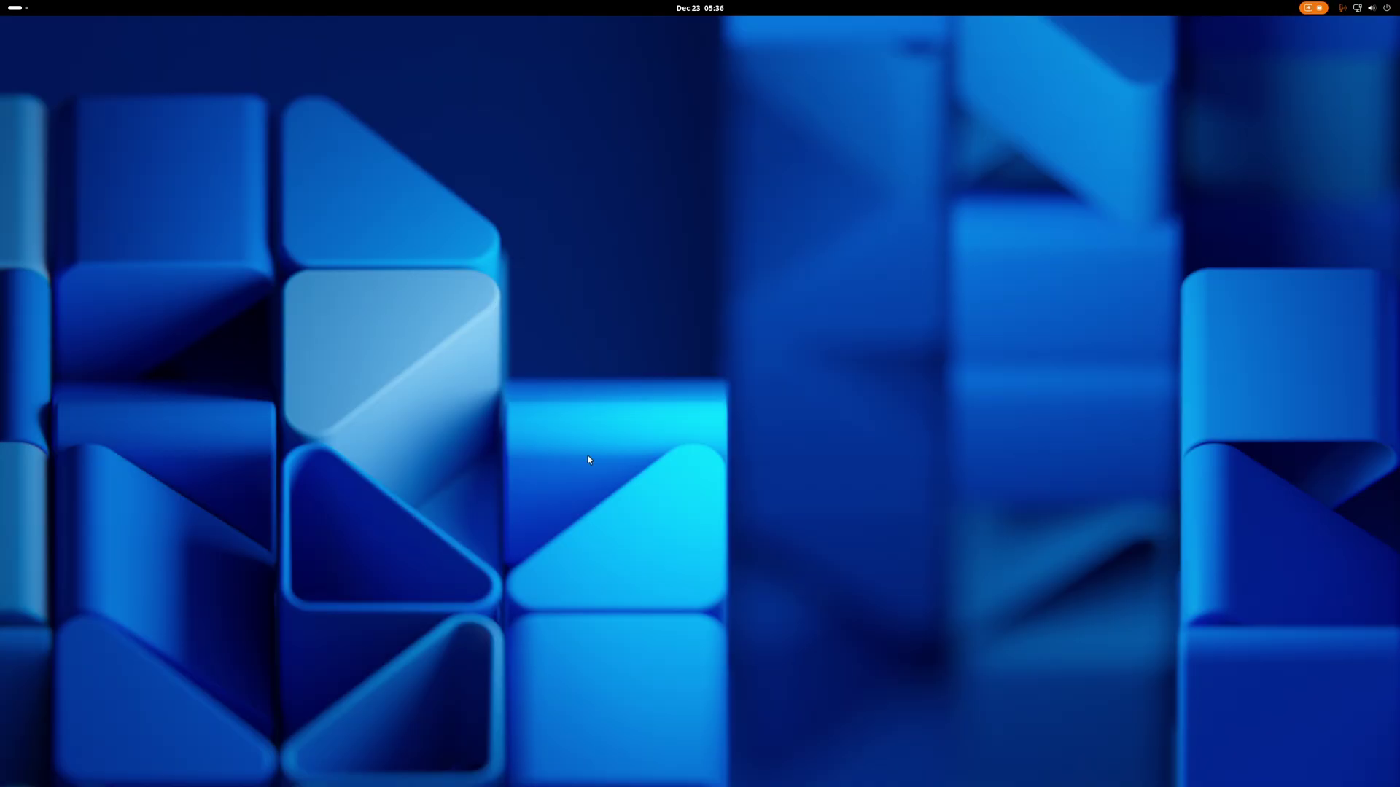
Open the full app grid and scroll through the installed apps.
{"action": "left_click", "coordinate": [17, 8]}
{"action": "left_click", "coordinate": [854, 753]}
{"action": "scroll", "coordinate": [805, 634], "scroll_direction": "down", "scroll_amount": 1}
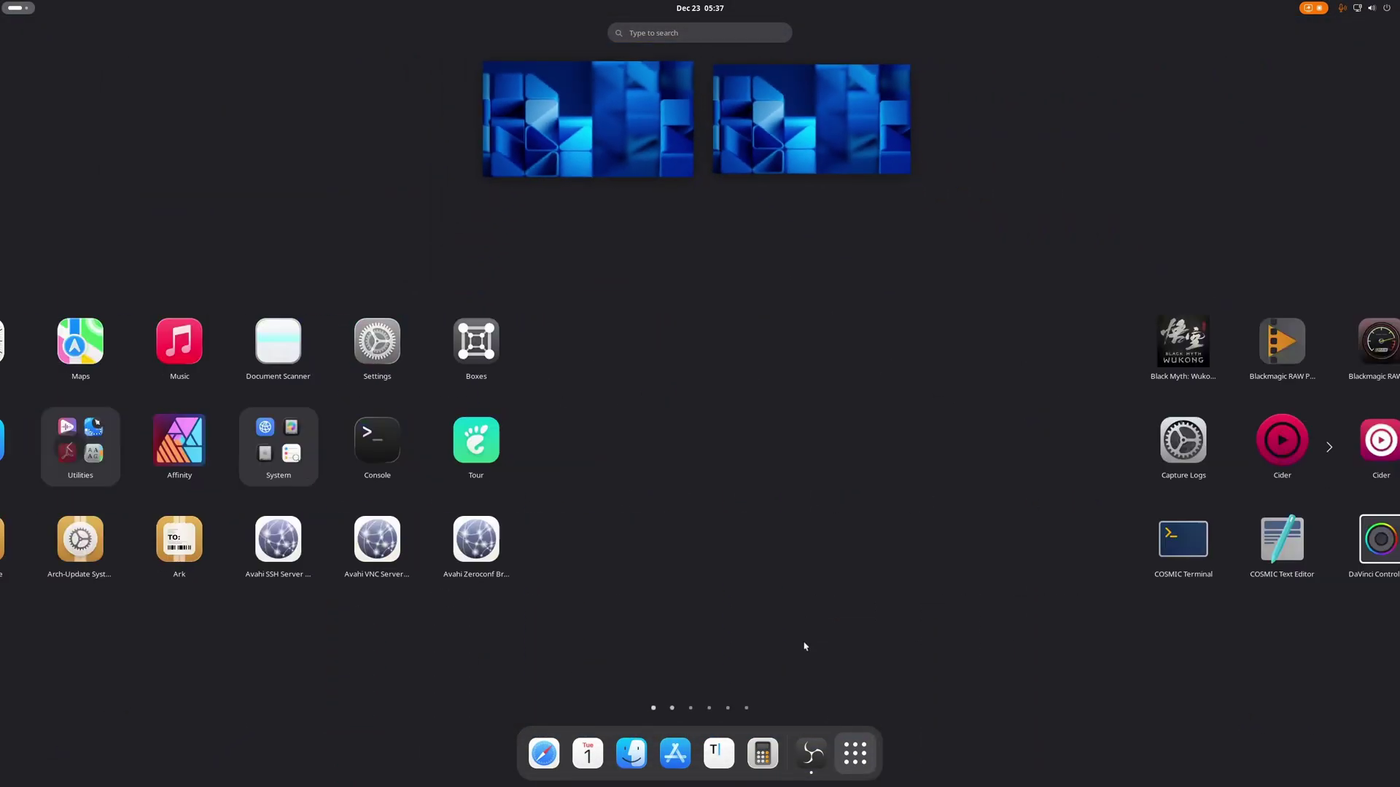
{"action": "scroll", "coordinate": [805, 647], "scroll_direction": "down", "scroll_amount": 3}
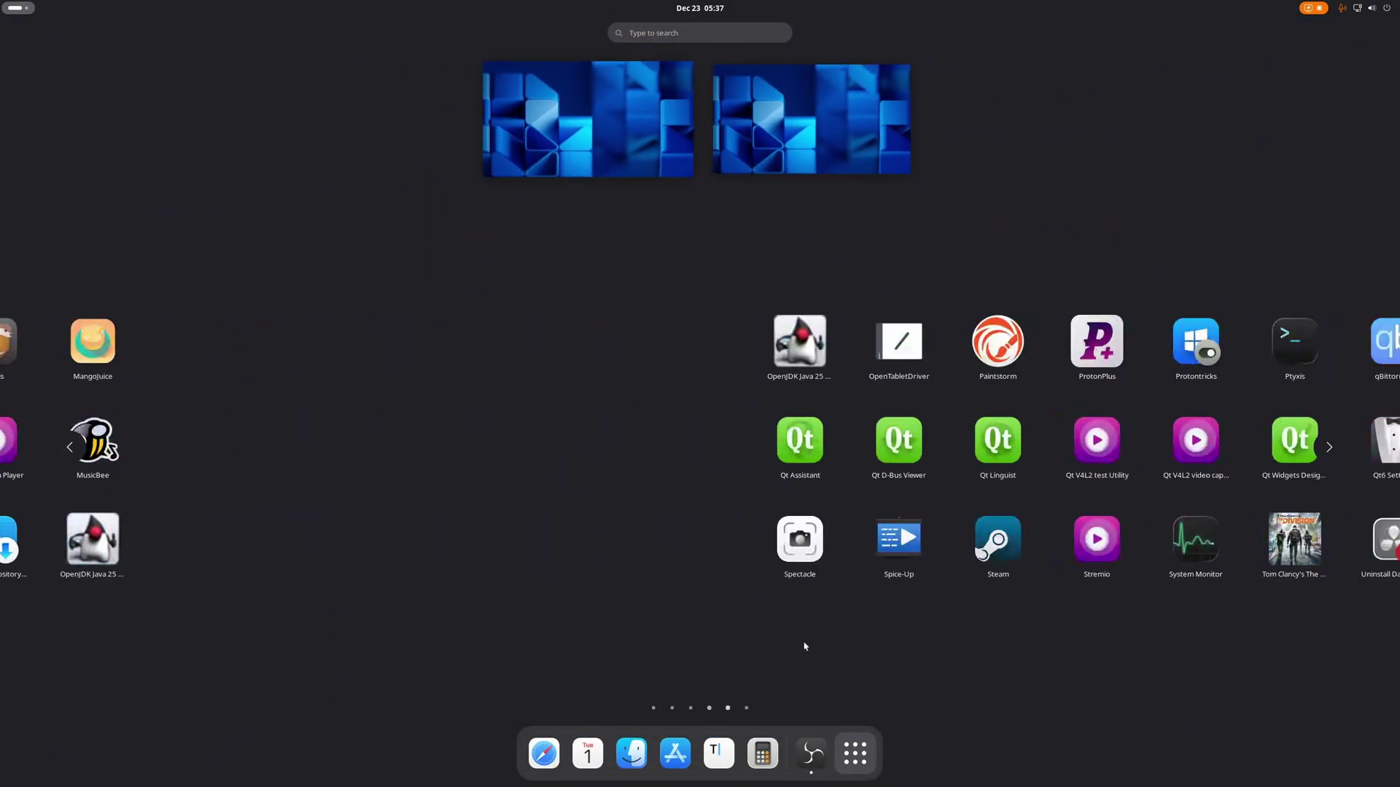
{"action": "scroll", "coordinate": [806, 647], "scroll_direction": "down", "scroll_amount": 1}
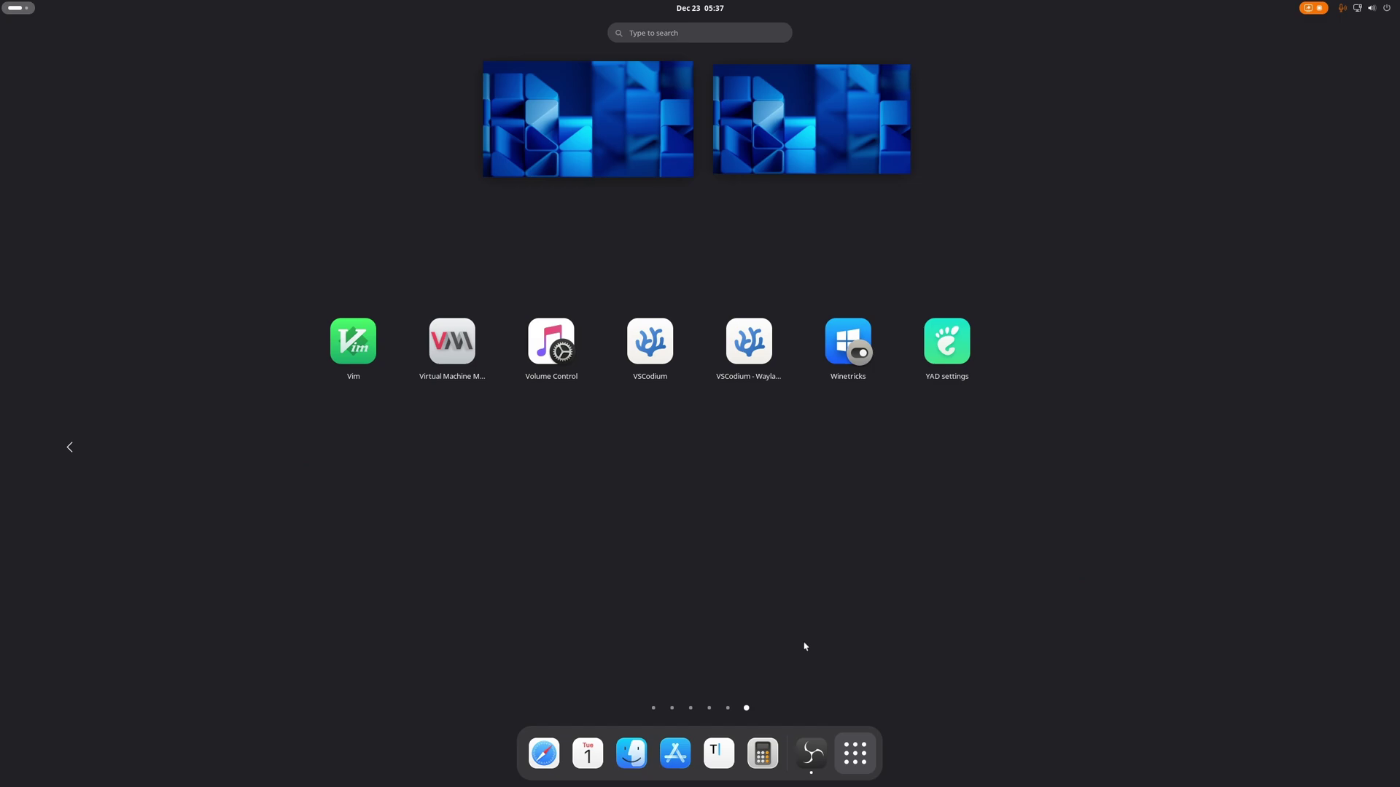
{"action": "scroll", "coordinate": [805, 647], "scroll_direction": "up", "scroll_amount": 4}
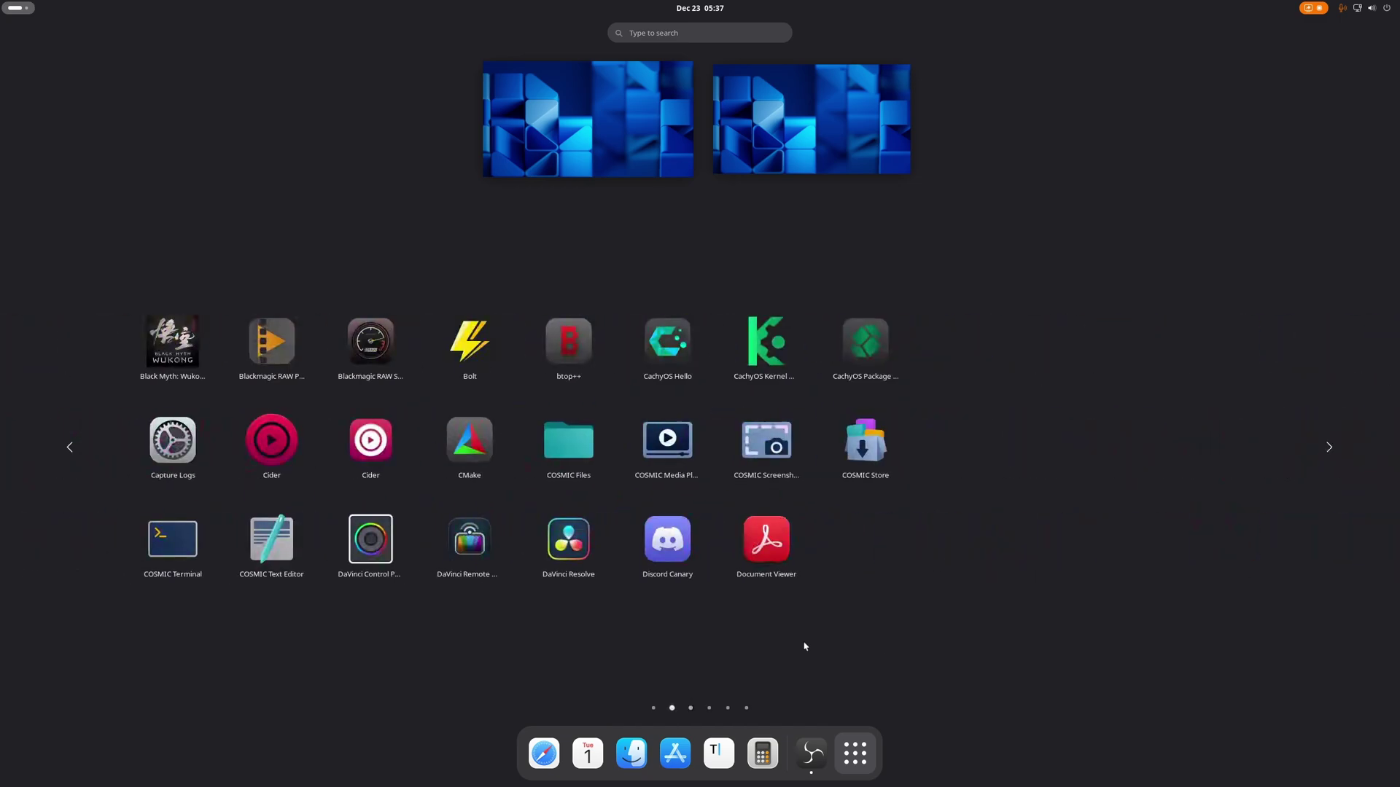
{"action": "scroll", "coordinate": [805, 647], "scroll_direction": "up", "scroll_amount": 1}
Unpin Web, Calendar, Software, Text Editor and Calculator from the dash, leaving OBS Studio.
{"action": "right_click", "coordinate": [544, 754]}
{"action": "left_click", "coordinate": [526, 681]}
{"action": "right_click", "coordinate": [566, 754]}
{"action": "left_click", "coordinate": [552, 684]}
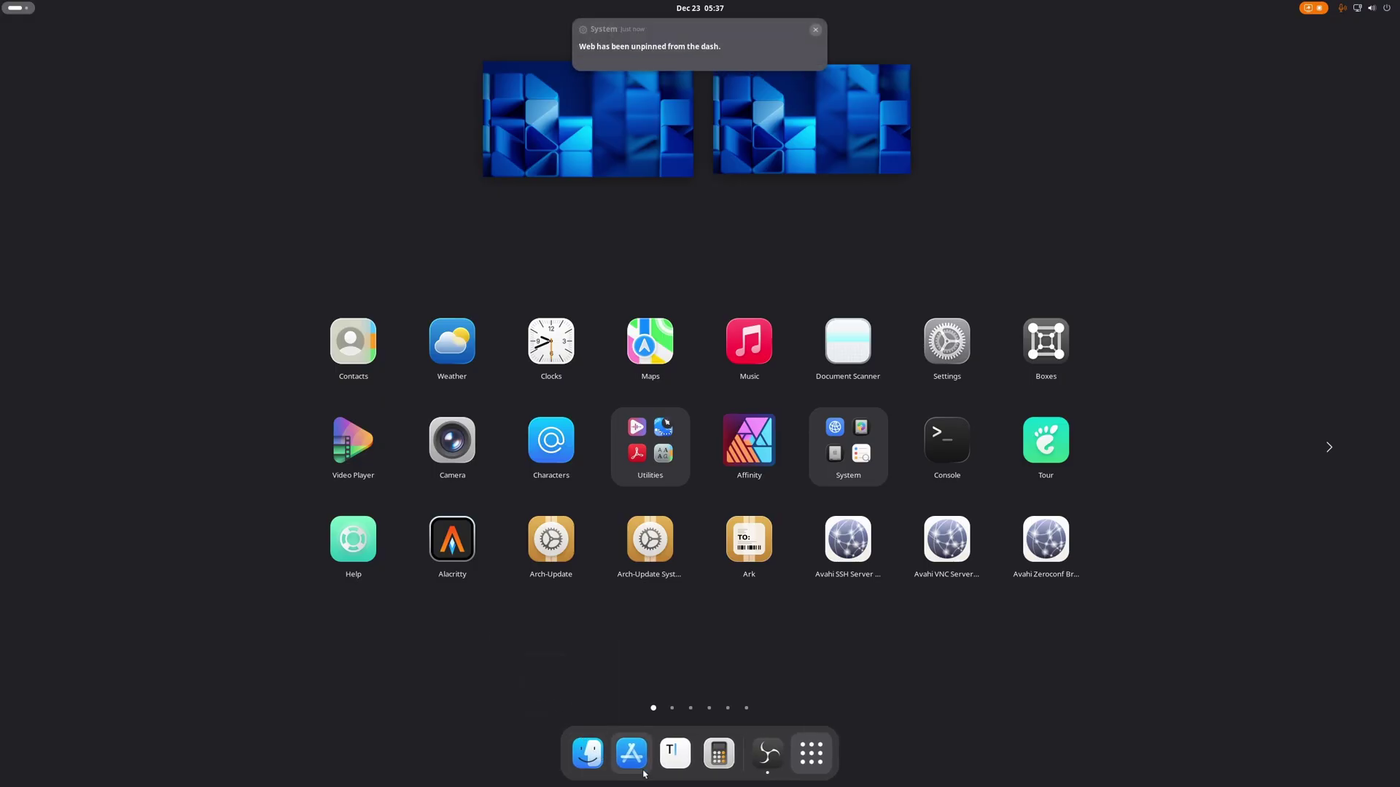
{"action": "right_click", "coordinate": [588, 754]}
{"action": "right_click", "coordinate": [631, 754]}
{"action": "left_click", "coordinate": [619, 679]}
{"action": "right_click", "coordinate": [653, 754]}
{"action": "left_click", "coordinate": [621, 679]}
{"action": "right_click", "coordinate": [676, 754]}
{"action": "left_click", "coordinate": [642, 676]}
{"action": "right_click", "coordinate": [701, 753]}
{"action": "left_click", "coordinate": [878, 672]}
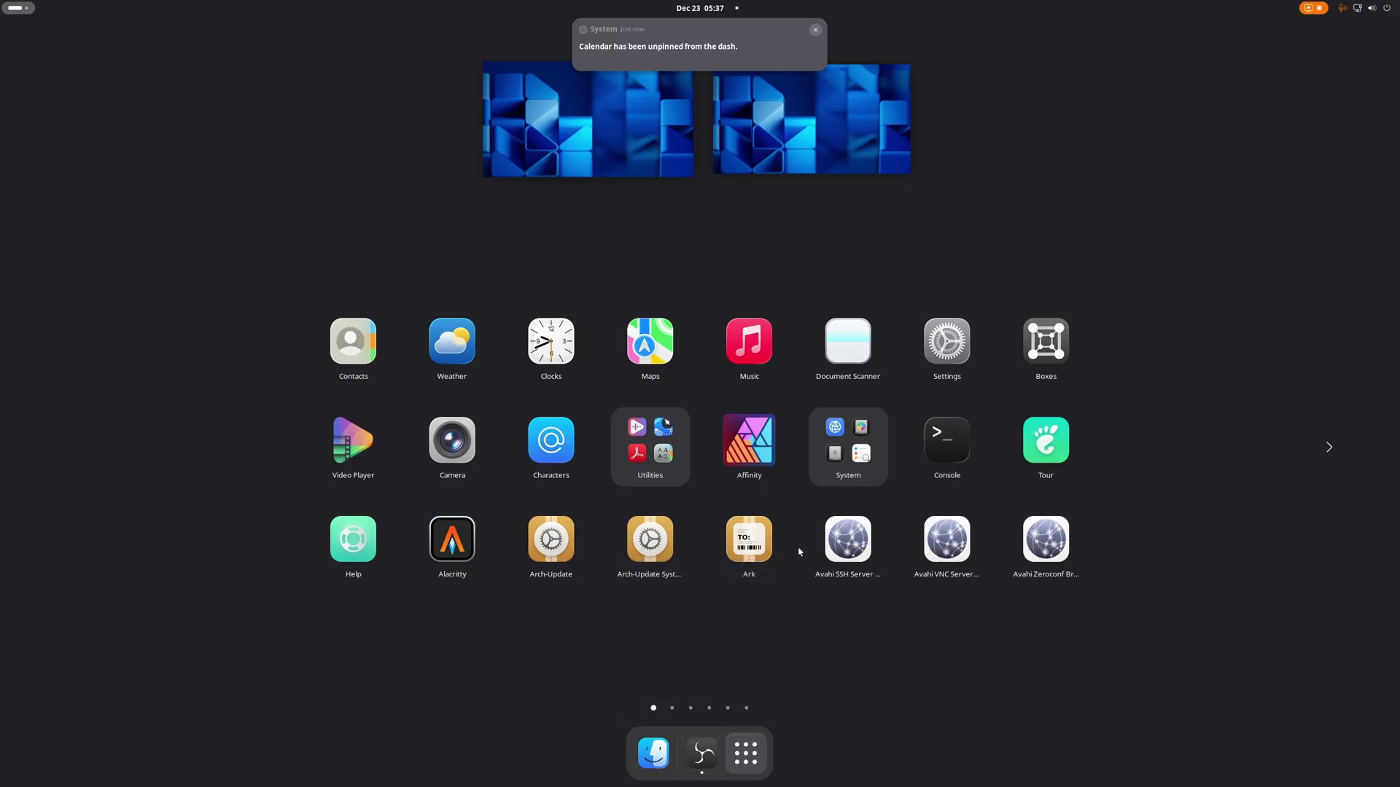
Pin Affinity, Cider and DaVinci Resolve to the dash from the app grid.
{"action": "right_click", "coordinate": [750, 441]}
{"action": "left_click", "coordinate": [839, 447]}
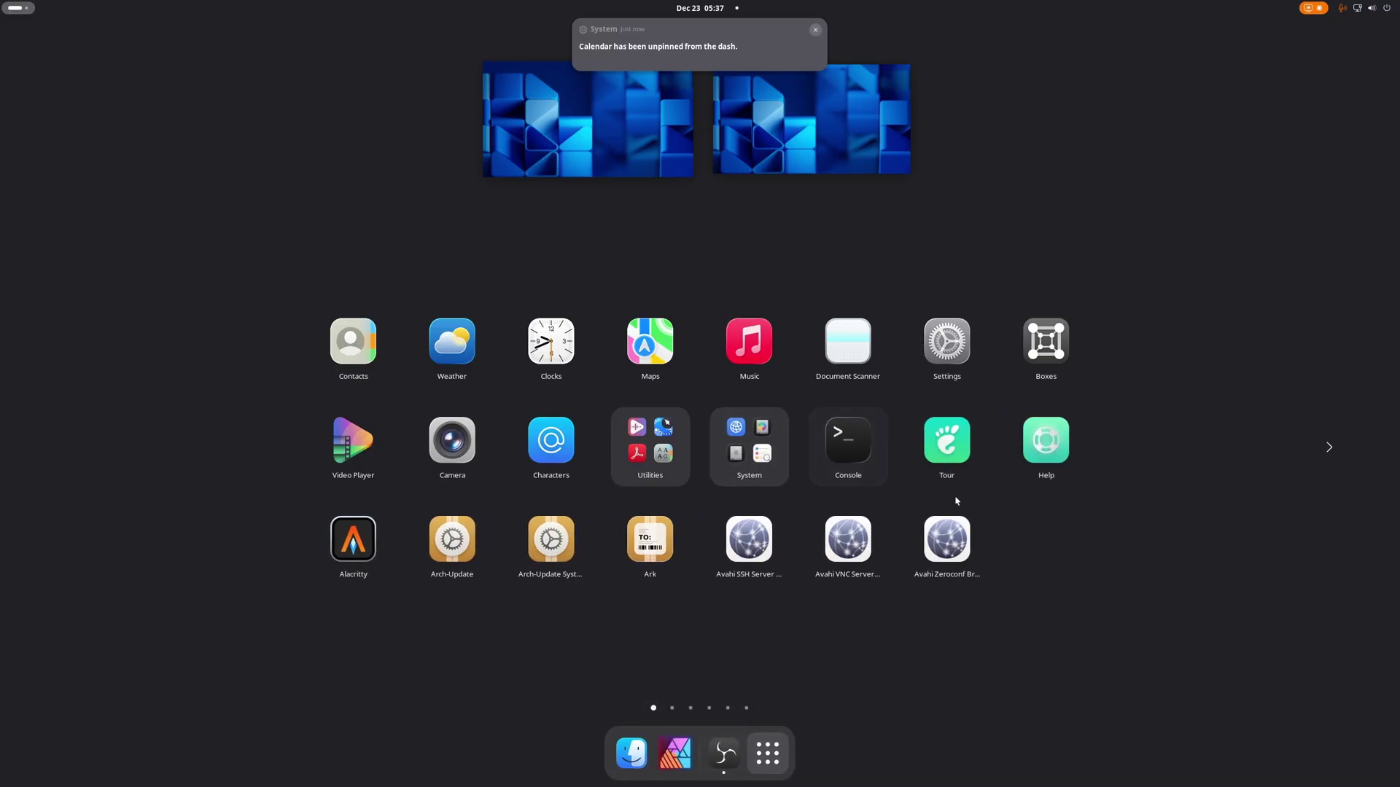
{"action": "scroll", "coordinate": [642, 452], "scroll_direction": "down", "scroll_amount": 1}
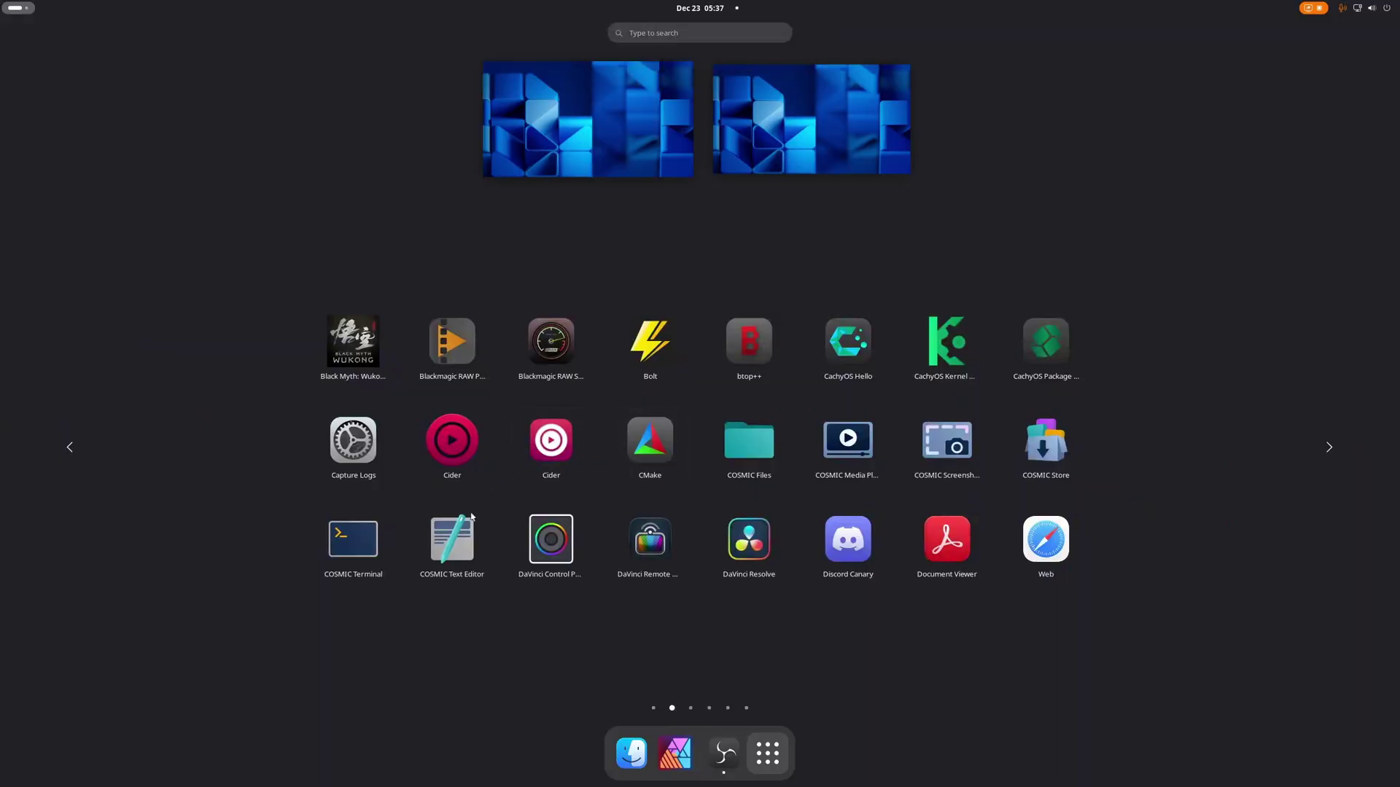
{"action": "right_click", "coordinate": [461, 457]}
{"action": "left_click", "coordinate": [532, 490]}
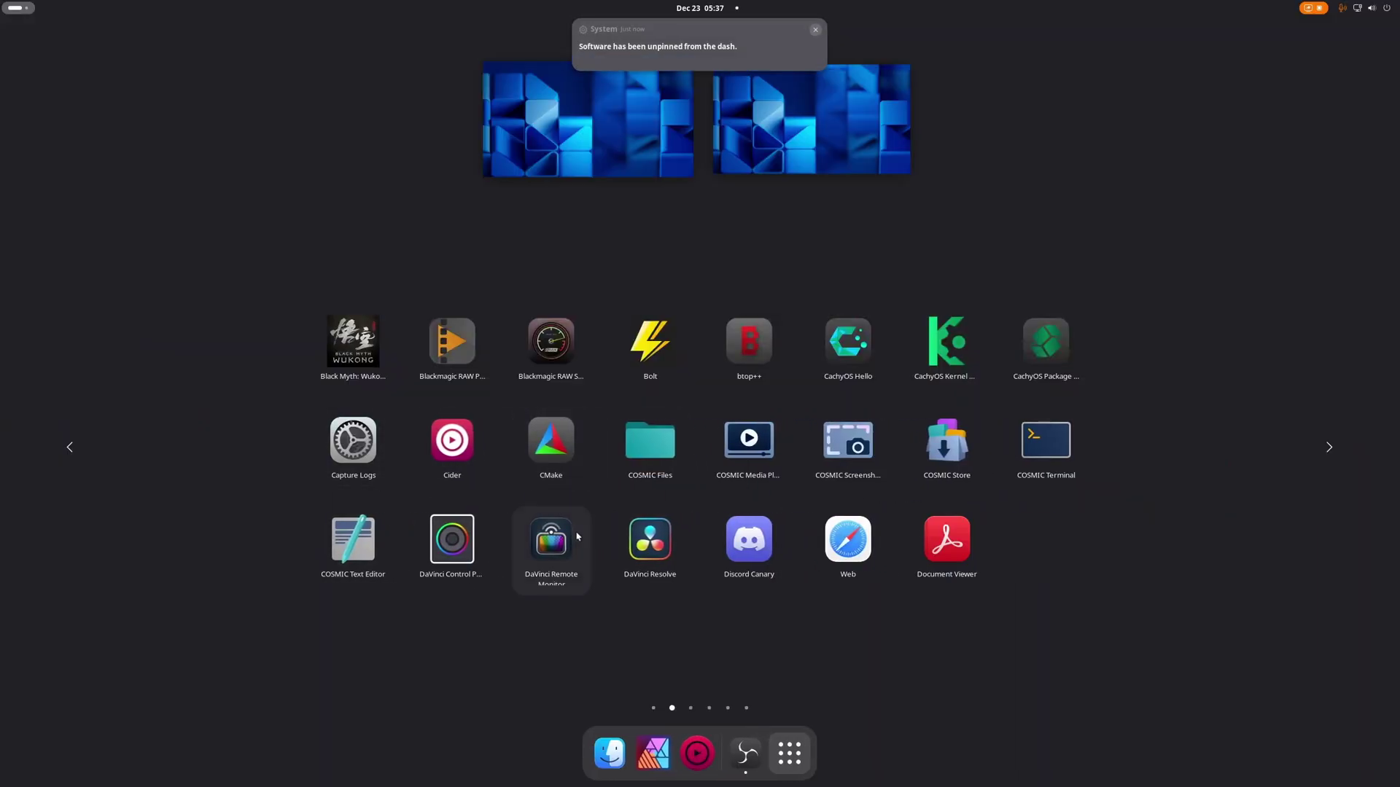
{"action": "right_click", "coordinate": [649, 538]}
{"action": "left_click", "coordinate": [729, 546]}
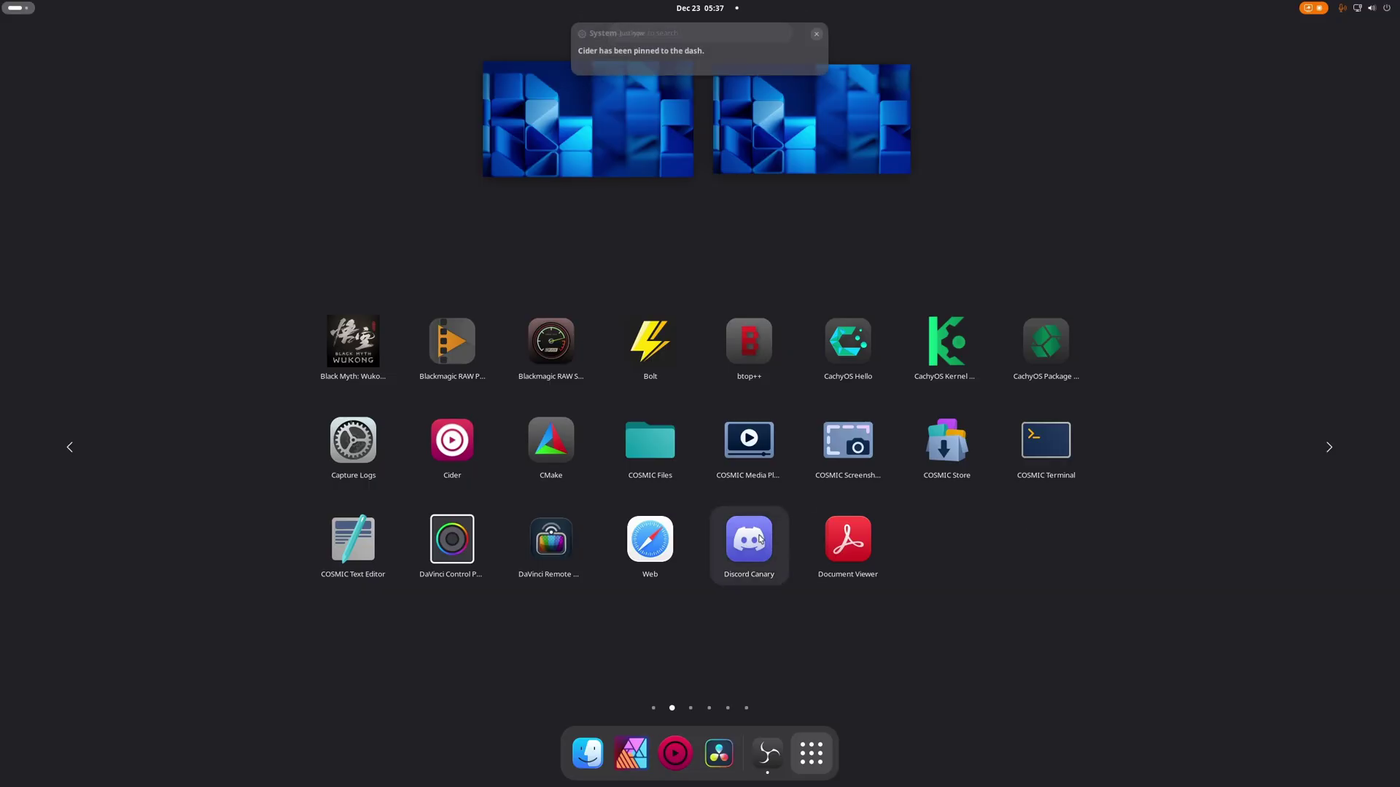
Pin Equibop, OBS Studio and Steam to the dash from the app grid.
{"action": "scroll", "coordinate": [759, 540], "scroll_direction": "down", "scroll_amount": 1}
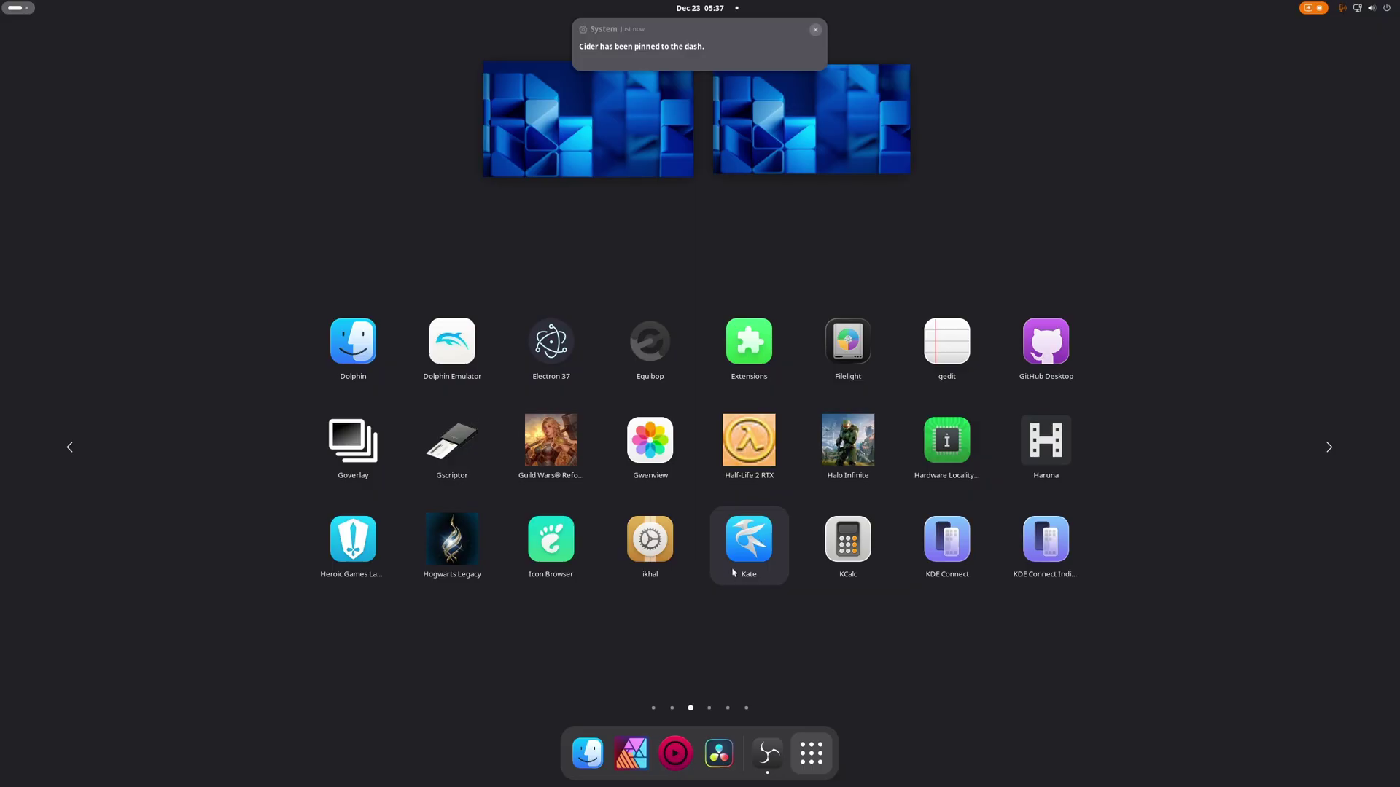
{"action": "right_click", "coordinate": [649, 341]}
{"action": "left_click", "coordinate": [729, 348]}
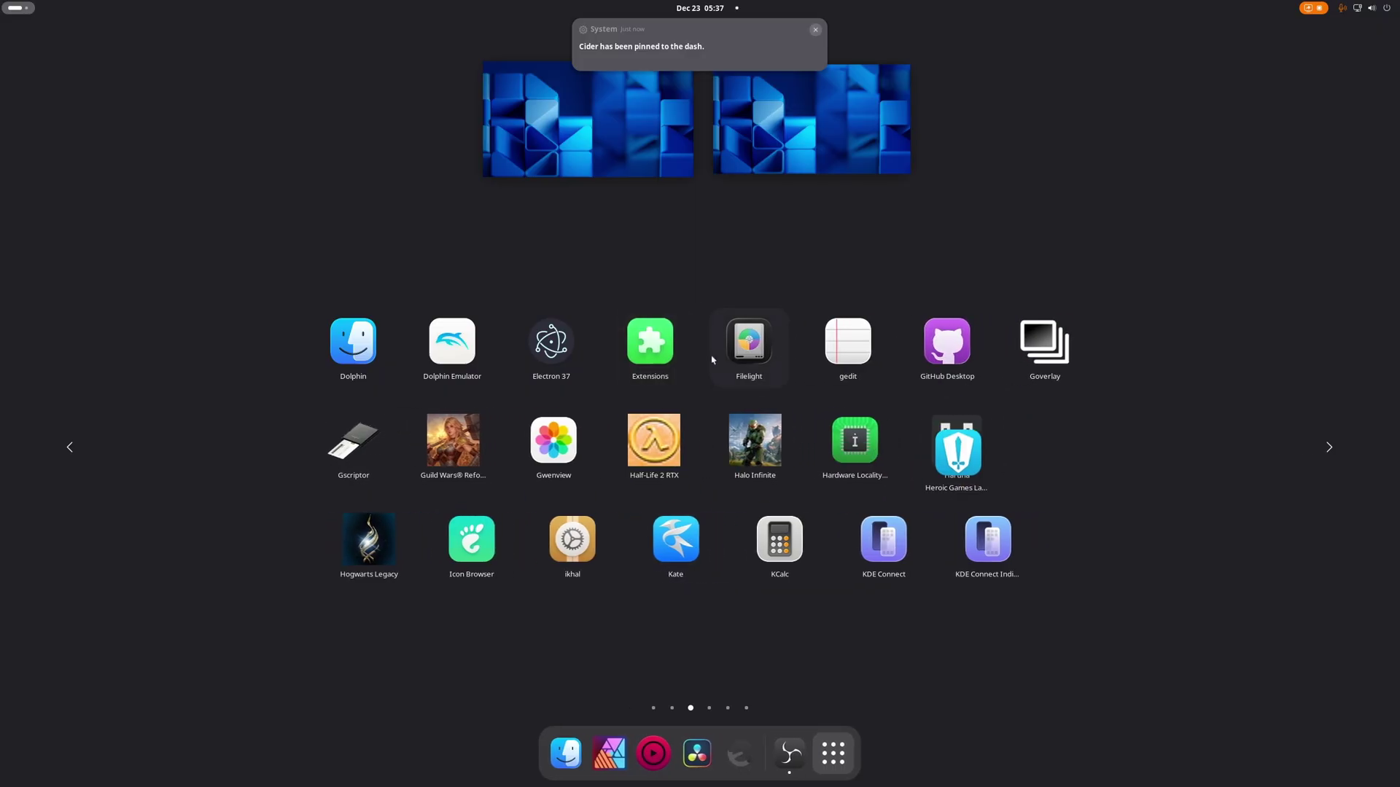
{"action": "scroll", "coordinate": [723, 475], "scroll_direction": "down", "scroll_amount": 1}
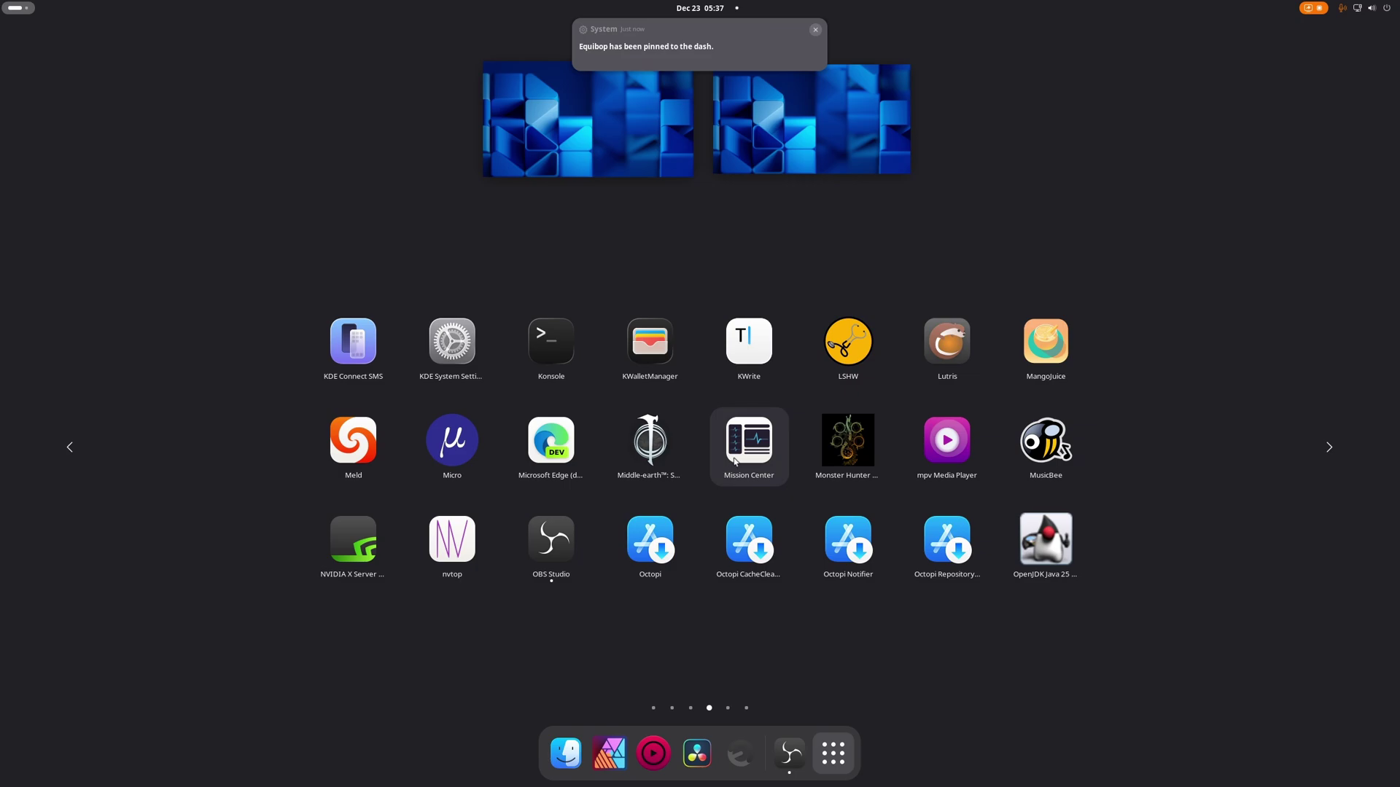
{"action": "right_click", "coordinate": [528, 554]}
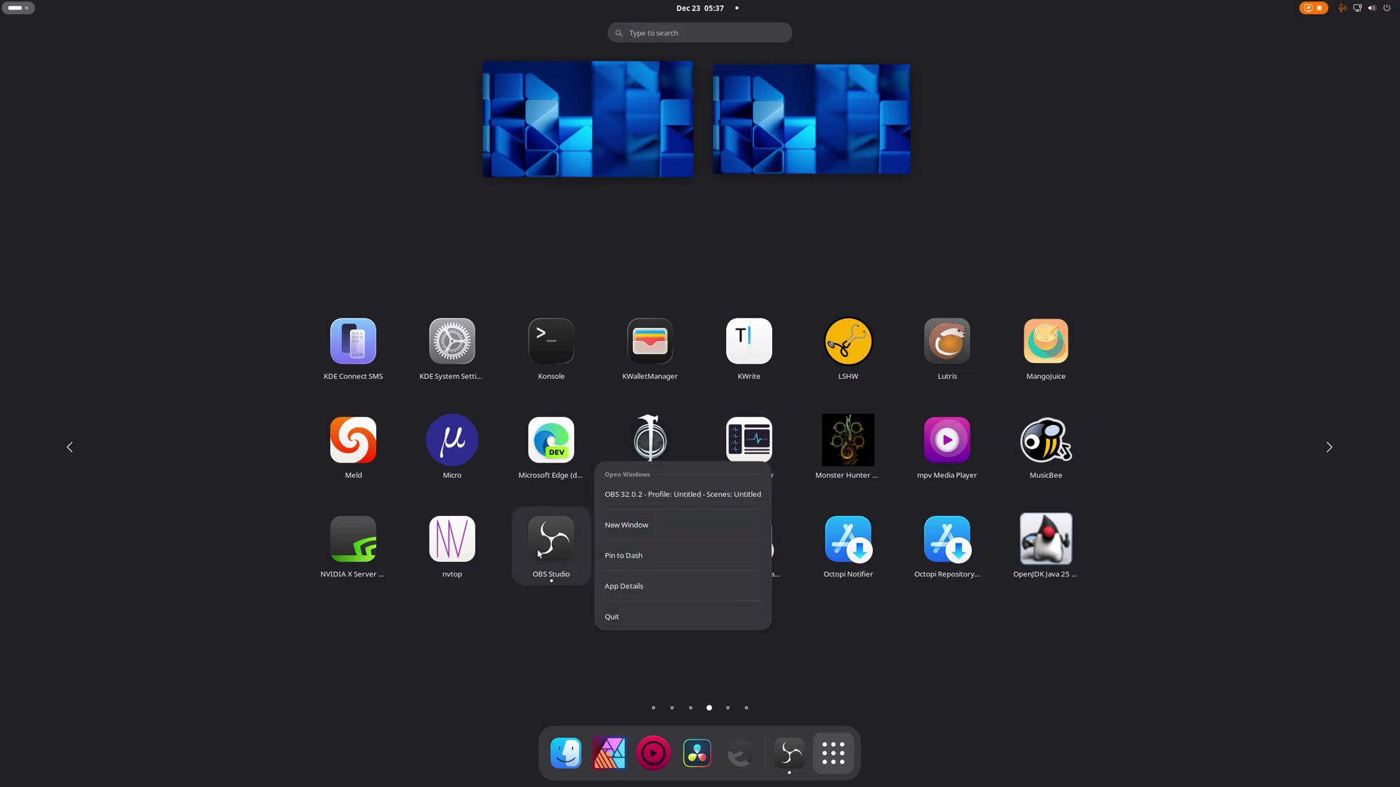
{"action": "left_click", "coordinate": [671, 556]}
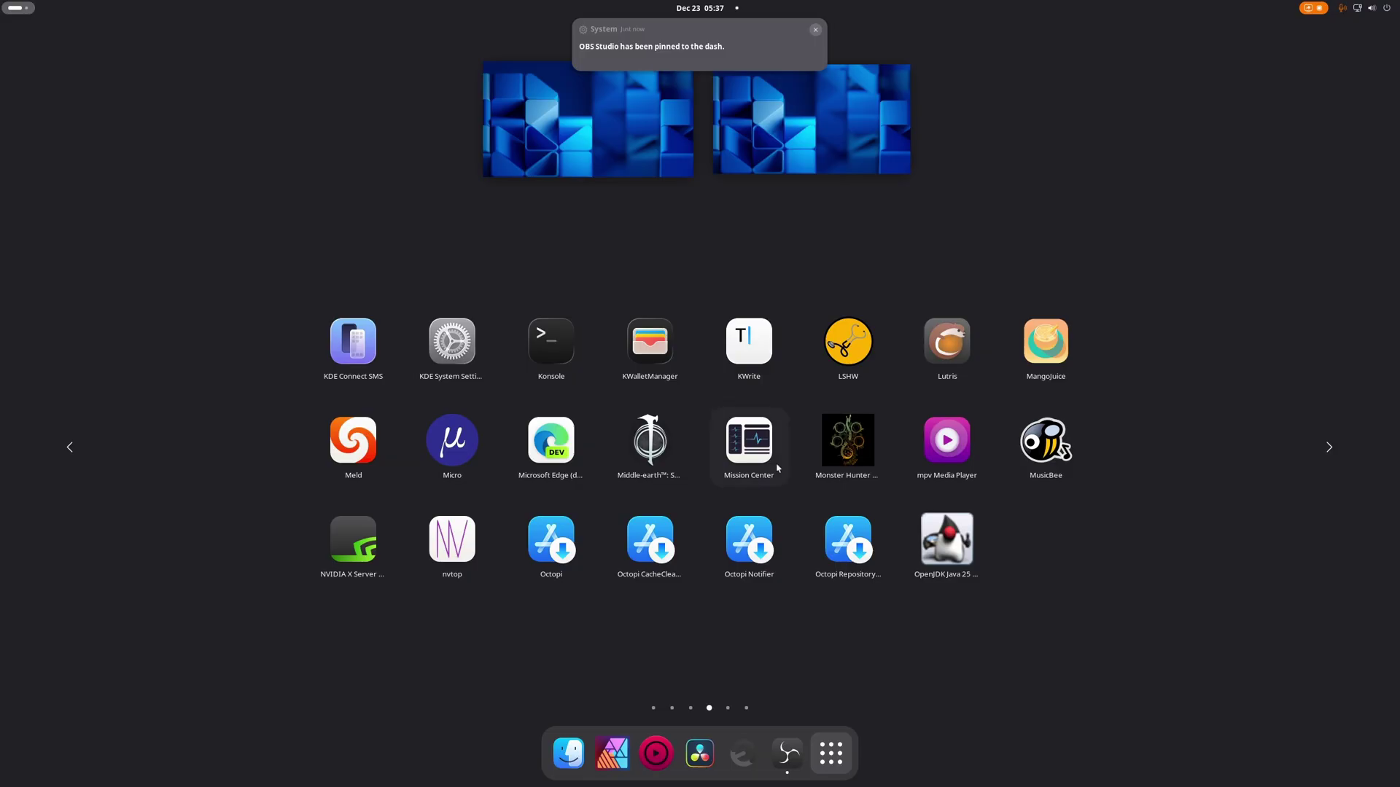
{"action": "scroll", "coordinate": [779, 467], "scroll_direction": "down", "scroll_amount": 1}
{"action": "right_click", "coordinate": [583, 548]}
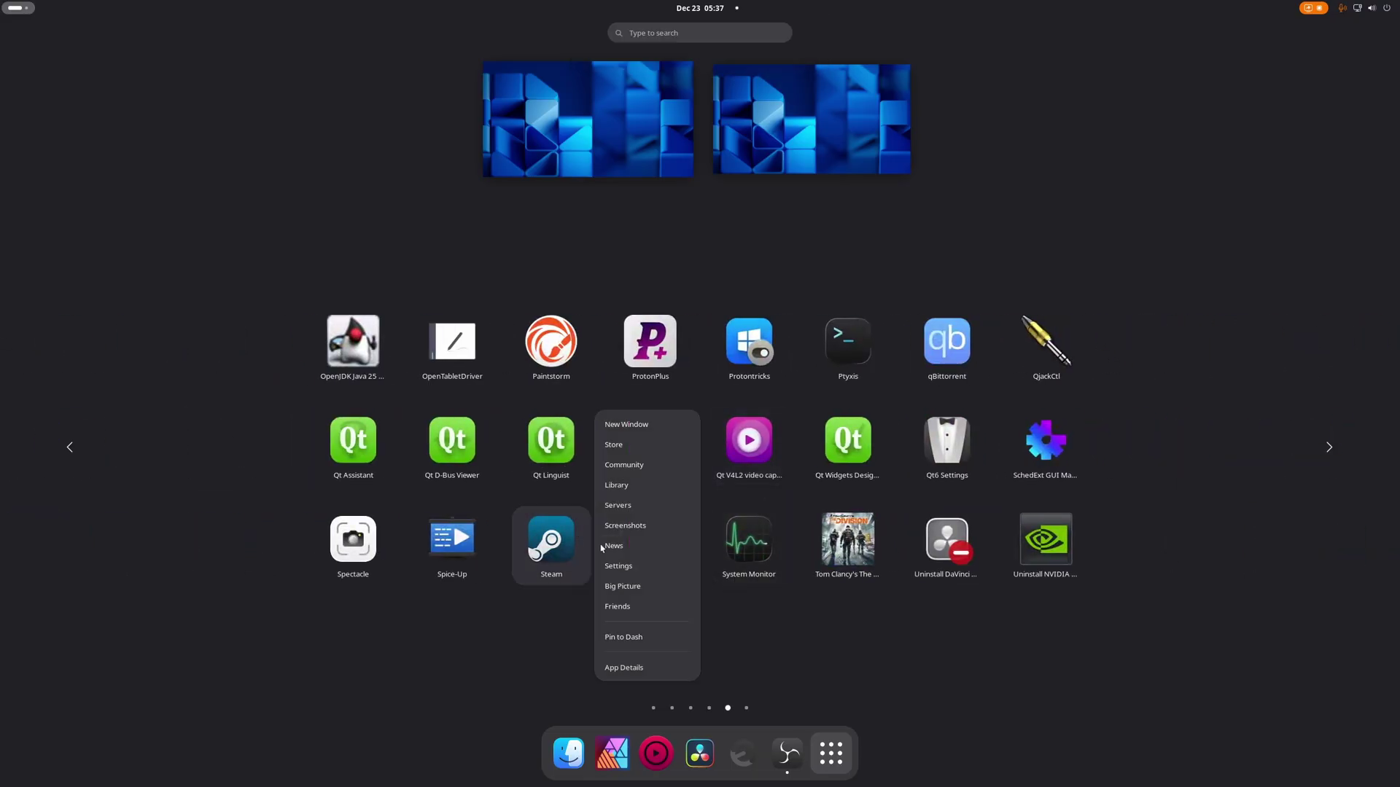
{"action": "left_click", "coordinate": [660, 637]}
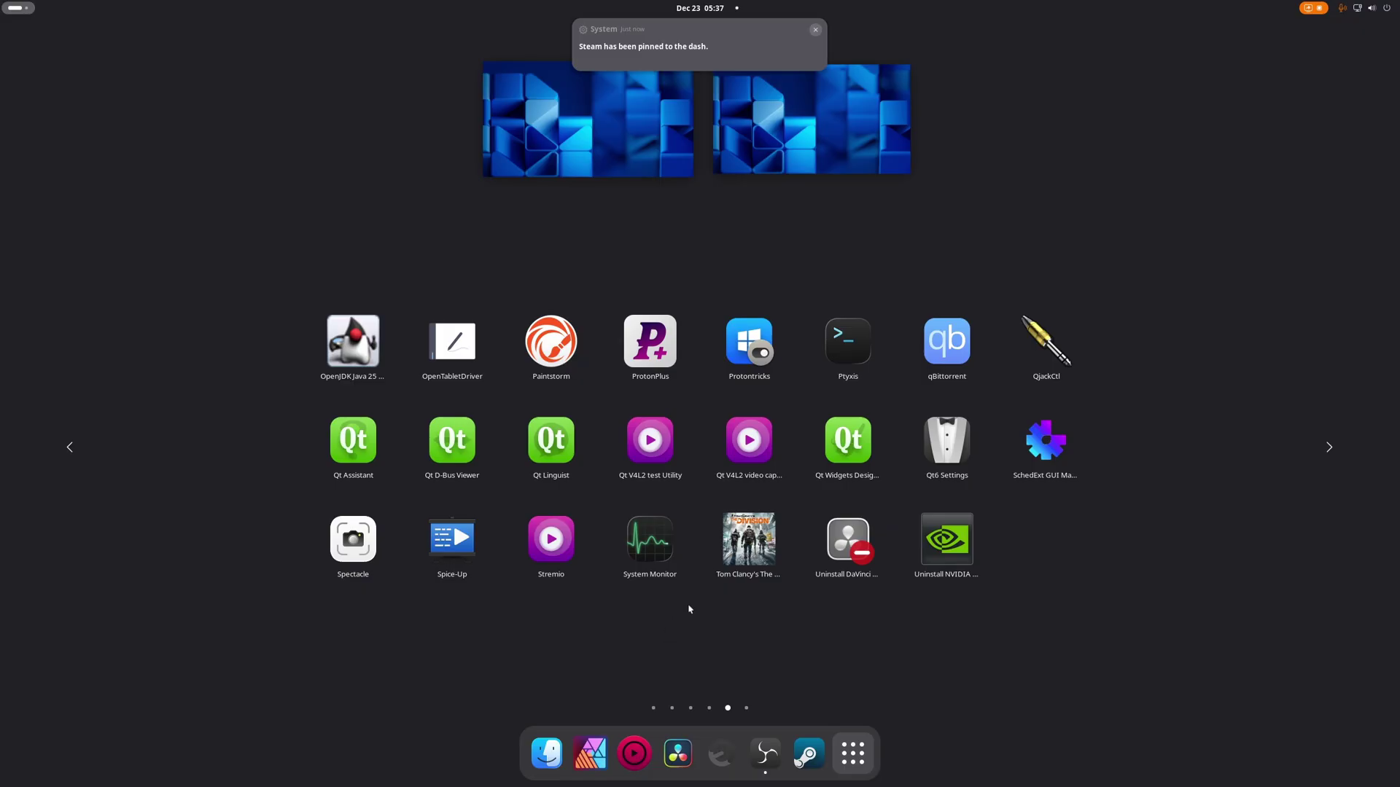
{"action": "scroll", "coordinate": [689, 608], "scroll_direction": "down", "scroll_amount": 1}
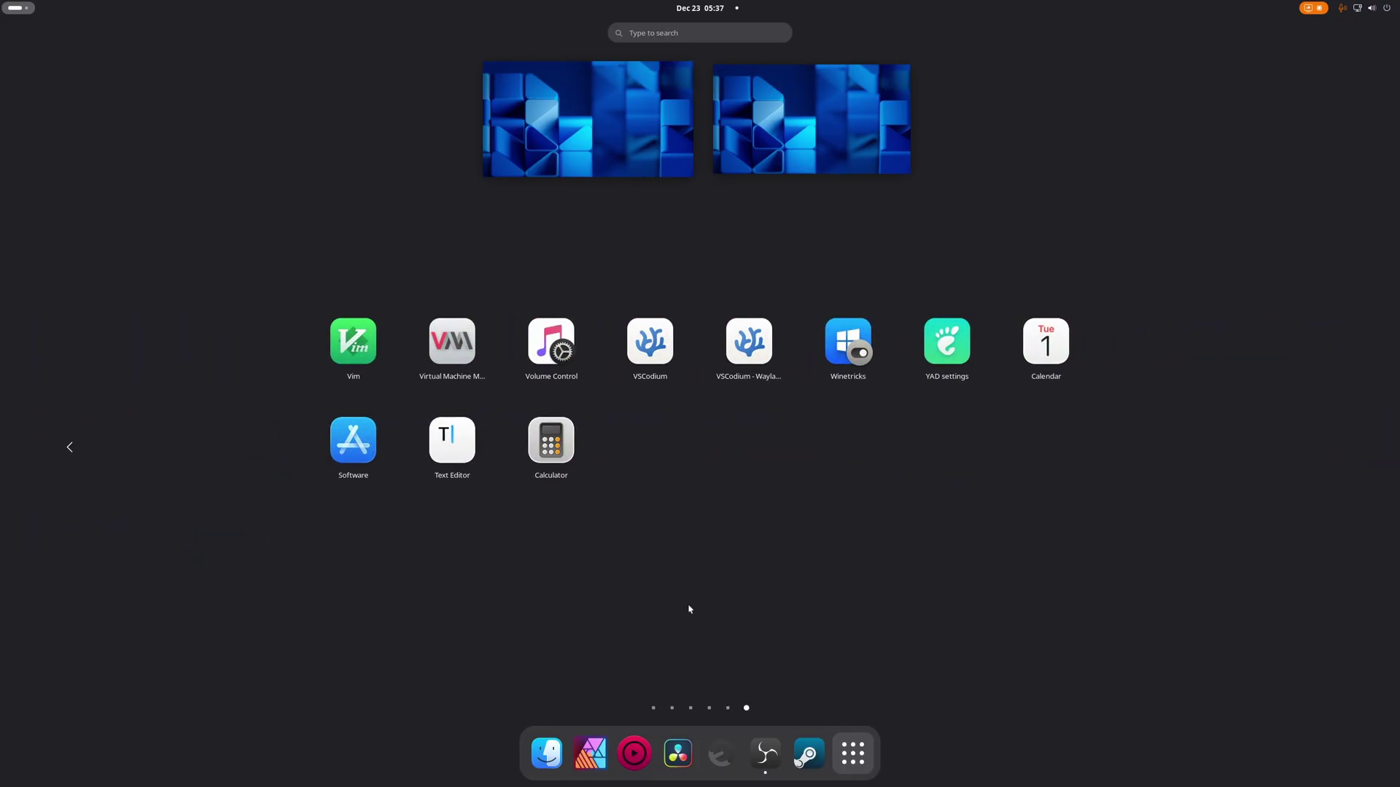
Search 'her' and pin Heroic Games Launcher to the dash.
{"action": "scroll", "coordinate": [689, 609], "scroll_direction": "up", "scroll_amount": 1}
{"action": "type", "text": "her"}
{"action": "right_click", "coordinate": [576, 136]}
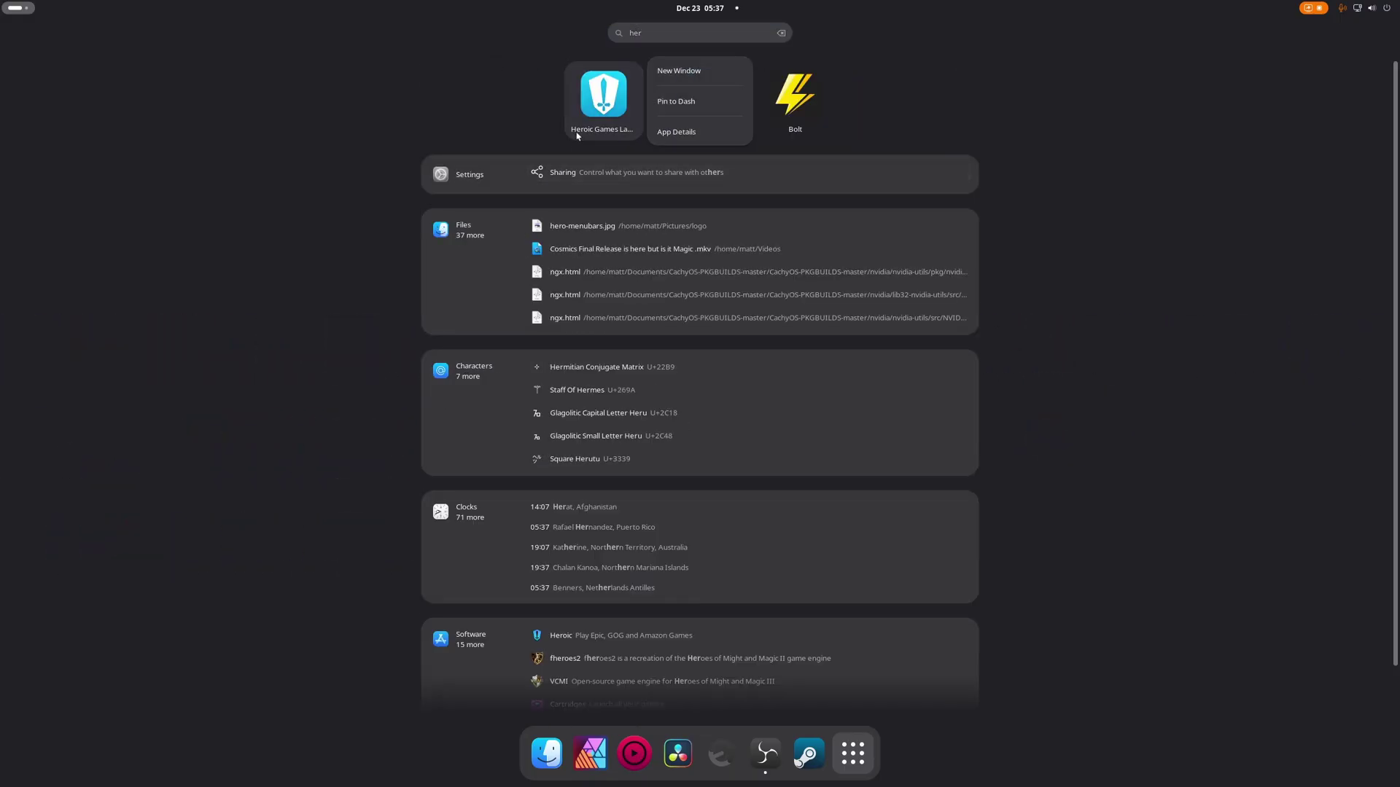
{"action": "left_click", "coordinate": [676, 101]}
{"action": "key", "text": "Escape"}
Pin Settings to the dash, then leave the overview for the desktop.
{"action": "scroll", "coordinate": [676, 447], "scroll_direction": "up", "scroll_amount": 4}
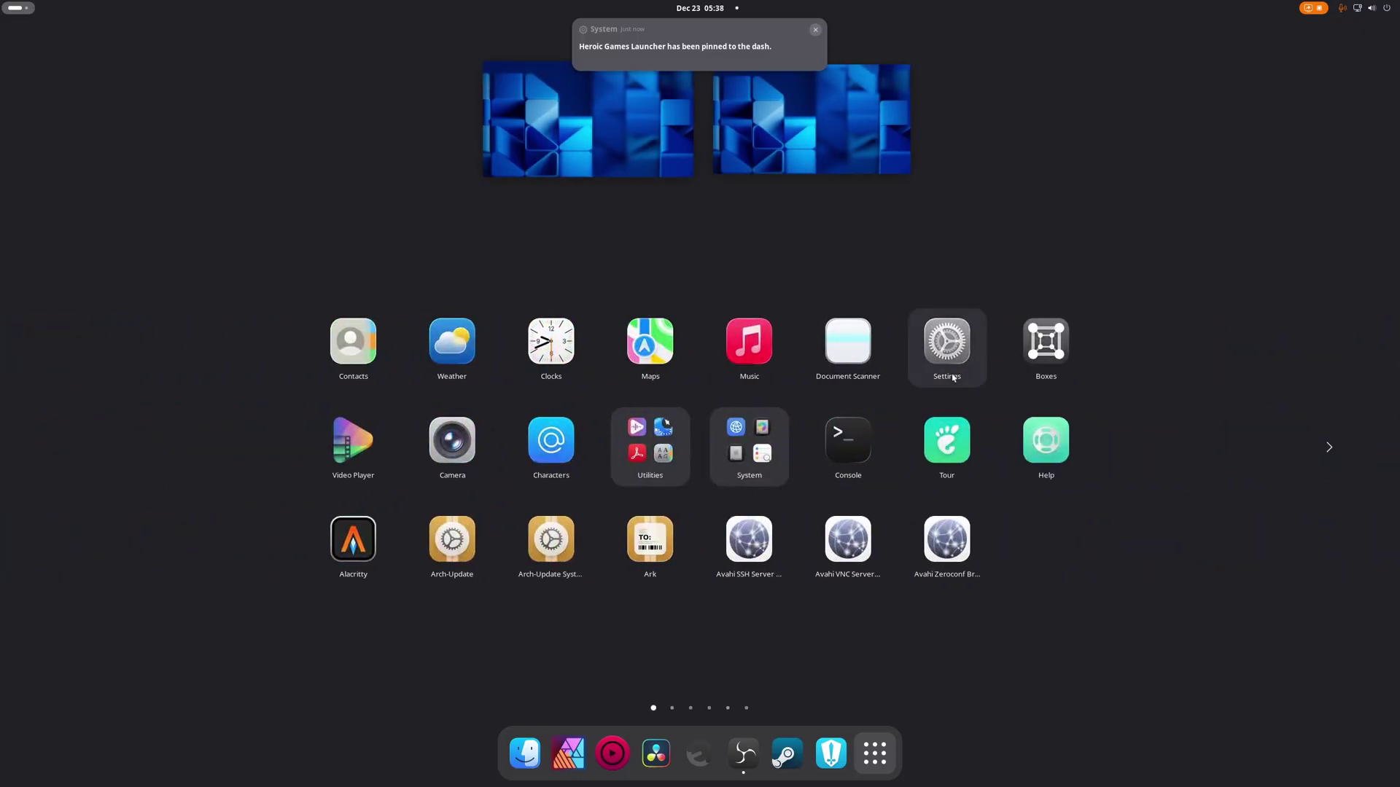
{"action": "right_click", "coordinate": [951, 350]}
{"action": "left_click", "coordinate": [1022, 354]}
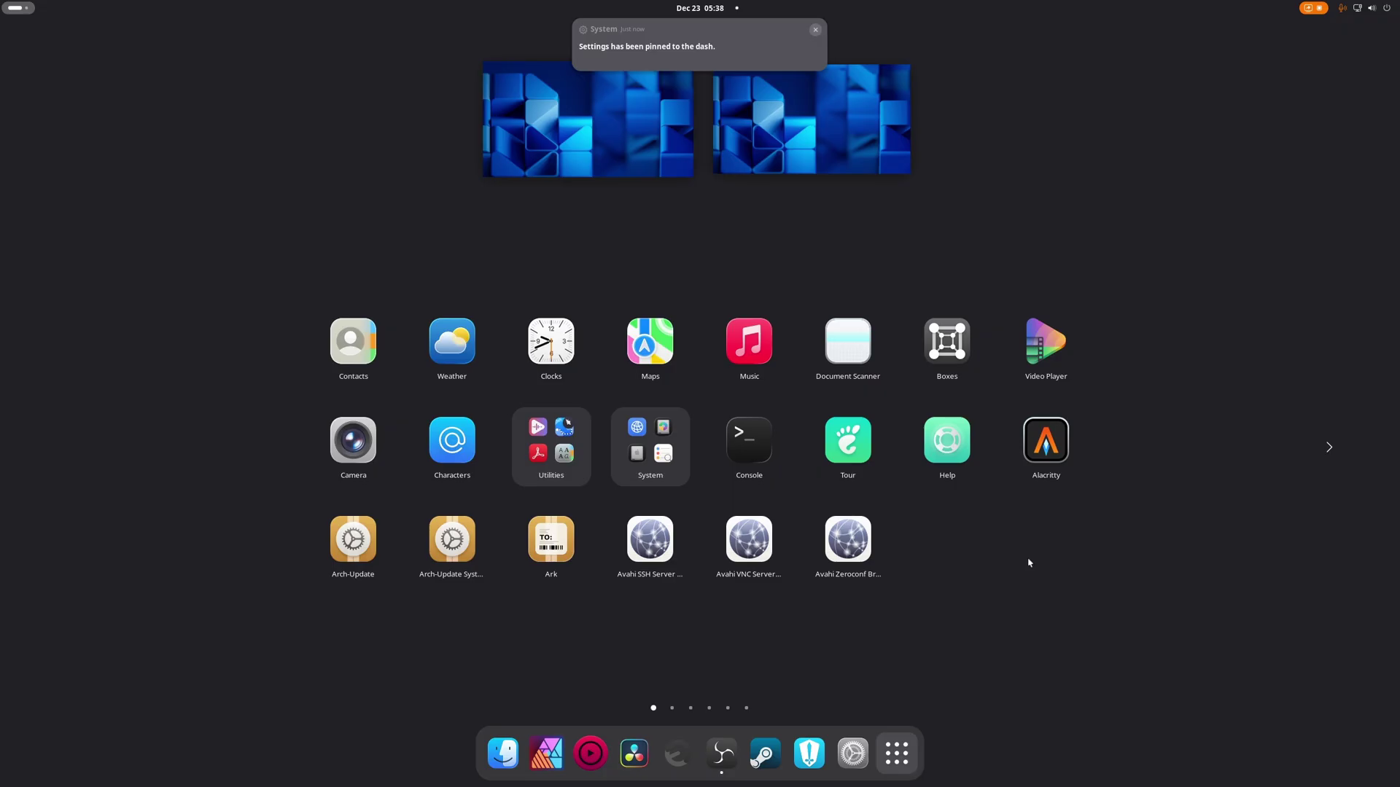
{"action": "left_click", "coordinate": [1028, 562]}
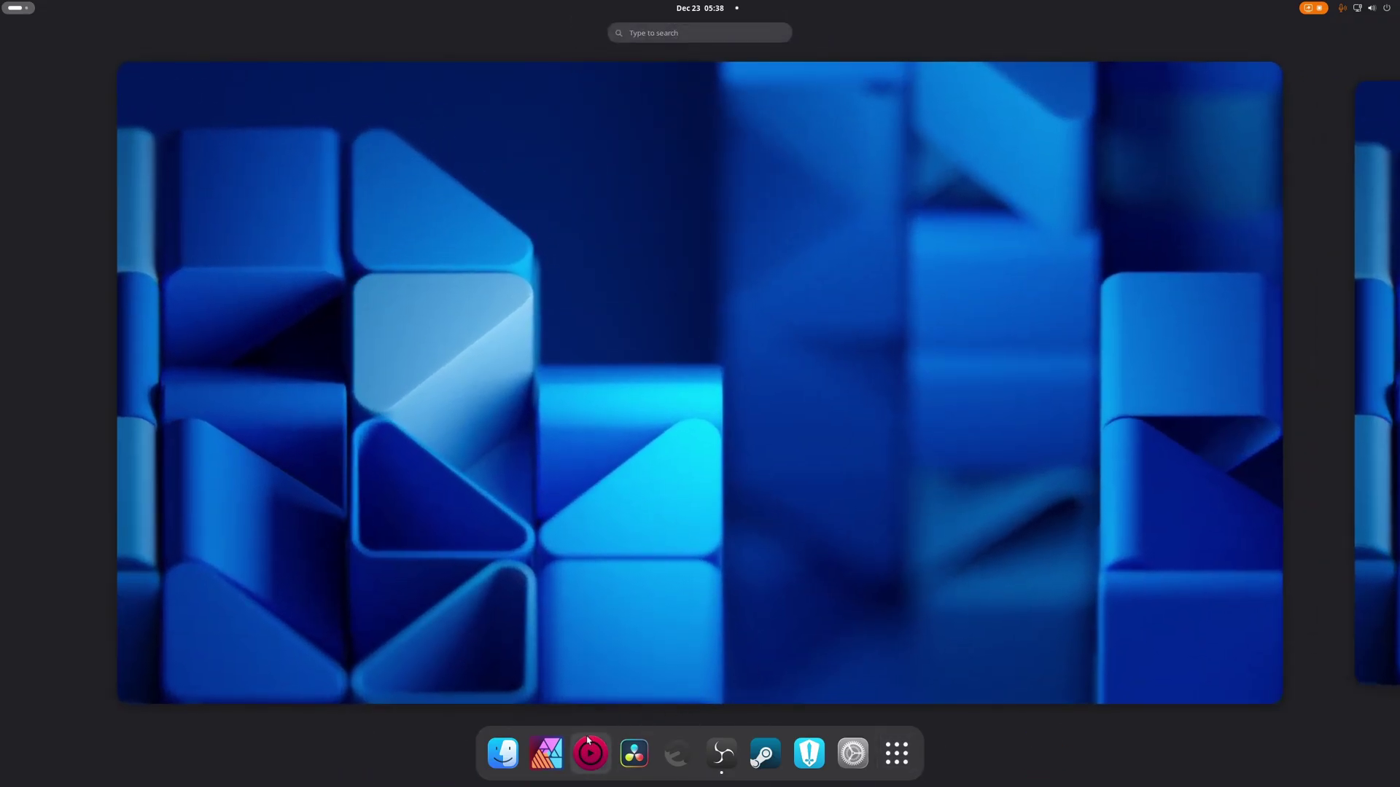
{"action": "left_click", "coordinate": [645, 704]}
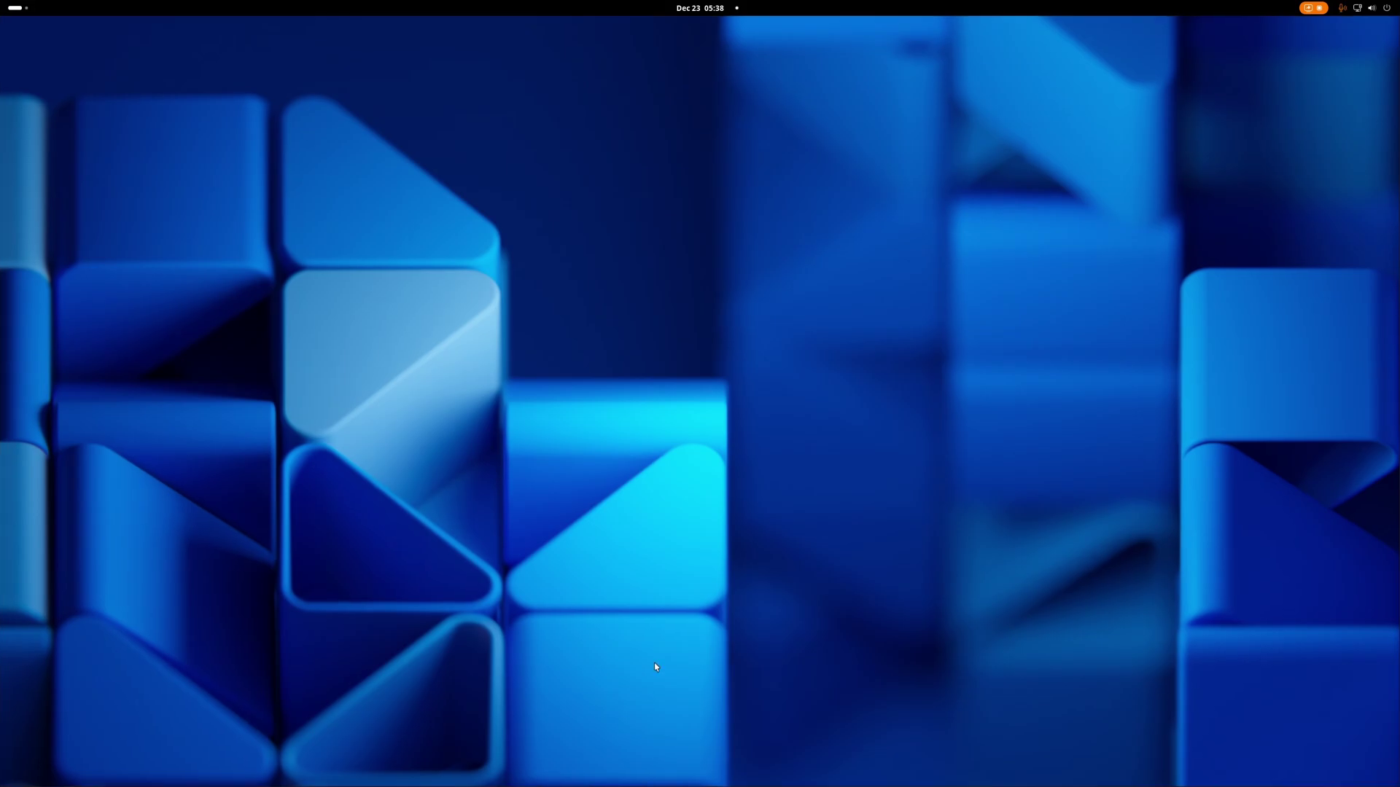
Search 'ed' in the app grid and pin Microsoft Edge (dev) to the dash.
{"action": "key", "text": "super"}
{"action": "left_click", "coordinate": [897, 753]}
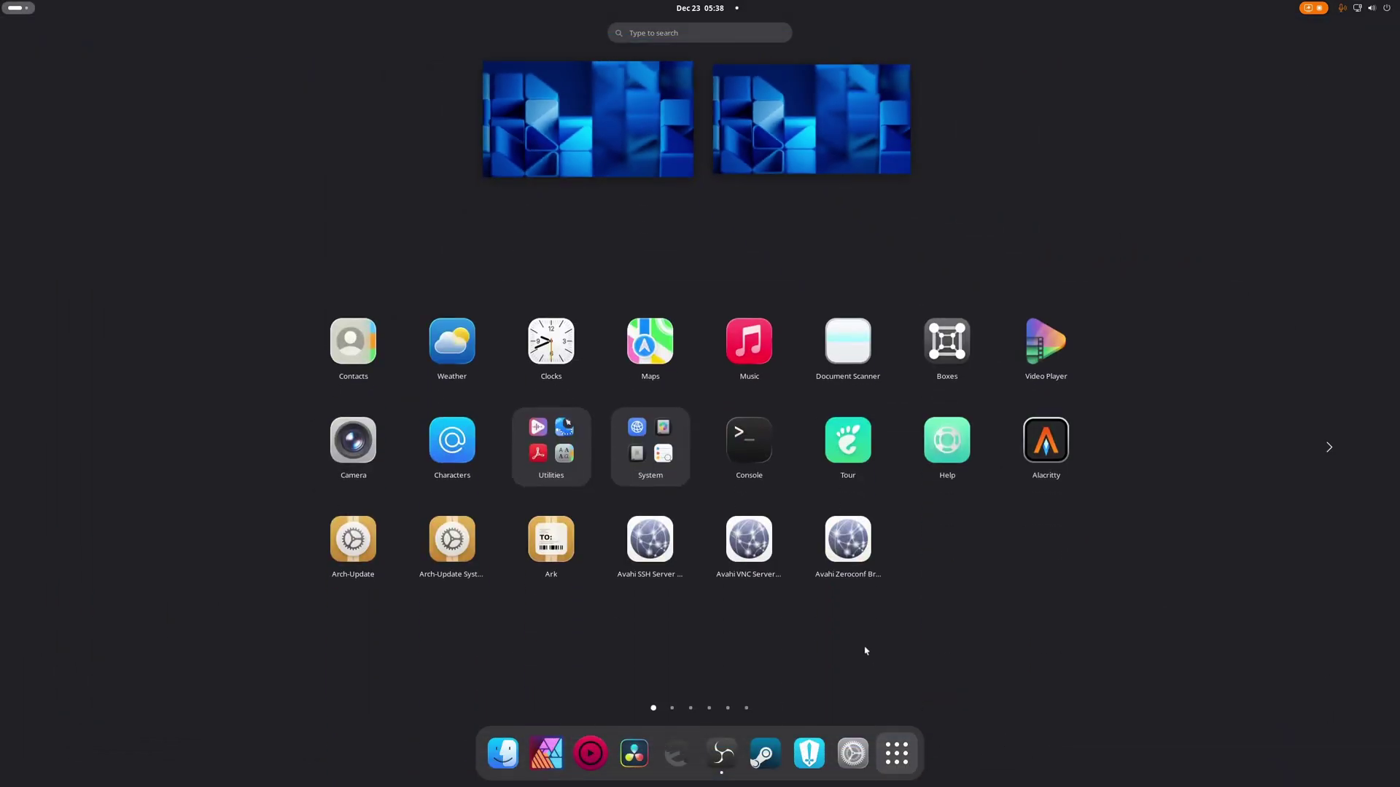
{"action": "type", "text": "ed"}
{"action": "right_click", "coordinate": [556, 95]}
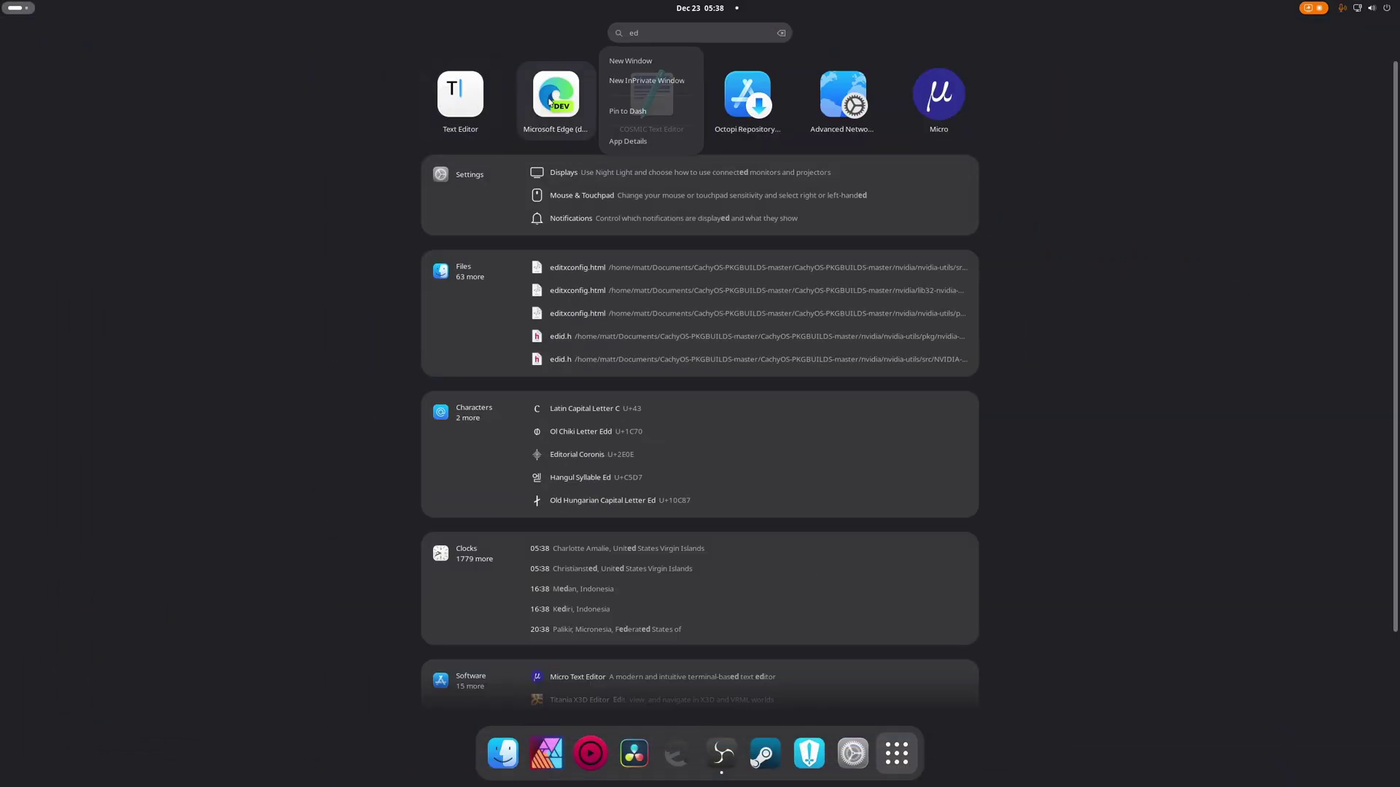
{"action": "left_click", "coordinate": [640, 115]}
{"action": "key", "text": "Escape"}
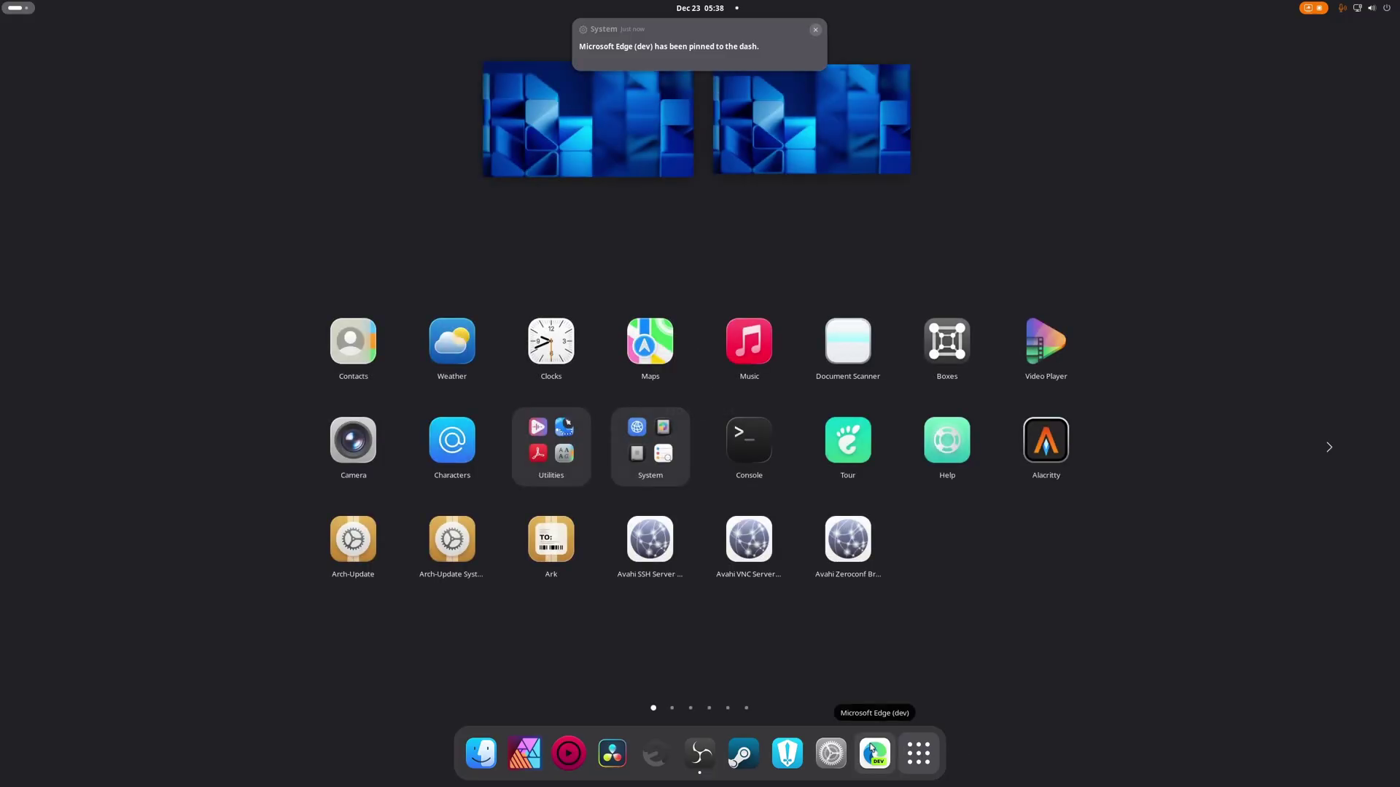
Drag Microsoft Edge (dev) to the front of the dash and move Affinity and DaVinci Resolve after OBS Studio.
{"action": "left_click_drag", "start_coordinate": [875, 753], "coordinate": [479, 753]}
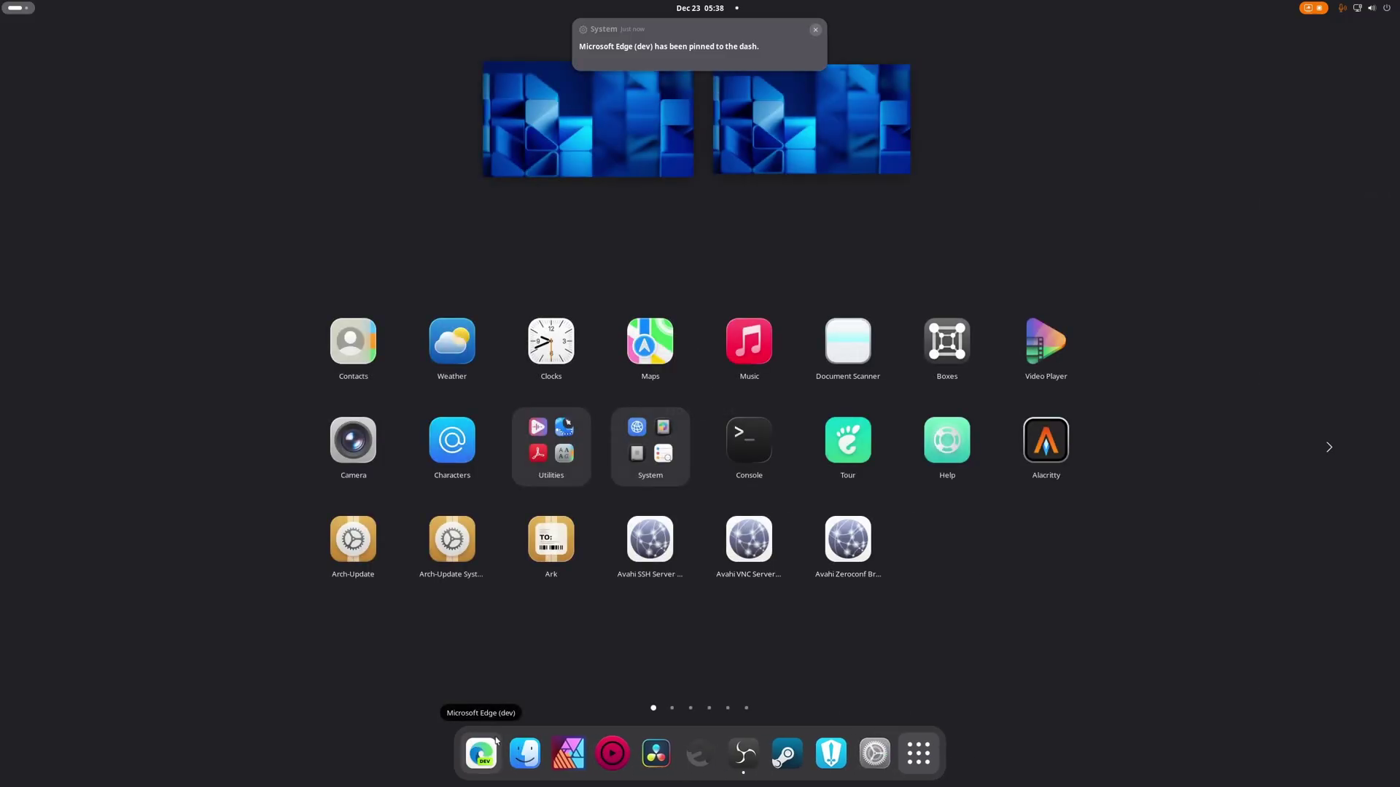
{"action": "left_click_drag", "start_coordinate": [592, 752], "coordinate": [613, 753]}
{"action": "left_click_drag", "start_coordinate": [705, 759], "coordinate": [655, 754]}
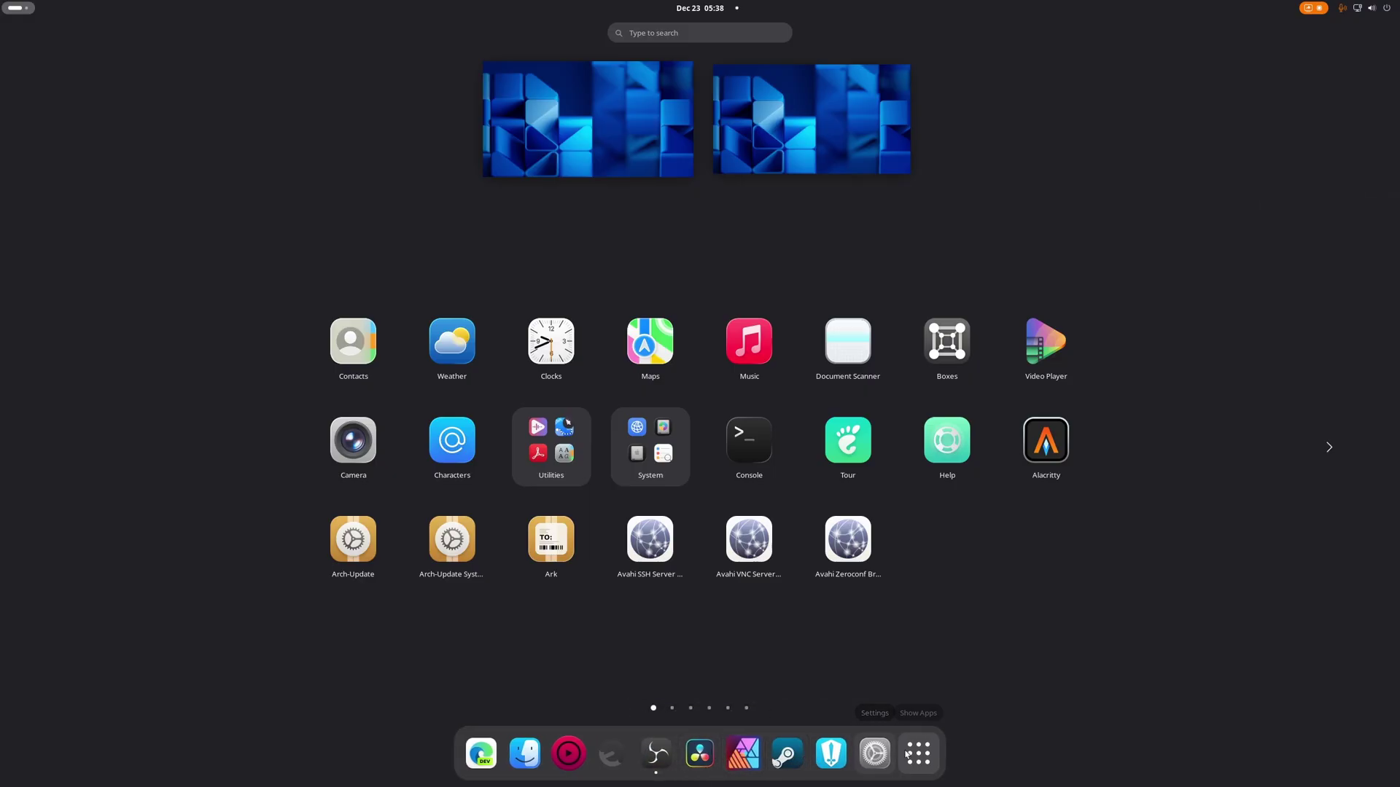
{"action": "scroll", "coordinate": [1006, 600], "scroll_direction": "down", "scroll_amount": 1}
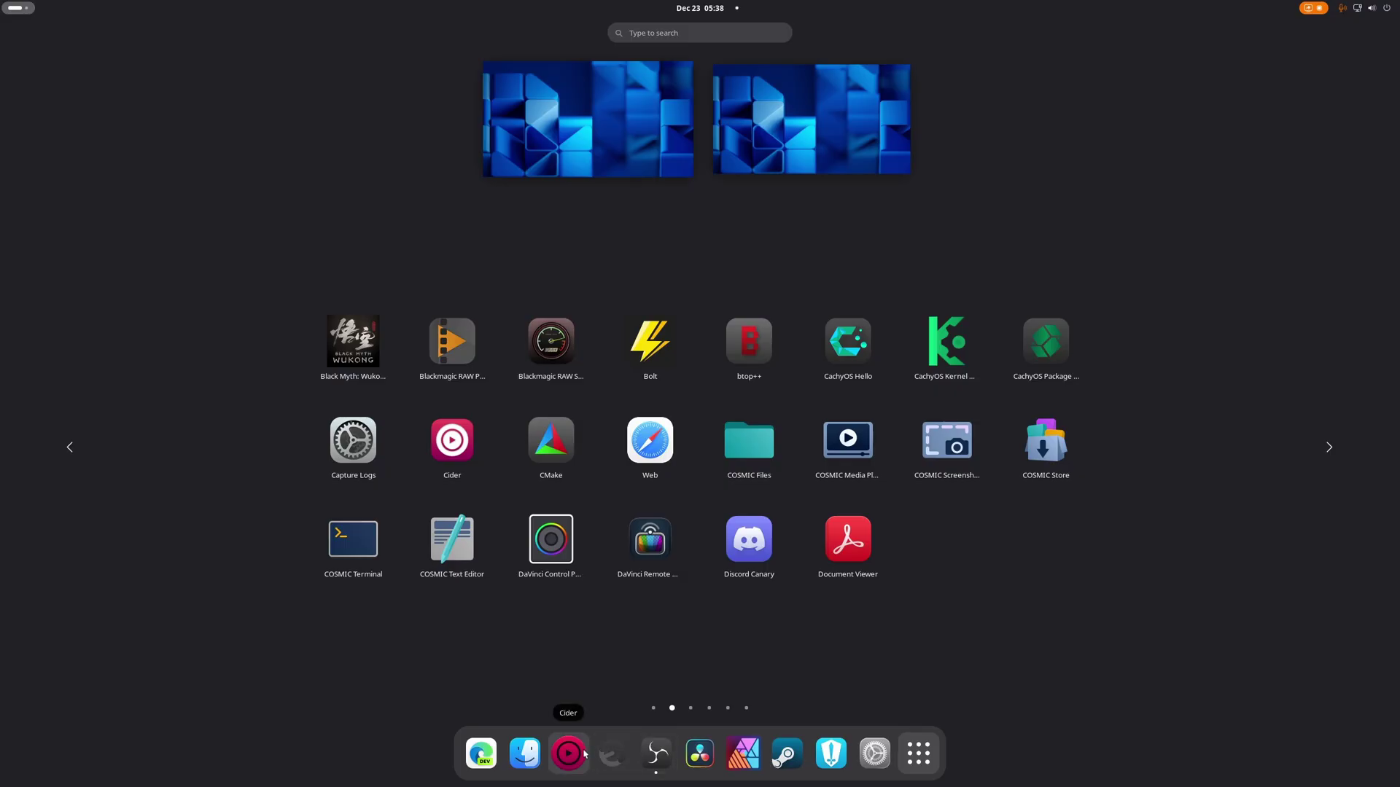
Pin Mission Center and Ptyxis to the dash, placing each just before Settings.
{"action": "scroll", "coordinate": [620, 681], "scroll_direction": "down", "scroll_amount": 1}
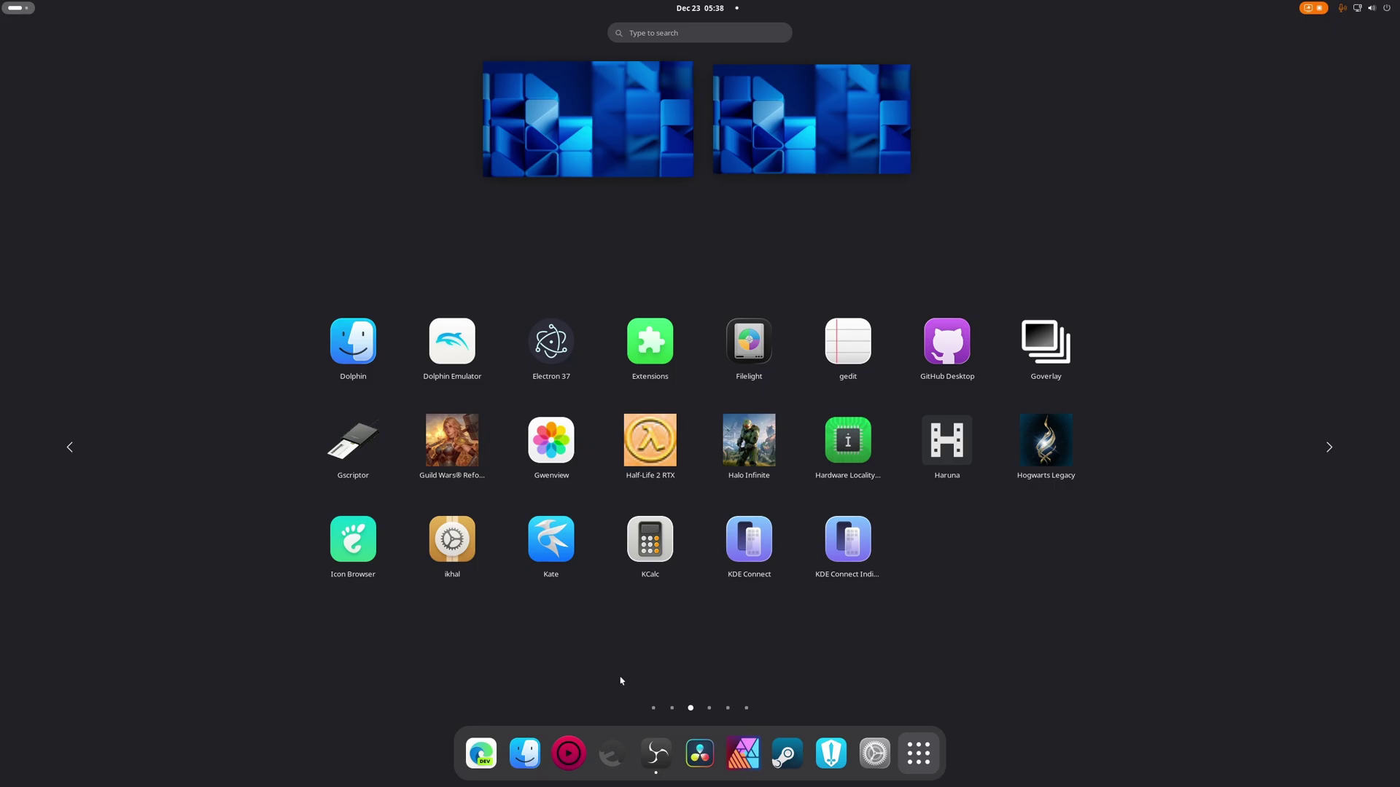
{"action": "scroll", "coordinate": [620, 681], "scroll_direction": "down", "scroll_amount": 1}
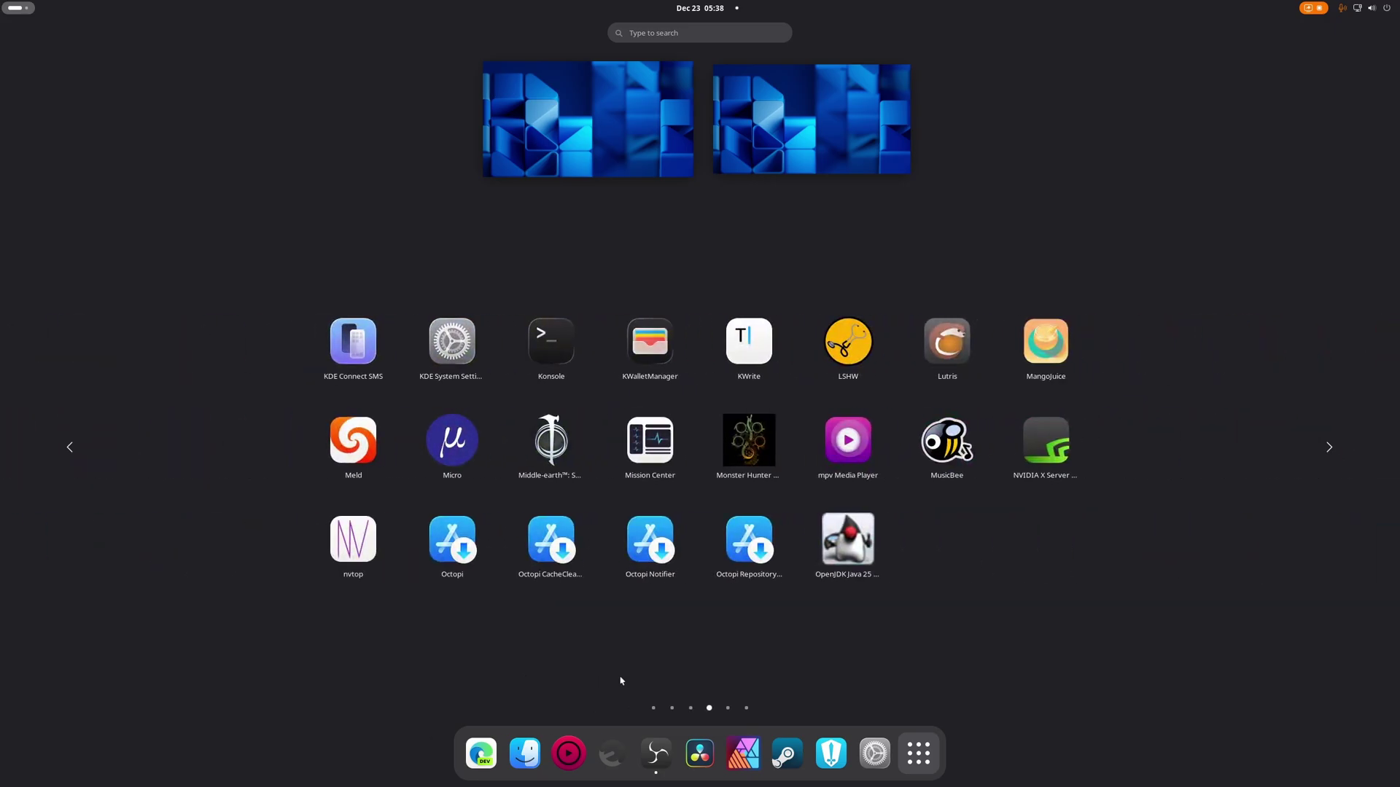
{"action": "right_click", "coordinate": [652, 438]}
{"action": "left_click", "coordinate": [736, 451]}
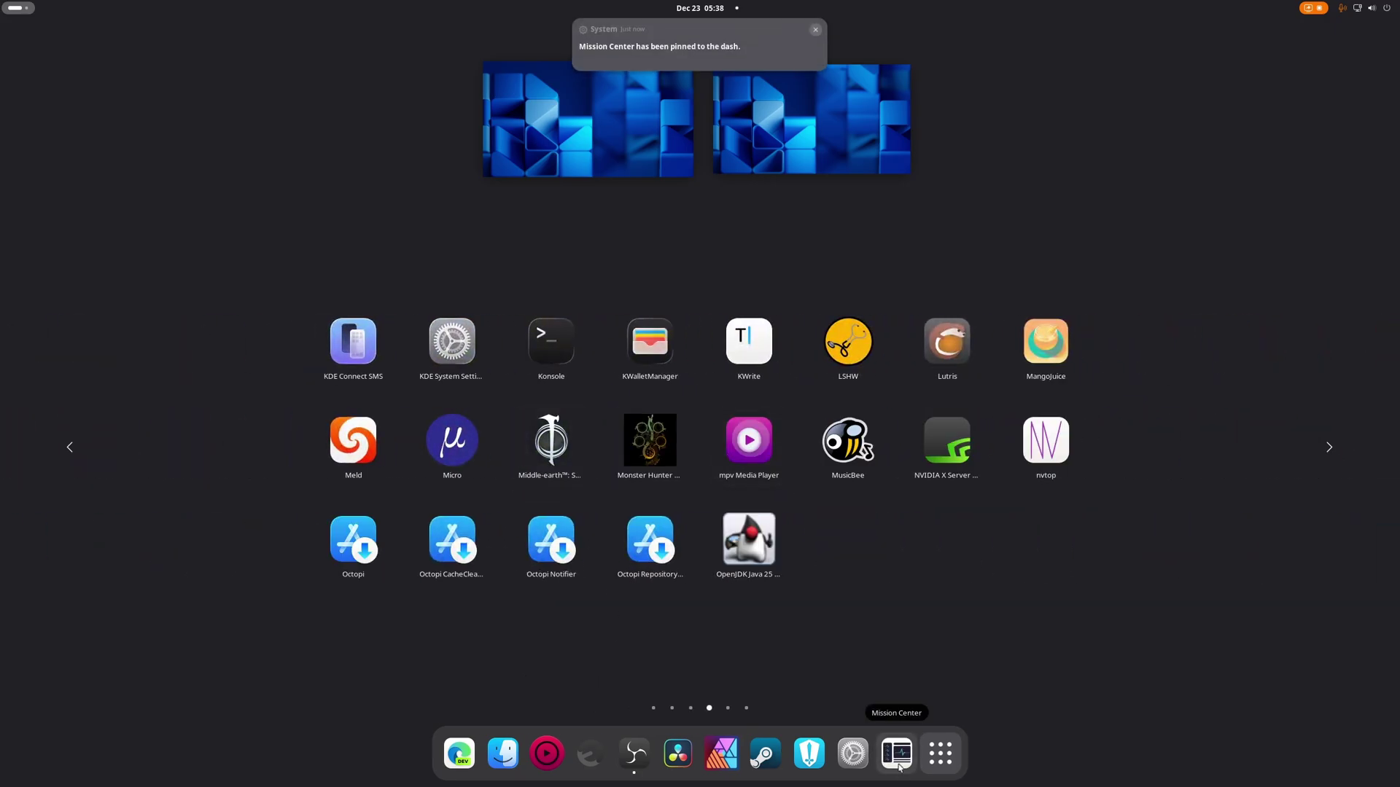
{"action": "left_click_drag", "start_coordinate": [900, 767], "coordinate": [853, 755]}
{"action": "scroll", "coordinate": [882, 565], "scroll_direction": "down", "scroll_amount": 1}
{"action": "right_click", "coordinate": [864, 348]}
{"action": "left_click", "coordinate": [916, 369]}
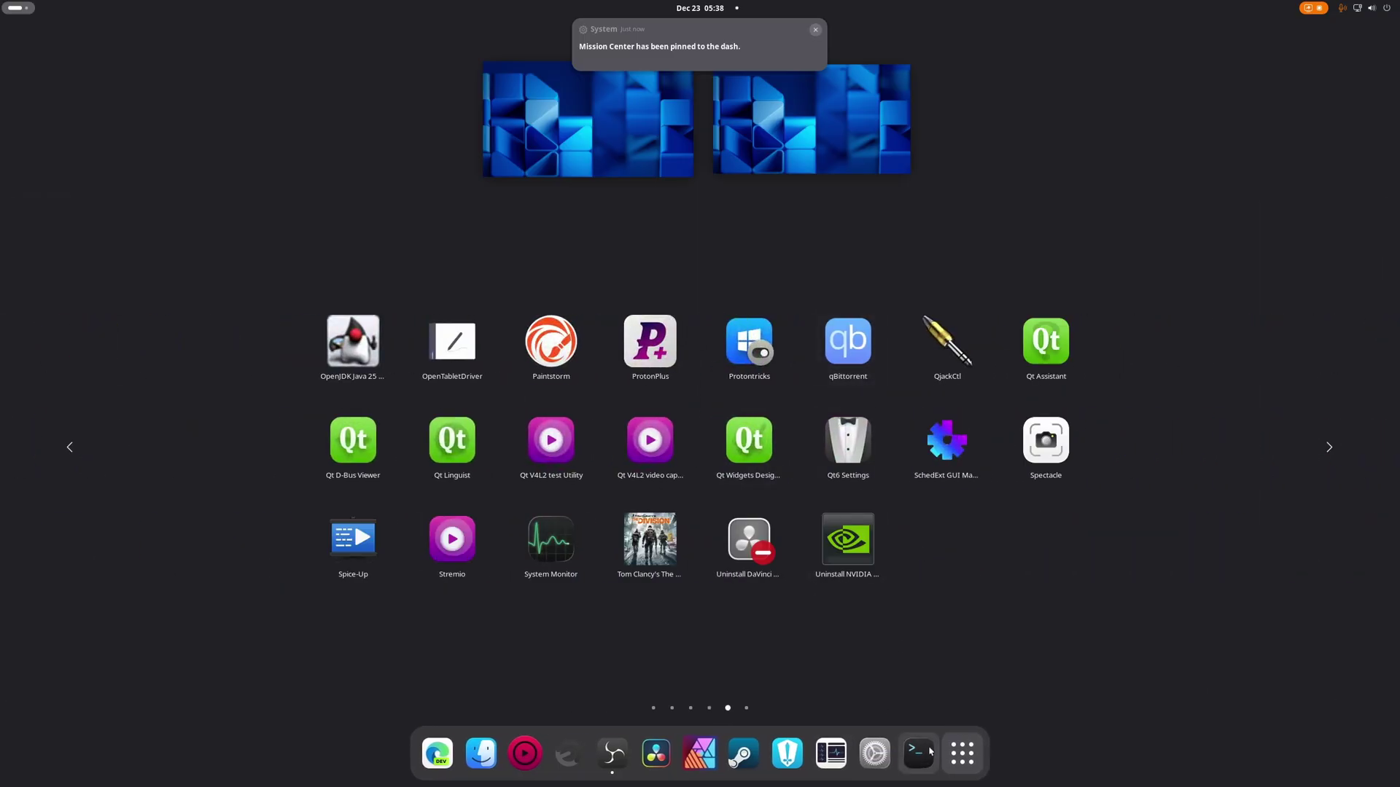
{"action": "left_click_drag", "start_coordinate": [918, 755], "coordinate": [864, 779]}
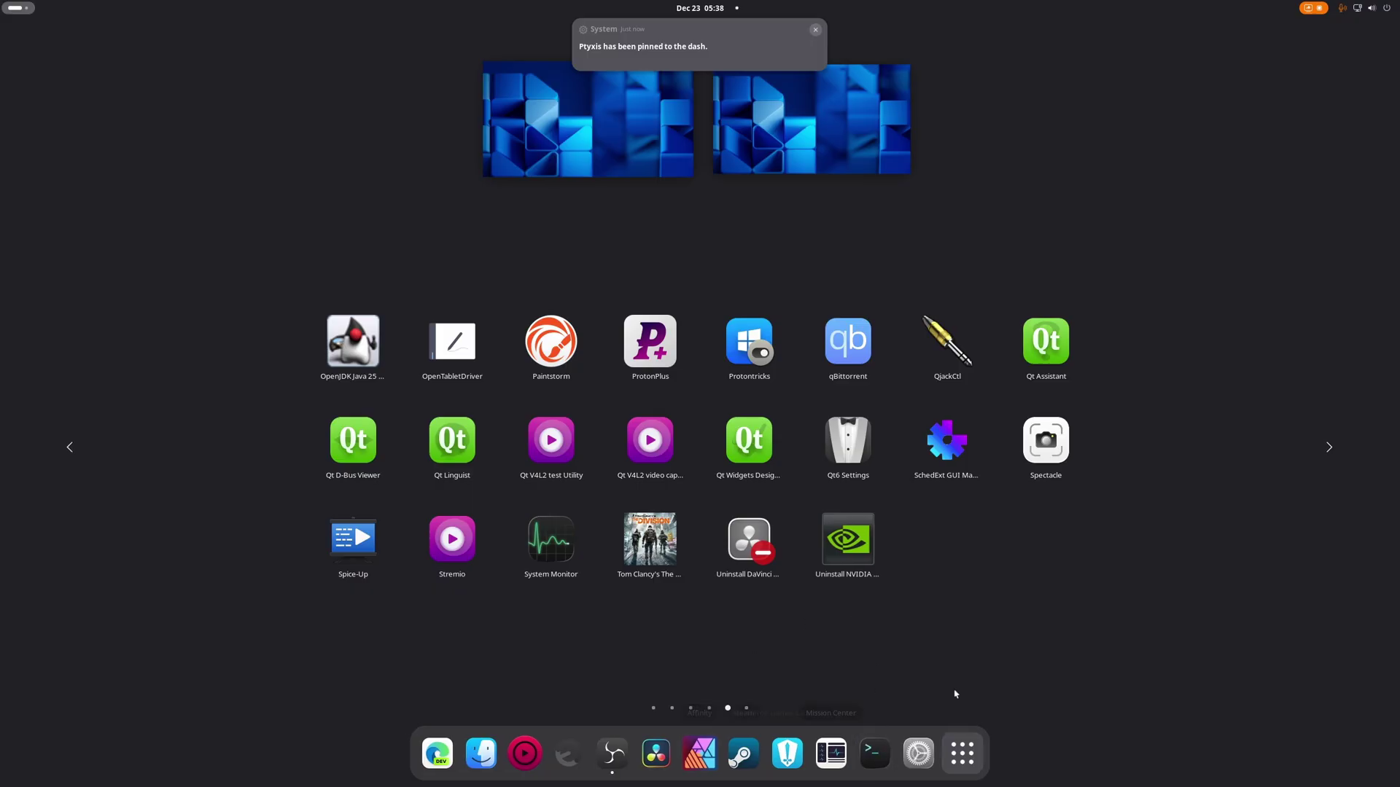
Pin VSCodium - Wayland and place it between Mission Center and Ptyxis in the dash.
{"action": "scroll", "coordinate": [978, 575], "scroll_direction": "down", "scroll_amount": 1}
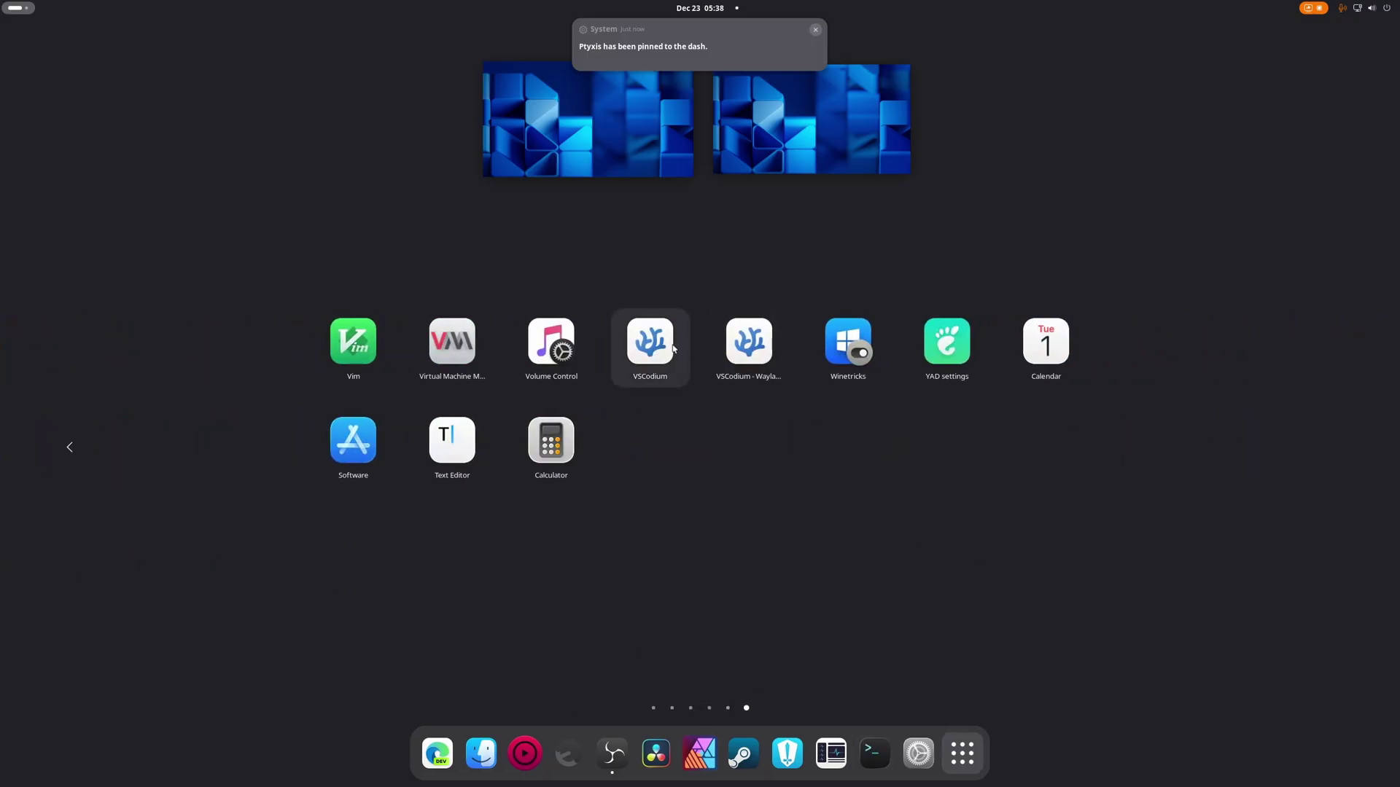
{"action": "right_click", "coordinate": [748, 343]}
{"action": "left_click", "coordinate": [845, 363]}
{"action": "left_click_drag", "start_coordinate": [940, 753], "coordinate": [853, 753]}
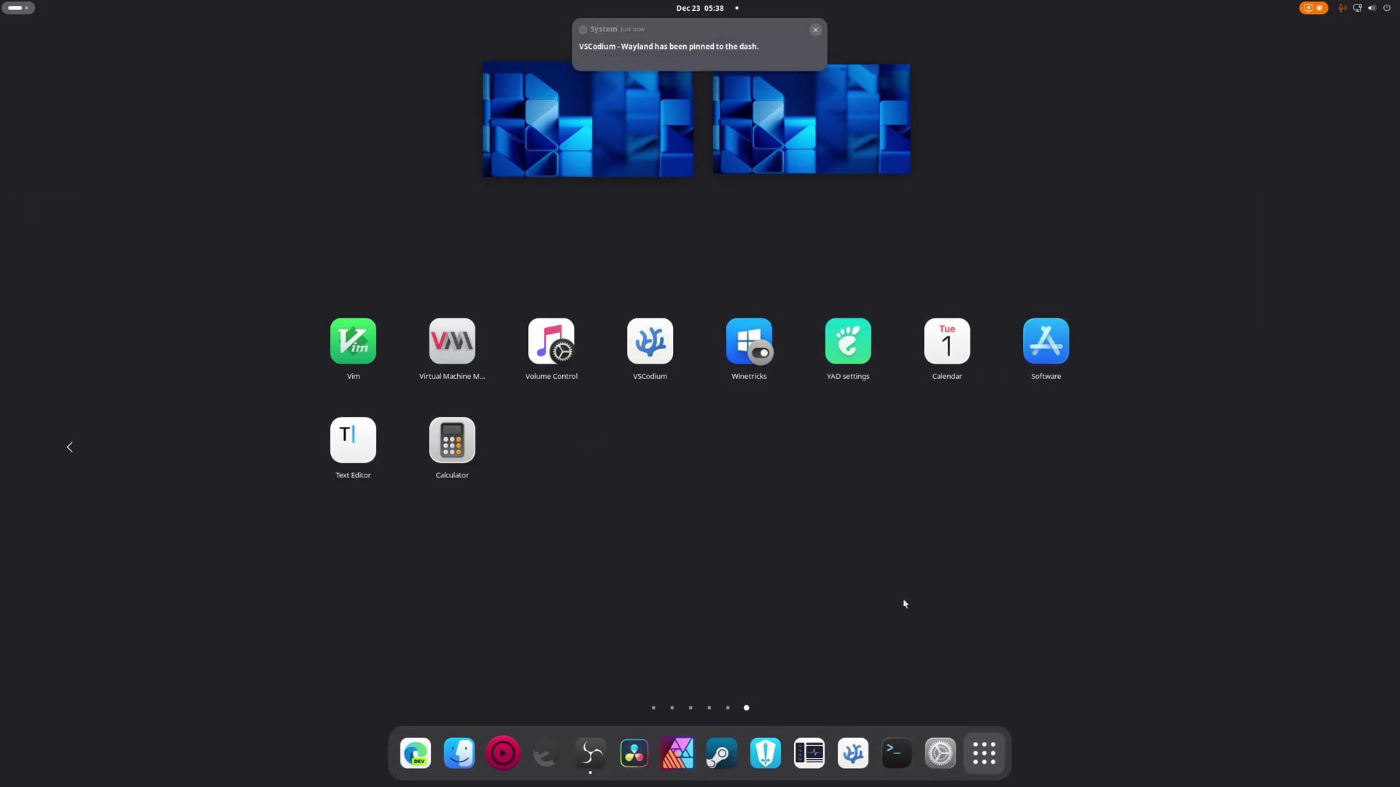
Launch Ptyxis and run sudo pacman -S extension-list, entering the sudo password.
{"action": "left_click", "coordinate": [904, 603]}
{"action": "left_click", "coordinate": [897, 753]}
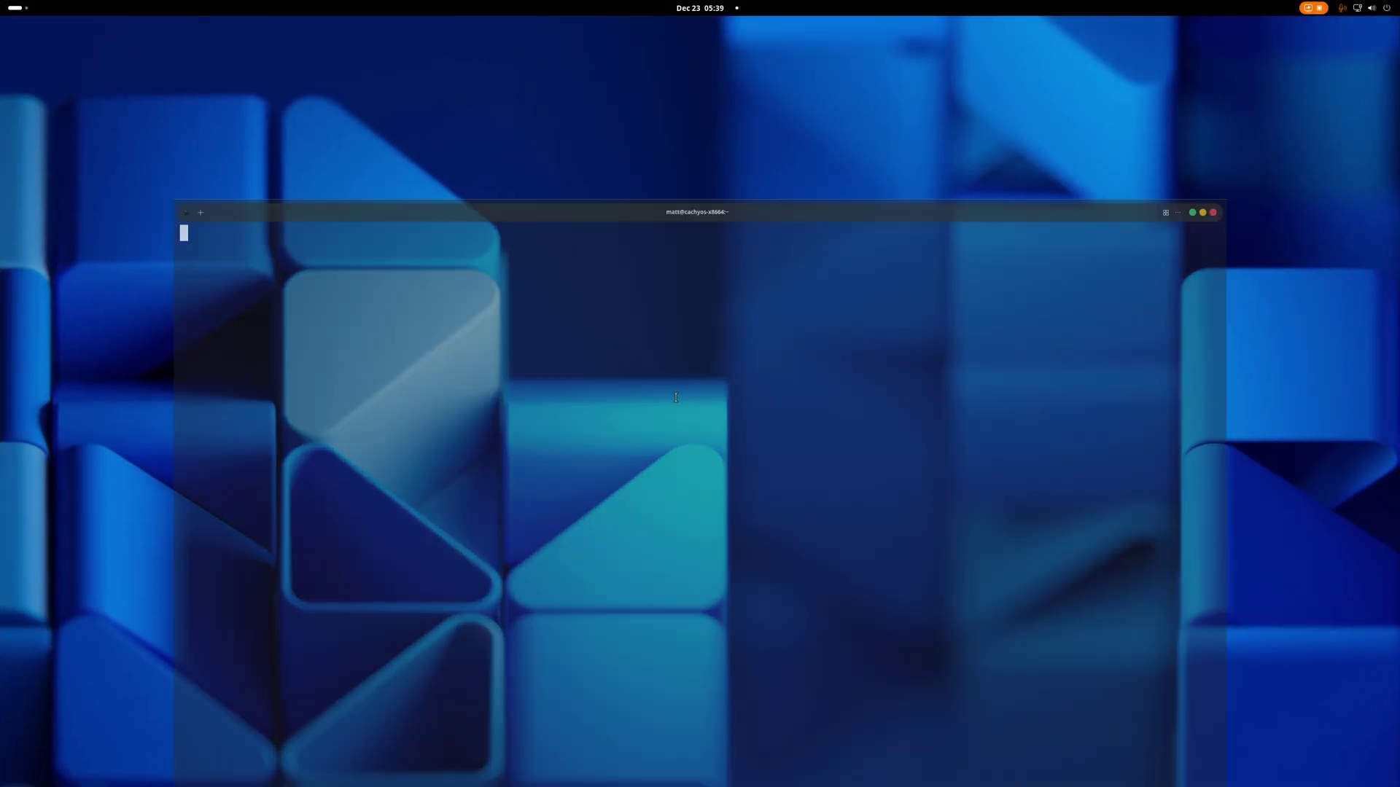
{"action": "type", "text": "sudo pacman -S"}
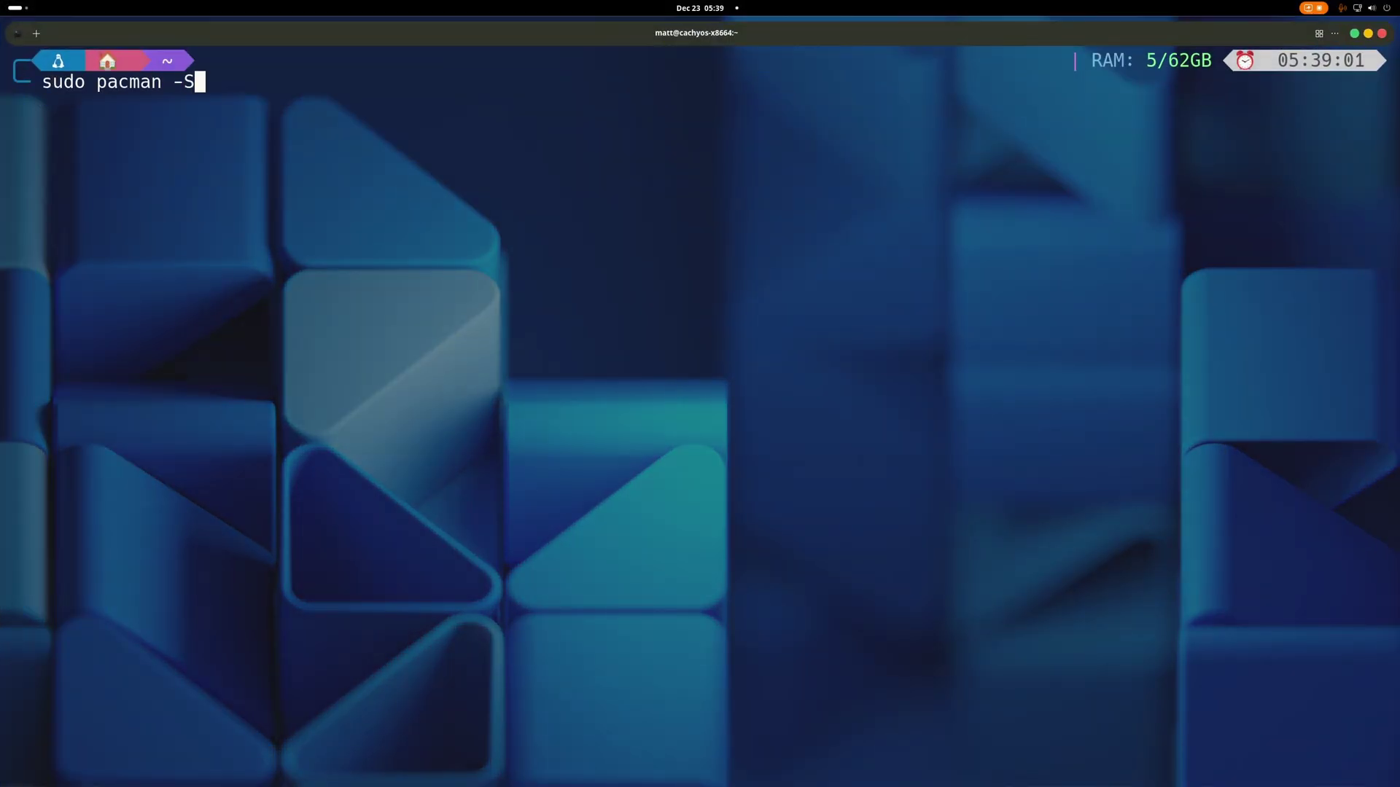
{"action": "type", "text": " extension"}
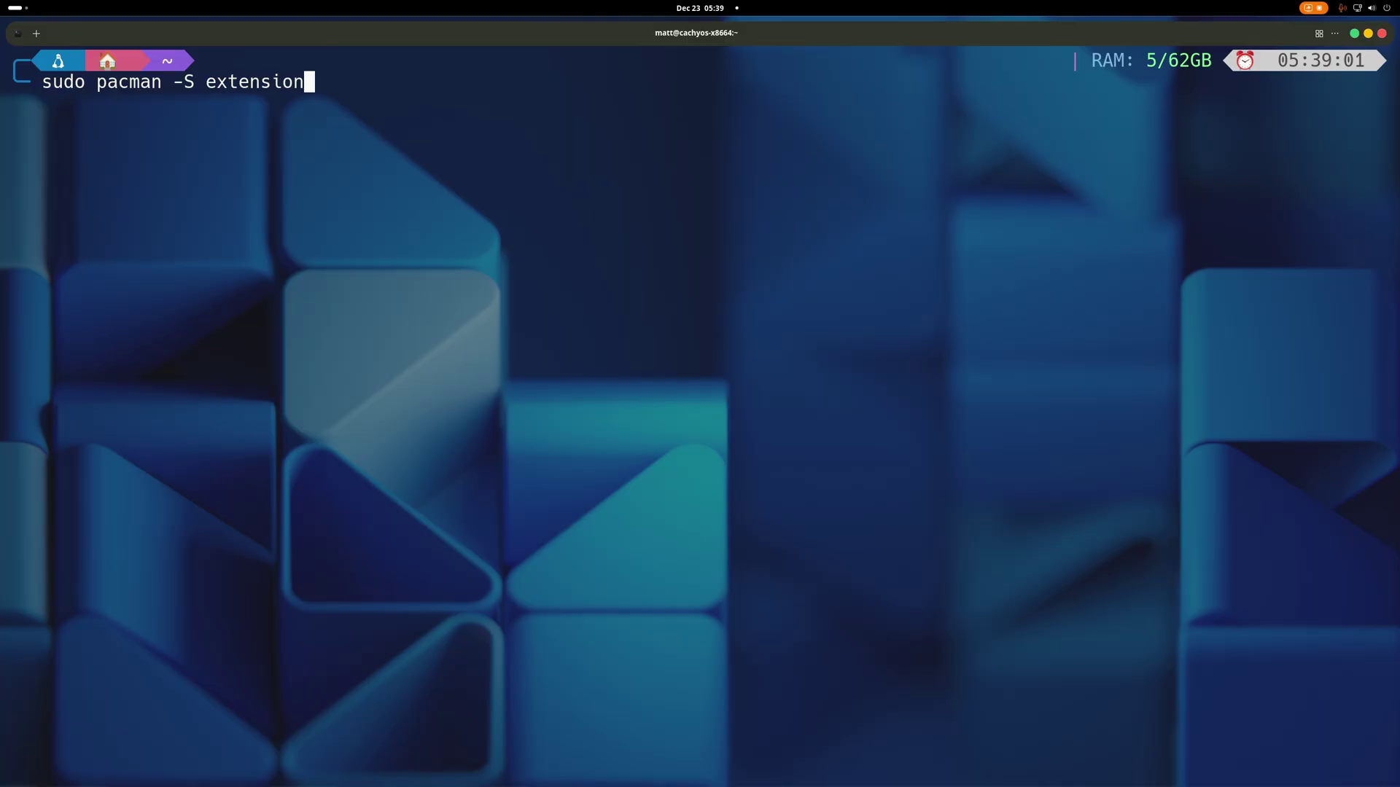
{"action": "type", "text": "-list"}
{"action": "key", "text": "Return"}
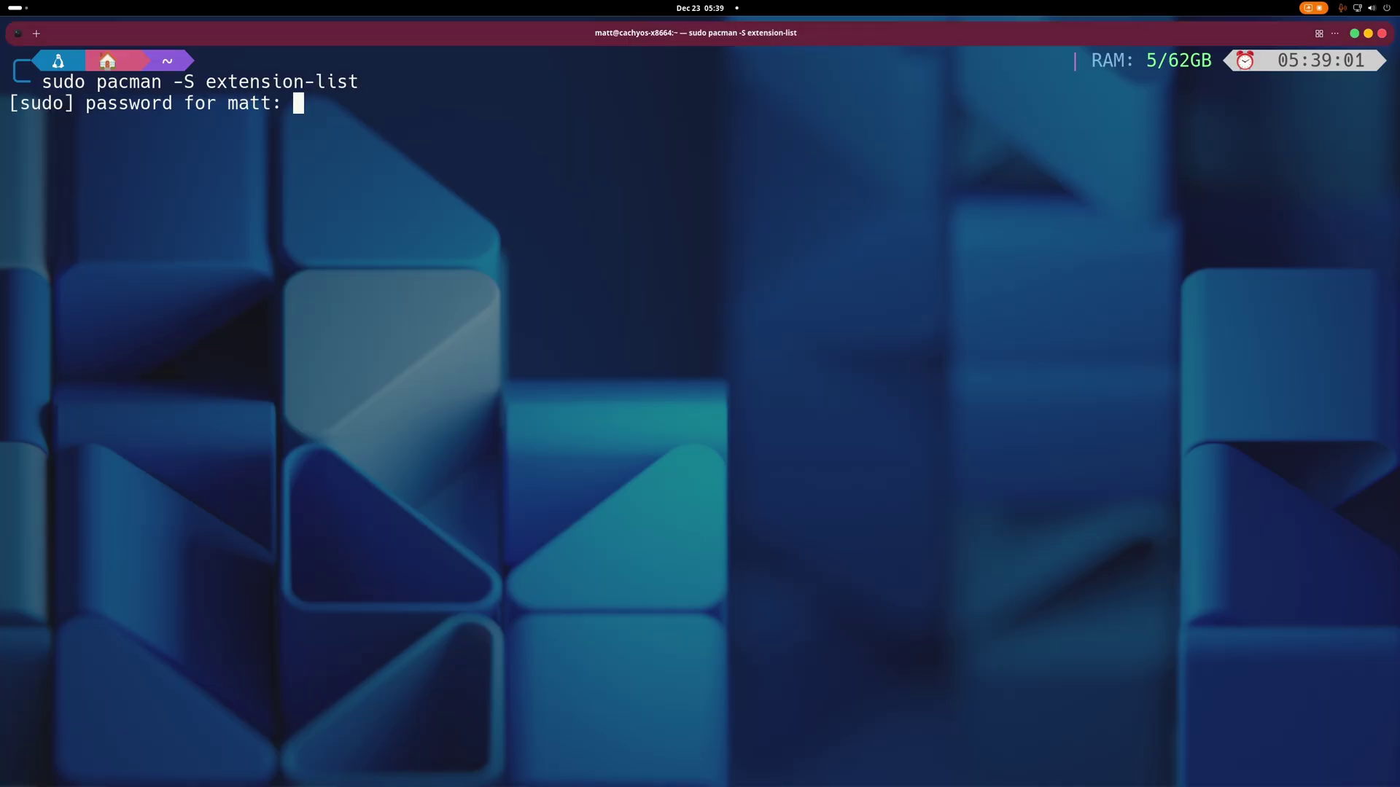
{"action": "key", "text": "Return"}
Correct the package name to extension-manager, confirm the install with y, and close the terminal.
{"action": "key", "text": "Up"}
{"action": "key", "text": "BackSpace"}
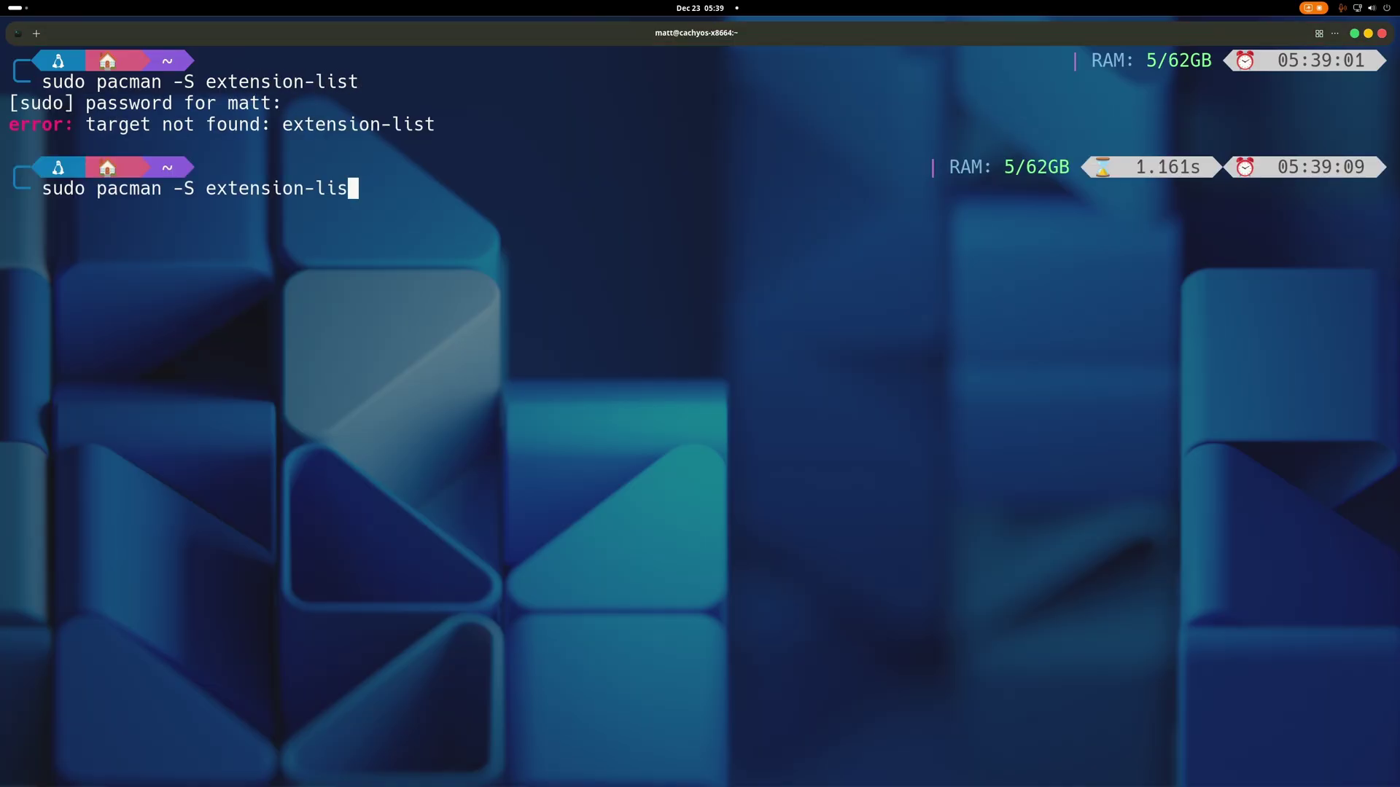
{"action": "key", "text": "BackSpace"}
{"action": "key", "text": "BackSpace"}
{"action": "key", "text": "BackSpace"}
{"action": "type", "text": "manager"}
{"action": "key", "text": "Return"}
{"action": "type", "text": "y"}
{"action": "key", "text": "Return"}
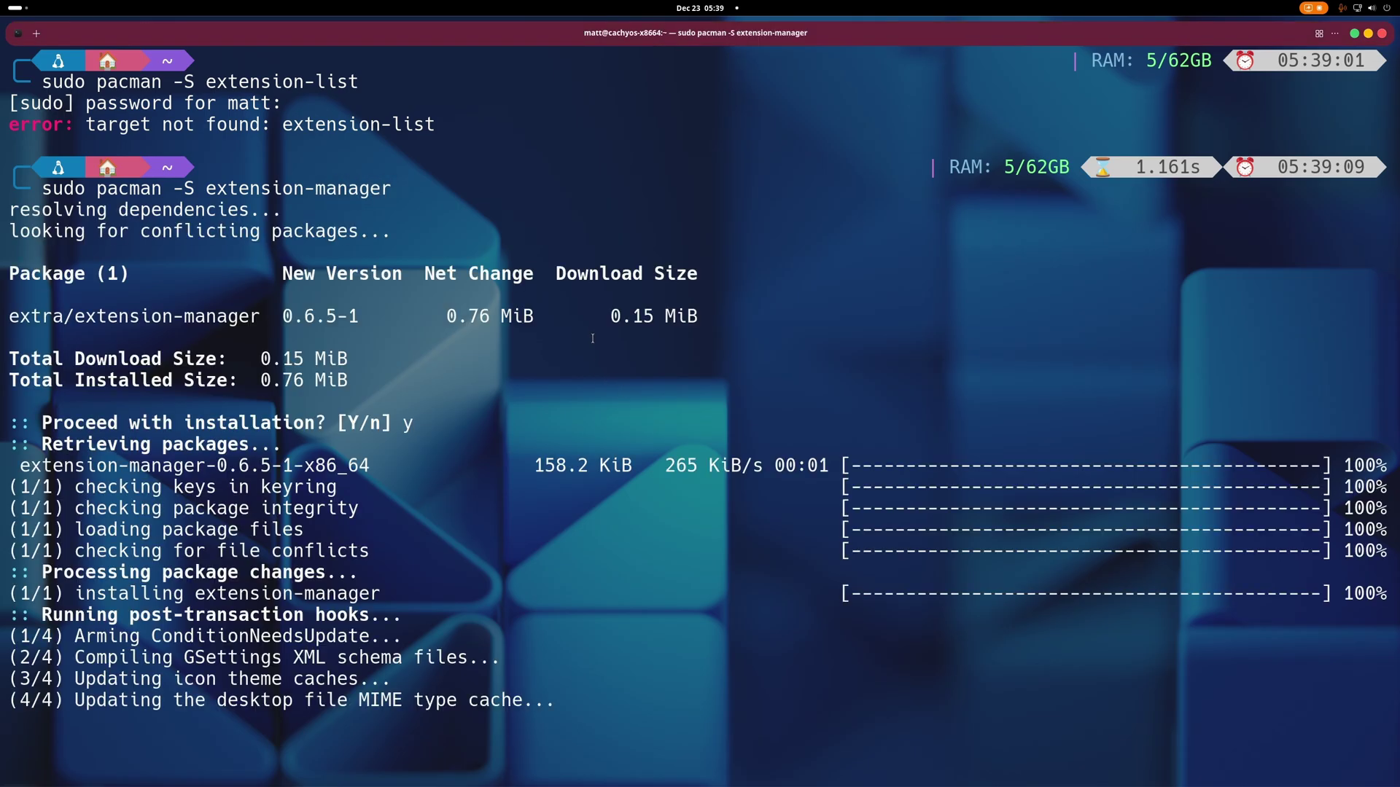
{"action": "left_click", "coordinate": [1382, 32]}
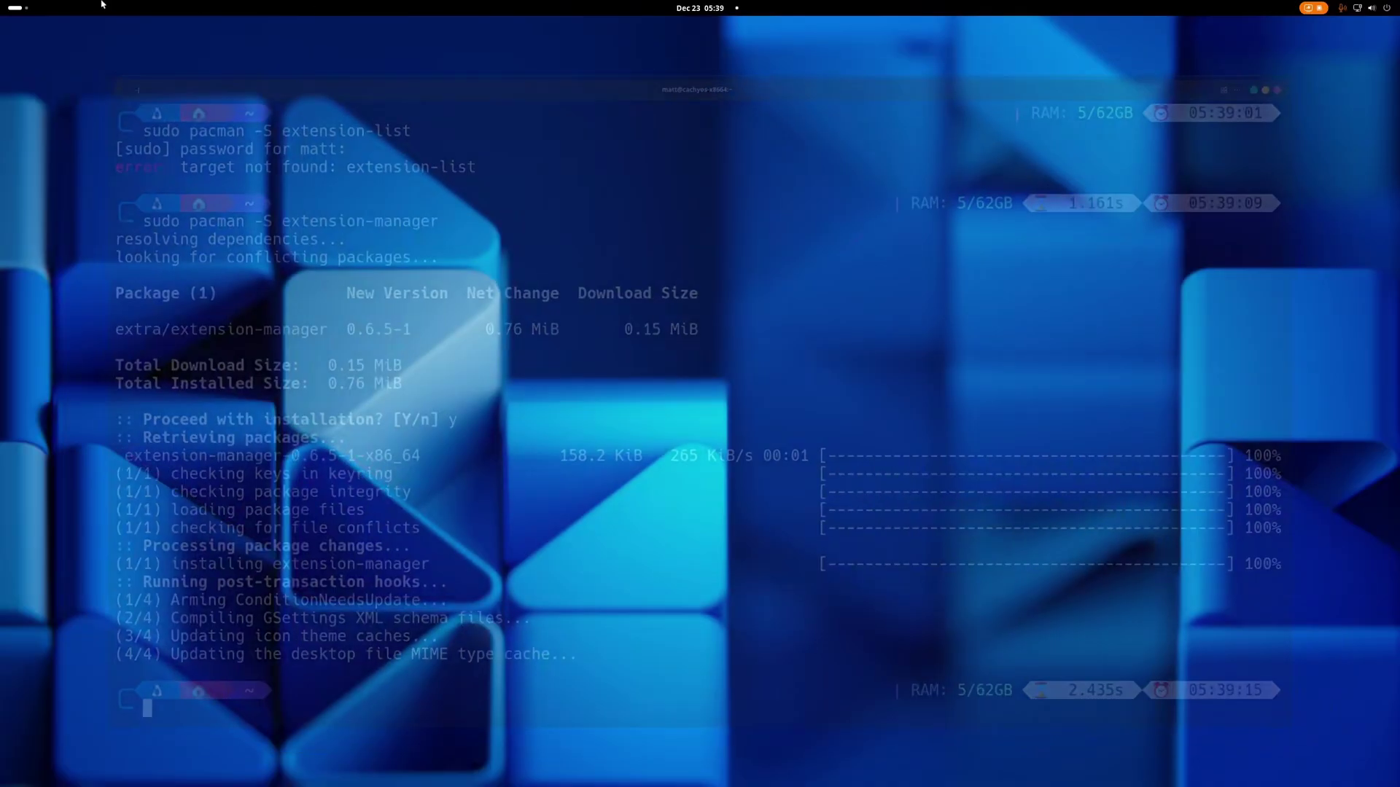
Search 'ex' in the Activities overview and launch Extension Manager.
{"action": "left_click", "coordinate": [34, 5]}
{"action": "left_click", "coordinate": [983, 753]}
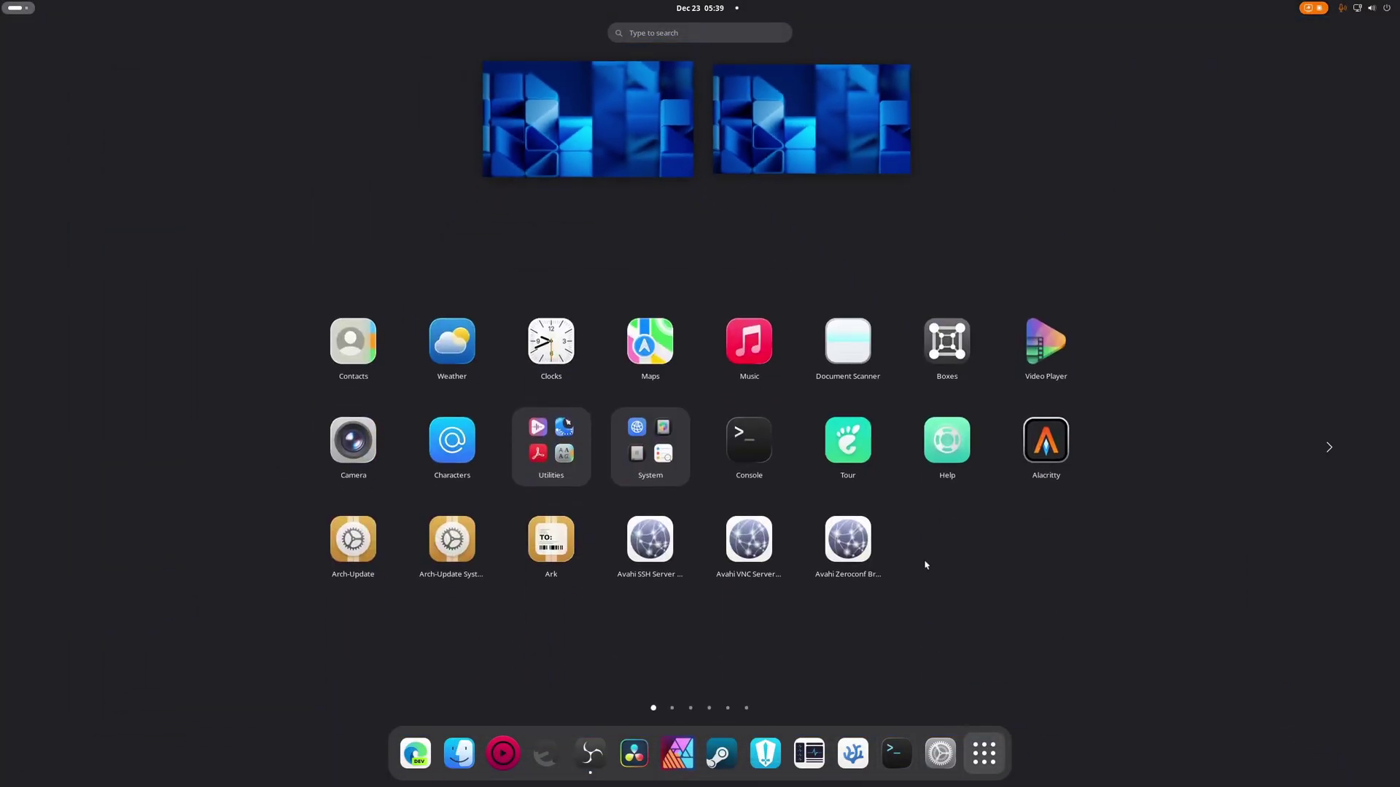
{"action": "scroll", "coordinate": [926, 565], "scroll_direction": "down", "scroll_amount": 2}
{"action": "scroll", "coordinate": [925, 565], "scroll_direction": "down", "scroll_amount": 3}
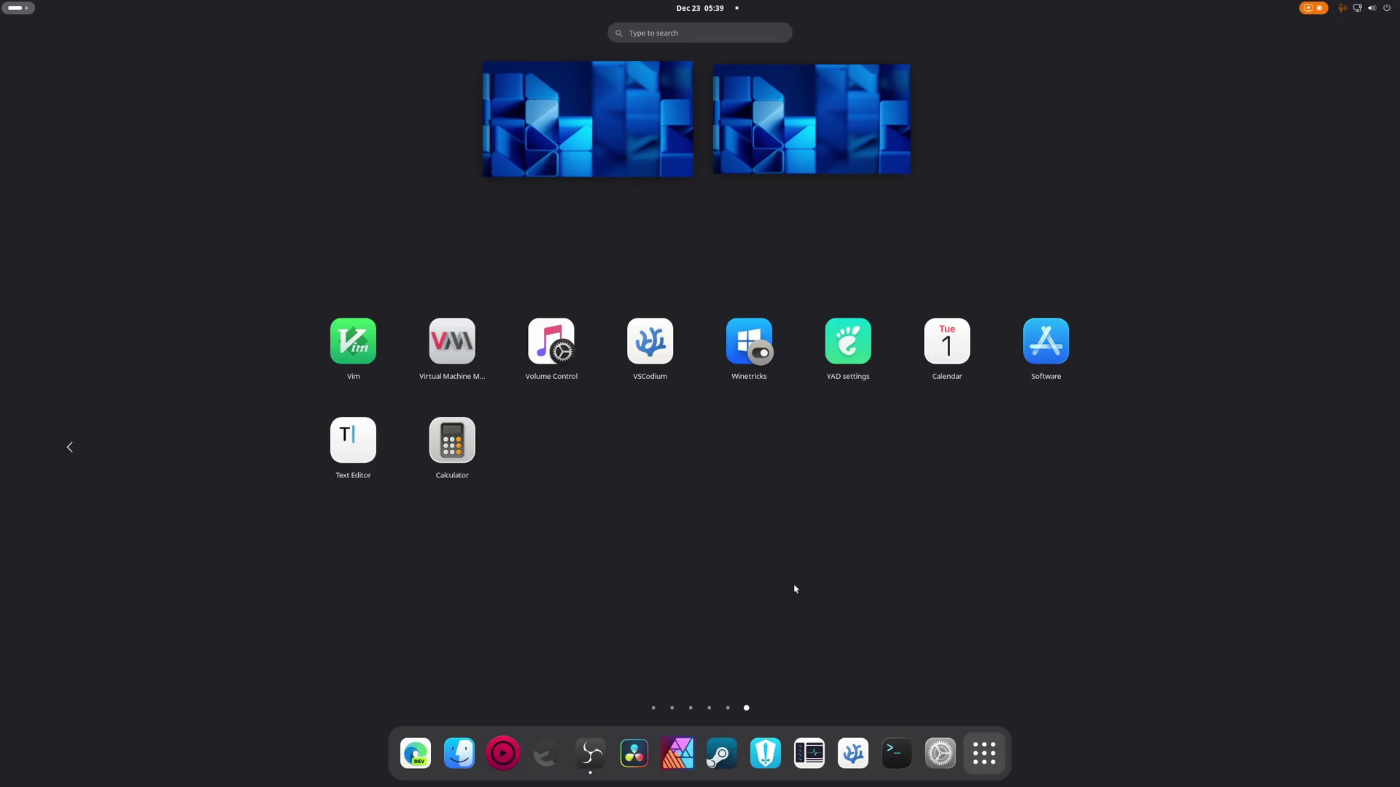
{"action": "scroll", "coordinate": [795, 589], "scroll_direction": "up", "scroll_amount": 3}
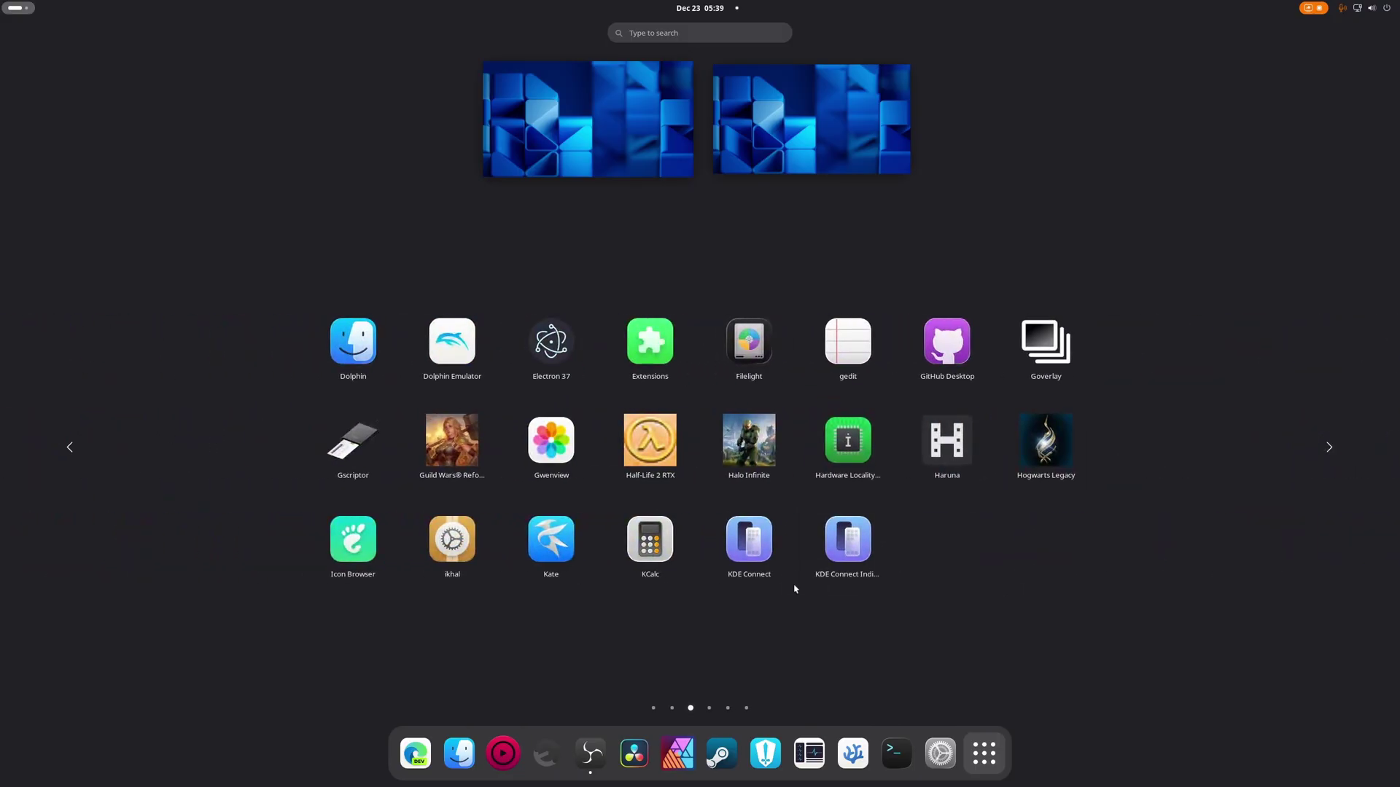
{"action": "scroll", "coordinate": [795, 589], "scroll_direction": "up", "scroll_amount": 2}
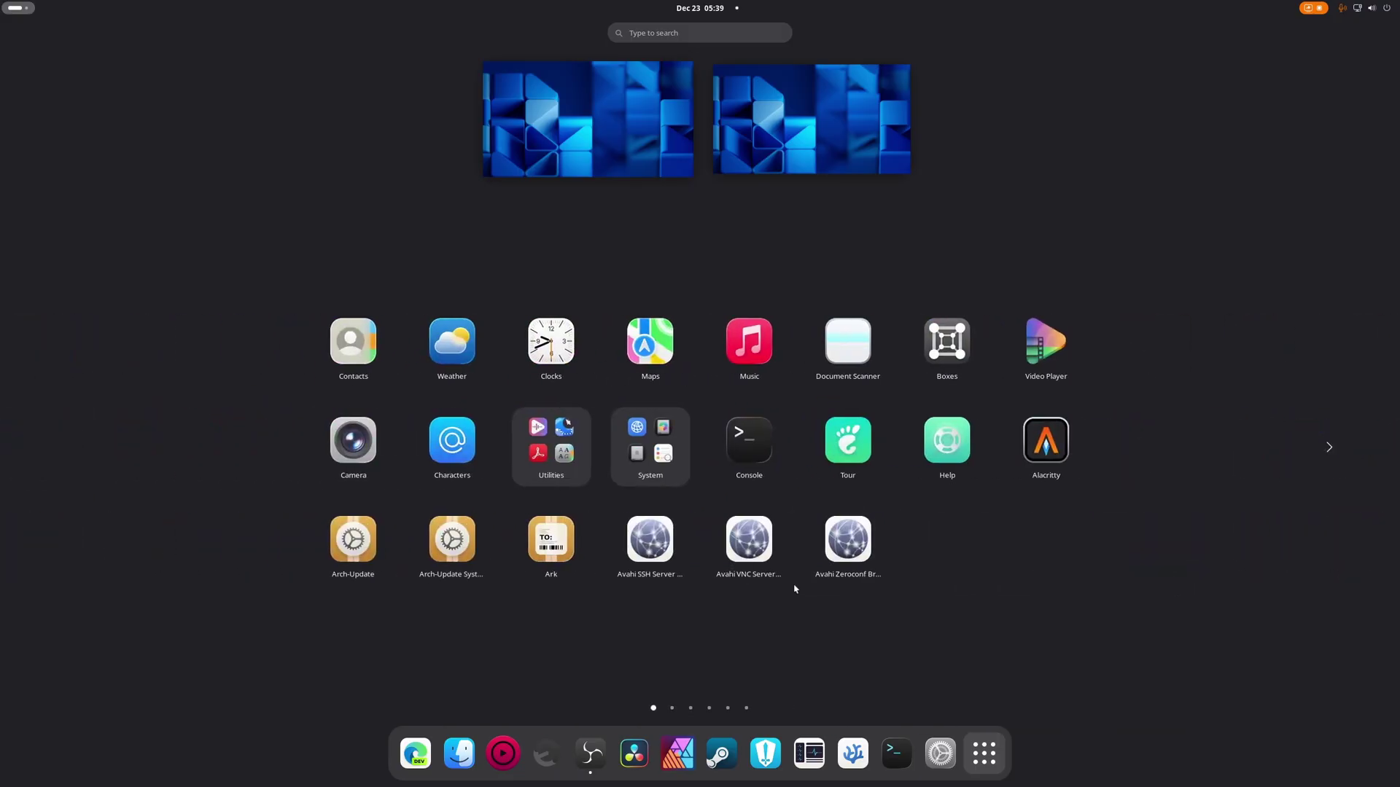
{"action": "type", "text": "ex"}
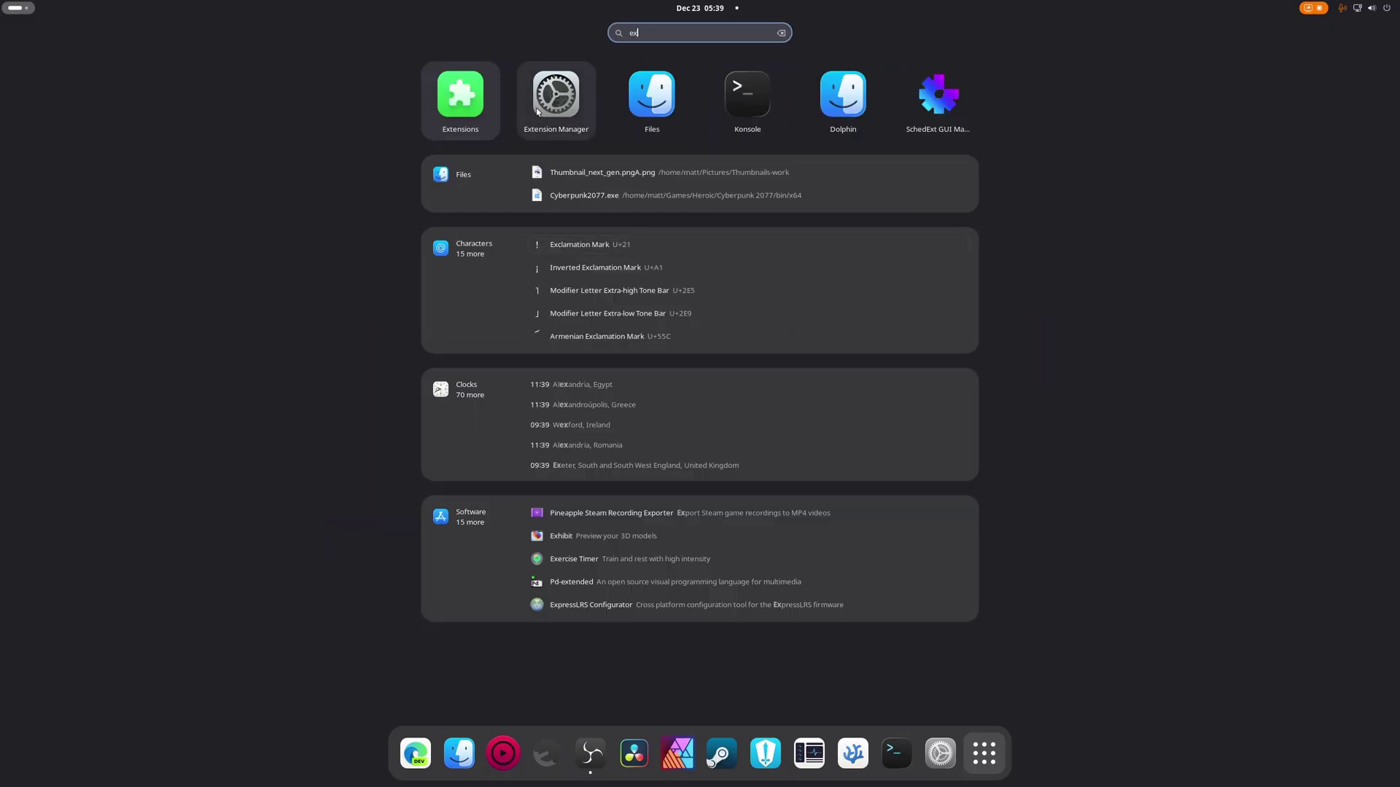
{"action": "key", "text": "Return"}
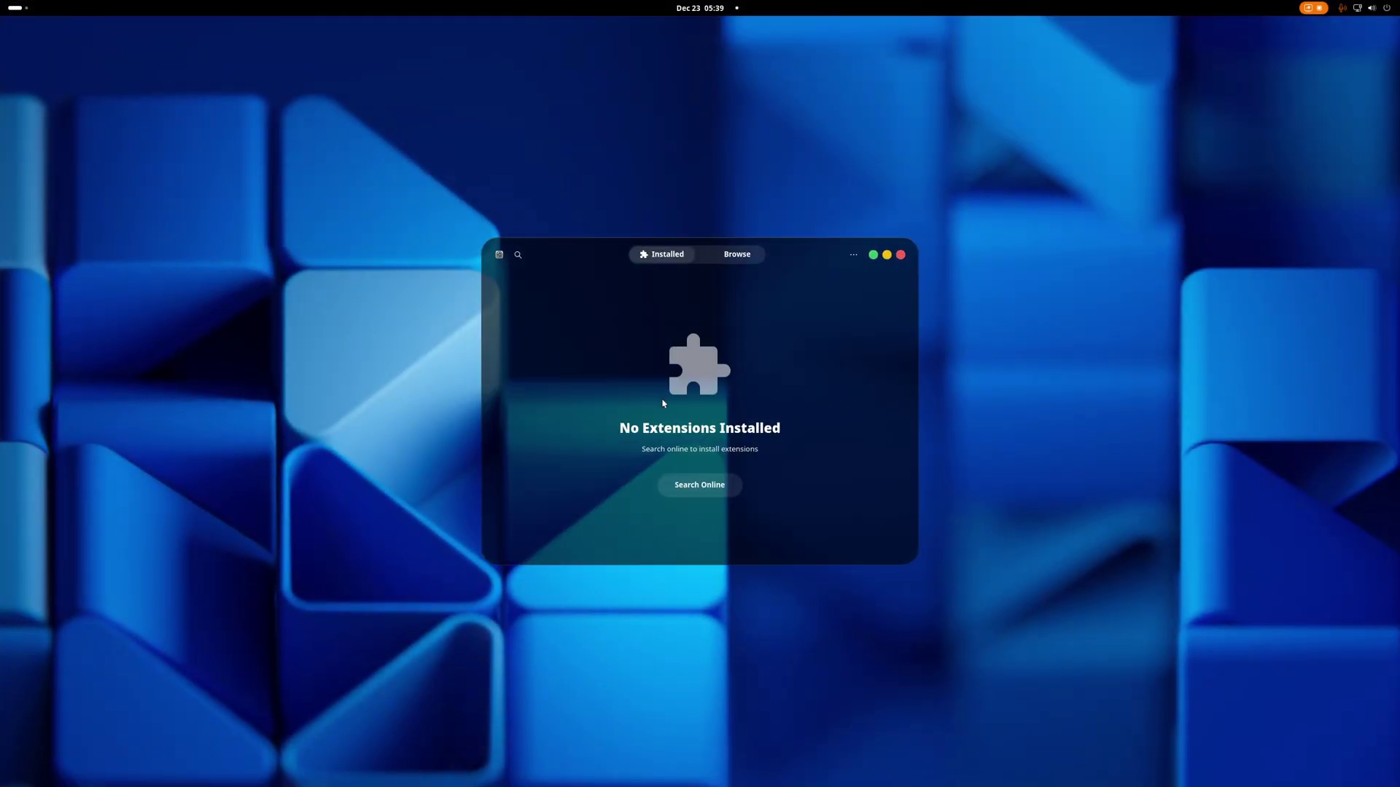
In the maximized Browse tab, install the User Themes extension.
{"action": "left_click", "coordinate": [731, 253]}
{"action": "left_click", "coordinate": [887, 256]}
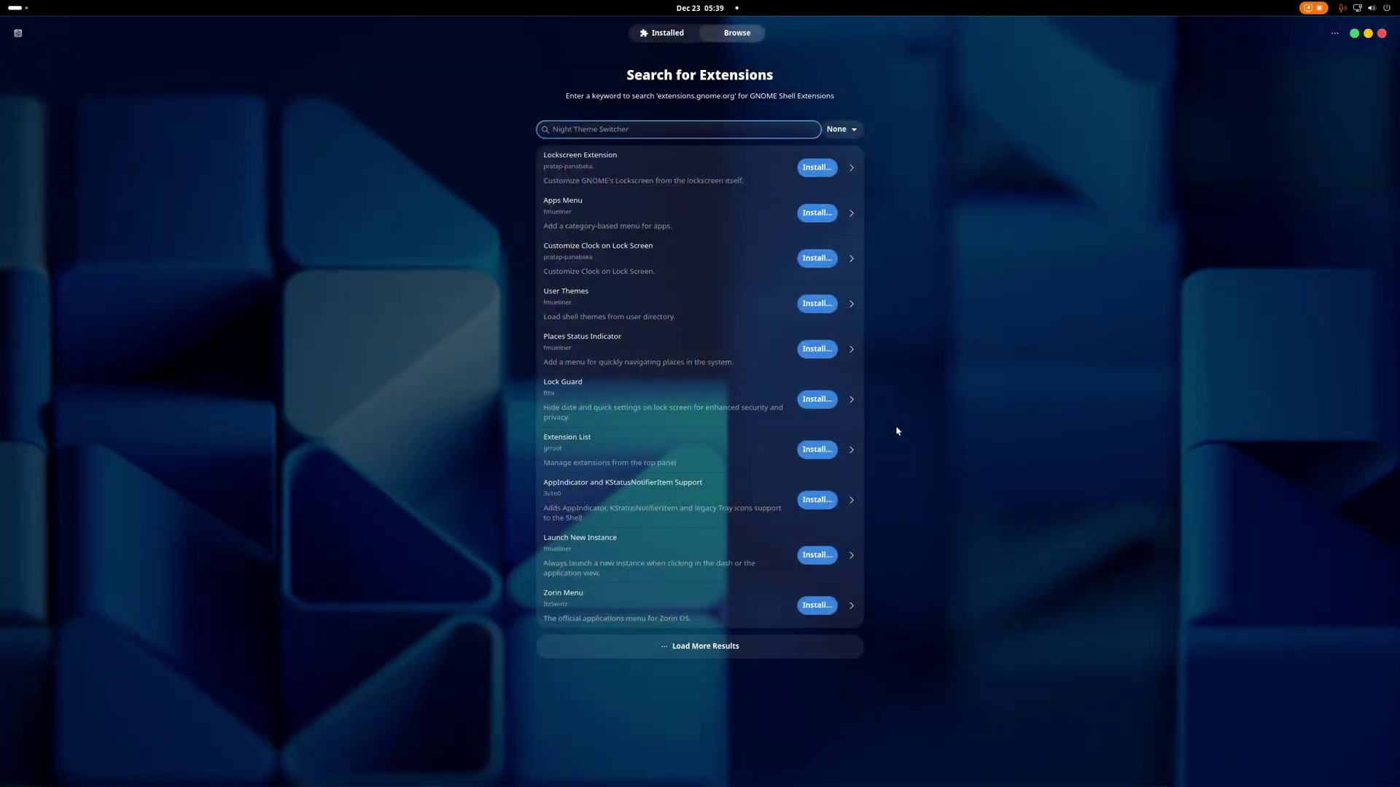
{"action": "left_click", "coordinate": [820, 324]}
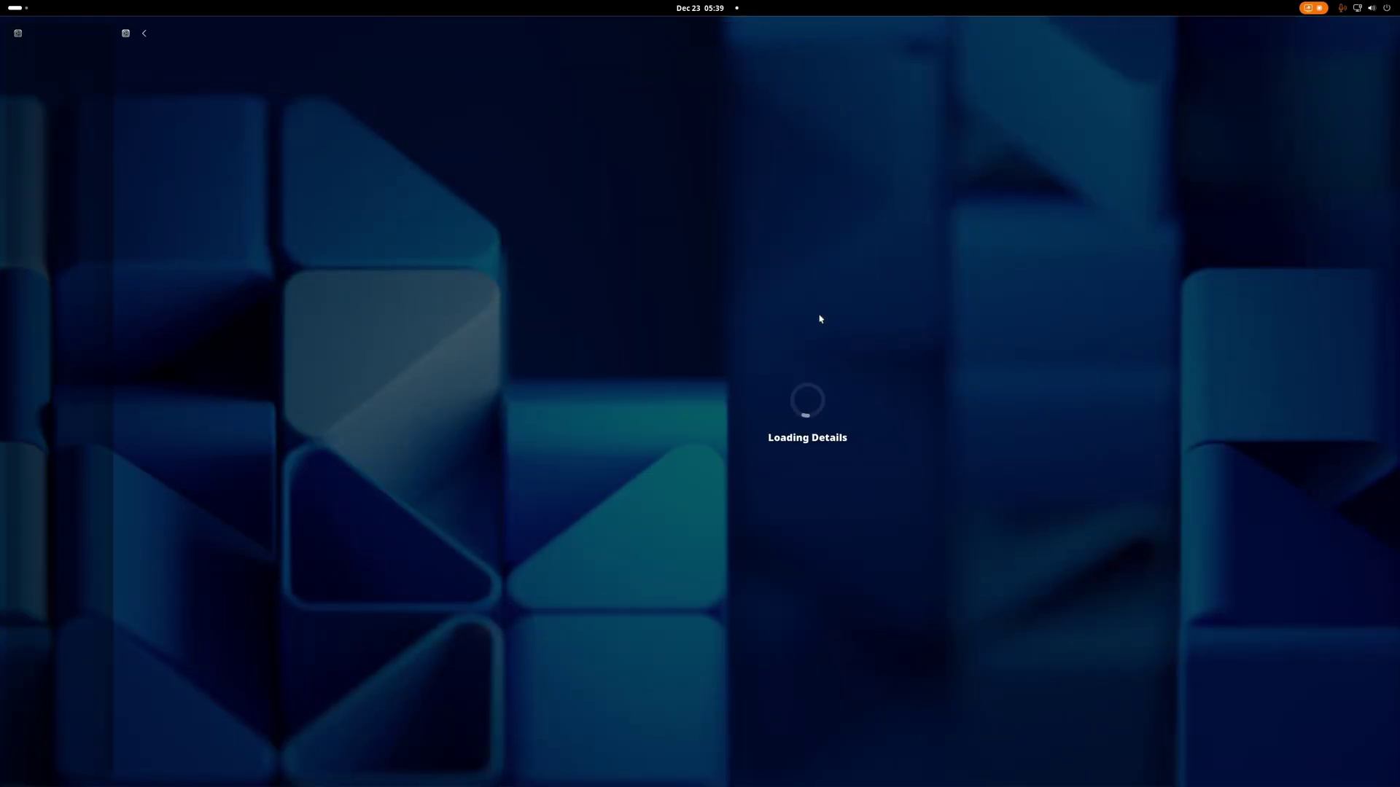
{"action": "left_click", "coordinate": [894, 81]}
{"action": "left_click", "coordinate": [750, 425]}
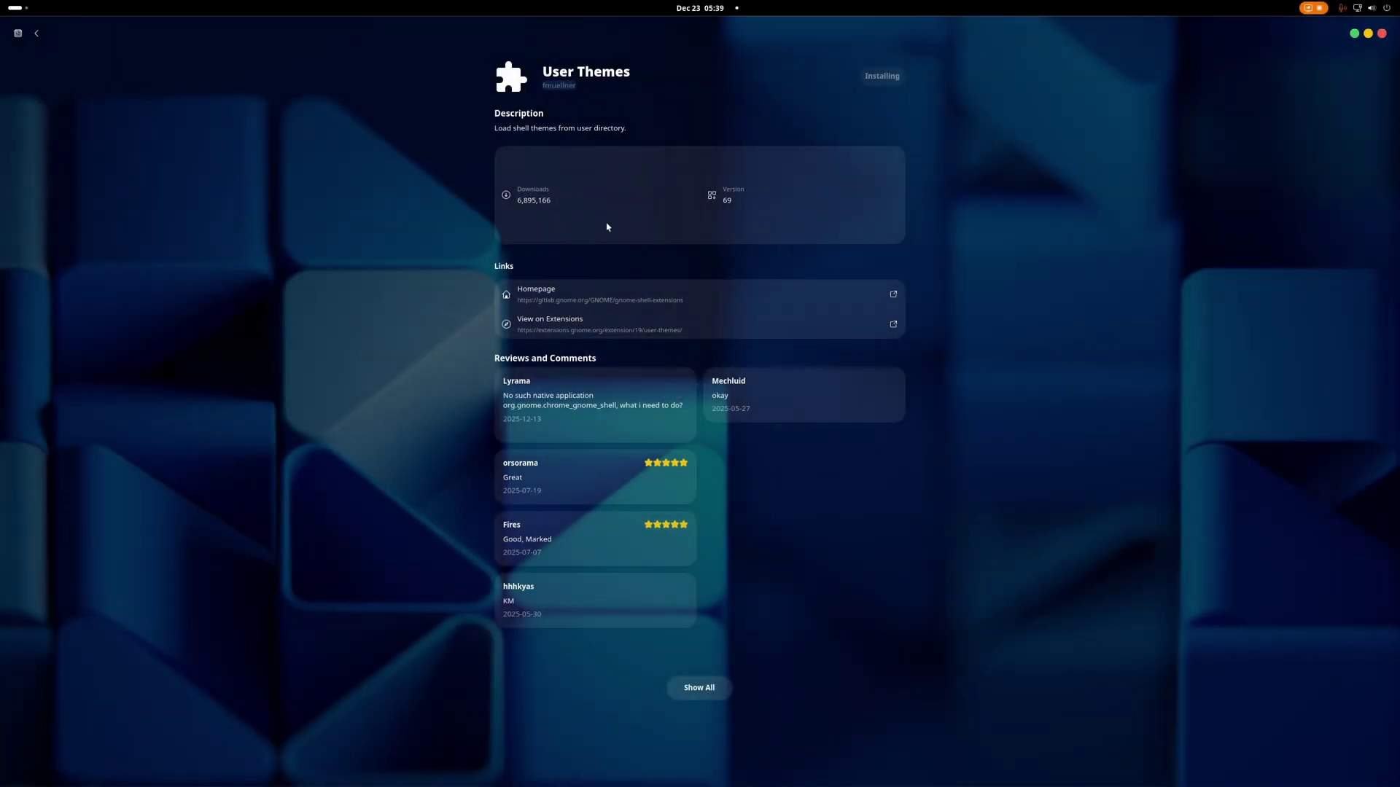
{"action": "left_click", "coordinate": [36, 32]}
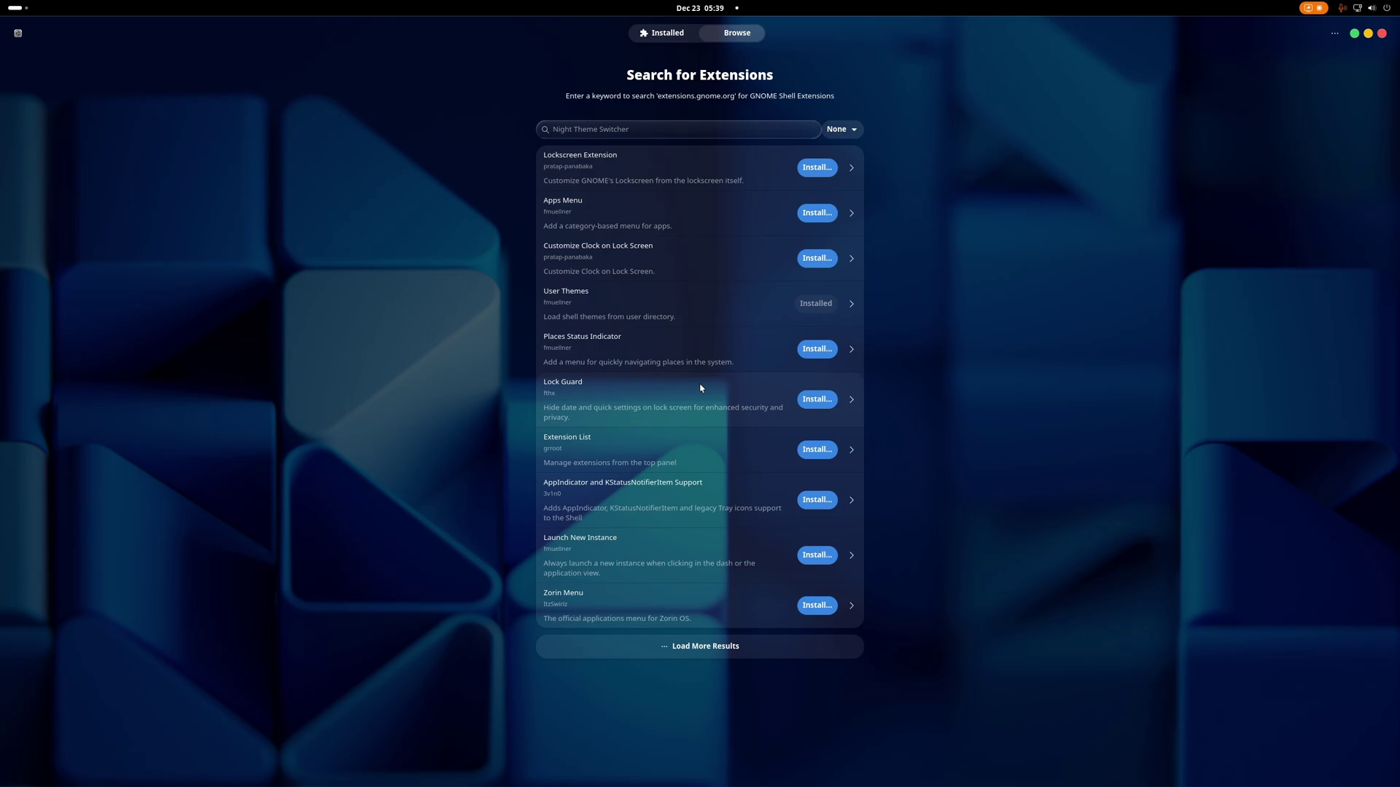
Install the Extension List and AppIndicator and KStatusNotifierItem Support extensions.
{"action": "left_click", "coordinate": [815, 449]}
{"action": "left_click", "coordinate": [751, 425]}
{"action": "left_click", "coordinate": [816, 499]}
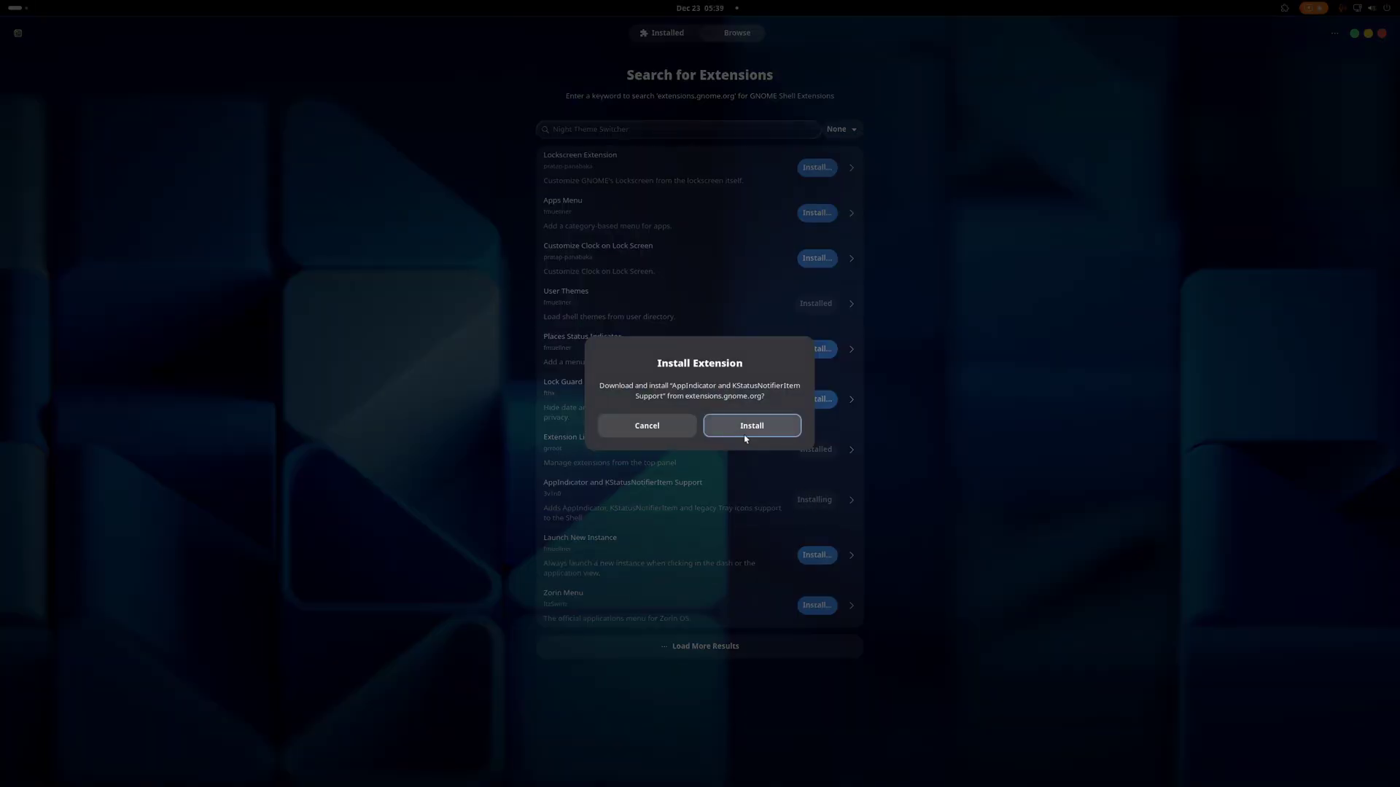
{"action": "left_click", "coordinate": [745, 436]}
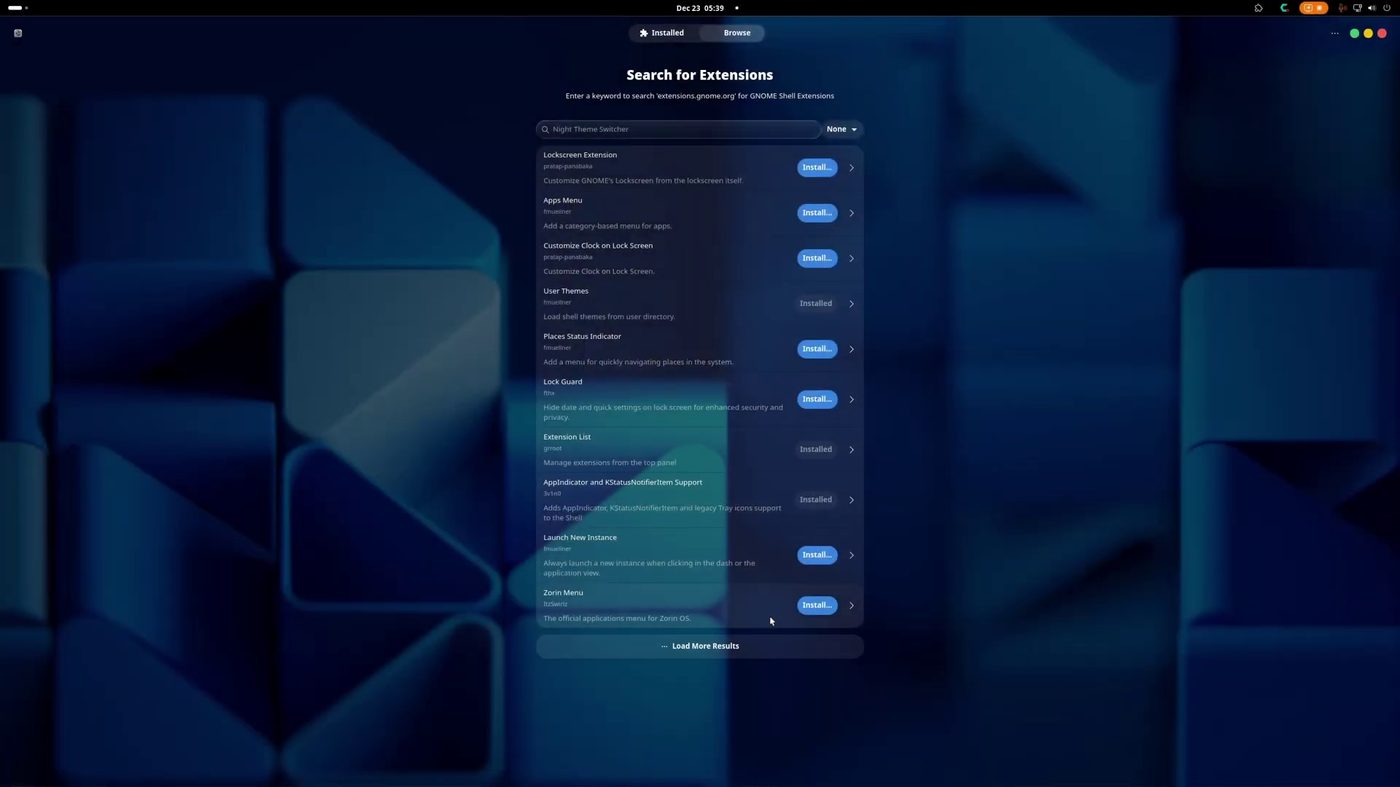
Load more results and scroll through the extension catalogue.
{"action": "left_click", "coordinate": [737, 647]}
{"action": "scroll", "coordinate": [702, 525], "scroll_direction": "down", "scroll_amount": 2}
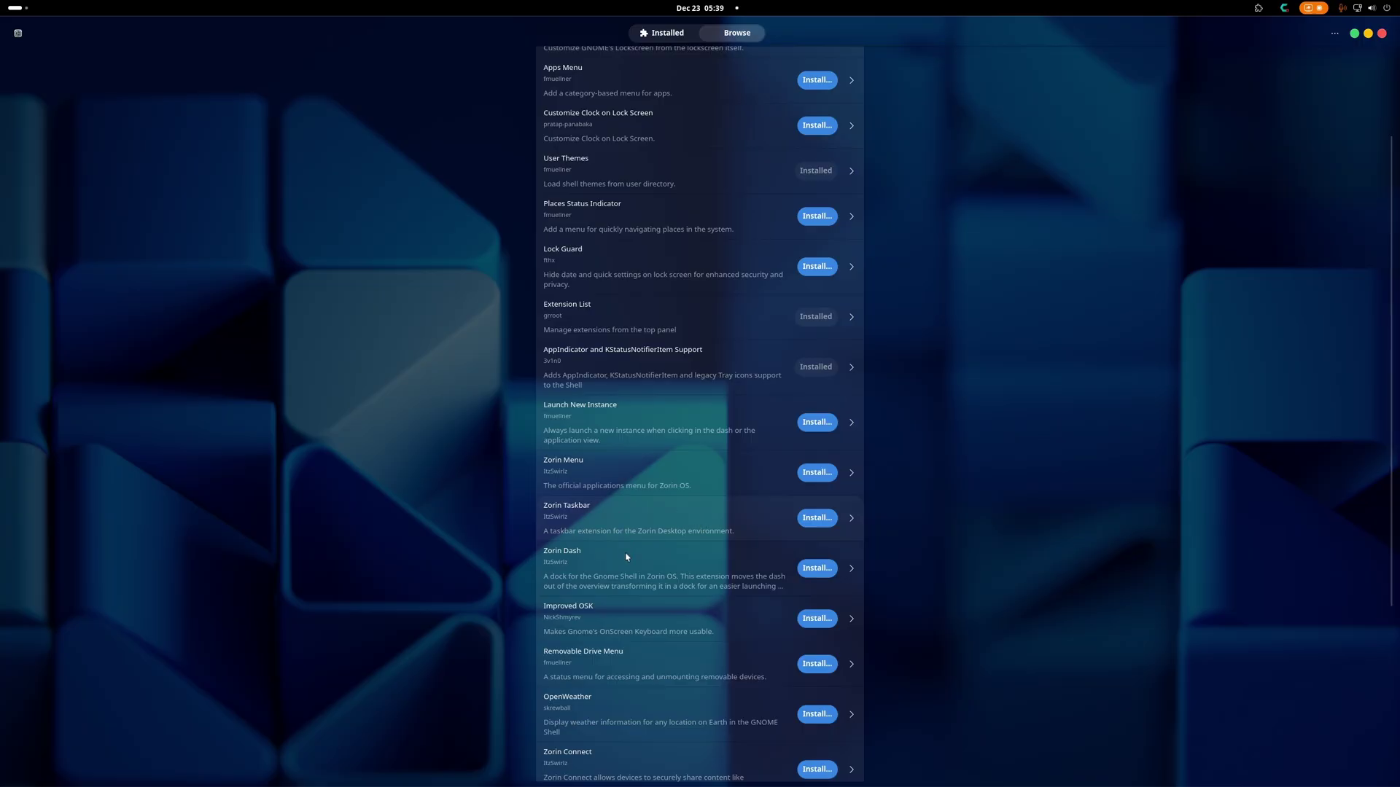
{"action": "scroll", "coordinate": [631, 568], "scroll_direction": "down", "scroll_amount": 2}
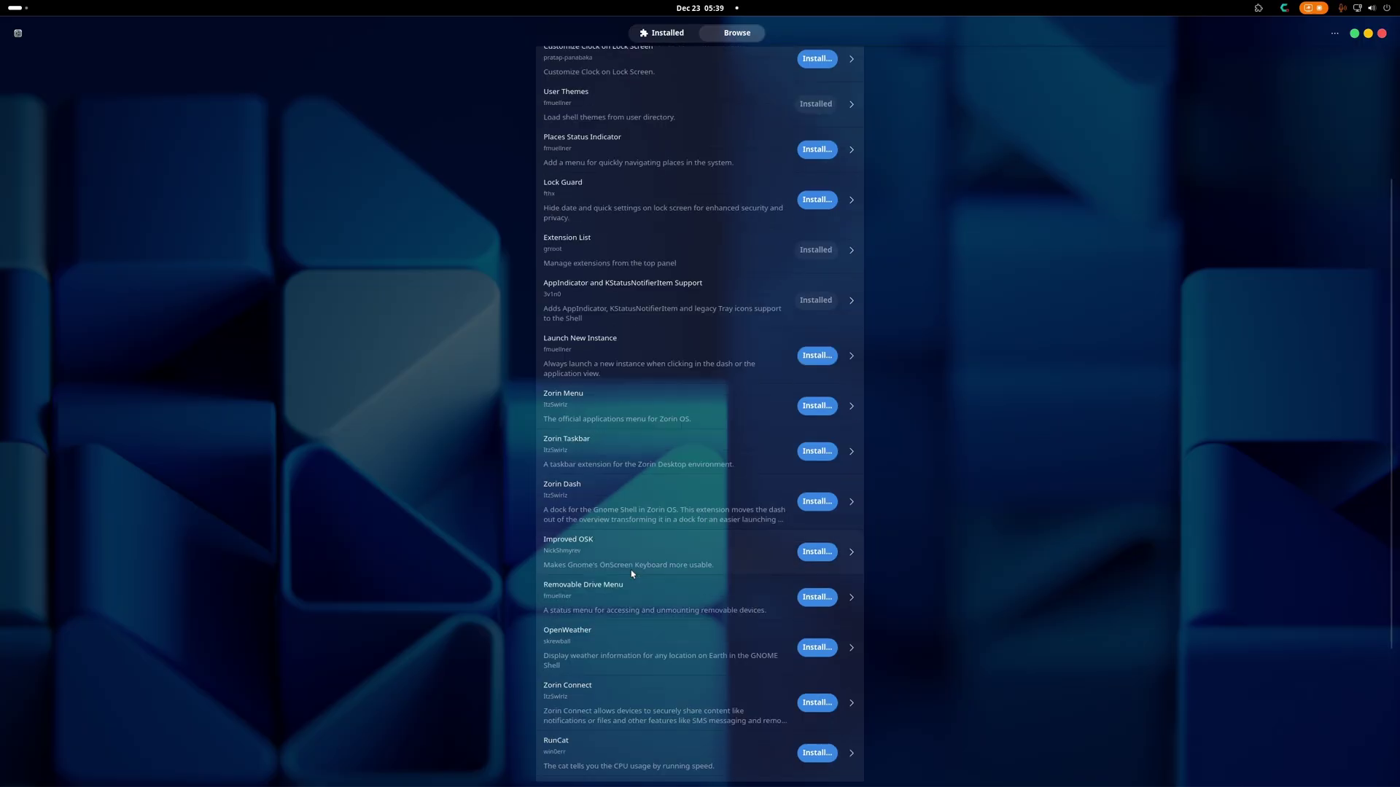
{"action": "scroll", "coordinate": [632, 574], "scroll_direction": "down", "scroll_amount": 2}
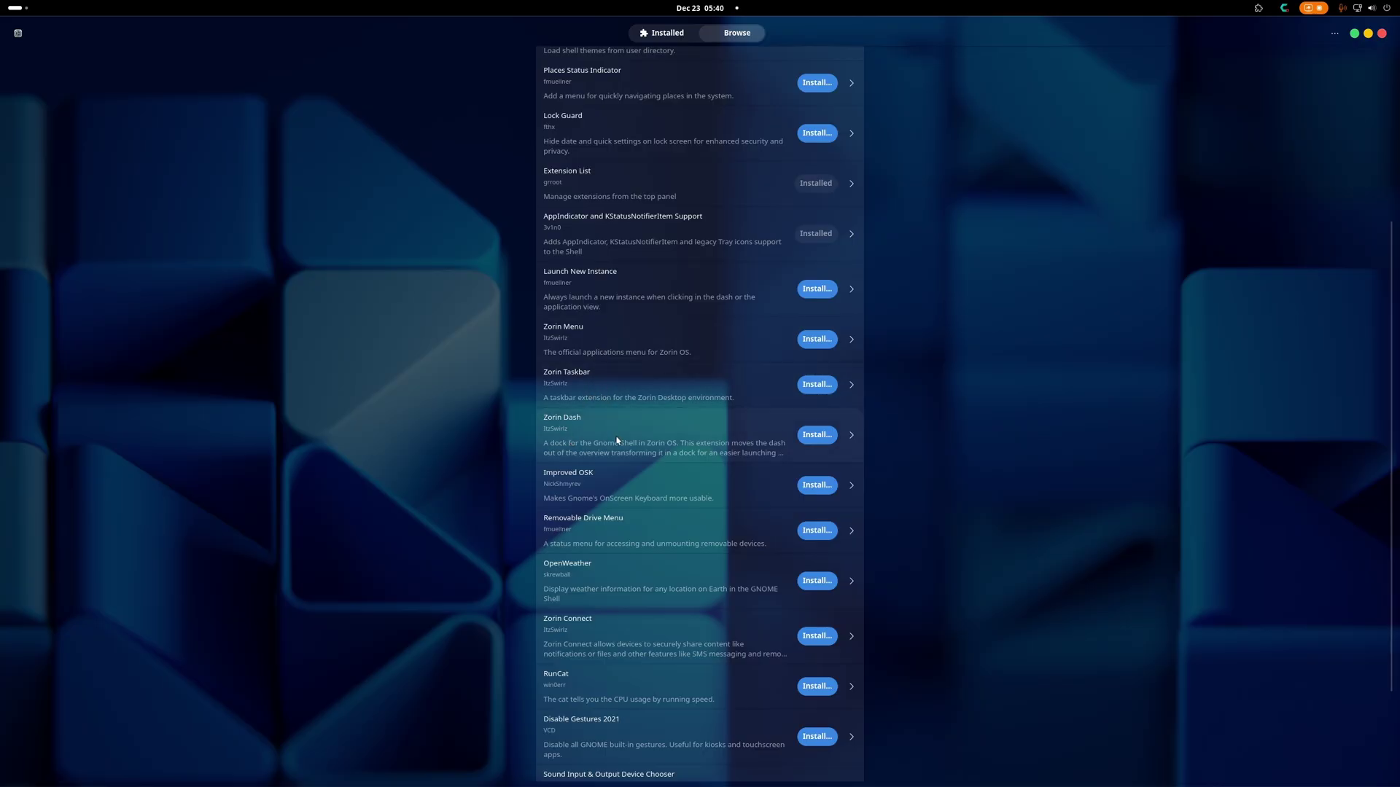
{"action": "scroll", "coordinate": [616, 440], "scroll_direction": "down", "scroll_amount": 4}
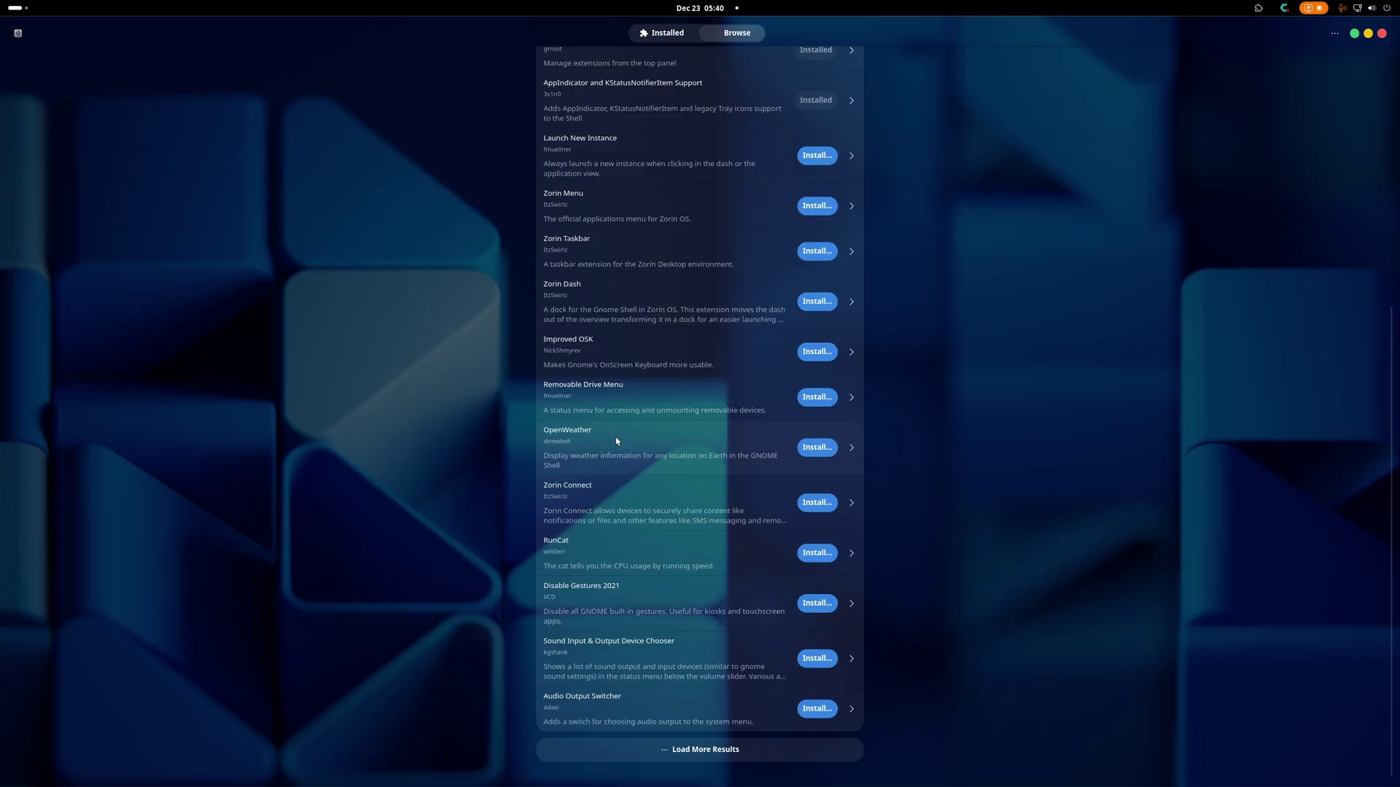
{"action": "scroll", "coordinate": [612, 441], "scroll_direction": "up", "scroll_amount": 10}
Search 'blur' and install the Blur my Shell extension.
{"action": "left_click", "coordinate": [603, 126]}
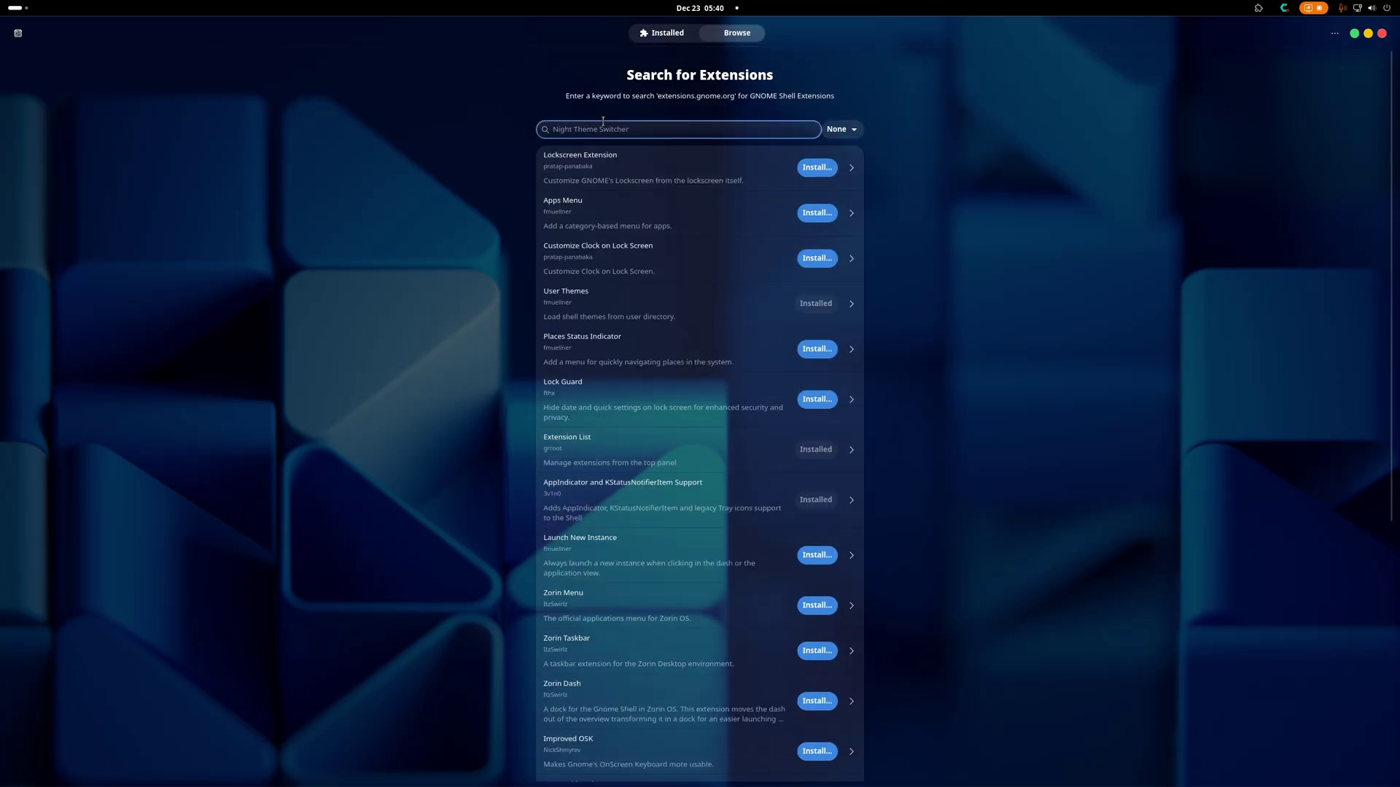
{"action": "type", "text": "blur"}
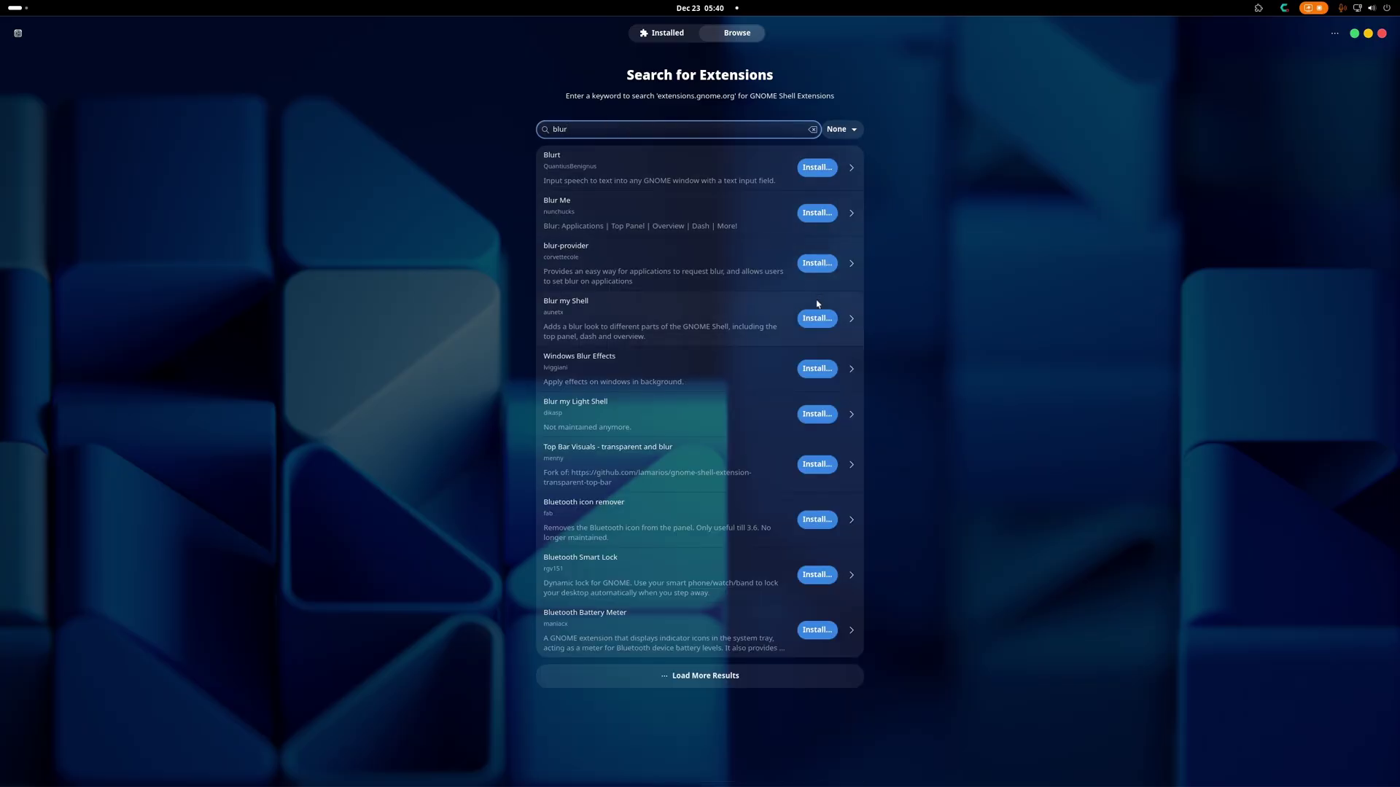
{"action": "left_click", "coordinate": [660, 262]}
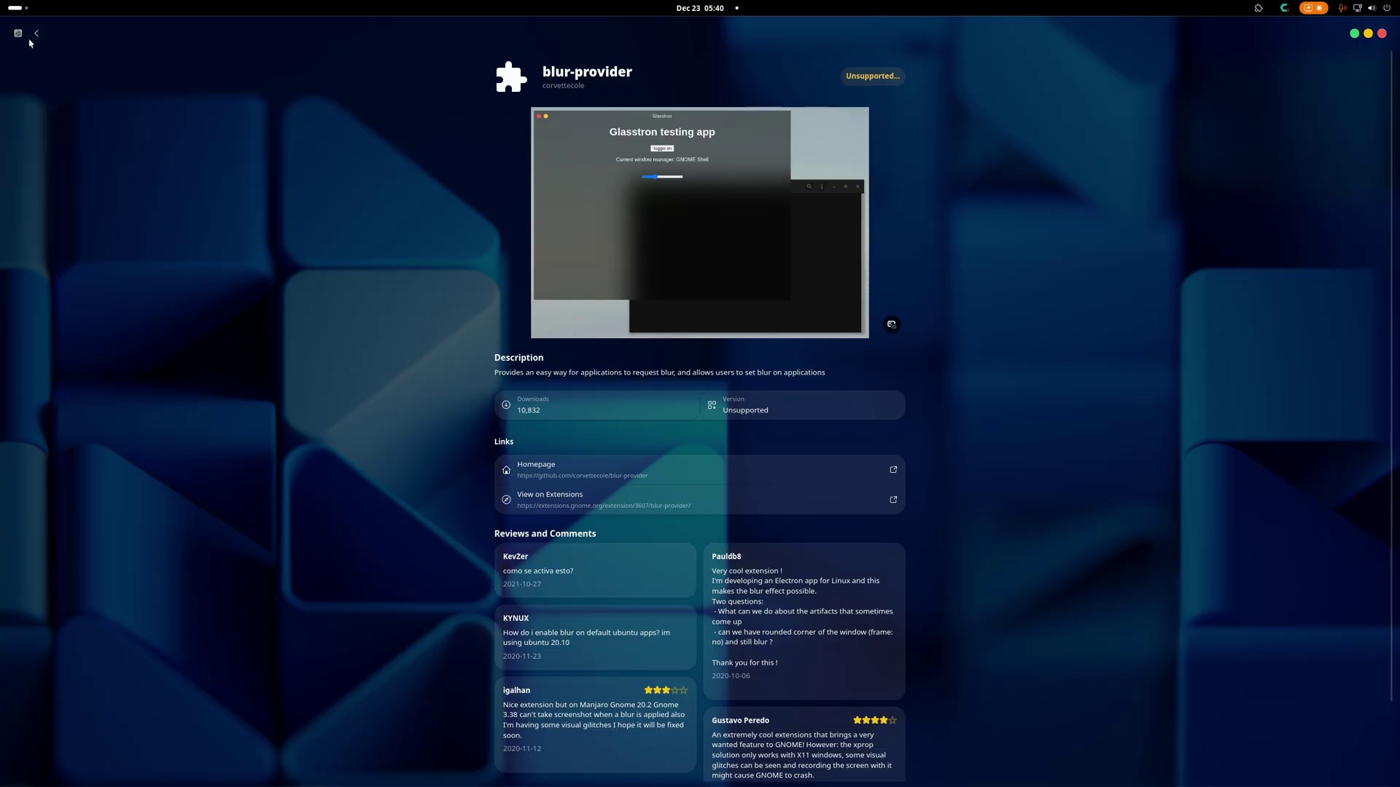
{"action": "left_click", "coordinate": [37, 33]}
{"action": "left_click", "coordinate": [807, 324]}
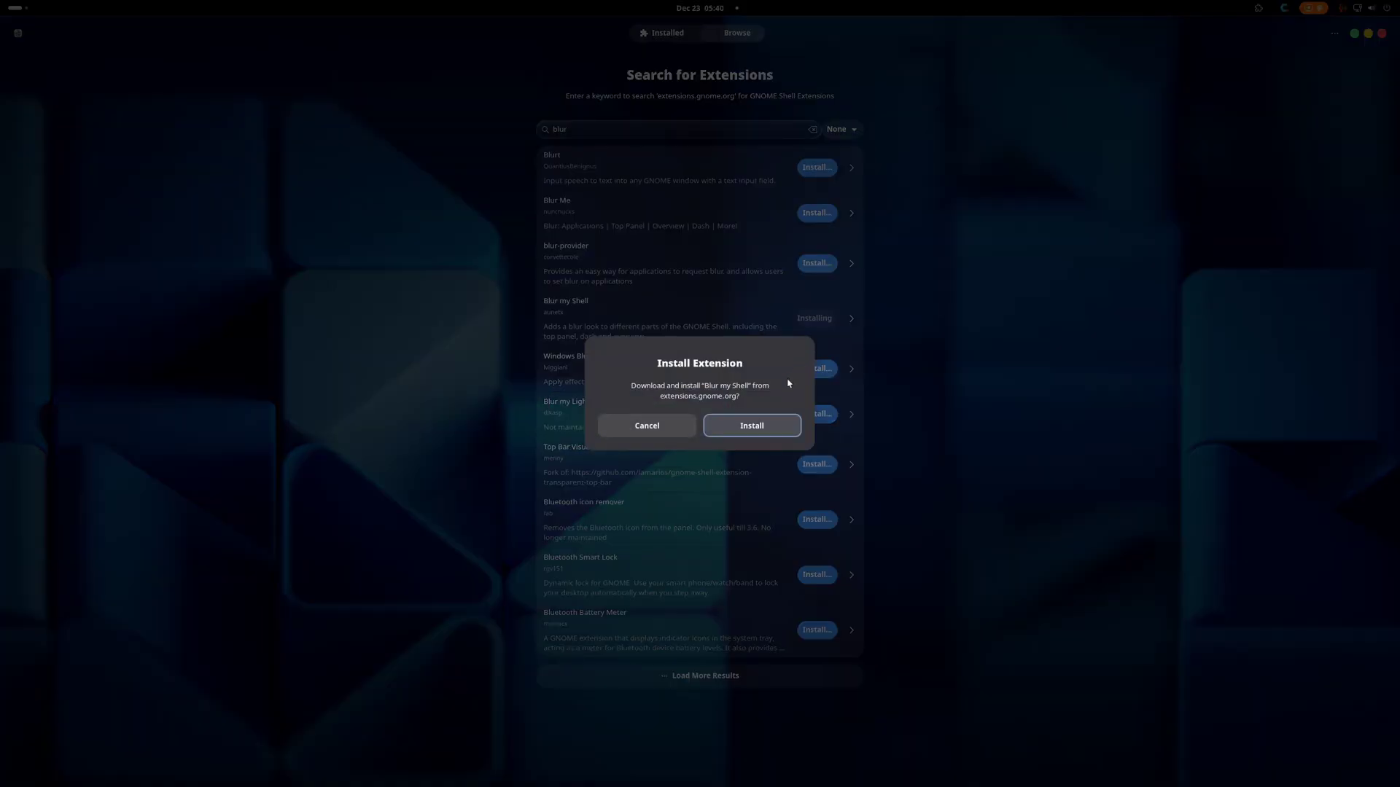
{"action": "left_click", "coordinate": [766, 426]}
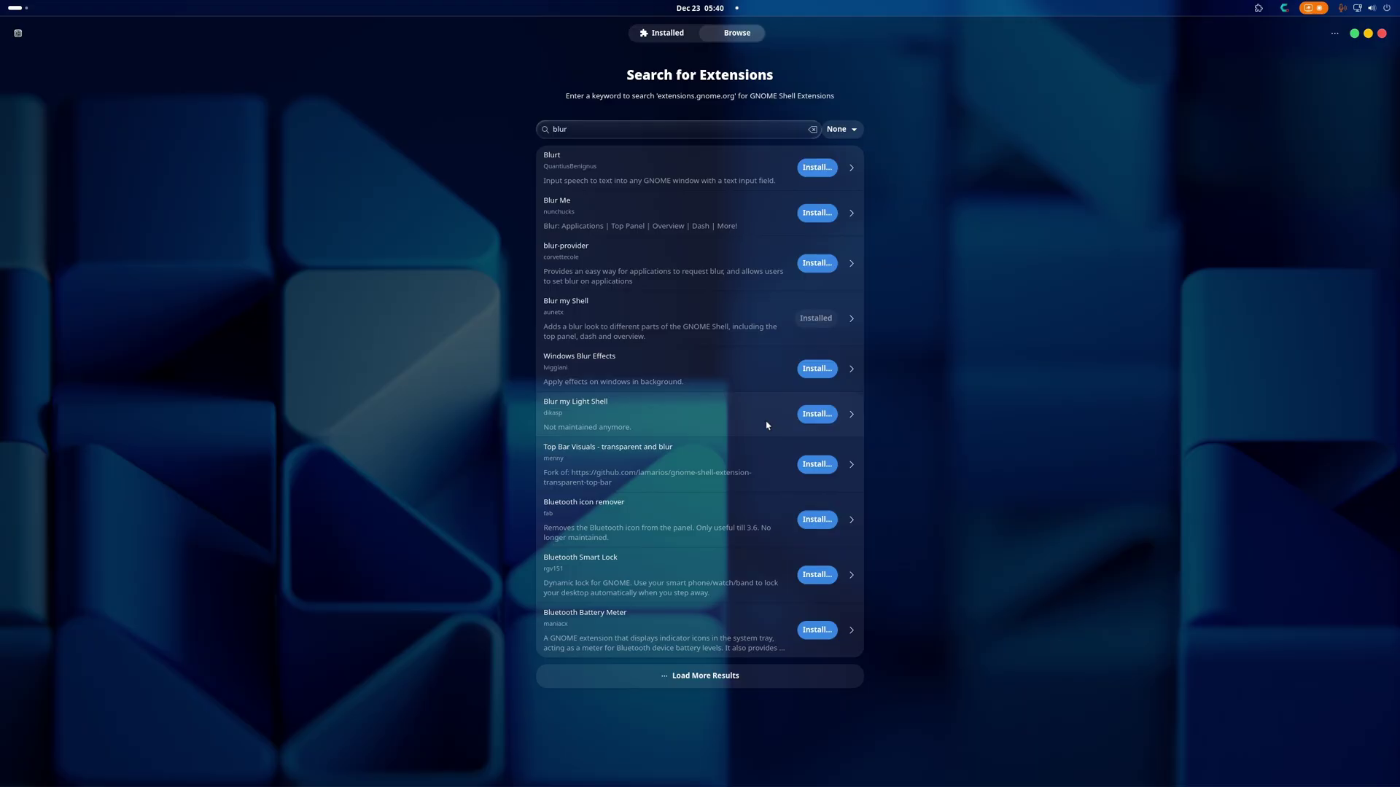
Search 'perf' and install the Just Perfection extension.
{"action": "left_click", "coordinate": [620, 125]}
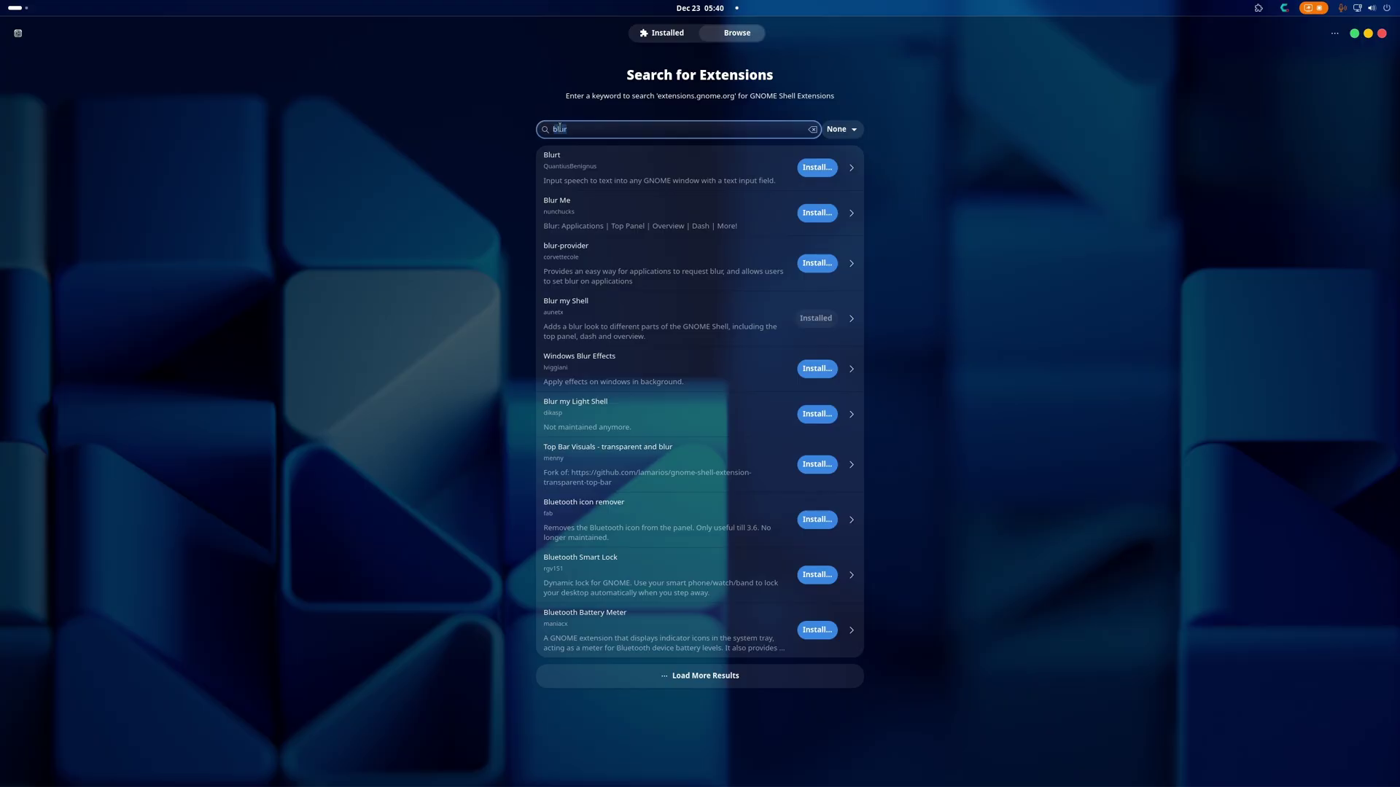
{"action": "key", "text": "BackSpace"}
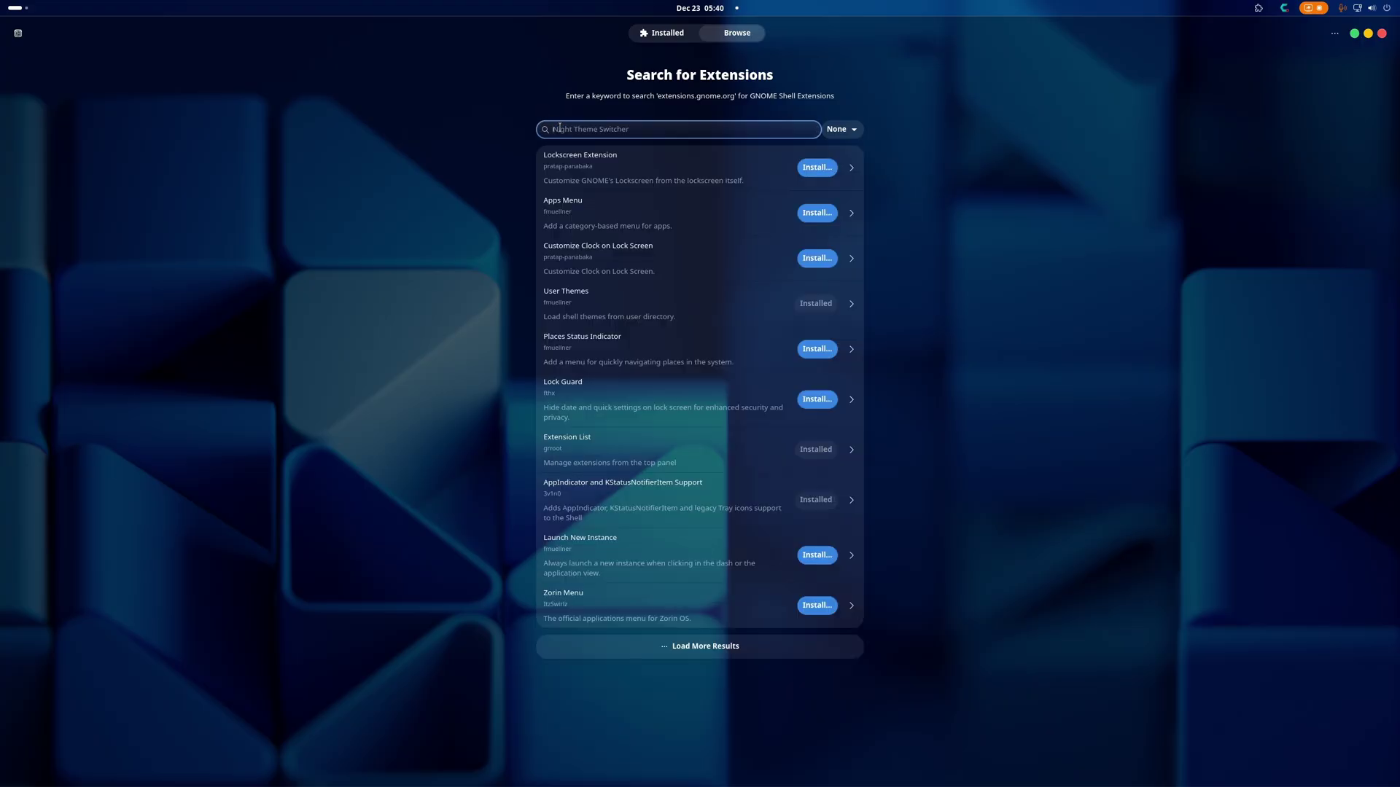
{"action": "type", "text": "perf"}
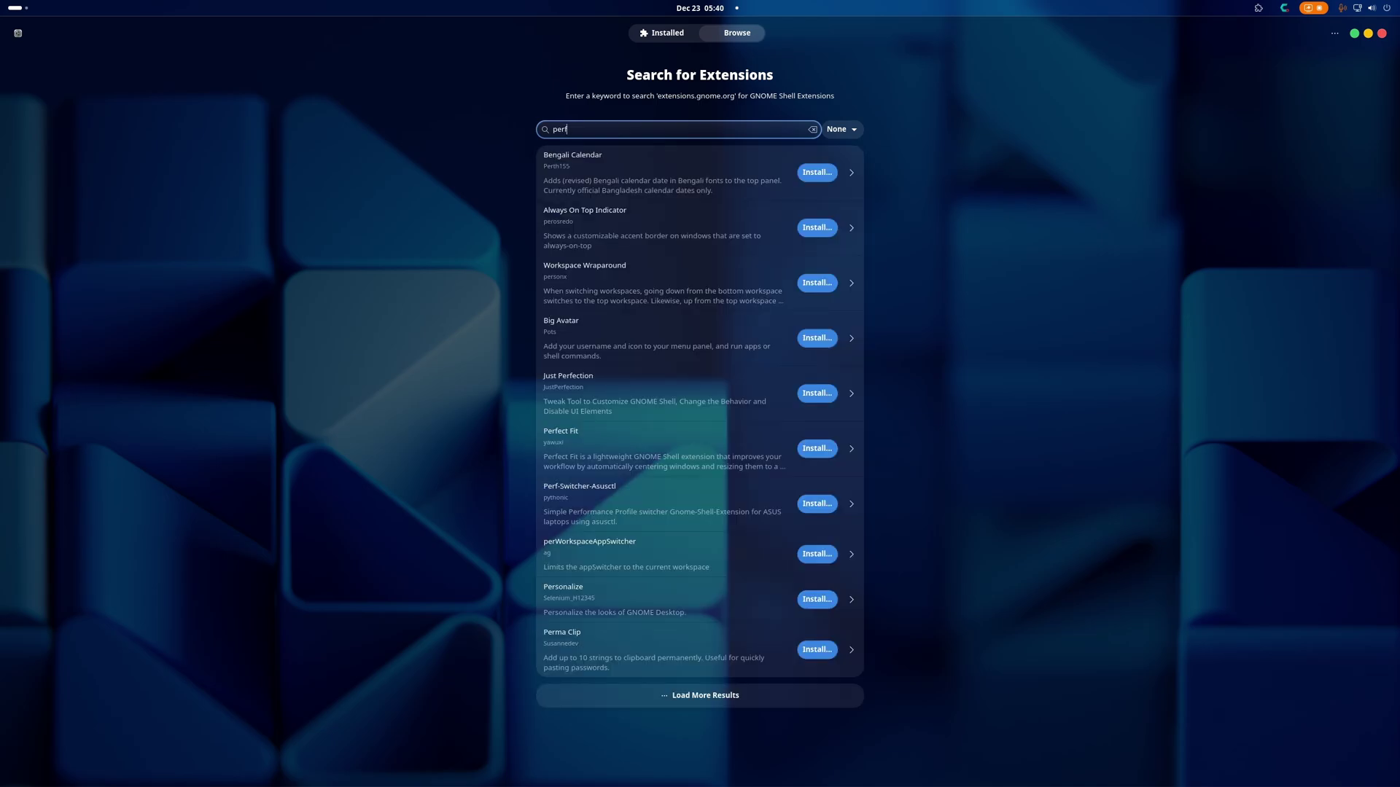
{"action": "left_click", "coordinate": [817, 392]}
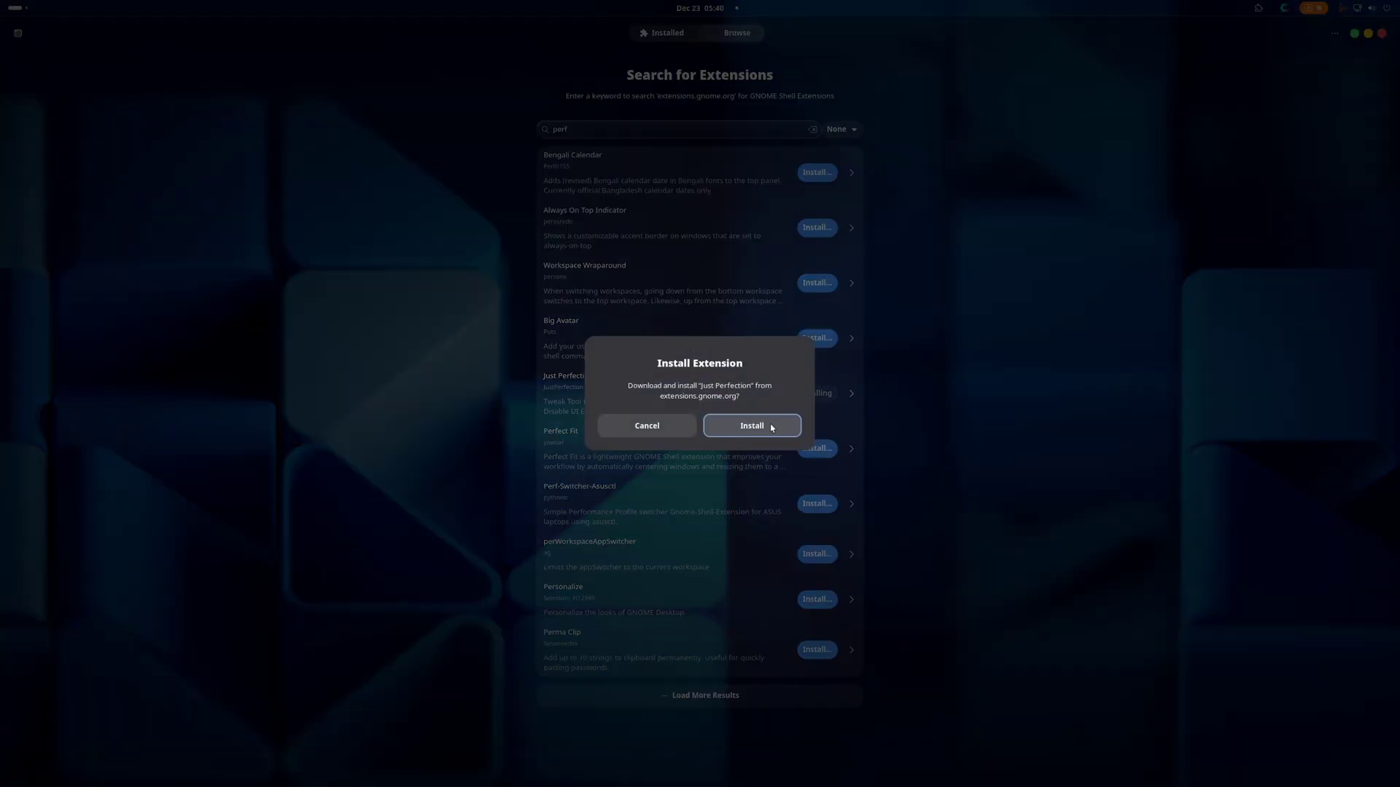
{"action": "left_click", "coordinate": [760, 424]}
{"action": "left_click", "coordinate": [591, 127]}
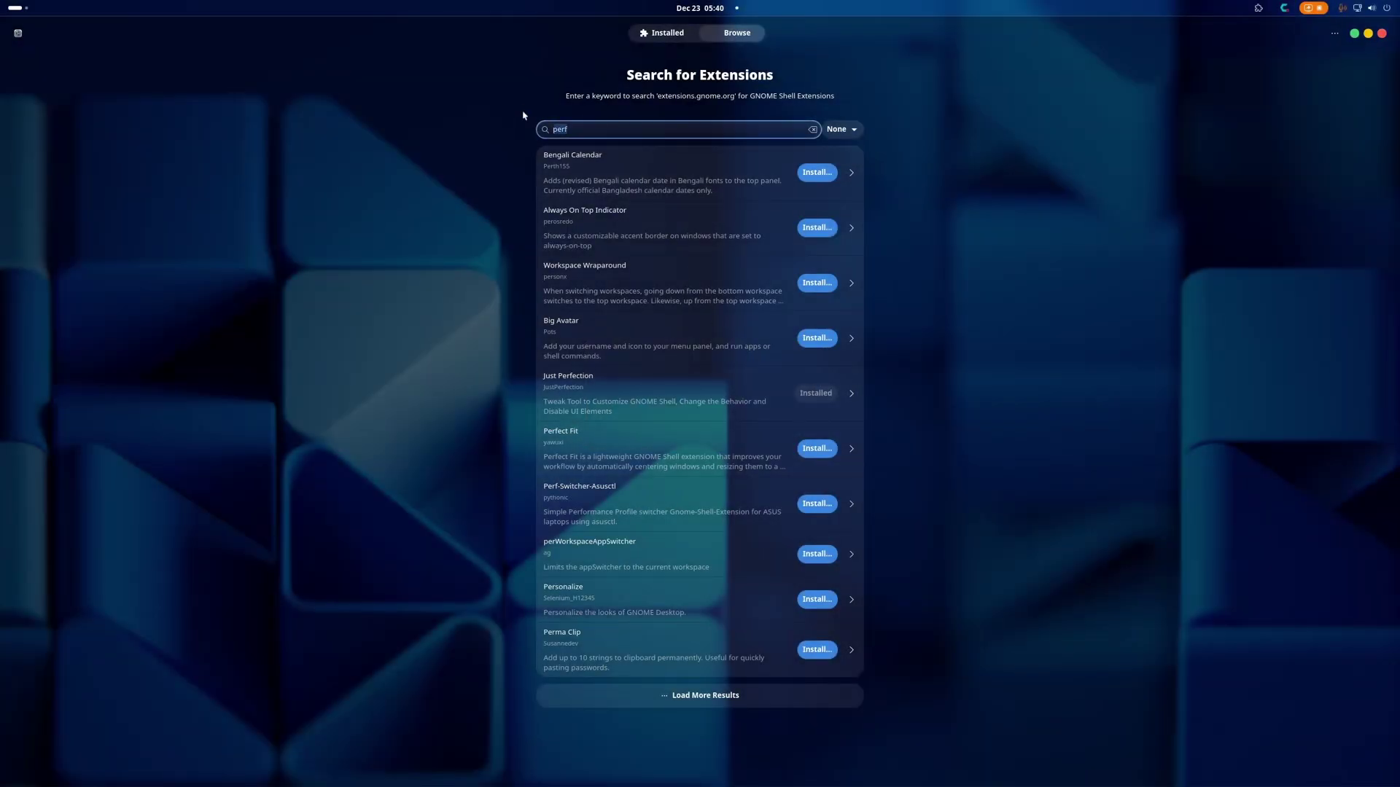
{"action": "left_click", "coordinate": [596, 130]}
Search 'dash to dock', compare Dash to Dock for COSMIC, and install Dock from Dash.
{"action": "key", "text": "BackSpace"}
{"action": "key", "text": "BackSpace"}
{"action": "key", "text": "BackSpace"}
{"action": "key", "text": "BackSpace"}
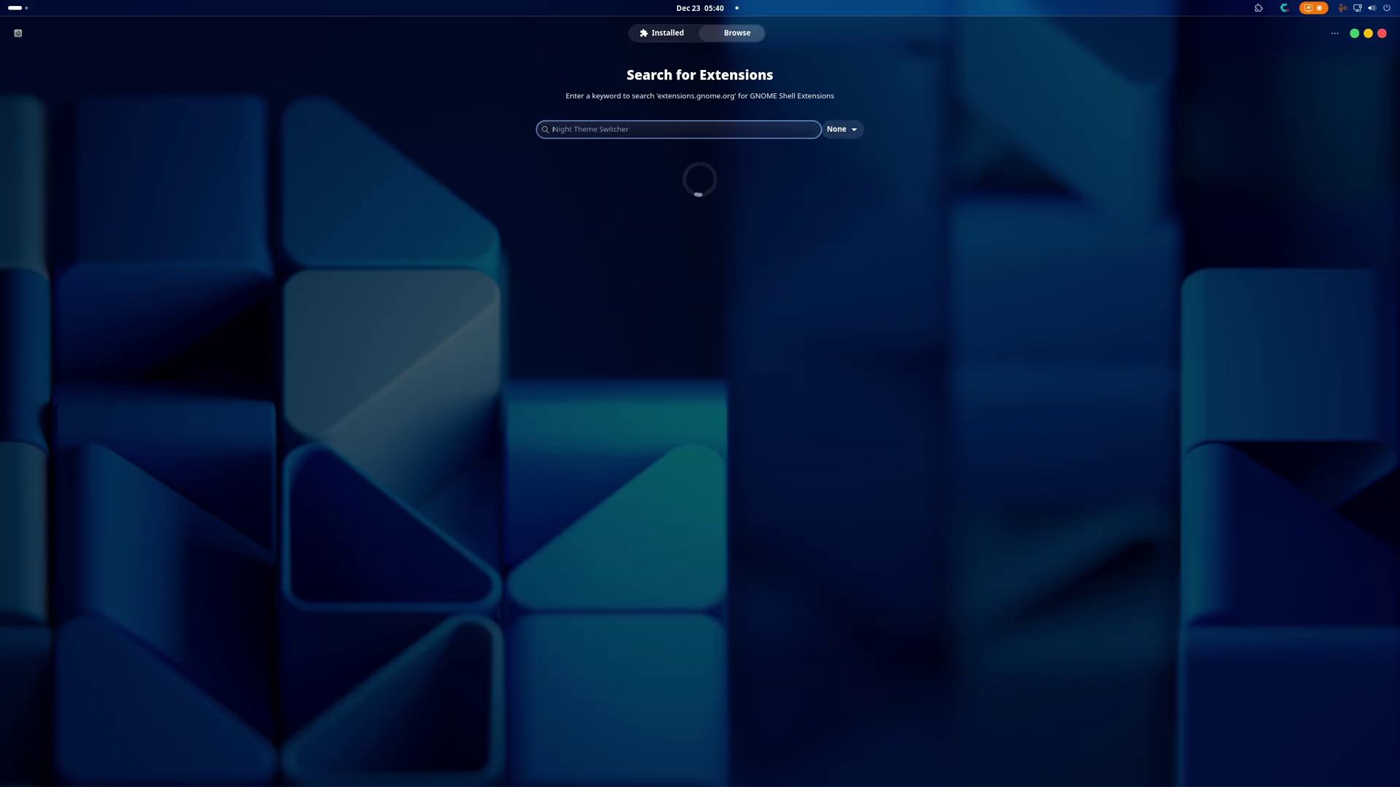
{"action": "type", "text": "dash to dock"}
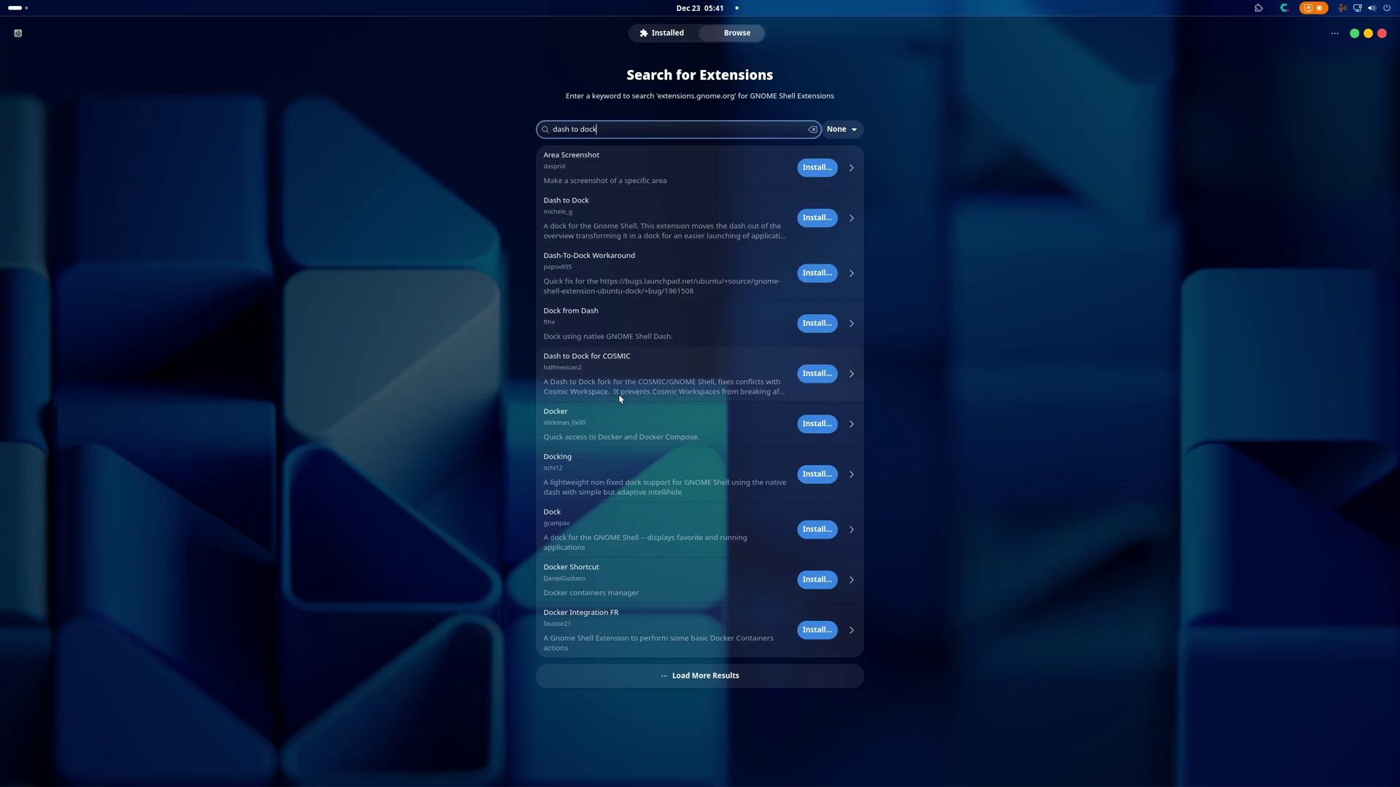
{"action": "left_click", "coordinate": [676, 396]}
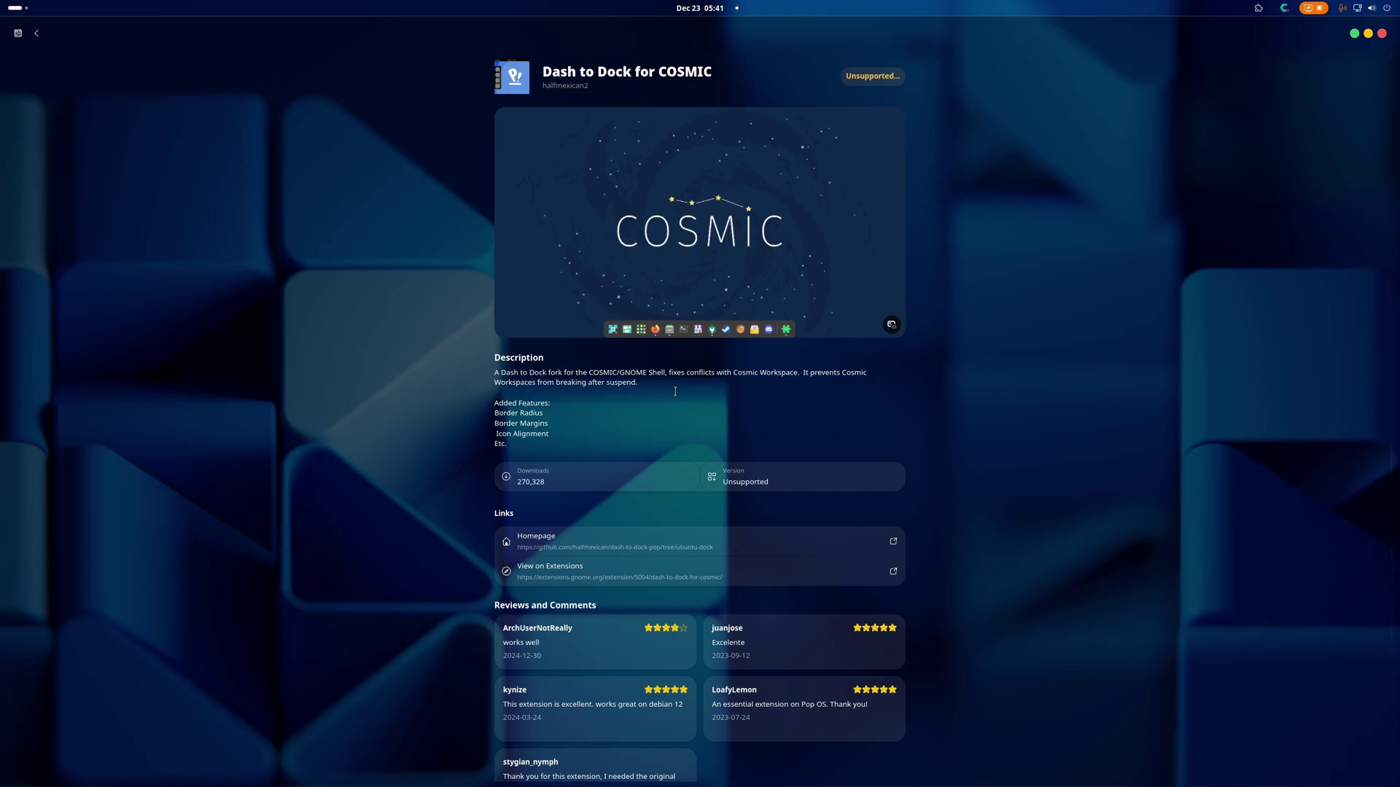
{"action": "left_click", "coordinate": [35, 35]}
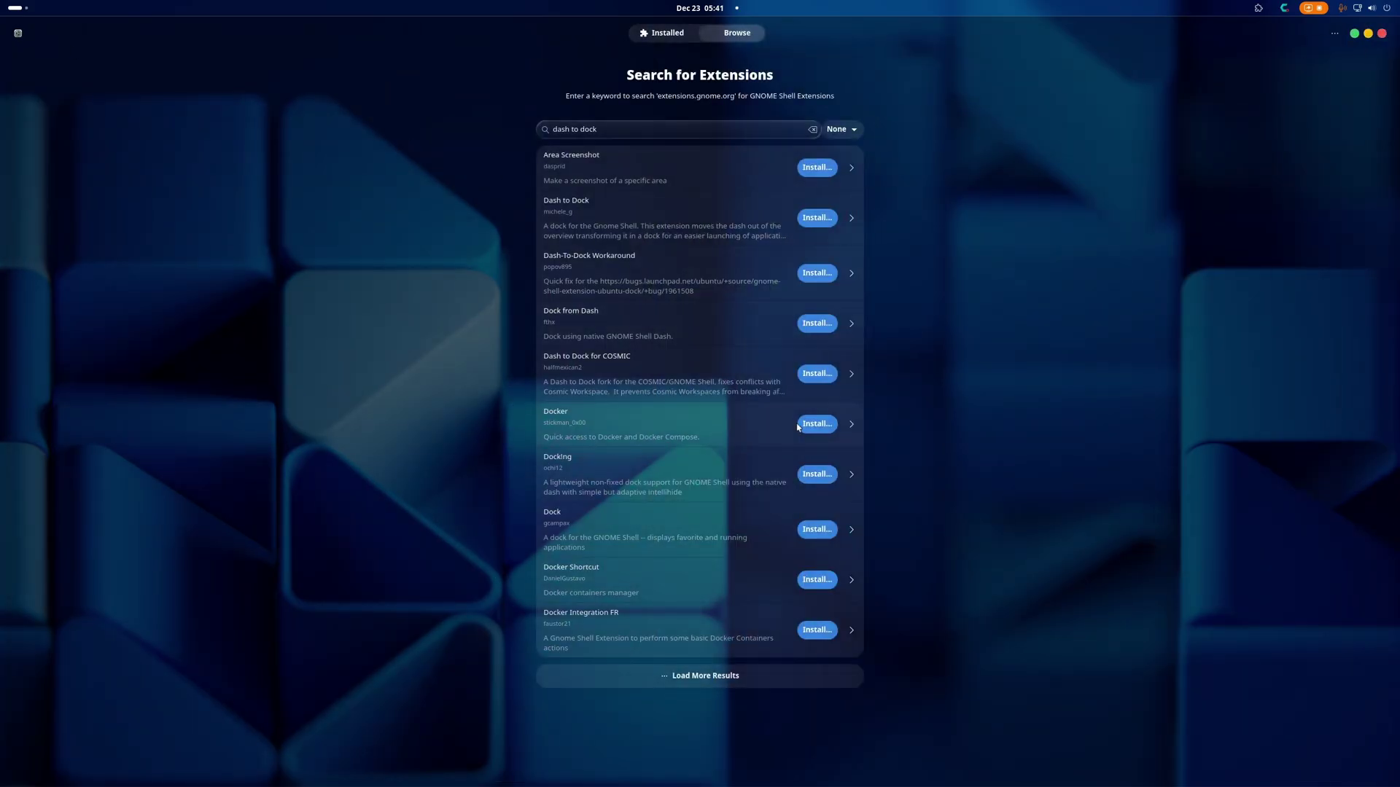
{"action": "left_click", "coordinate": [814, 325]}
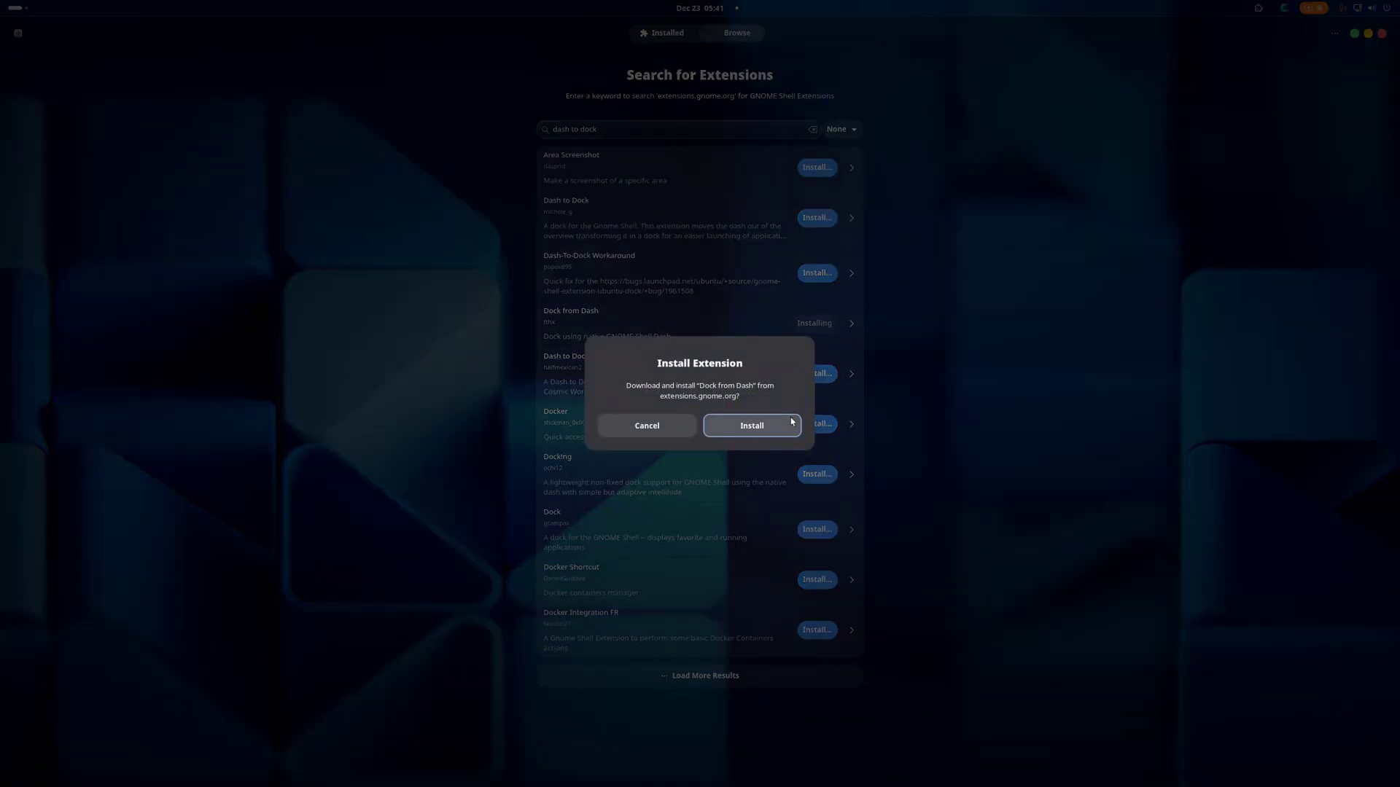
{"action": "left_click", "coordinate": [793, 423]}
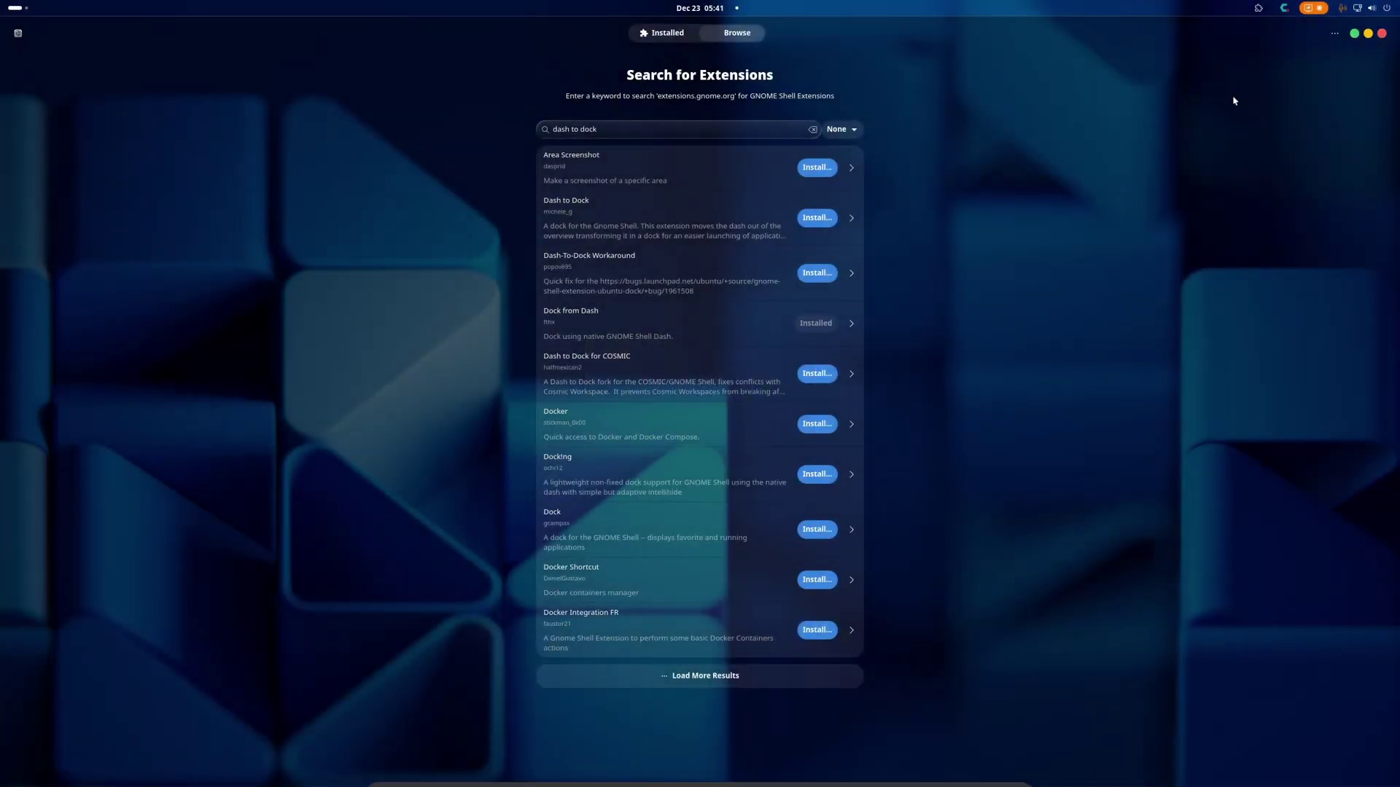
Check the app's main menu and the results sort options without changing anything.
{"action": "left_click", "coordinate": [1334, 33]}
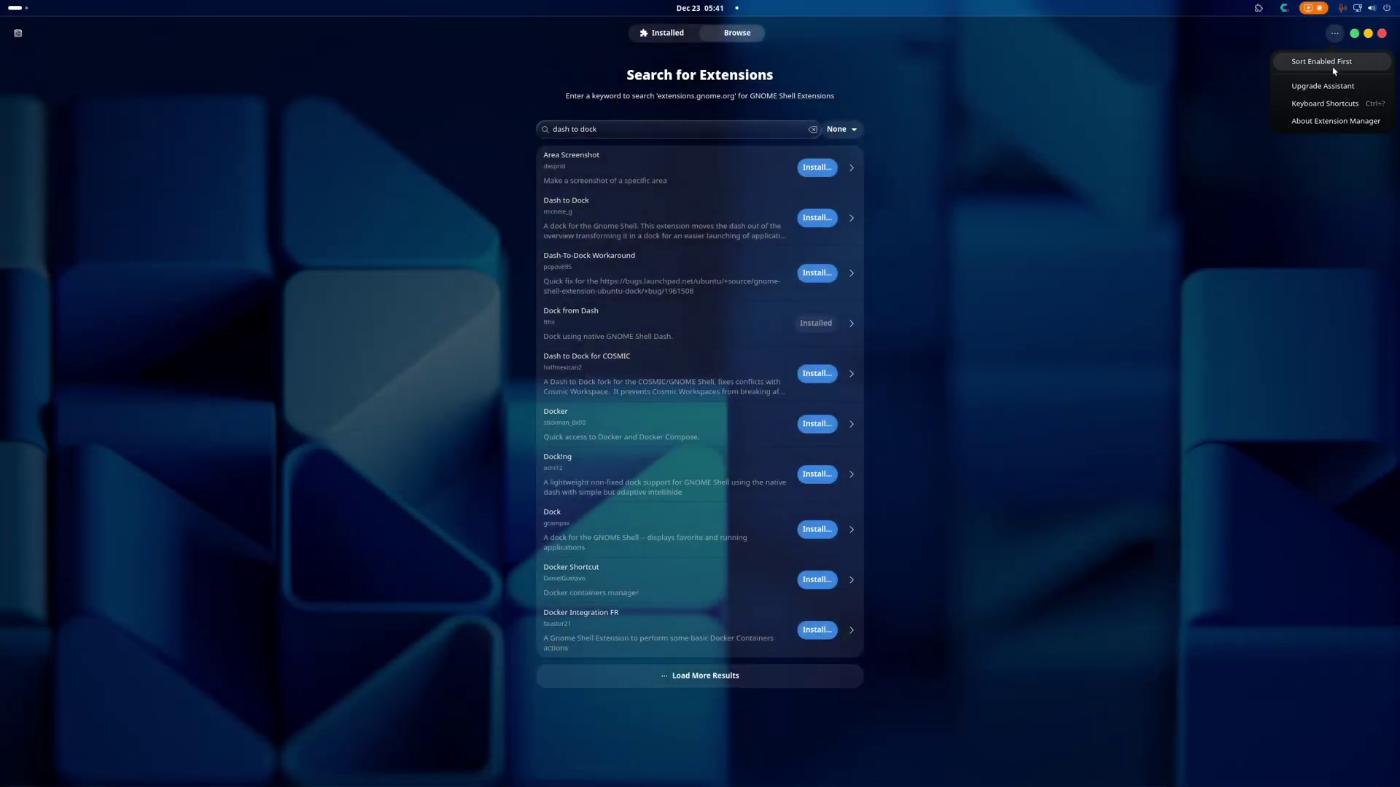
{"action": "left_click", "coordinate": [1333, 70]}
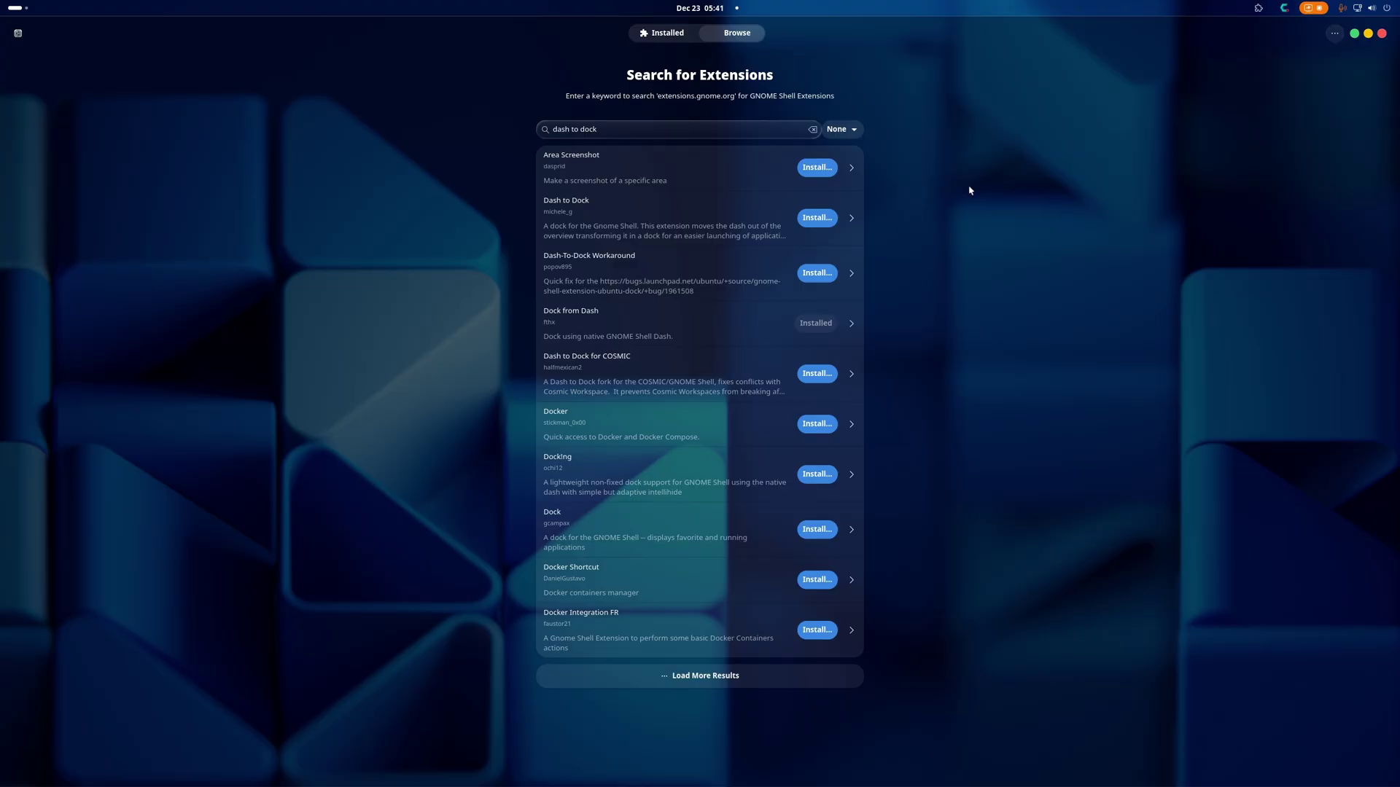
{"action": "left_click", "coordinate": [844, 129]}
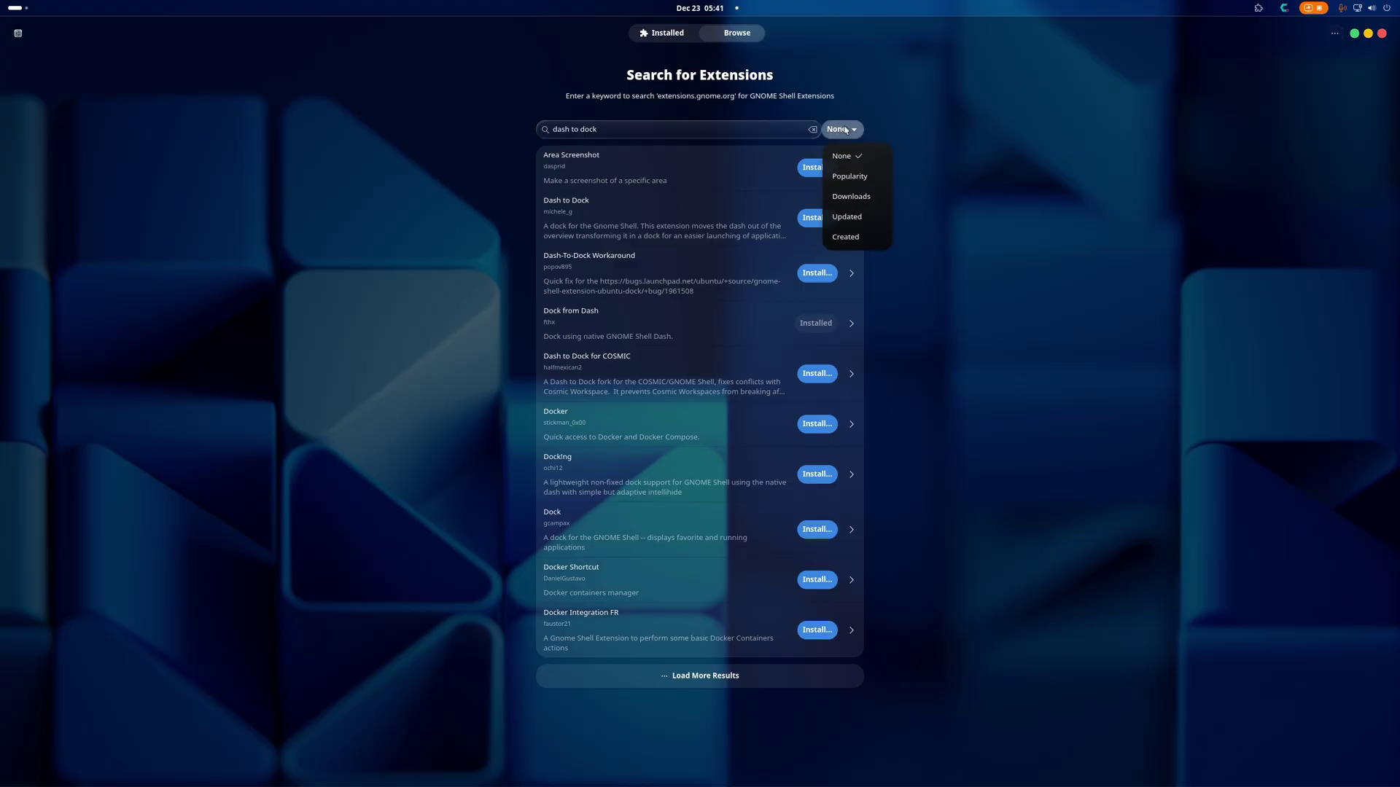
{"action": "left_click", "coordinate": [956, 125]}
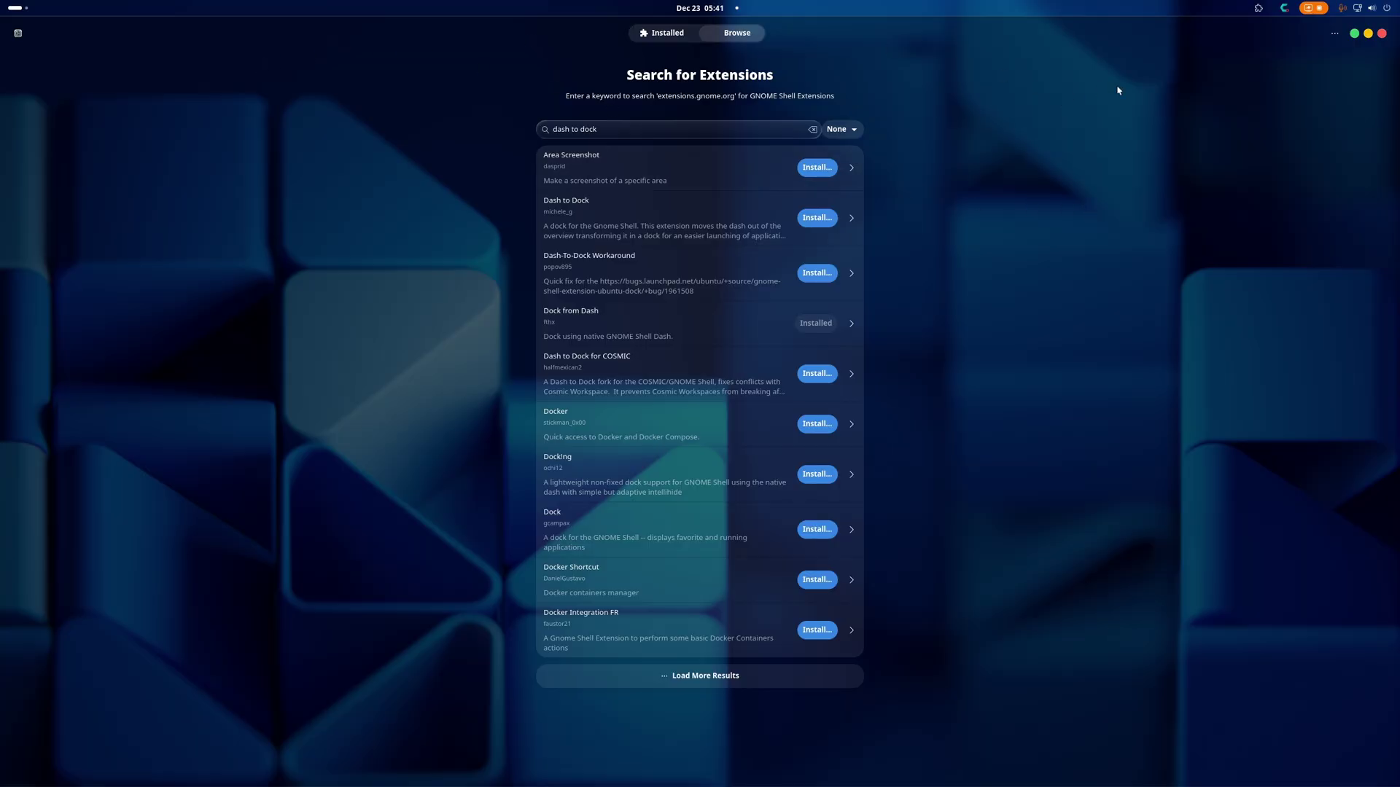
Search for 'arcmenu' and install the ArcMenu extension.
{"action": "left_click", "coordinate": [605, 137]}
{"action": "type", "text": "a"}
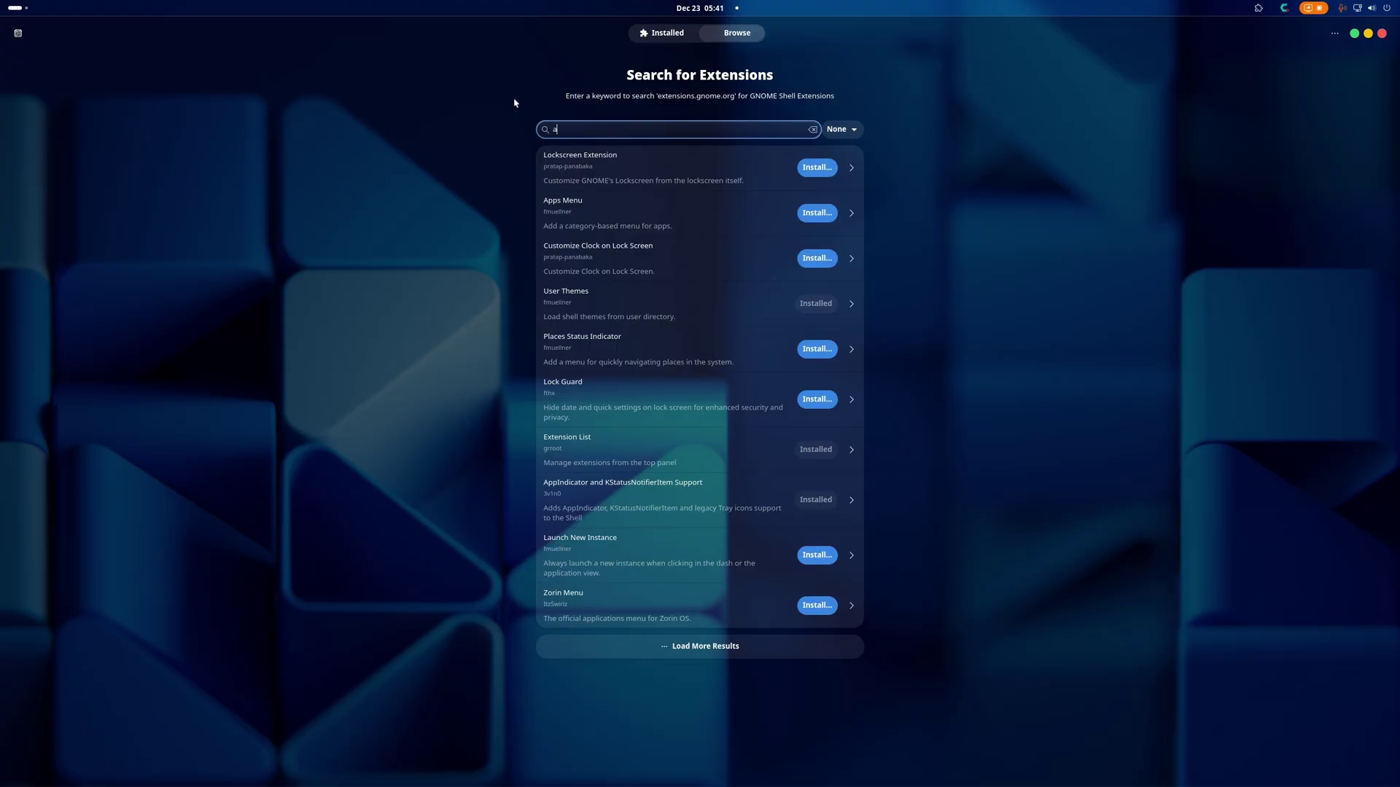
{"action": "type", "text": "rcmenu"}
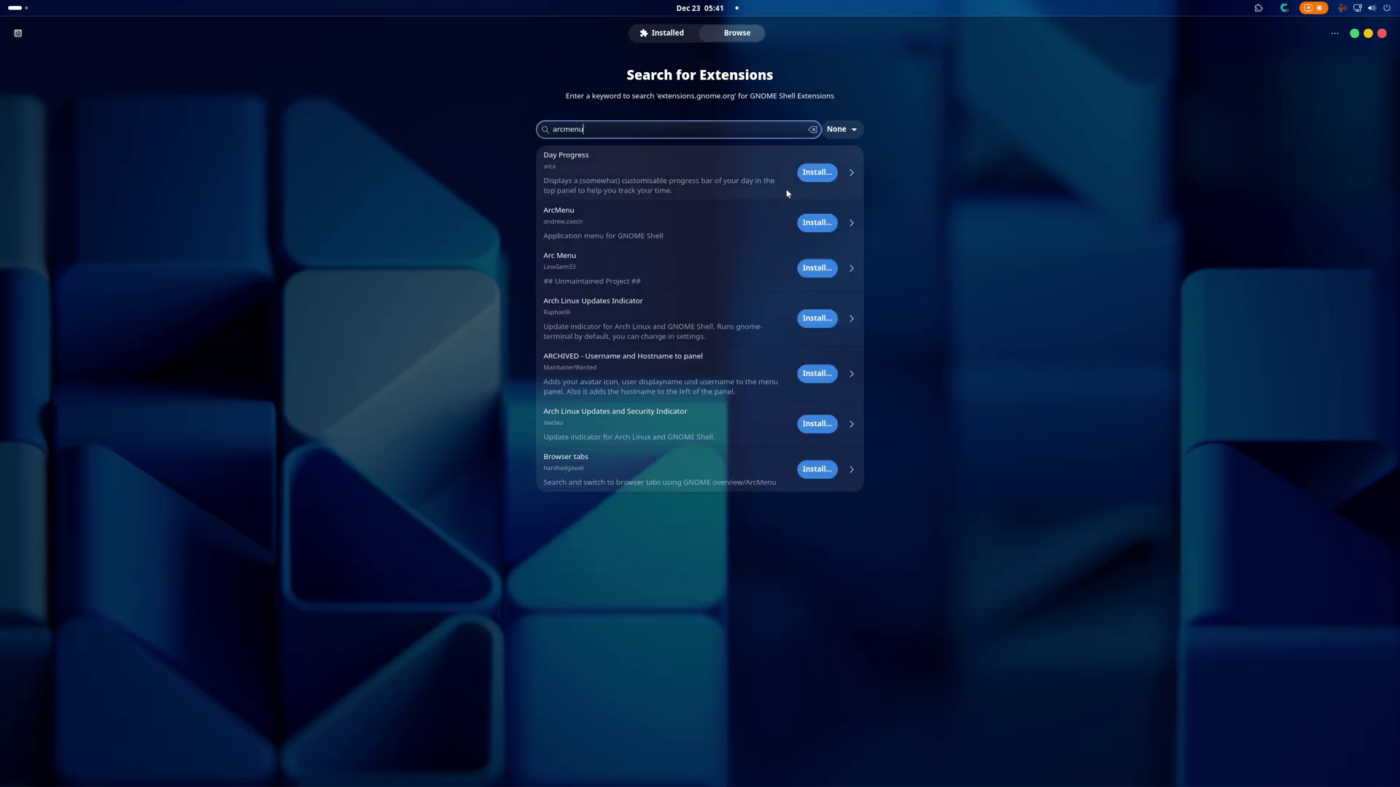
{"action": "left_click", "coordinate": [817, 223]}
{"action": "left_click", "coordinate": [764, 426]}
{"action": "key", "text": "super"}
{"action": "key", "text": "super"}
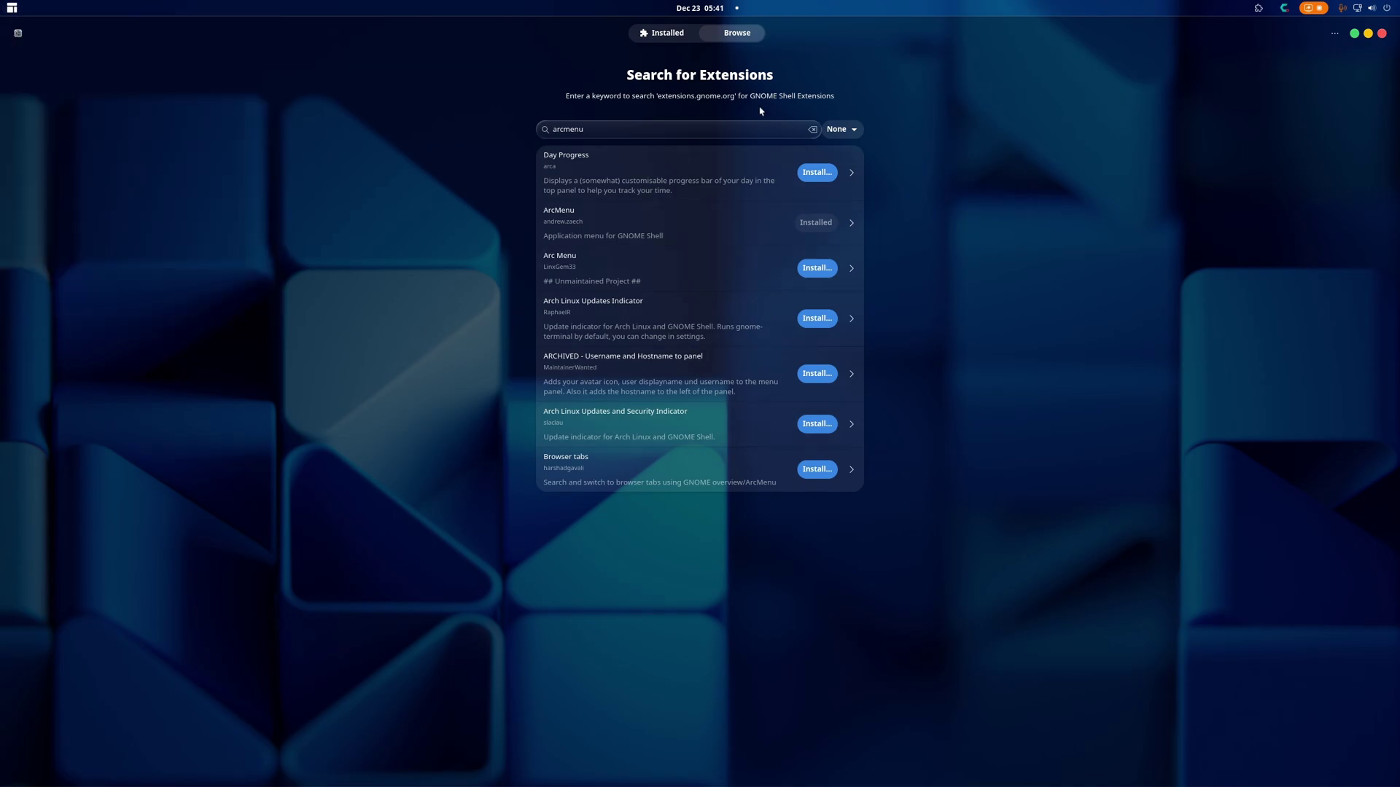
Install Weather O'Clock from a 'weathe' search and close Extension Manager.
{"action": "left_click", "coordinate": [663, 125]}
{"action": "key", "text": "ctrl+a"}
{"action": "type", "text": "weathe"}
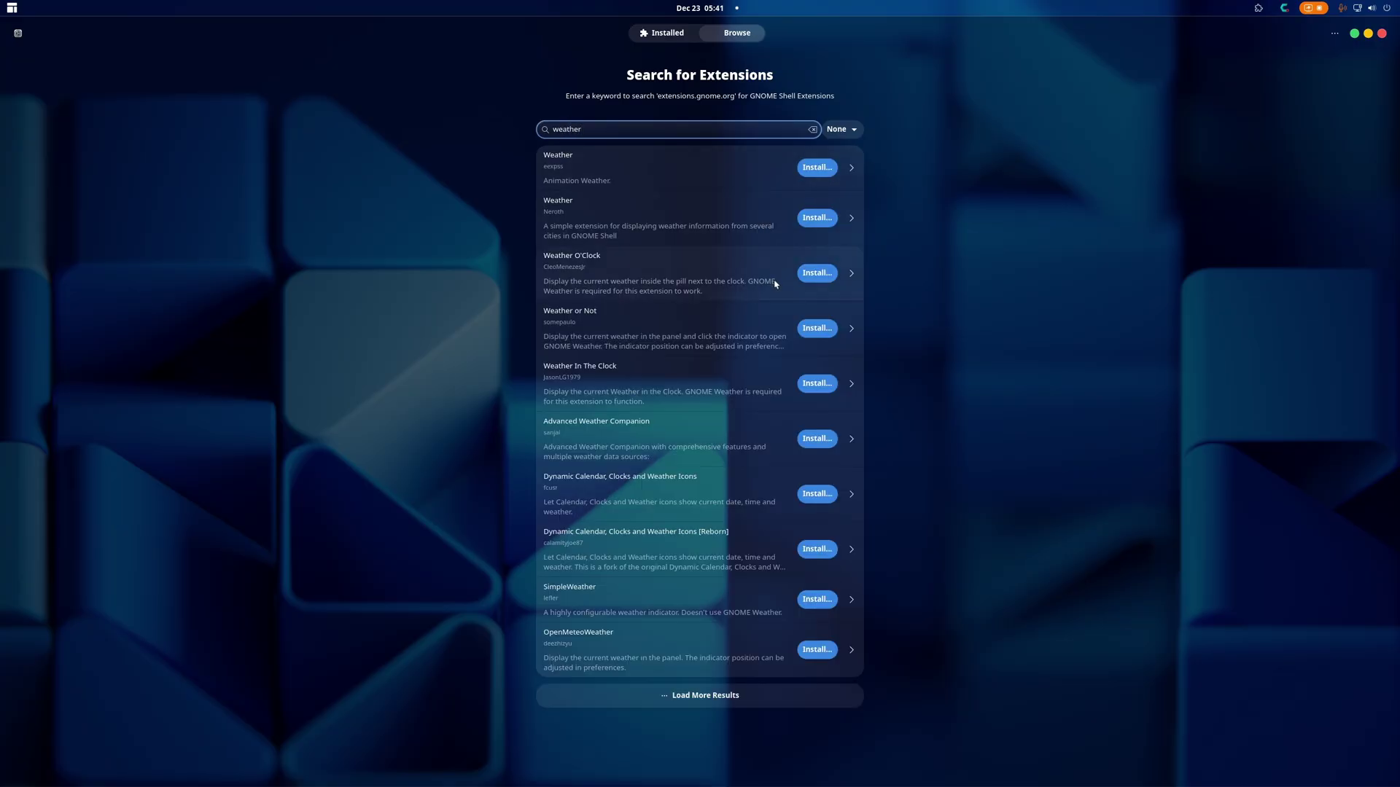
{"action": "left_click", "coordinate": [817, 274]}
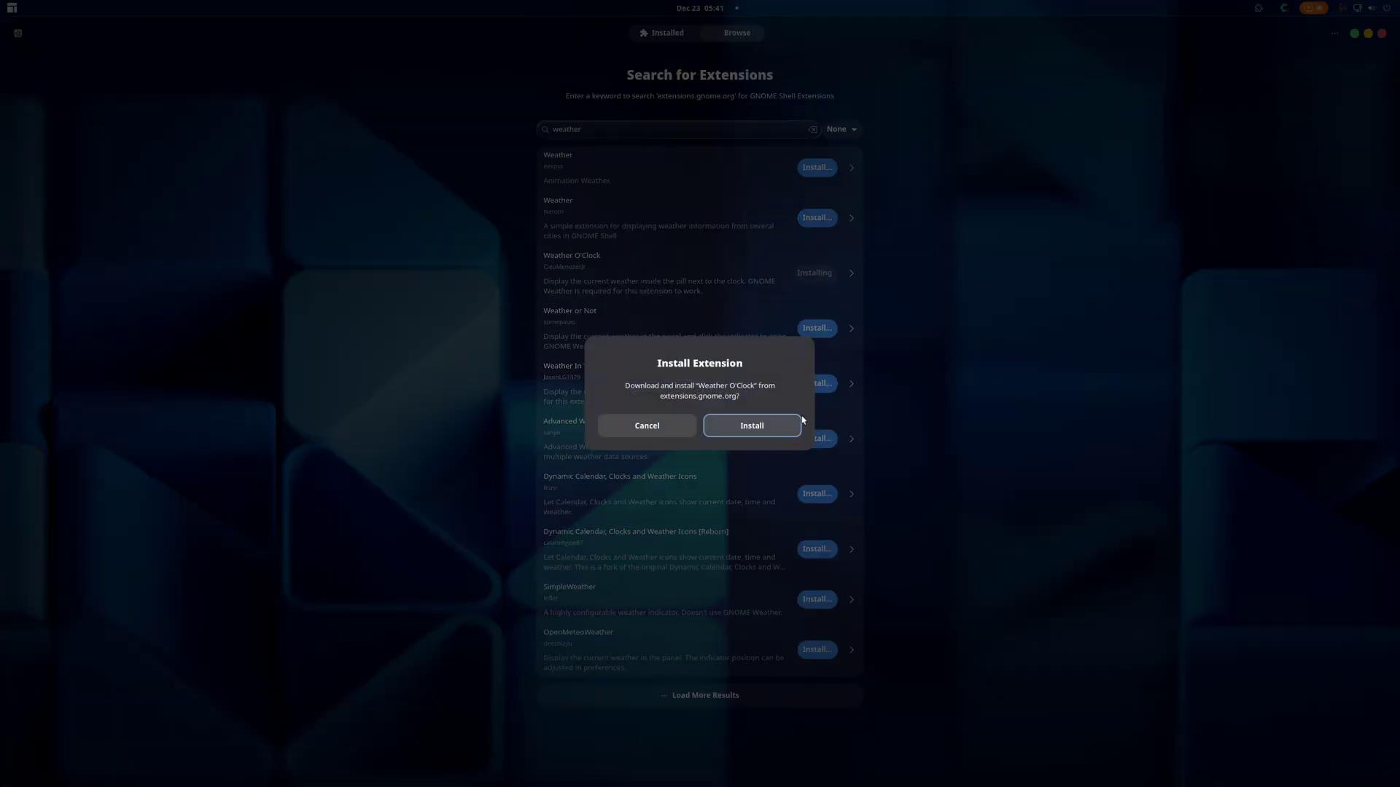
{"action": "left_click", "coordinate": [773, 425]}
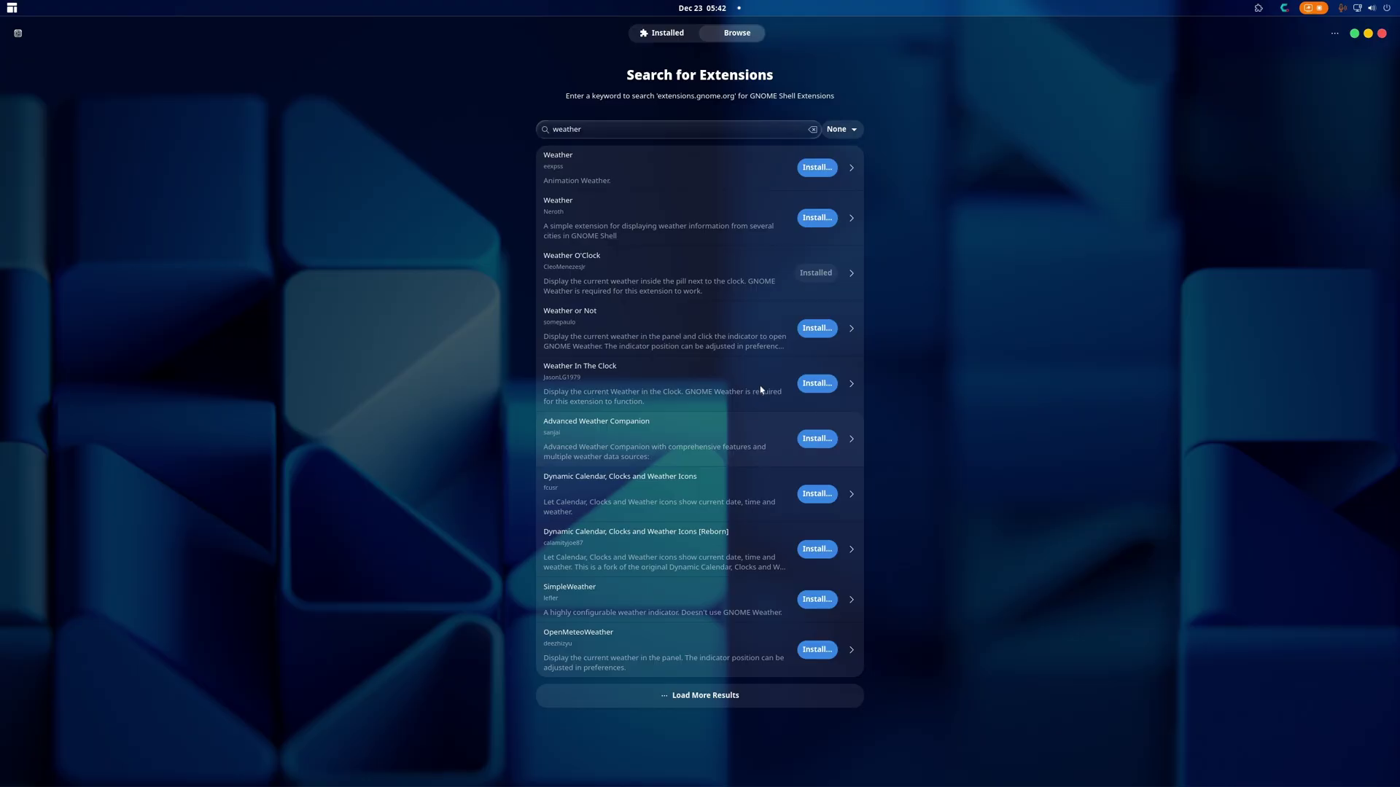
{"action": "left_click", "coordinate": [1381, 33]}
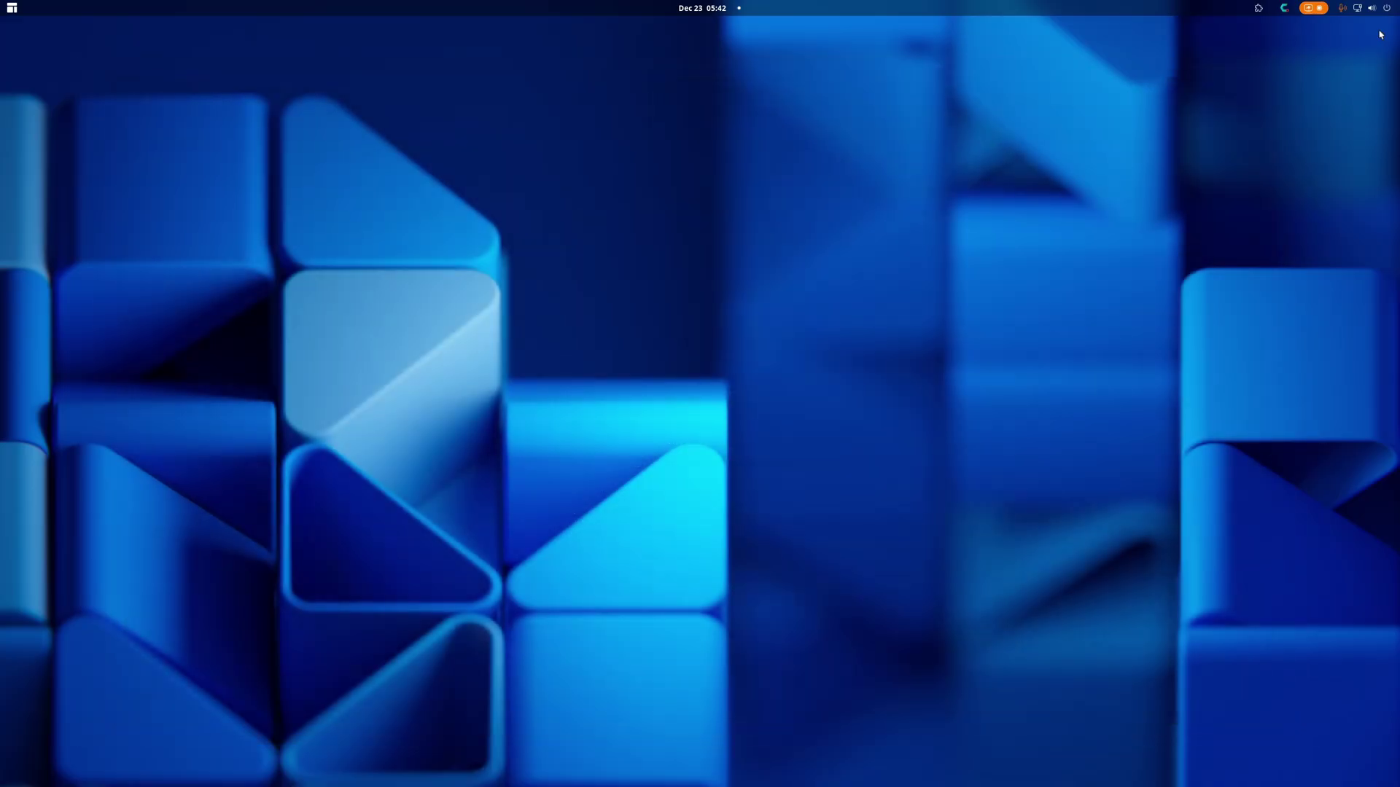
Review the enabled extensions from the top-bar Extension List icon.
{"action": "left_click", "coordinate": [1258, 7]}
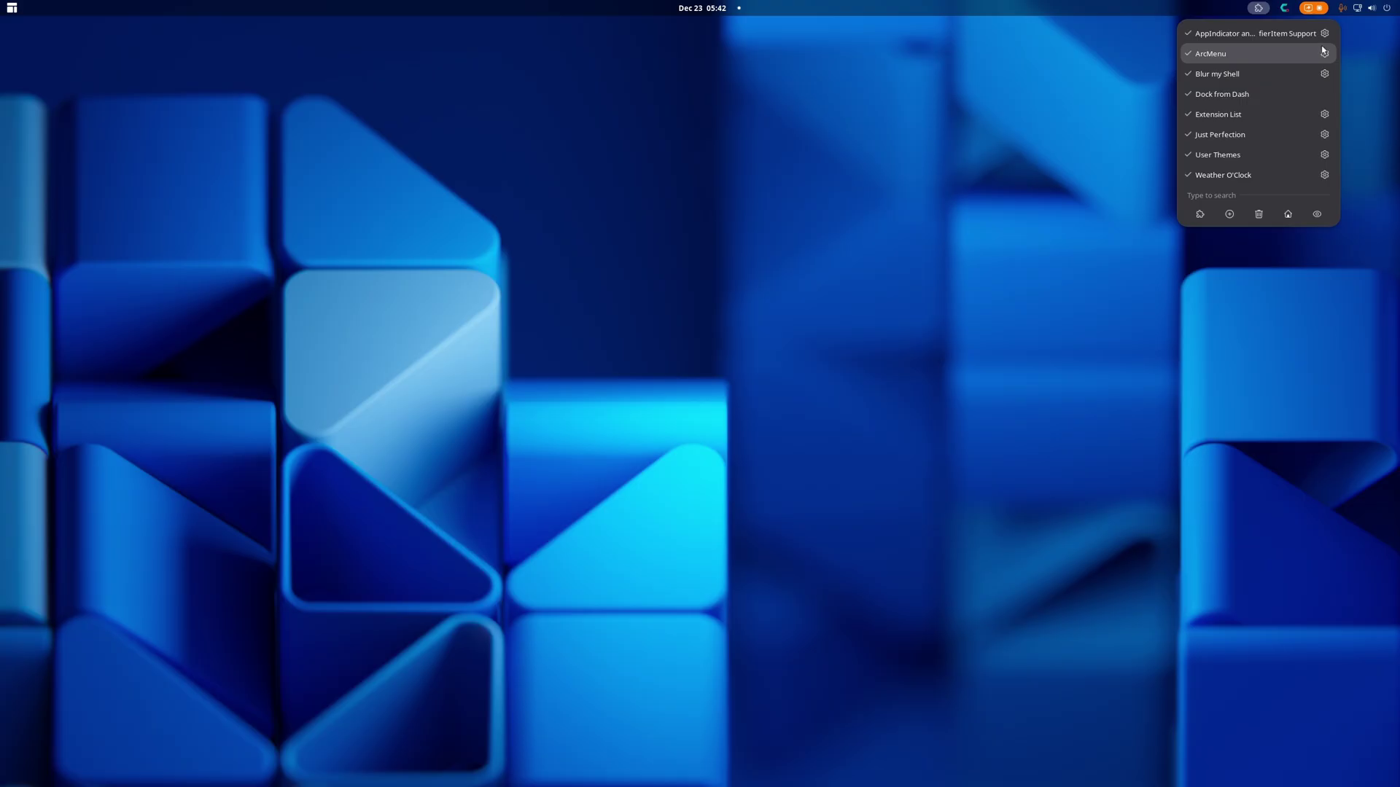
{"action": "key", "text": "Escape"}
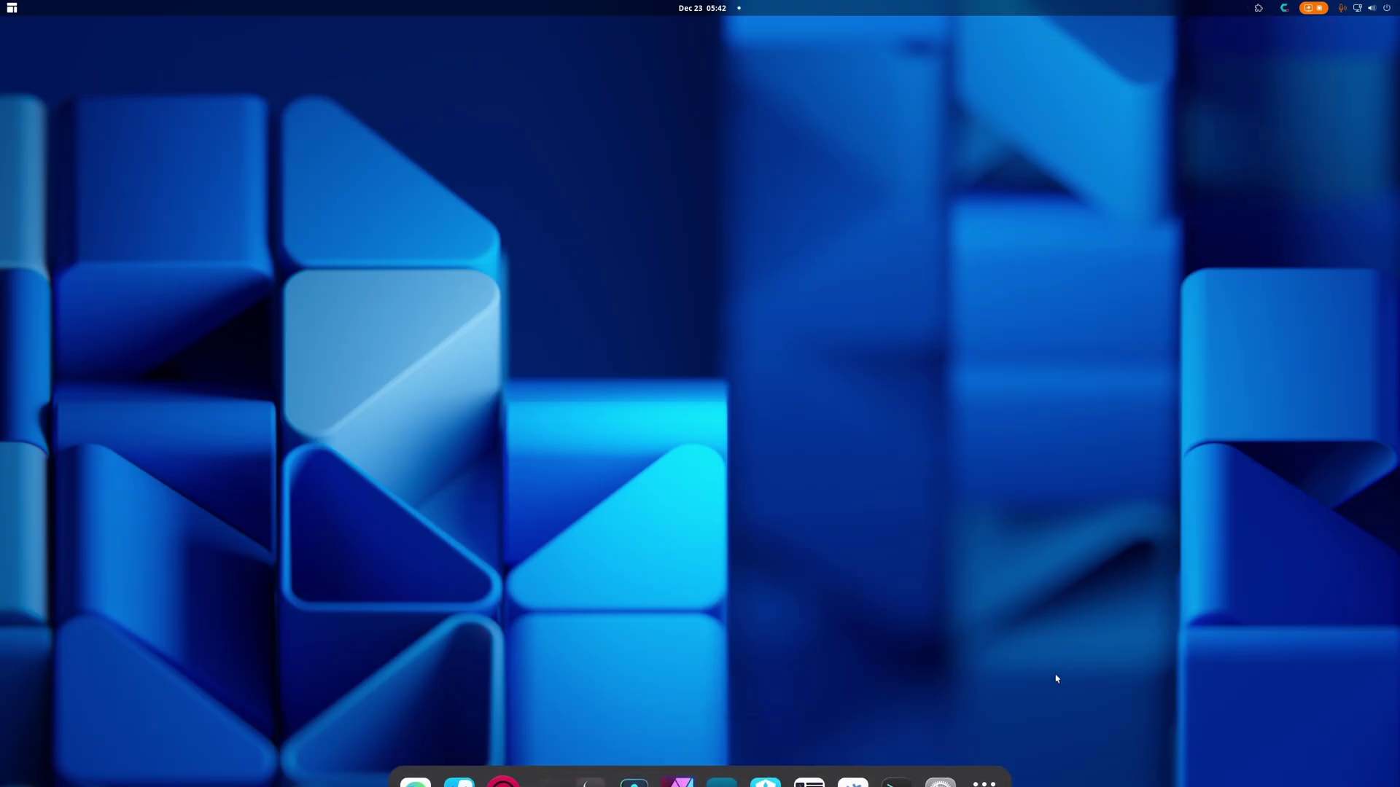
{"action": "left_click", "coordinate": [1258, 8]}
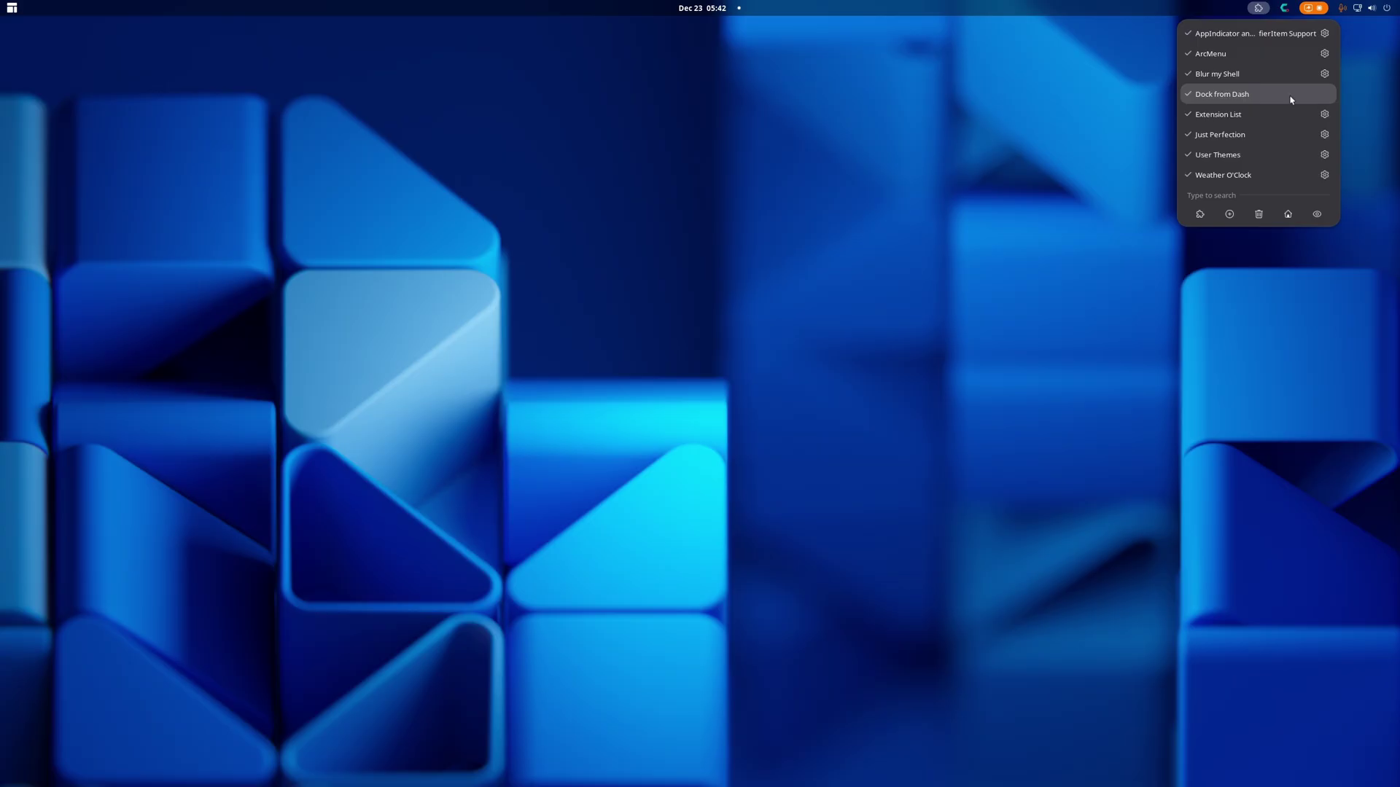
{"action": "key", "text": "Escape"}
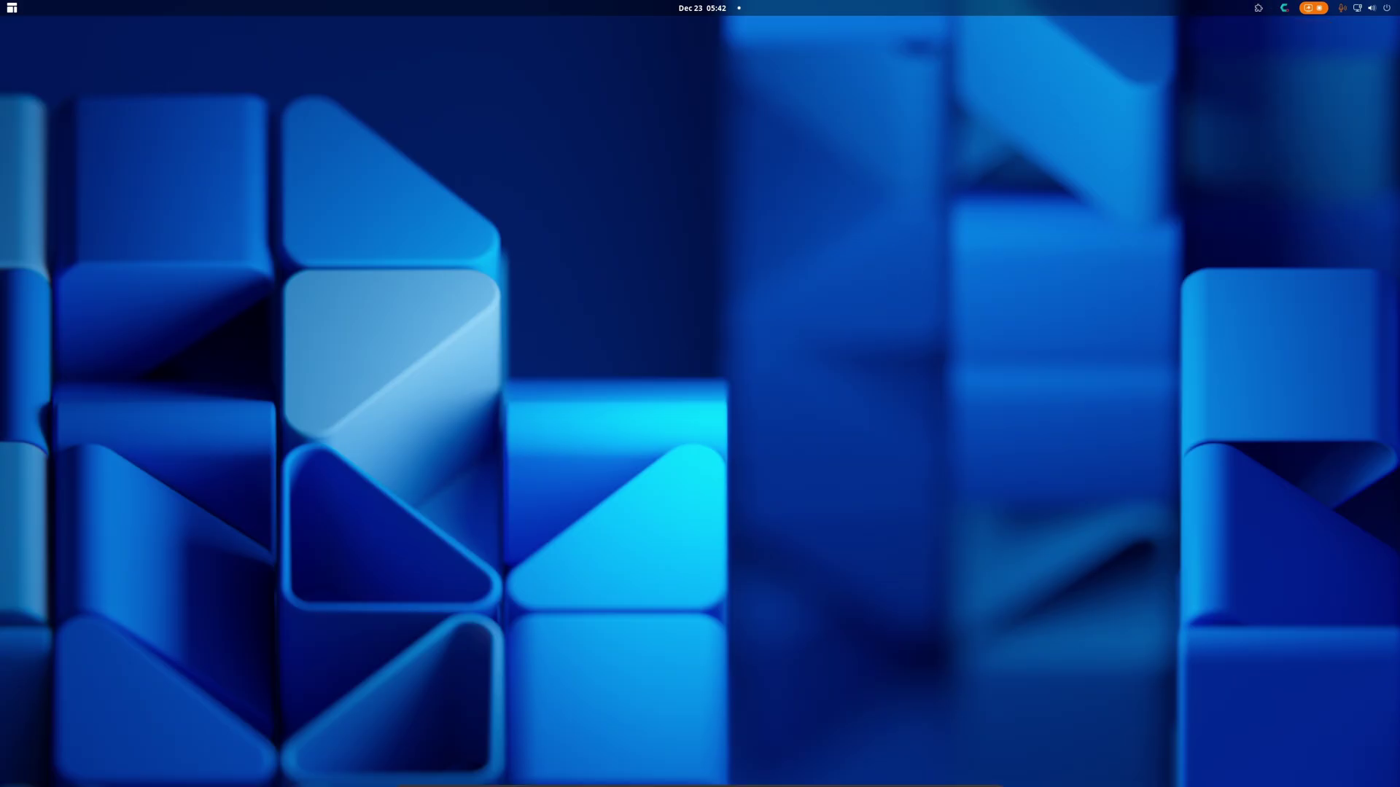
Check a pinned dock app's options, then bring up the ArcMenu application menu.
{"action": "right_click", "coordinate": [759, 785]}
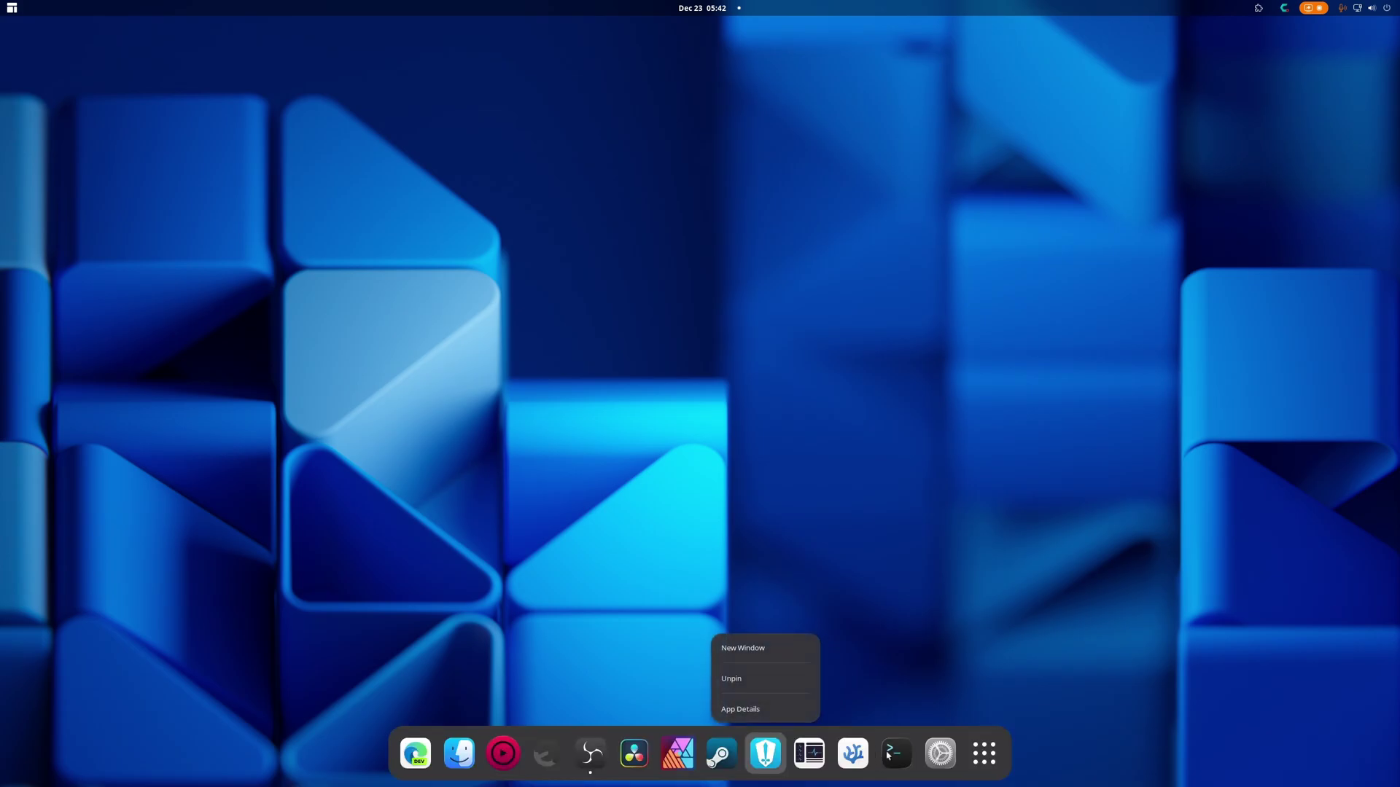
{"action": "key", "text": "Escape"}
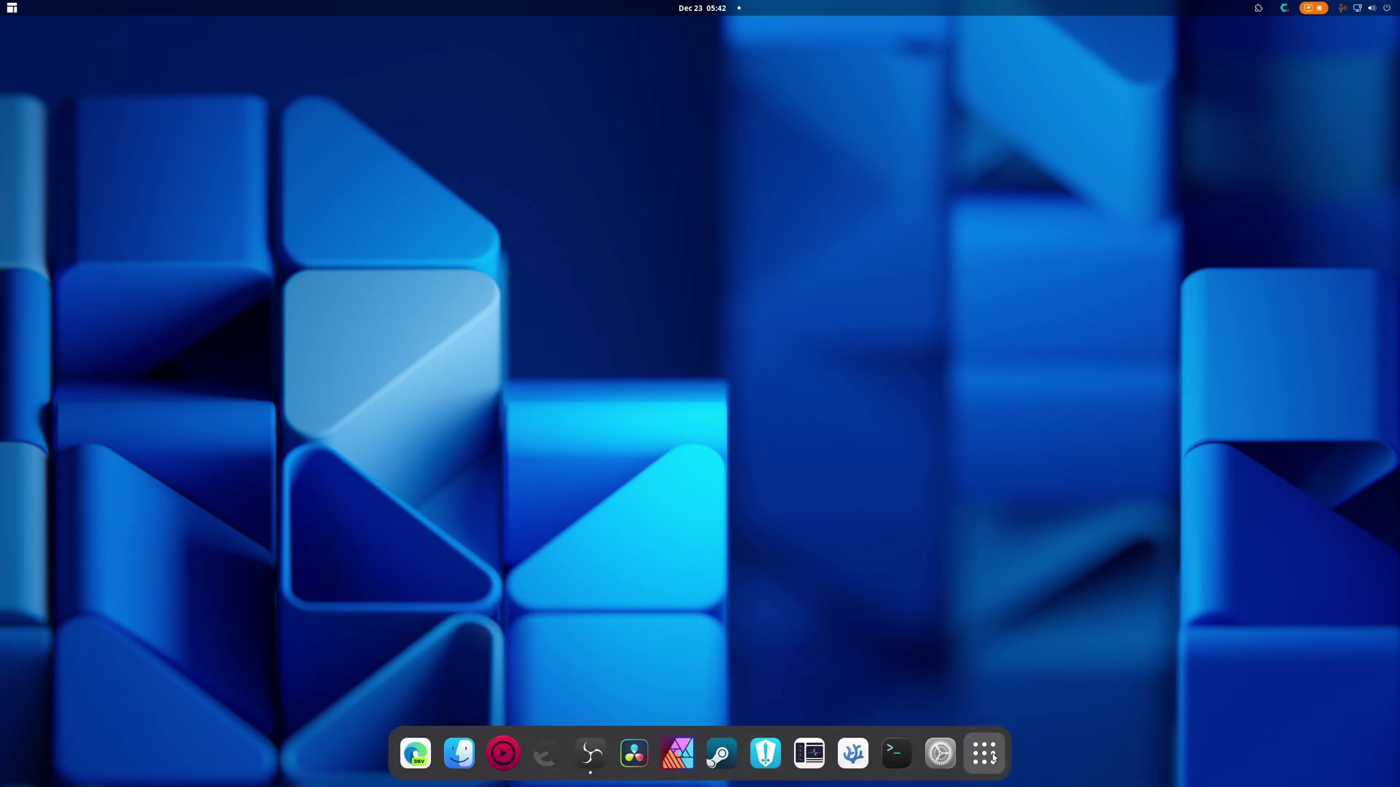
{"action": "left_click", "coordinate": [11, 8]}
{"action": "left_click", "coordinate": [12, 8]}
{"action": "left_click", "coordinate": [12, 8]}
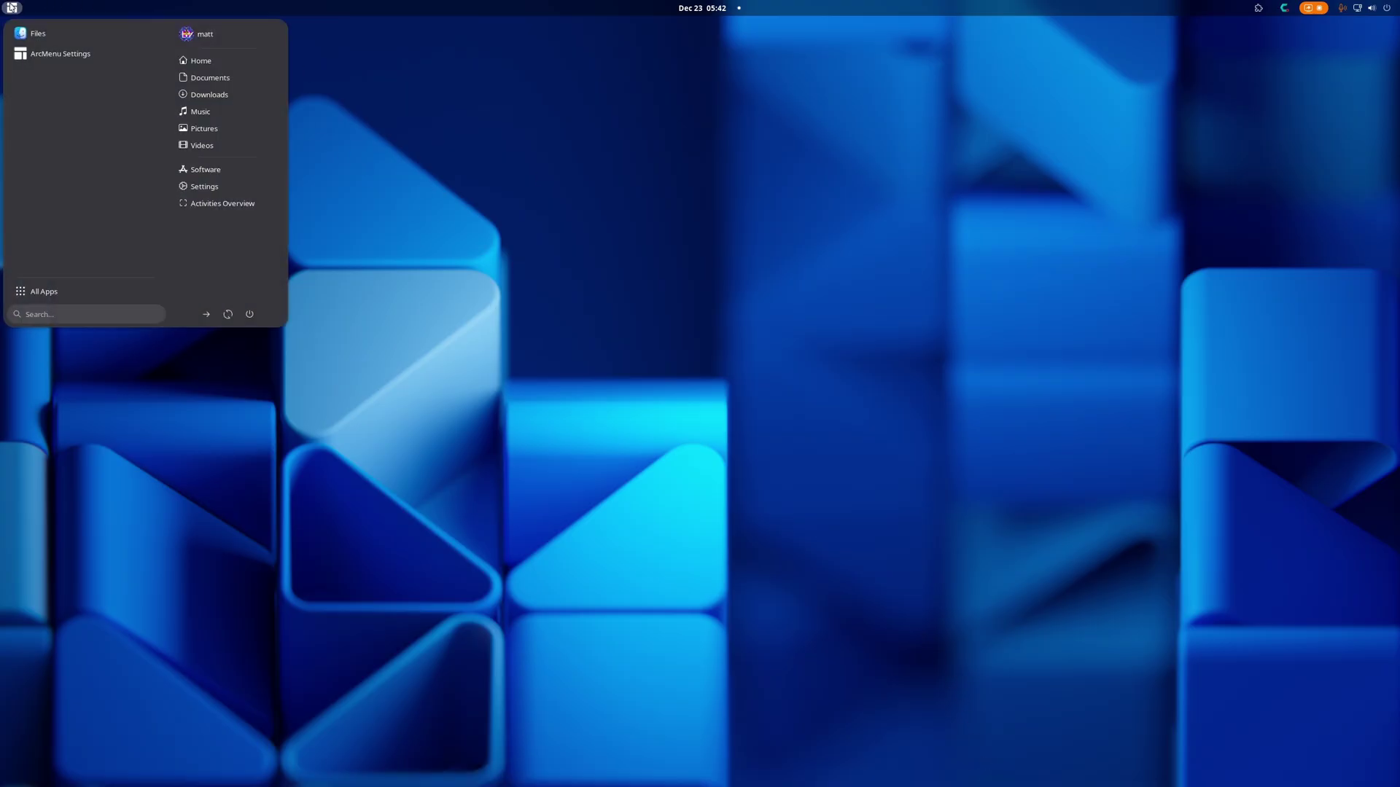
Launch Extension Manager via an 'extension' search and uninstall Dock from Dash.
{"action": "type", "text": "extension"}
{"action": "key", "text": "Return"}
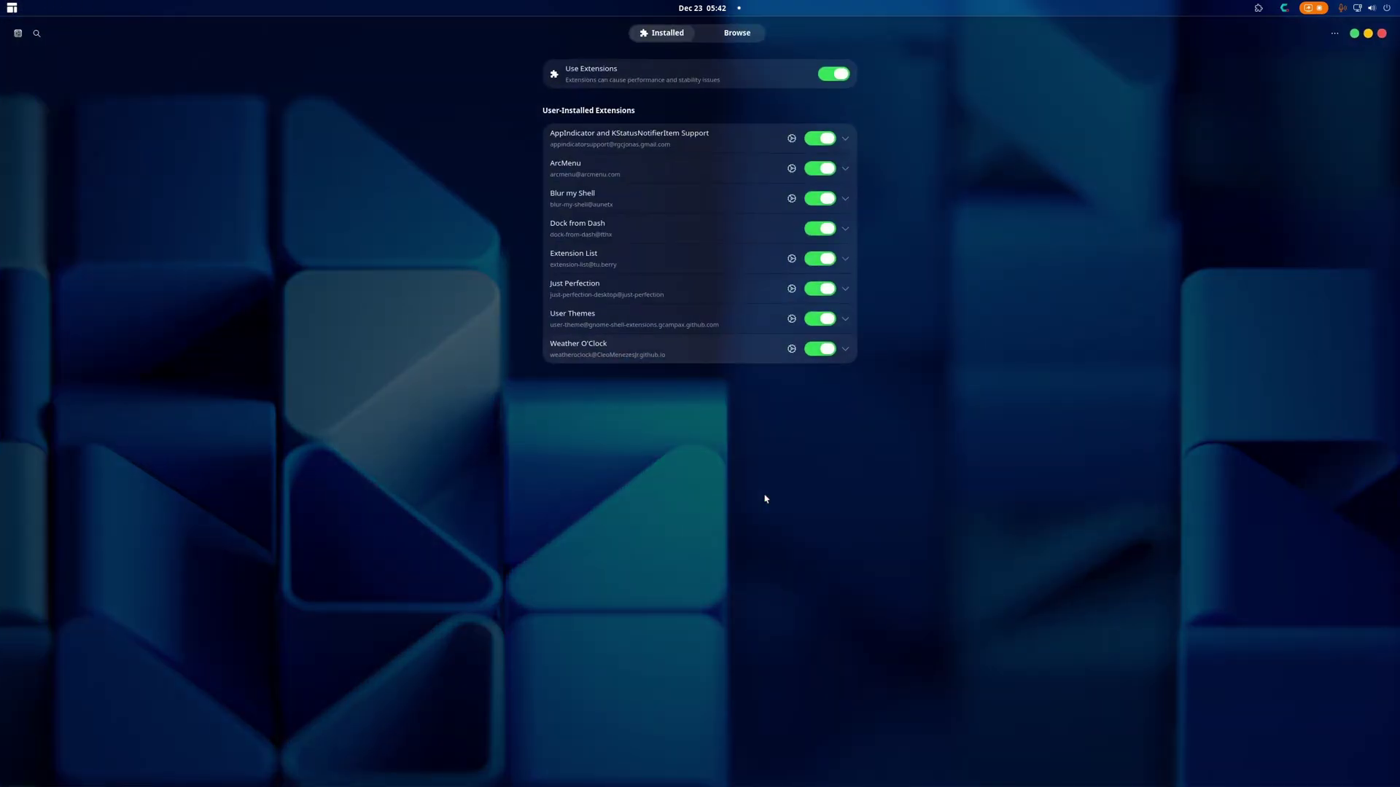
{"action": "left_click", "coordinate": [782, 231]}
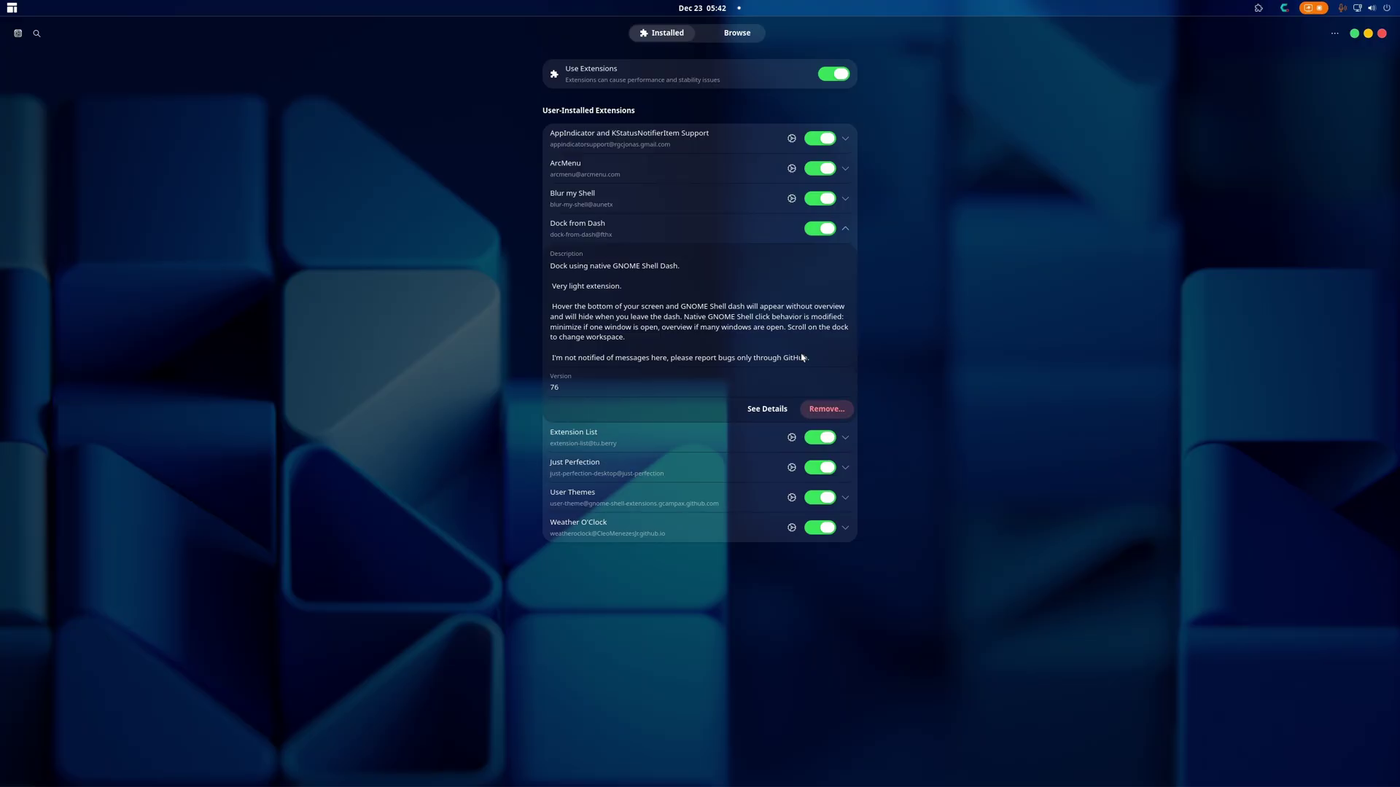
{"action": "left_click", "coordinate": [826, 409]}
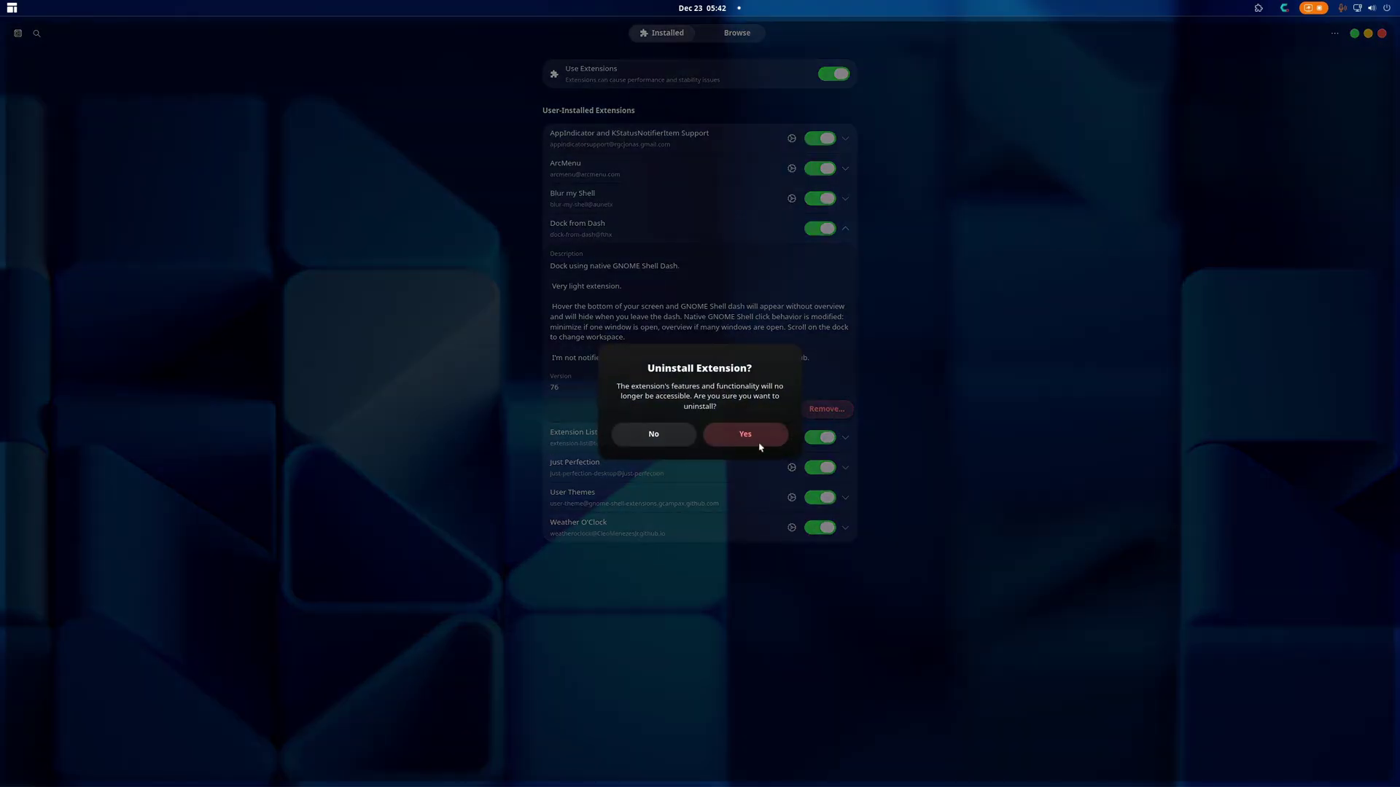
Search online for 'dash to dock', sorting results by popularity, then by recent updates.
{"action": "left_click", "coordinate": [751, 435]}
{"action": "left_click", "coordinate": [720, 37]}
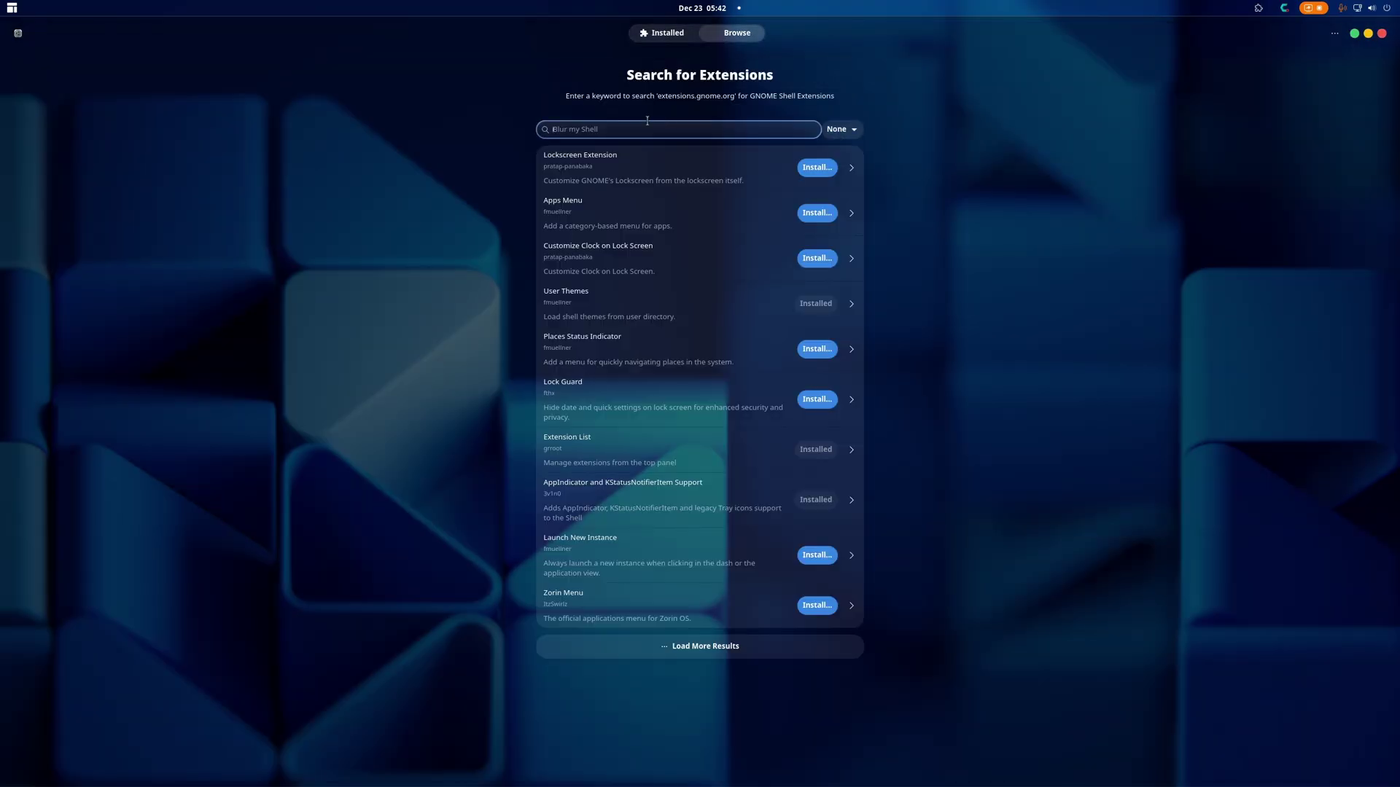
{"action": "type", "text": "dash to dock"}
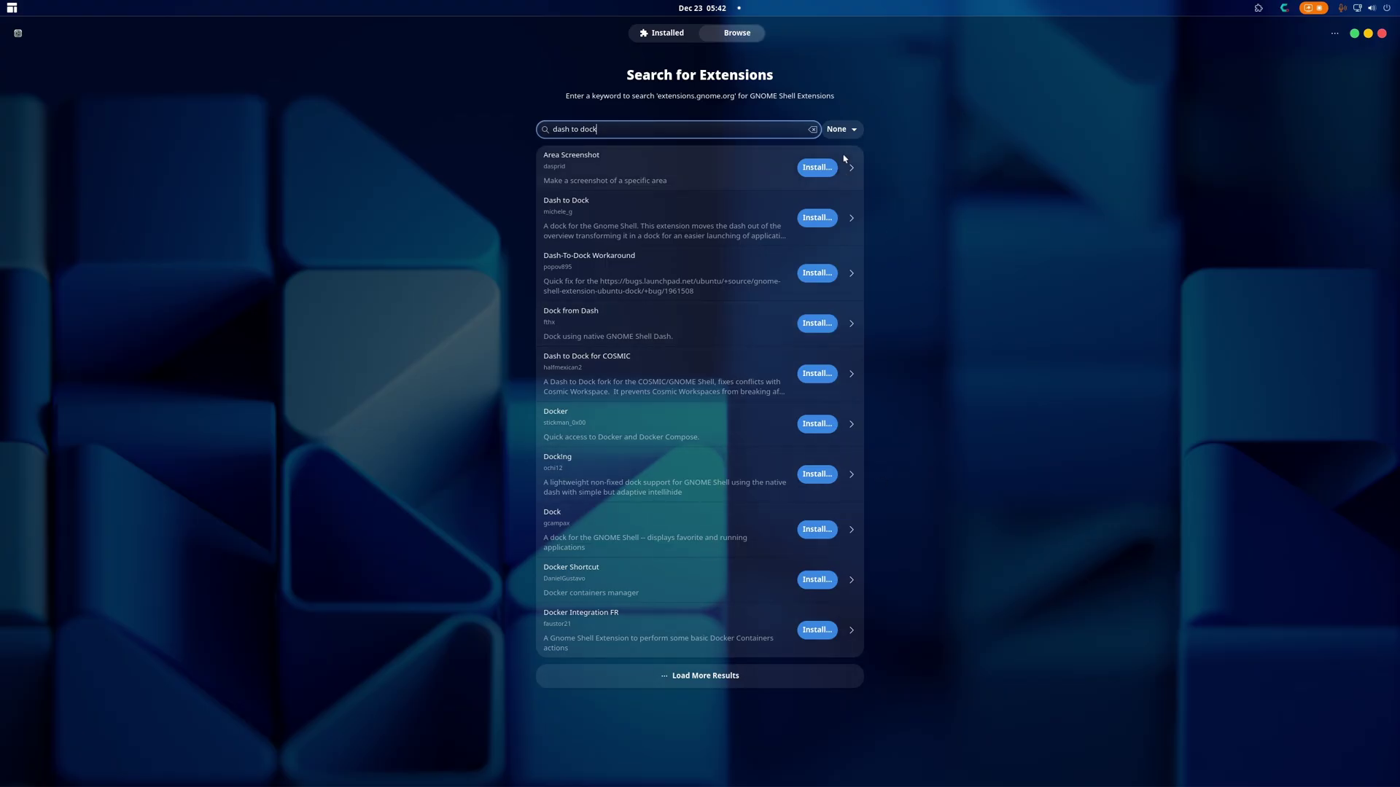
{"action": "left_click", "coordinate": [840, 130]}
{"action": "left_click", "coordinate": [869, 182]}
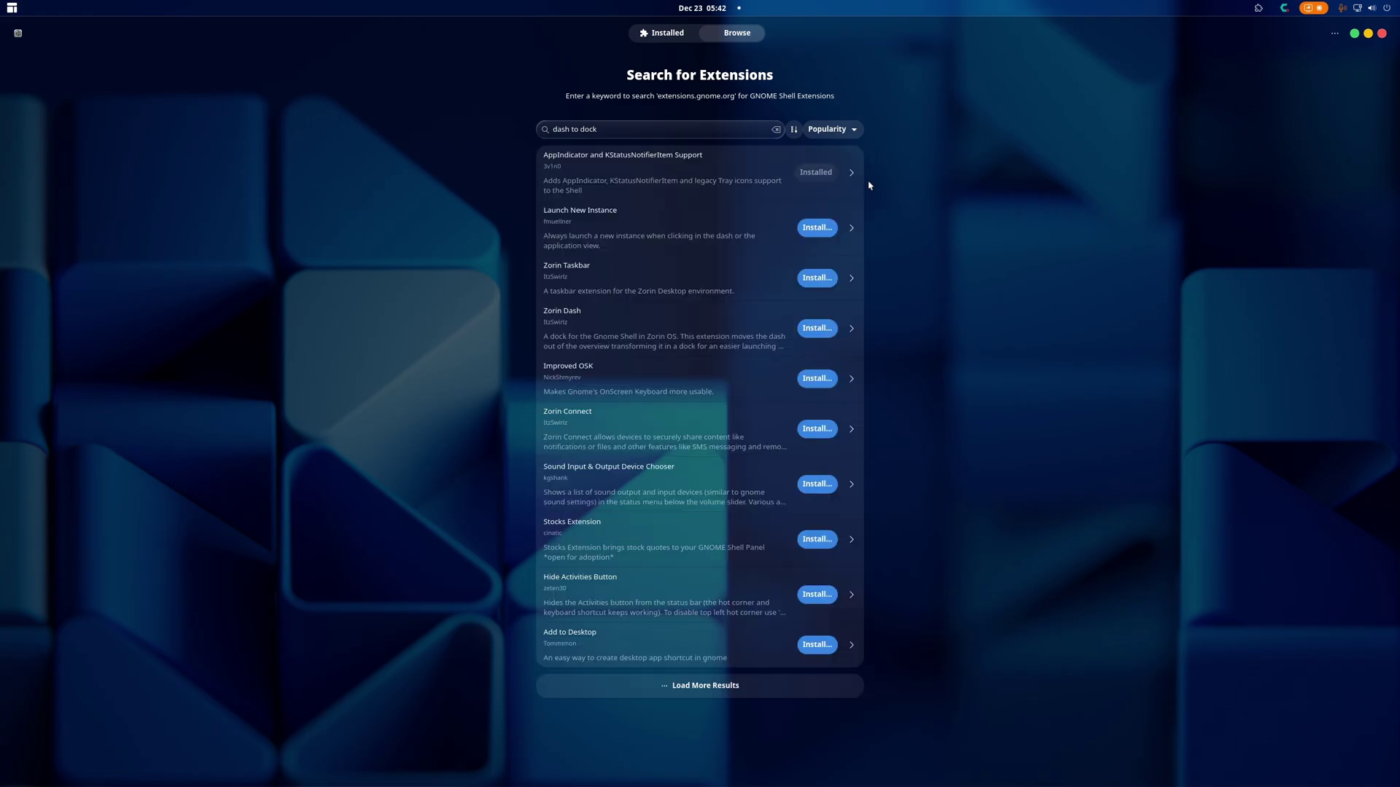
{"action": "left_click", "coordinate": [627, 135]}
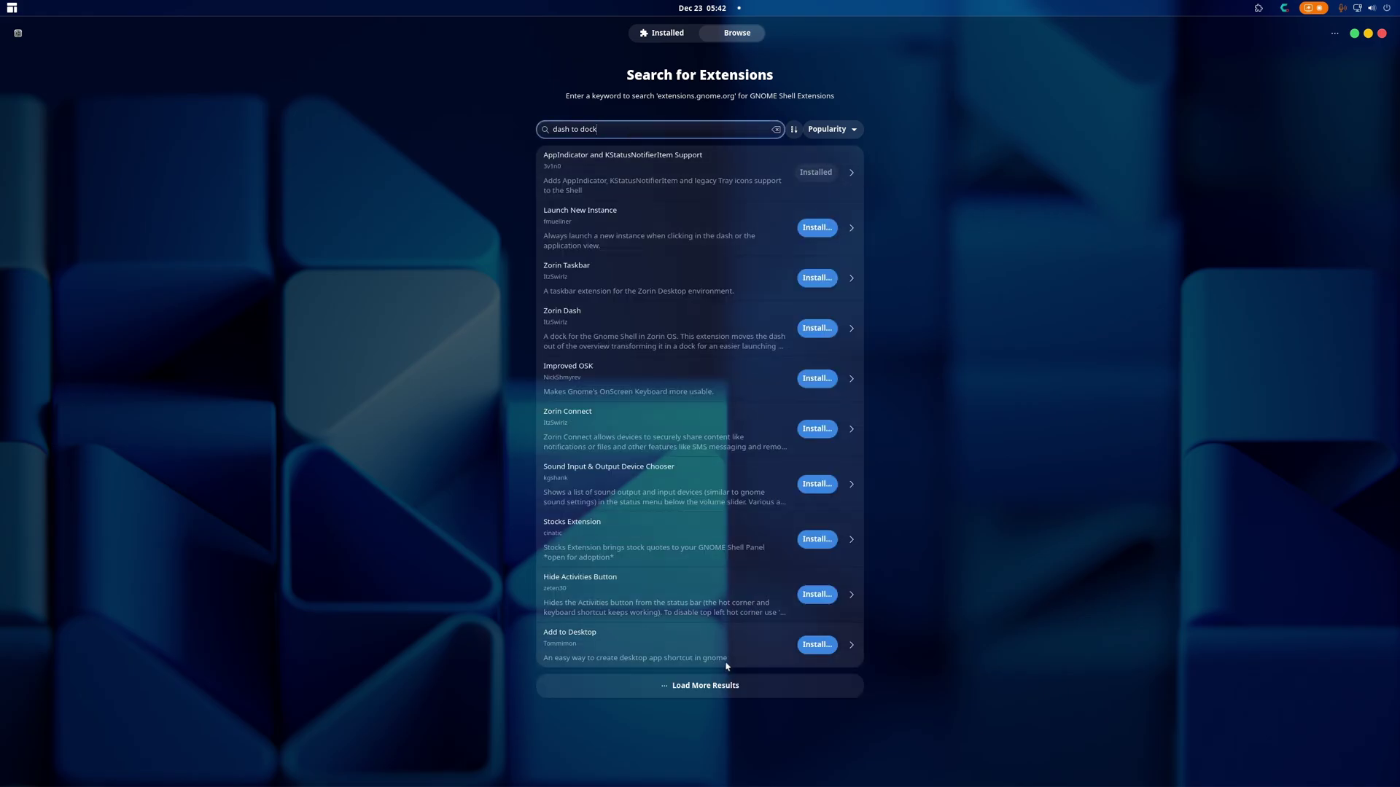
{"action": "left_click", "coordinate": [722, 685]}
{"action": "scroll", "coordinate": [681, 362], "scroll_direction": "down", "scroll_amount": 5}
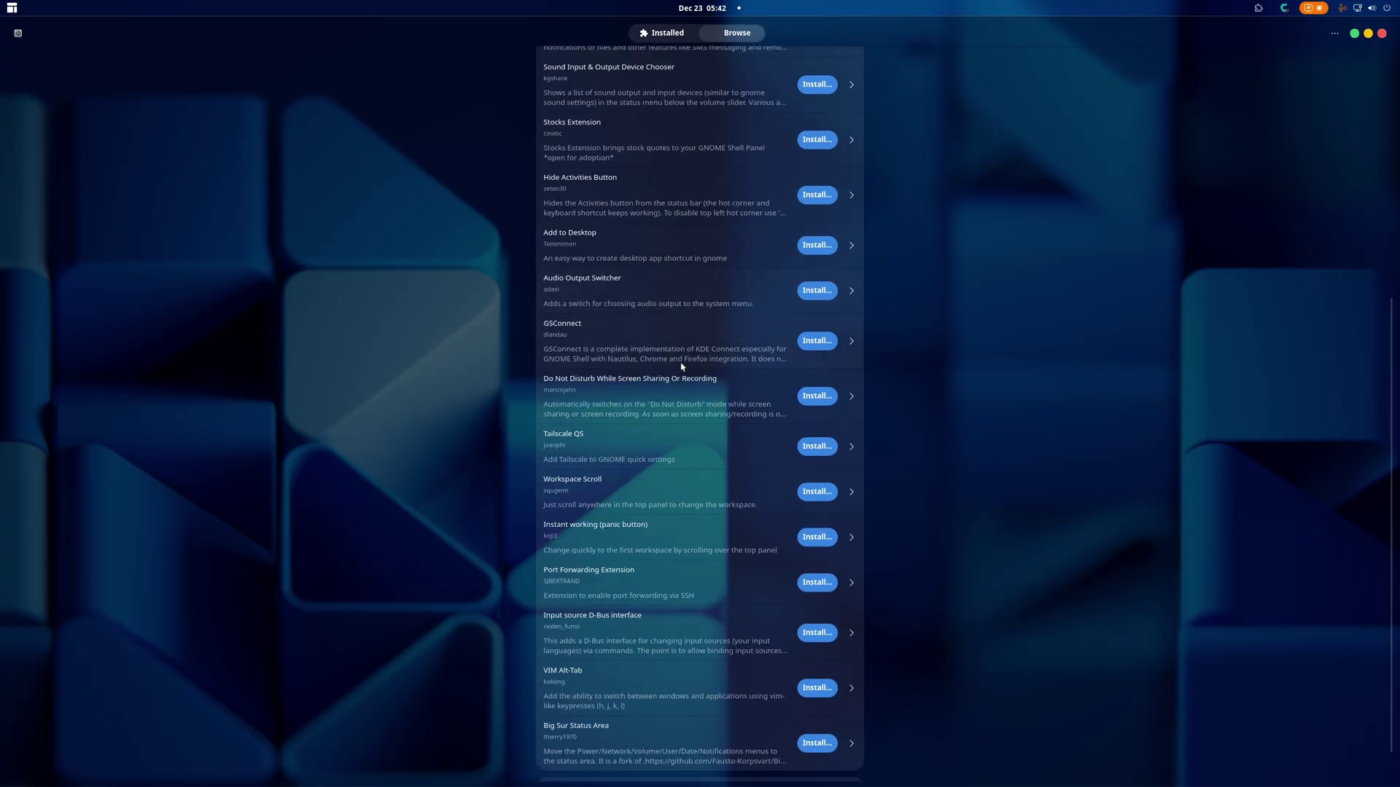
{"action": "scroll", "coordinate": [681, 367], "scroll_direction": "up", "scroll_amount": 5}
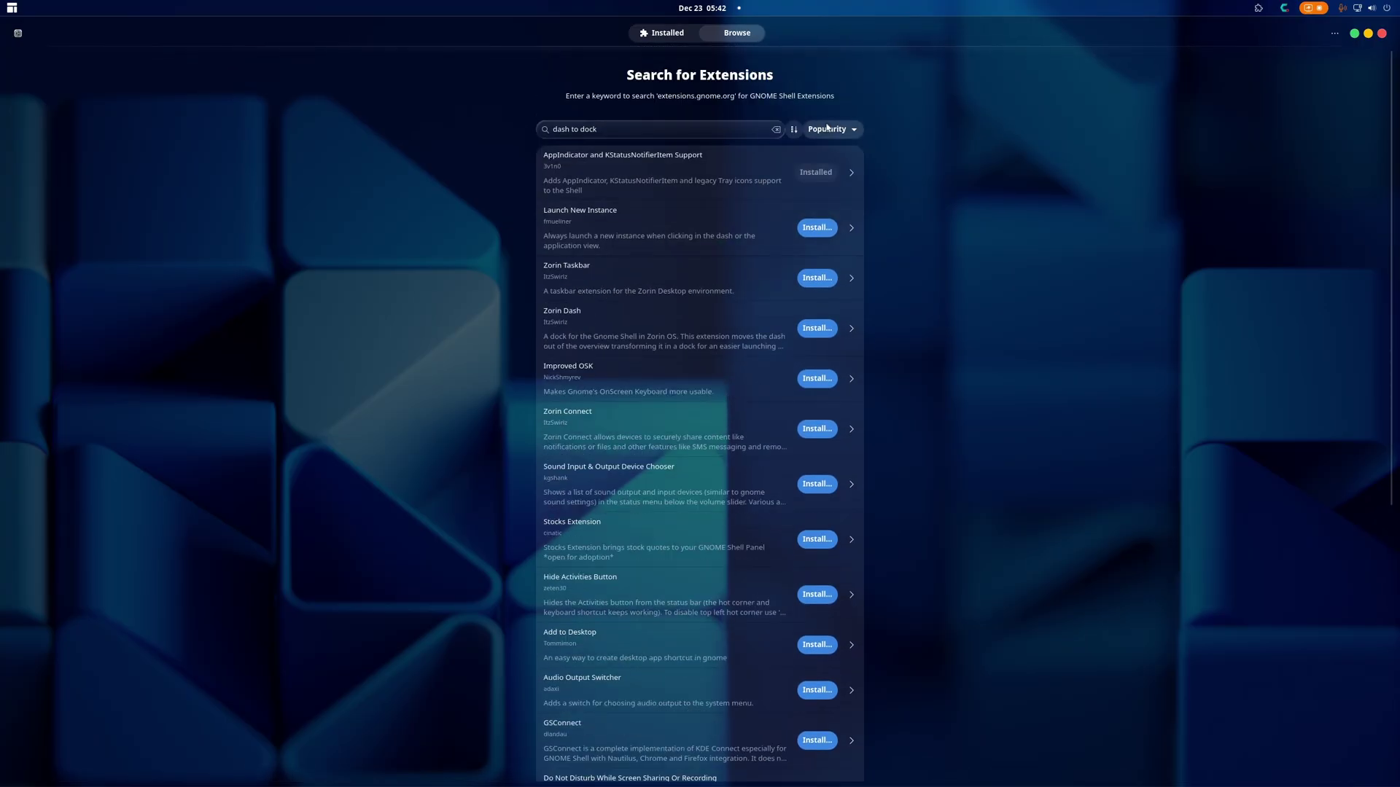
{"action": "left_click", "coordinate": [827, 128]}
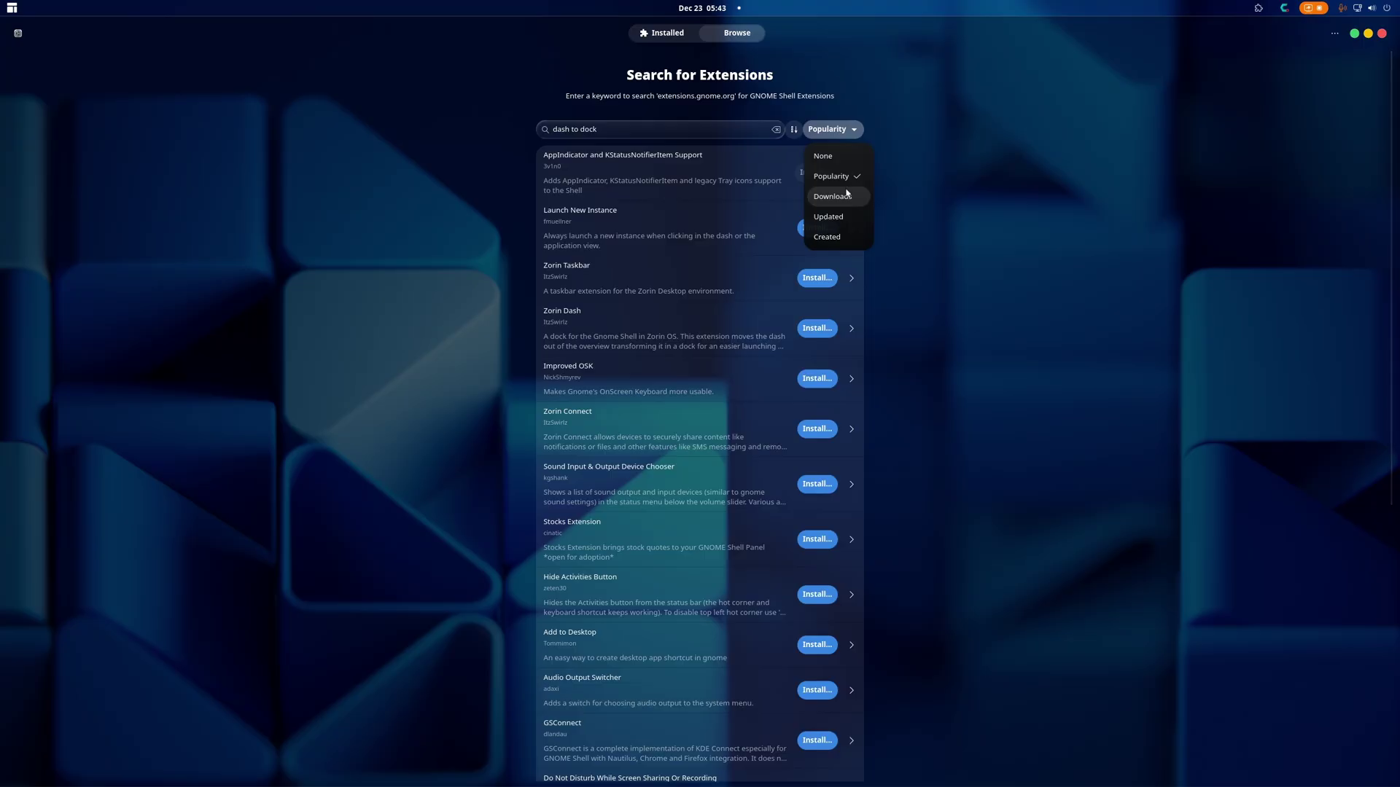
{"action": "left_click", "coordinate": [831, 217]}
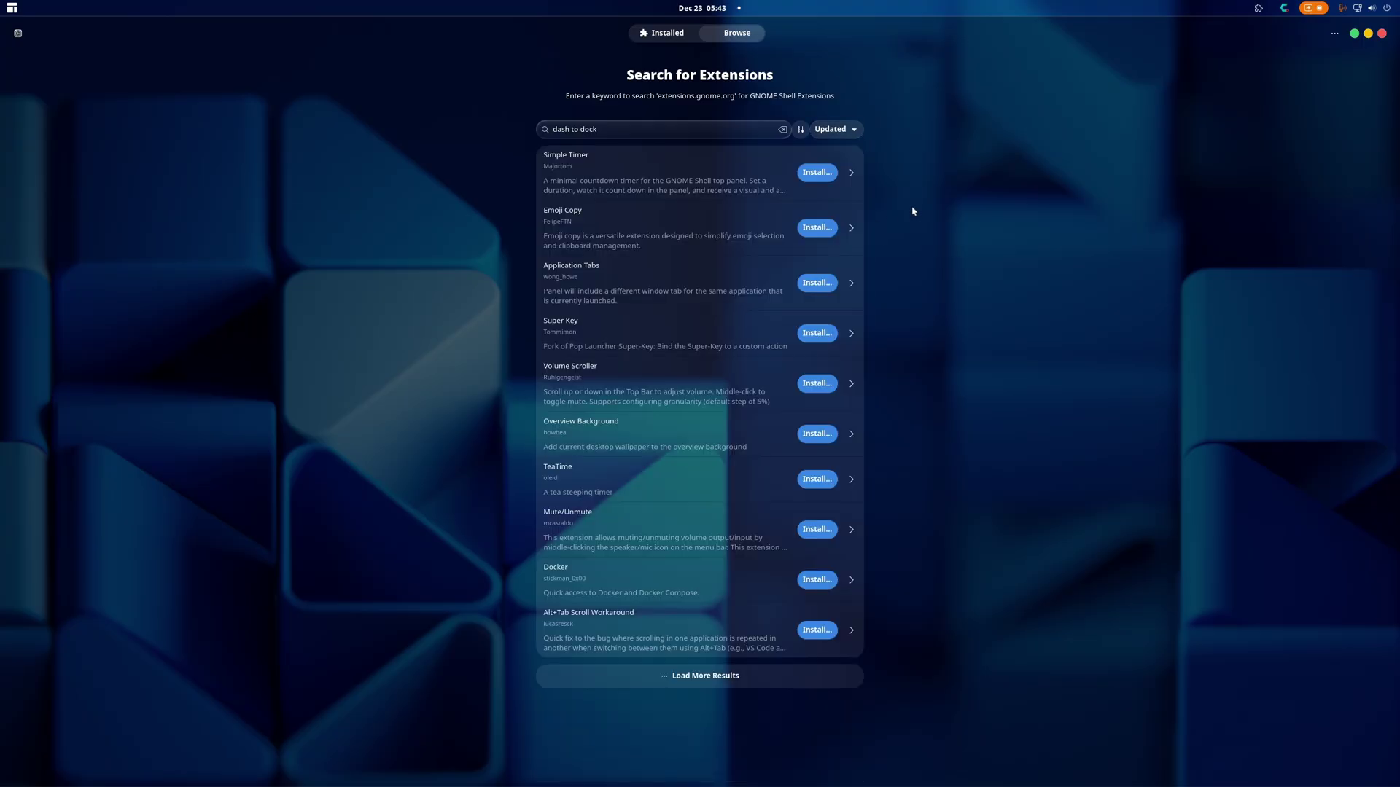
Search 'dock' and install the Dash to Dock extension.
{"action": "left_click", "coordinate": [730, 125]}
{"action": "key", "text": "BackSpace"}
{"action": "key", "text": "BackSpace"}
{"action": "key", "text": "BackSpace"}
{"action": "key", "text": "BackSpace"}
{"action": "key", "text": "BackSpace"}
{"action": "key", "text": "BackSpace"}
{"action": "key", "text": "BackSpace"}
{"action": "key", "text": "BackSpace"}
{"action": "key", "text": "BackSpace"}
{"action": "key", "text": "BackSpace"}
{"action": "key", "text": "BackSpace"}
{"action": "key", "text": "BackSpace"}
{"action": "type", "text": "dock"}
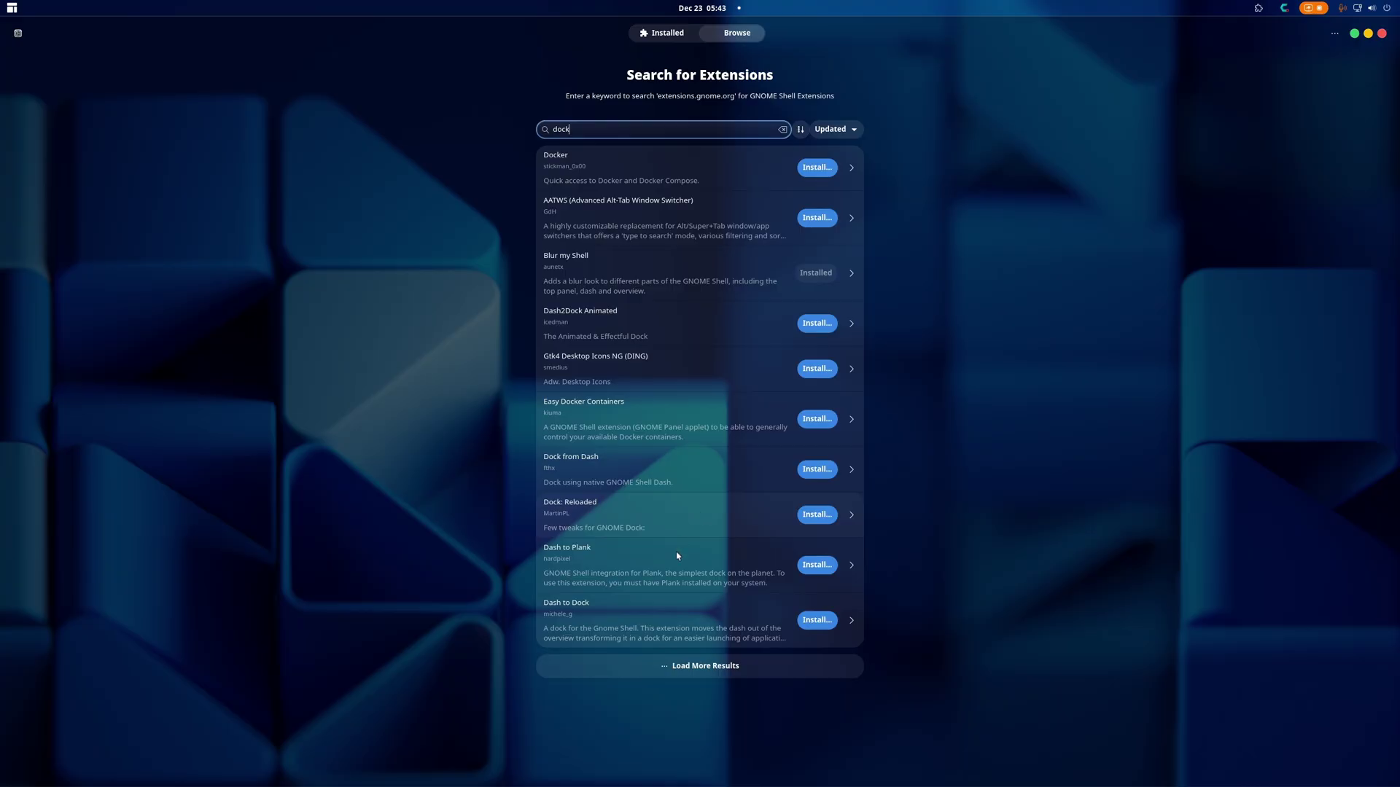
{"action": "left_click", "coordinate": [648, 638]}
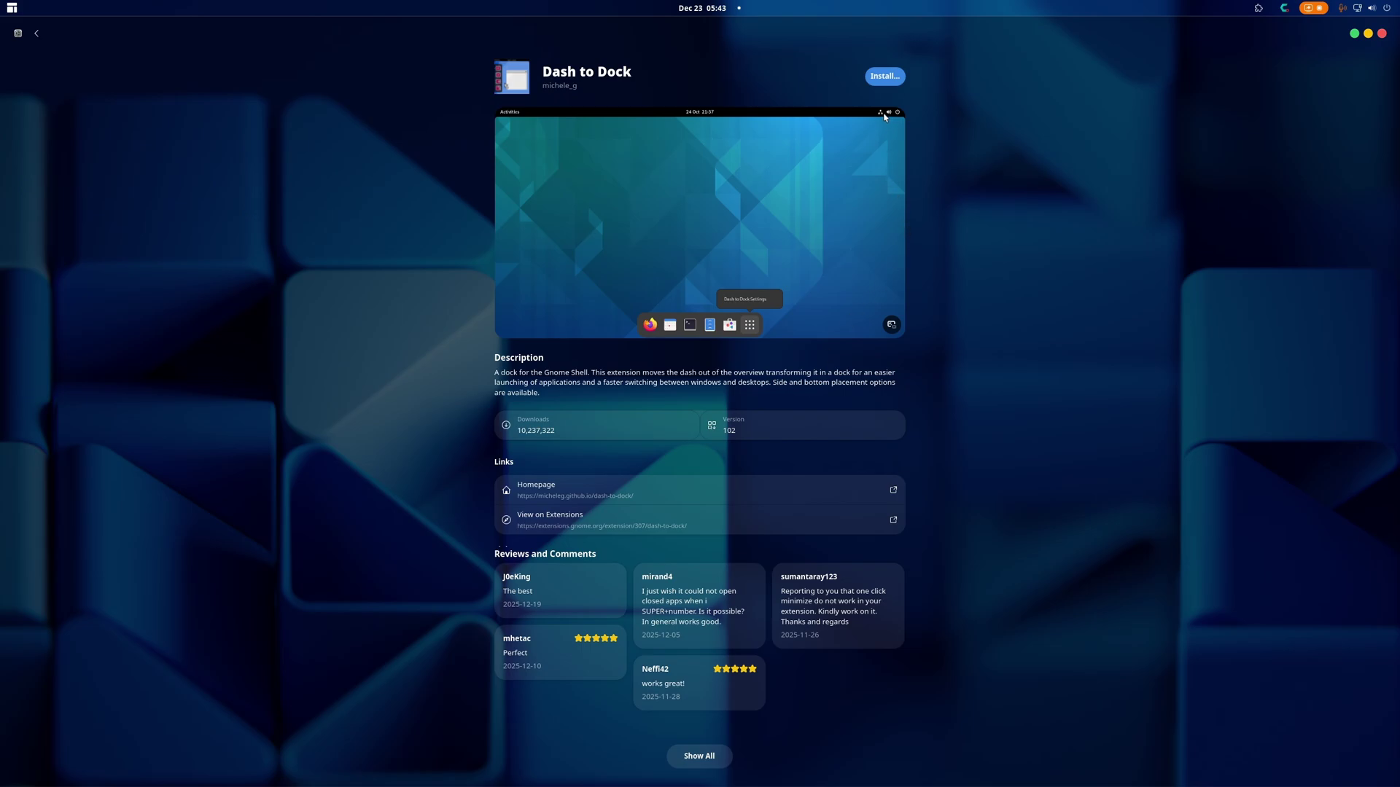
{"action": "left_click", "coordinate": [884, 76]}
{"action": "left_click", "coordinate": [776, 425]}
Open Dash to Dock settings from the extension list and enable Shrink the dash.
{"action": "left_click", "coordinate": [1382, 33]}
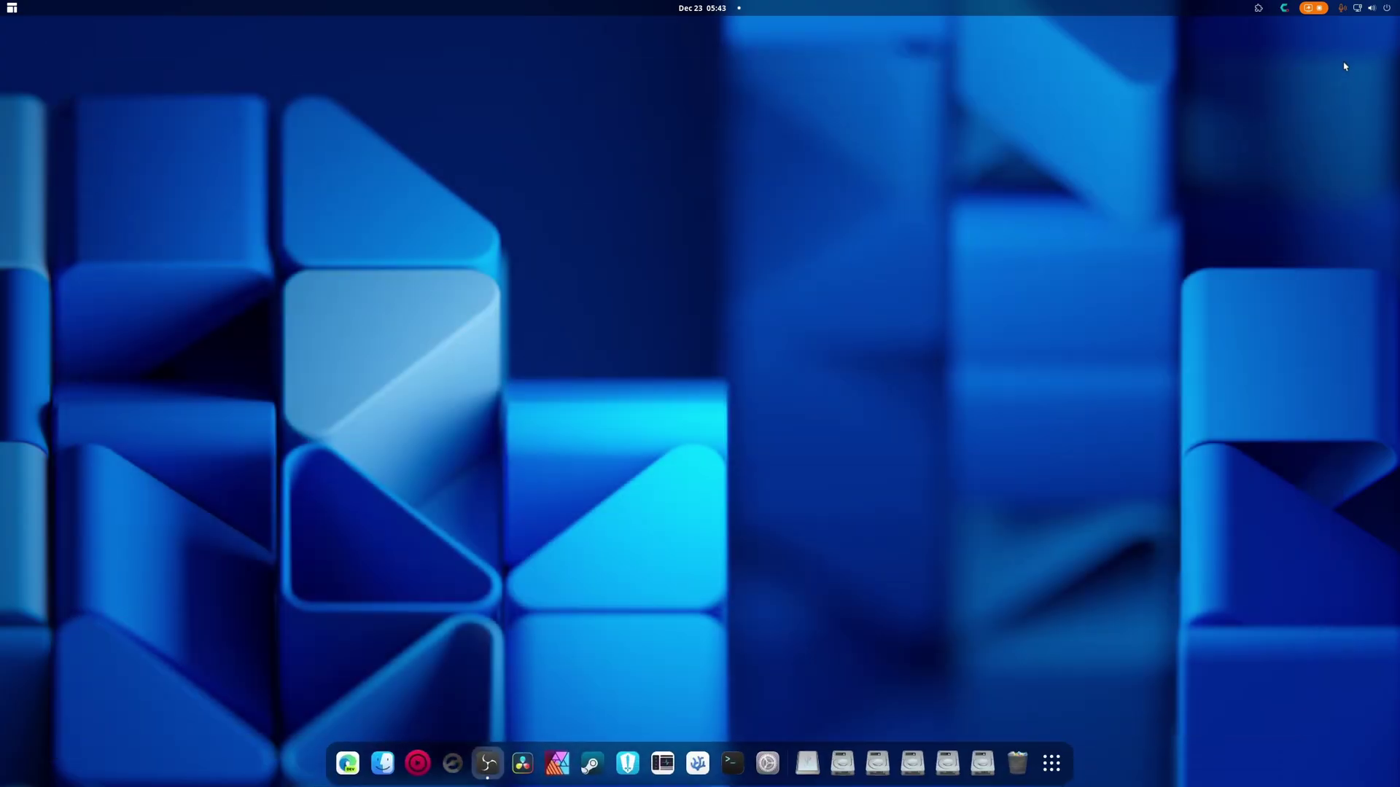
{"action": "left_click", "coordinate": [1258, 8]}
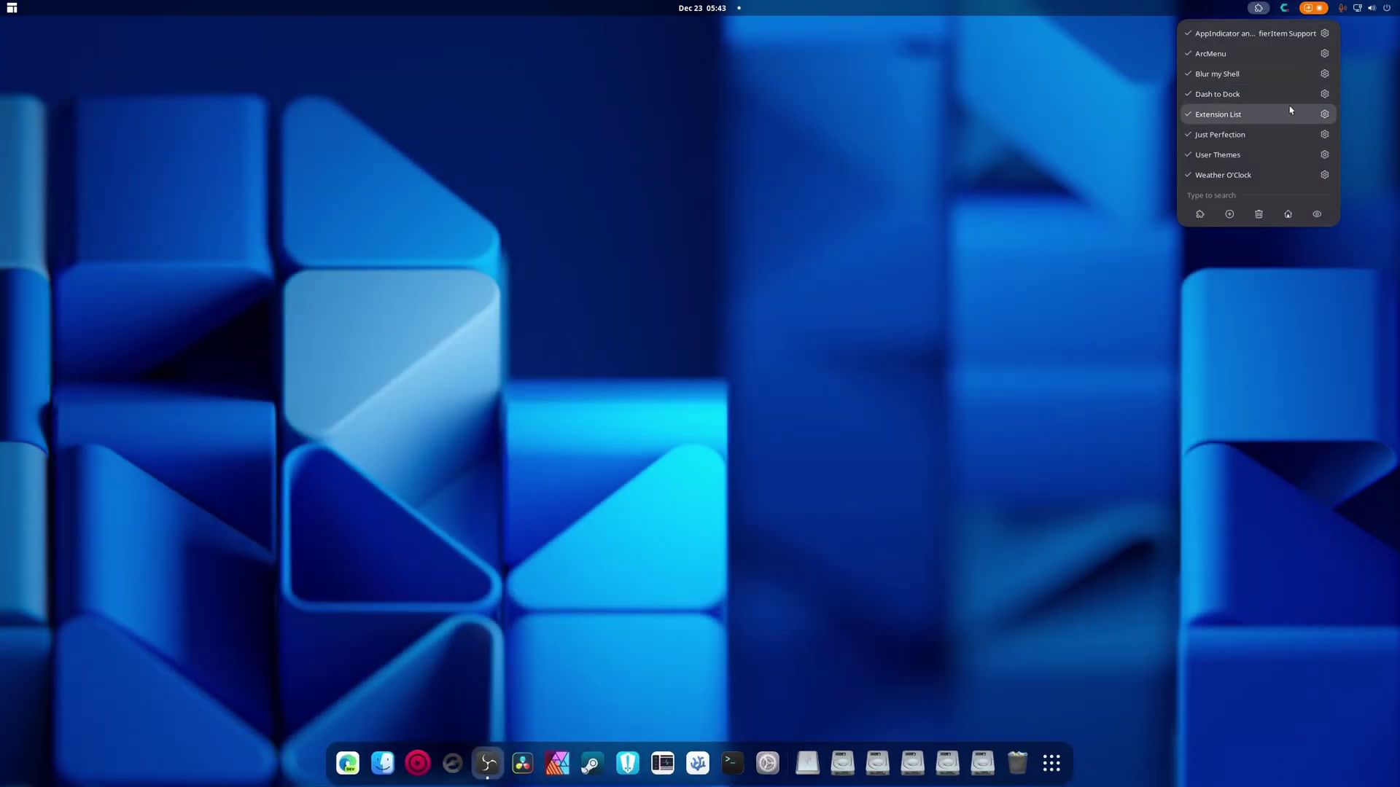
{"action": "left_click", "coordinate": [1326, 97]}
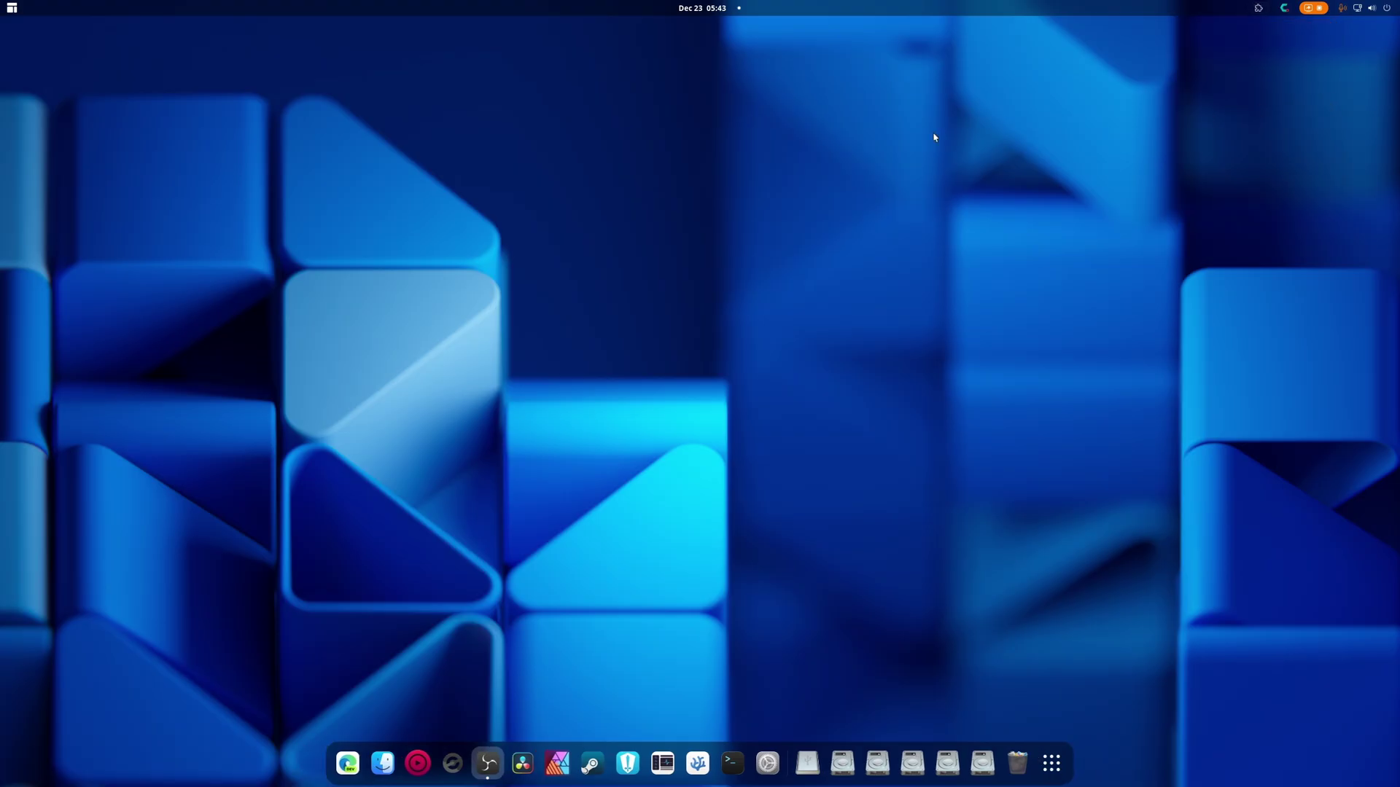
{"action": "left_click", "coordinate": [707, 225]}
{"action": "left_click", "coordinate": [838, 274]}
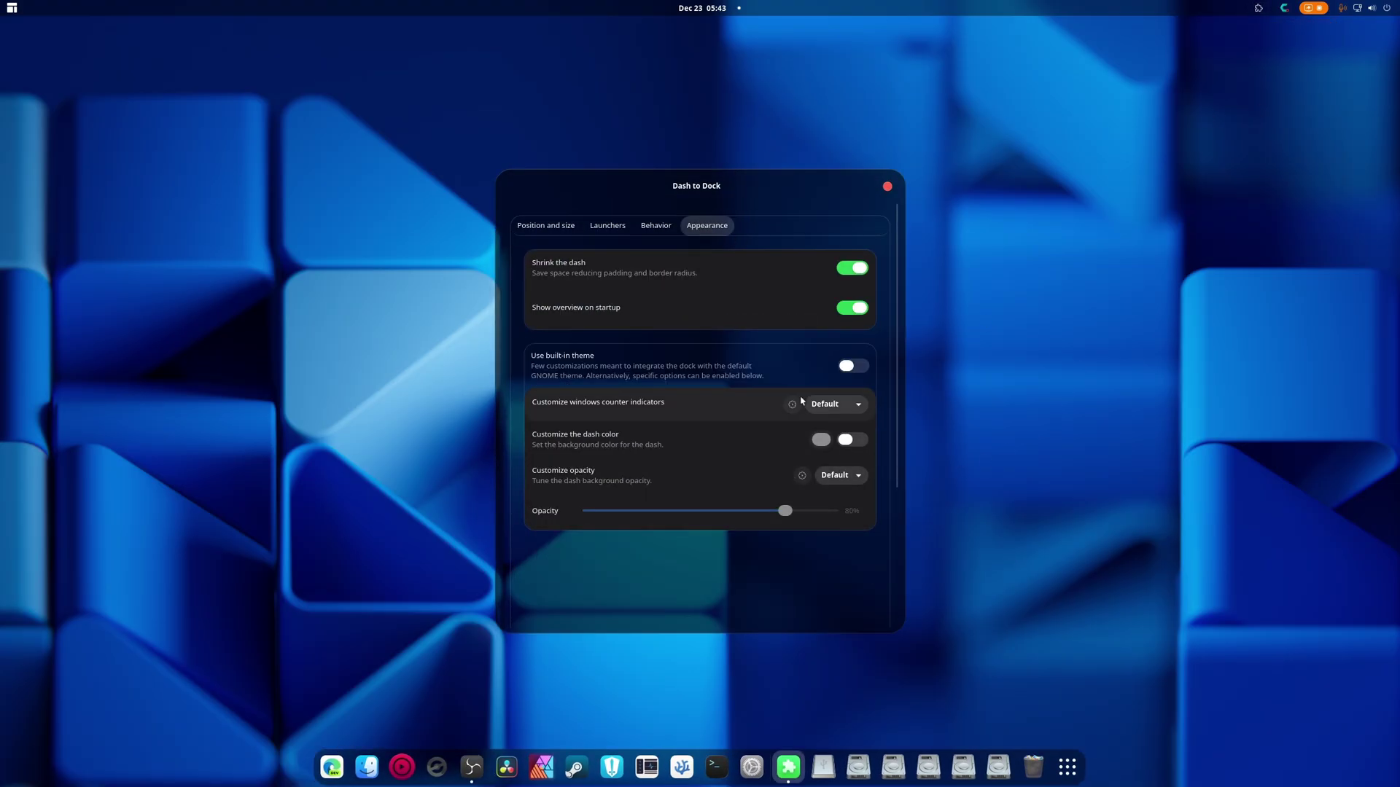
Hide volumes and devices and move Show Applications to the dock's beginning.
{"action": "left_click", "coordinate": [607, 225]}
{"action": "scroll", "coordinate": [666, 506], "scroll_direction": "down", "scroll_amount": 1}
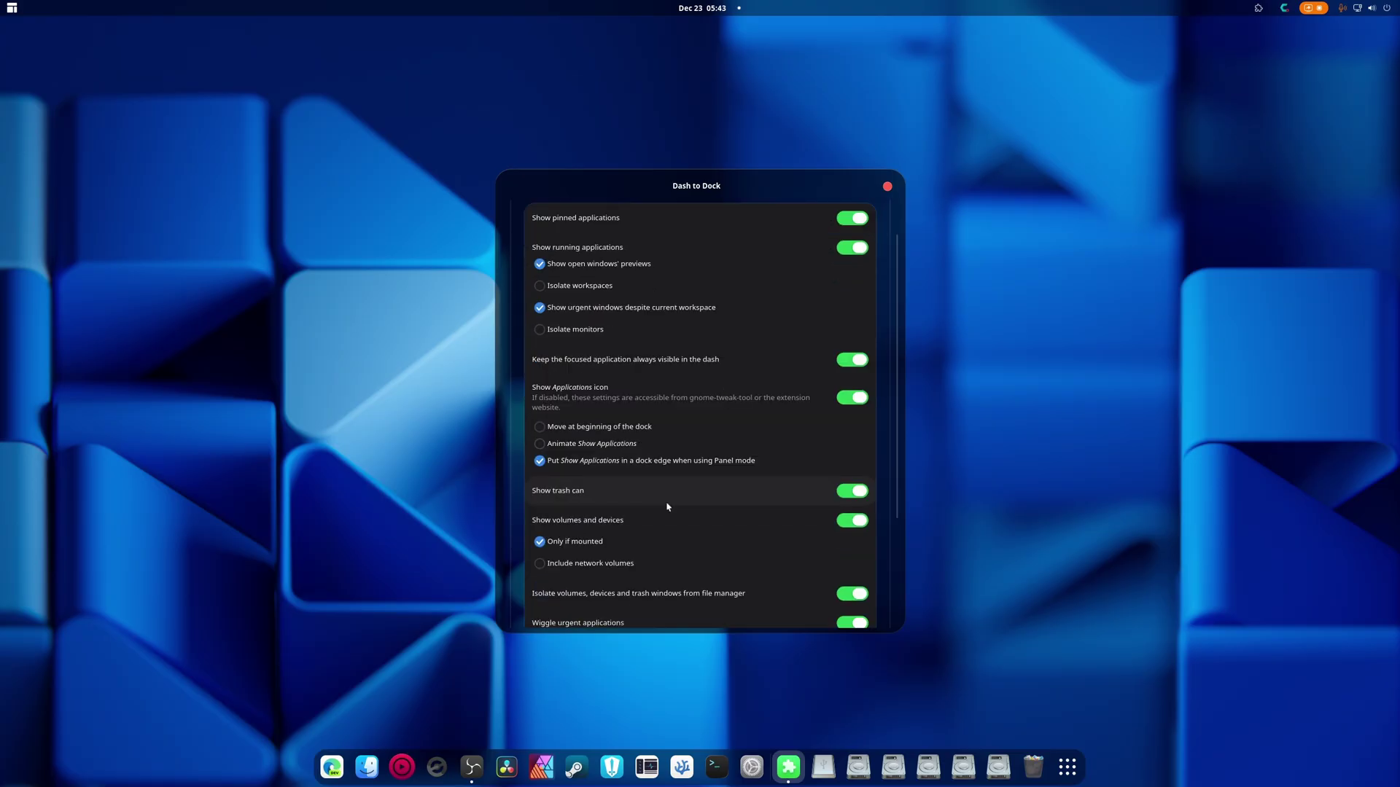
{"action": "left_click", "coordinate": [851, 521]}
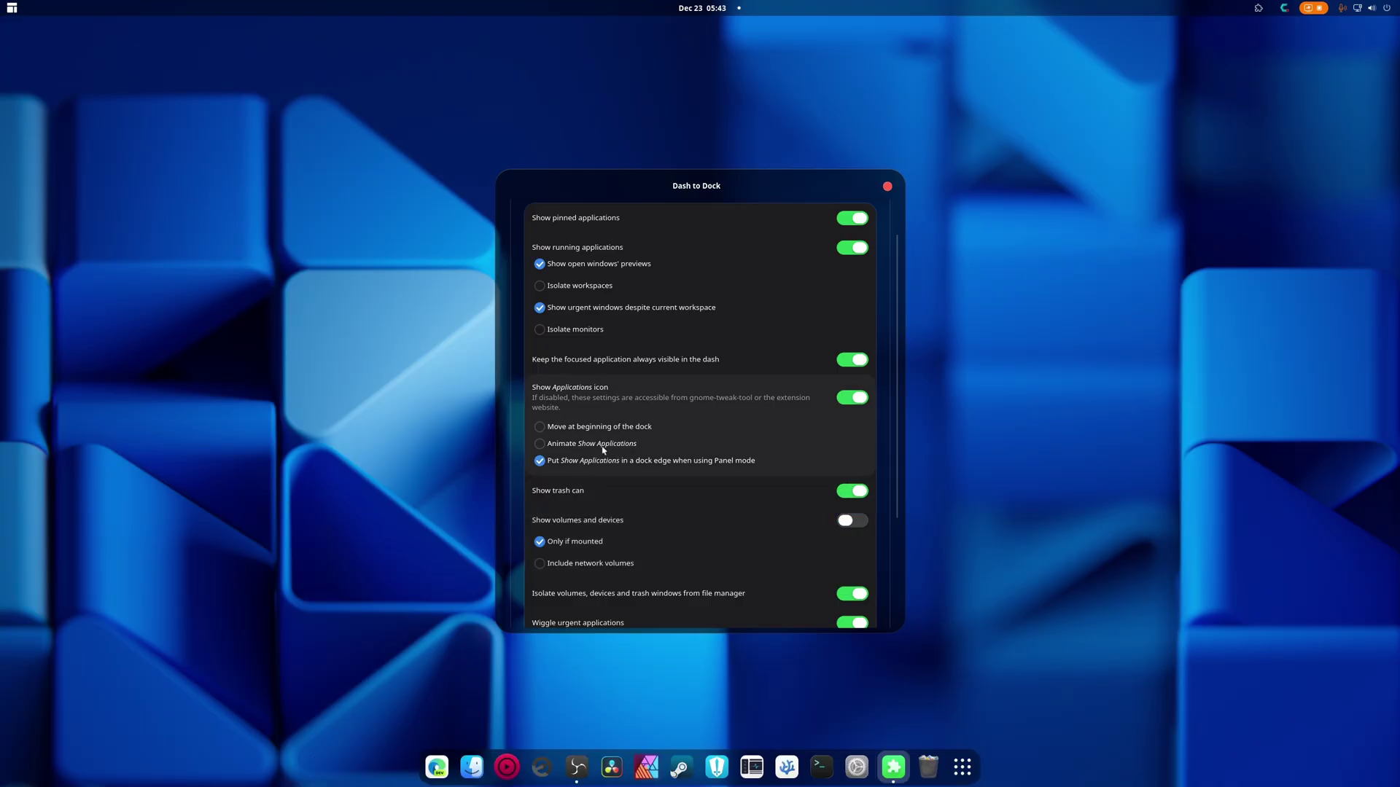
{"action": "left_click", "coordinate": [588, 429]}
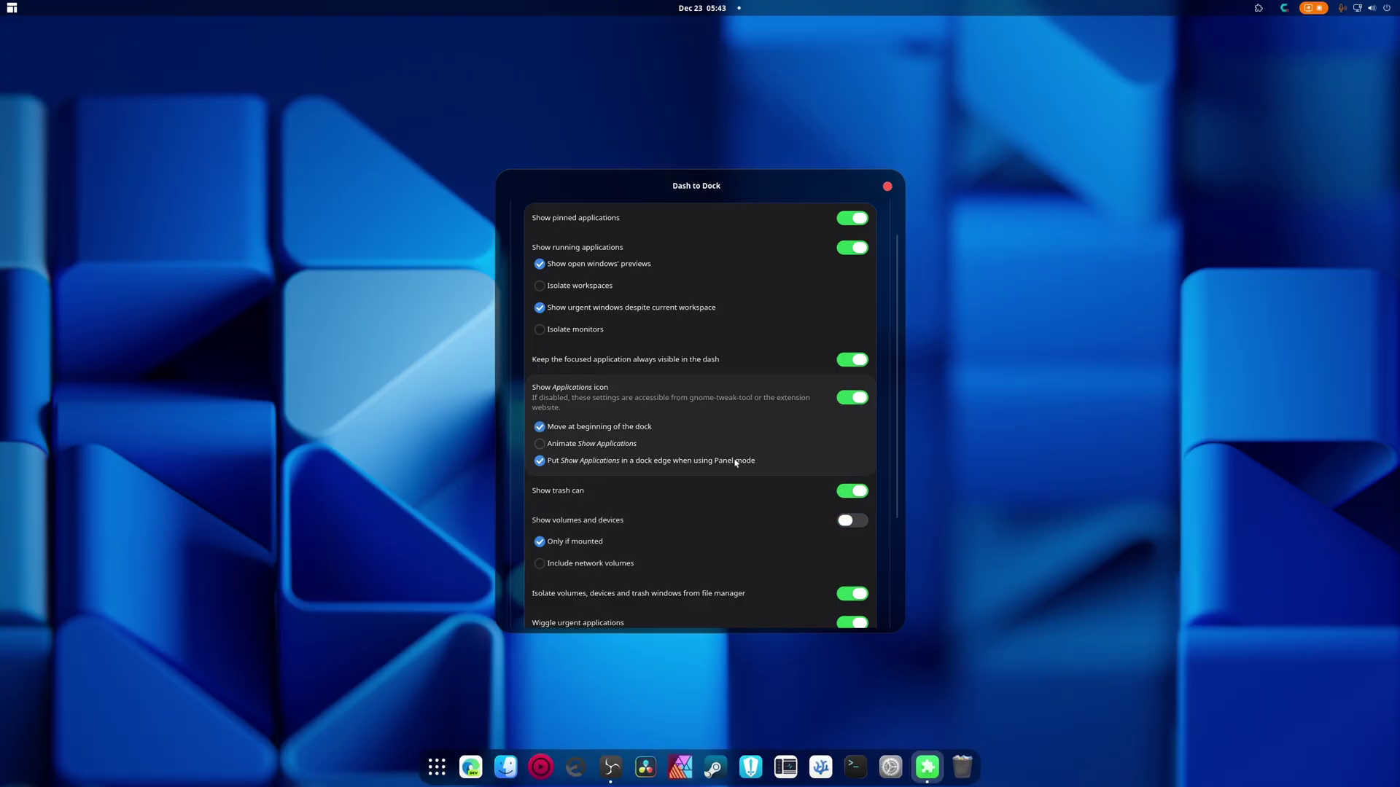
{"action": "left_click", "coordinate": [887, 188]}
In Blur my Shell's Applications page, set opacity 255 and turn off Opaque focused window.
{"action": "left_click", "coordinate": [1258, 8]}
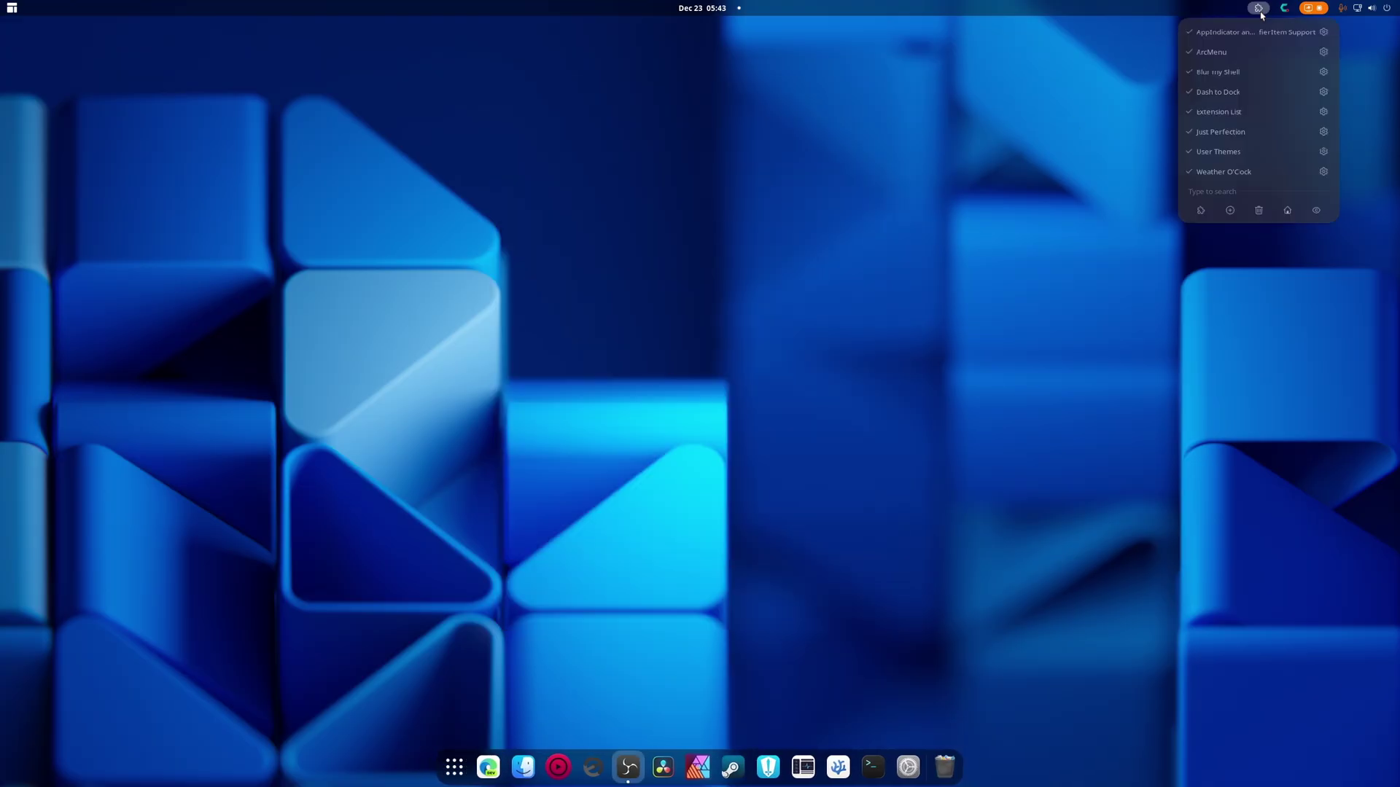
{"action": "left_click", "coordinate": [1325, 74]}
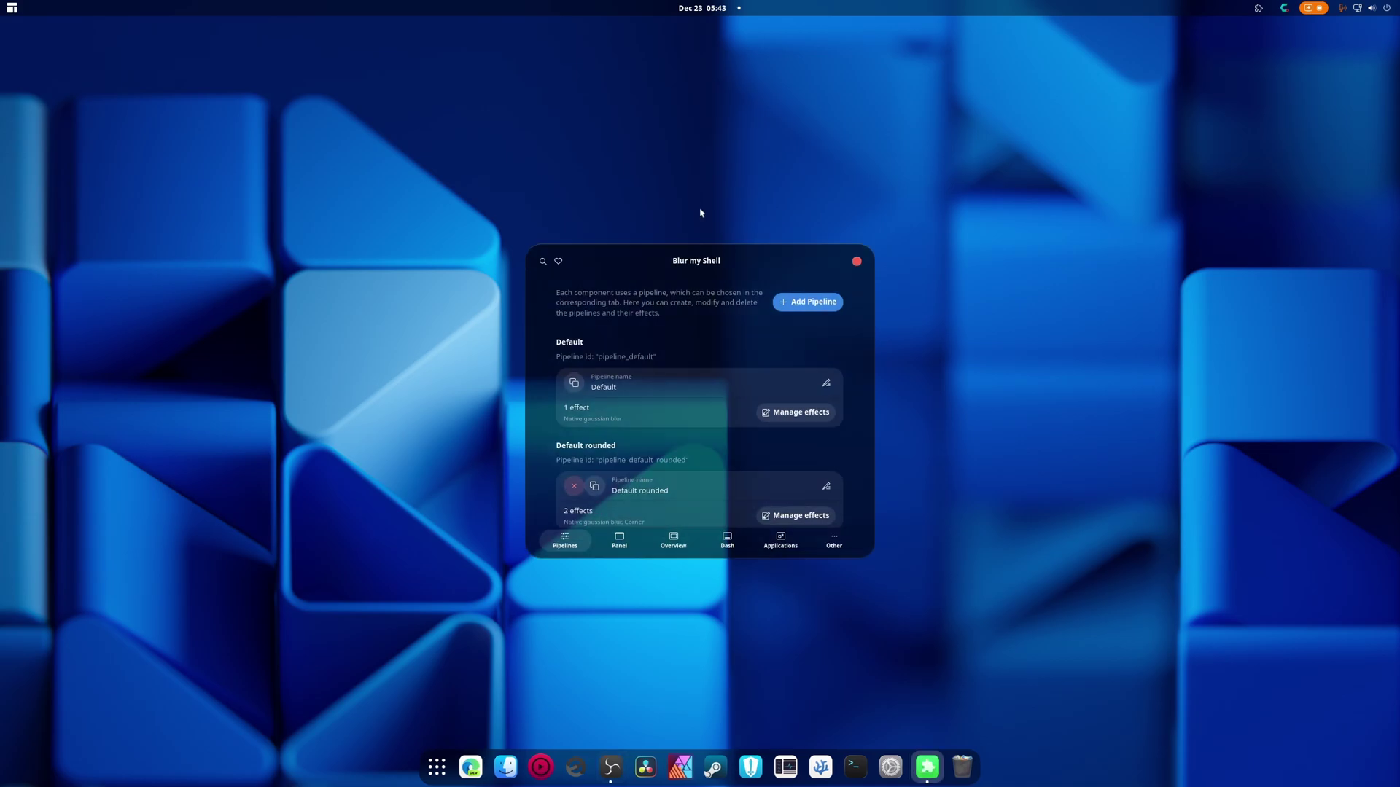
{"action": "left_click", "coordinate": [773, 545]}
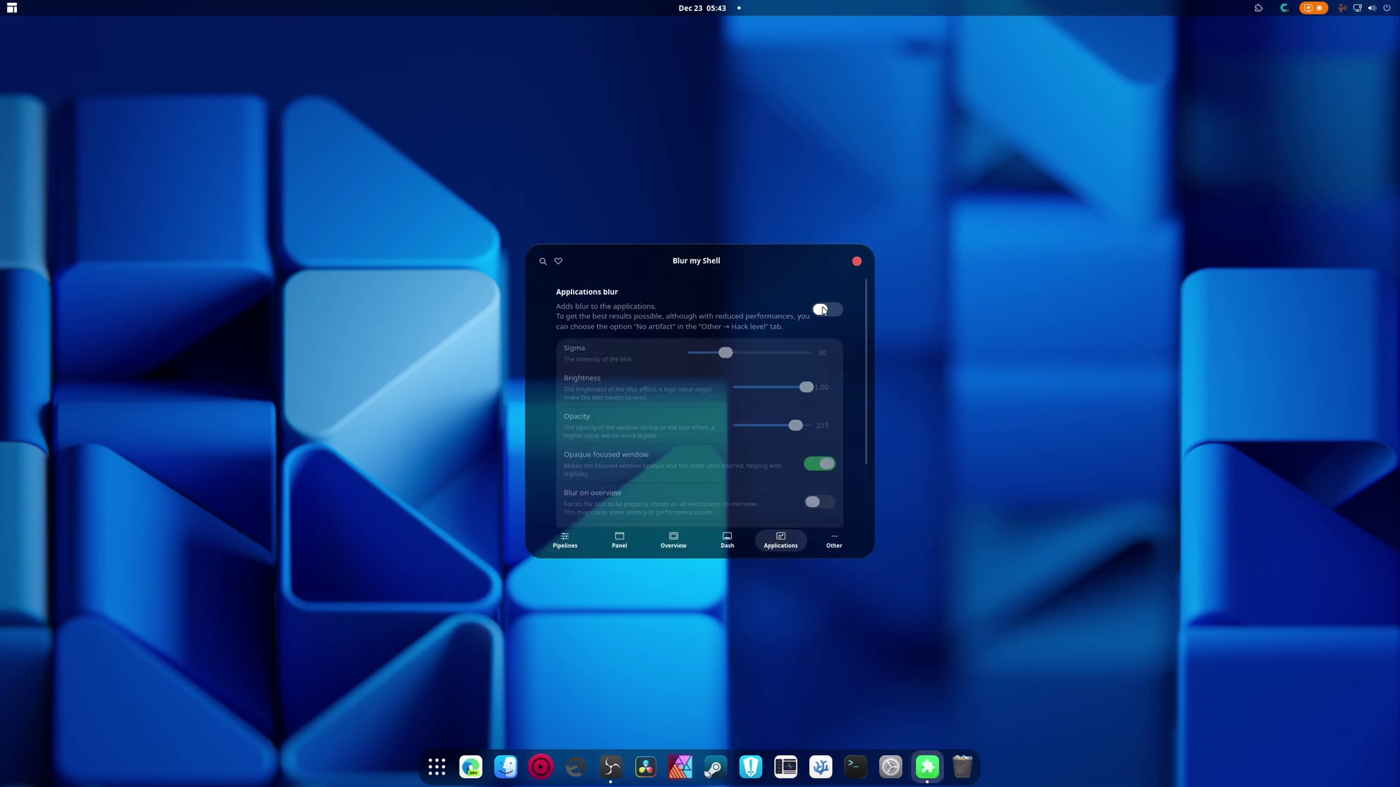
{"action": "left_click_drag", "start_coordinate": [796, 426], "coordinate": [811, 426]}
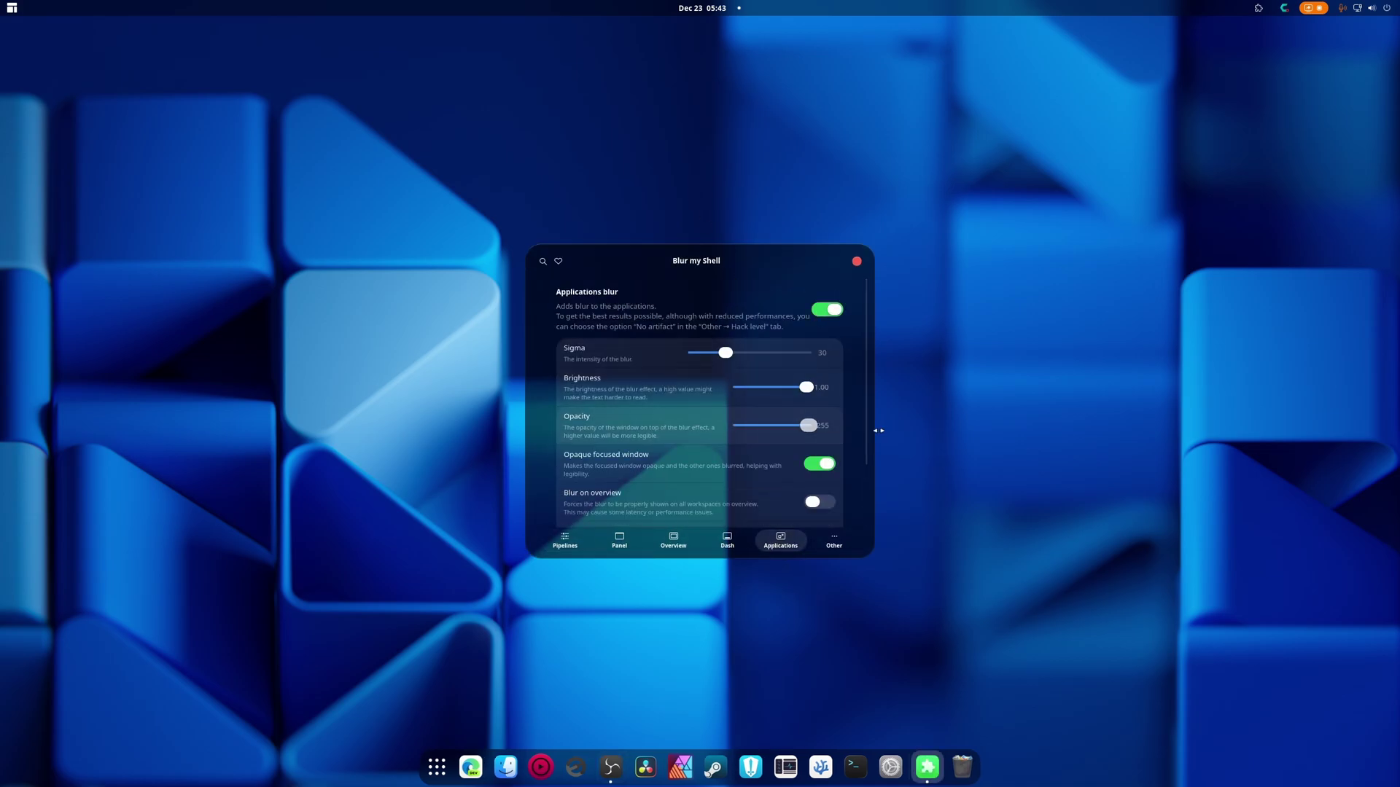
{"action": "left_click", "coordinate": [831, 464]}
Enable blur for all windows by default and set sigma to 88.
{"action": "scroll", "coordinate": [852, 487], "scroll_direction": "down", "scroll_amount": 2}
{"action": "left_click", "coordinate": [818, 471]}
{"action": "left_click_drag", "start_coordinate": [639, 276], "coordinate": [532, 272]}
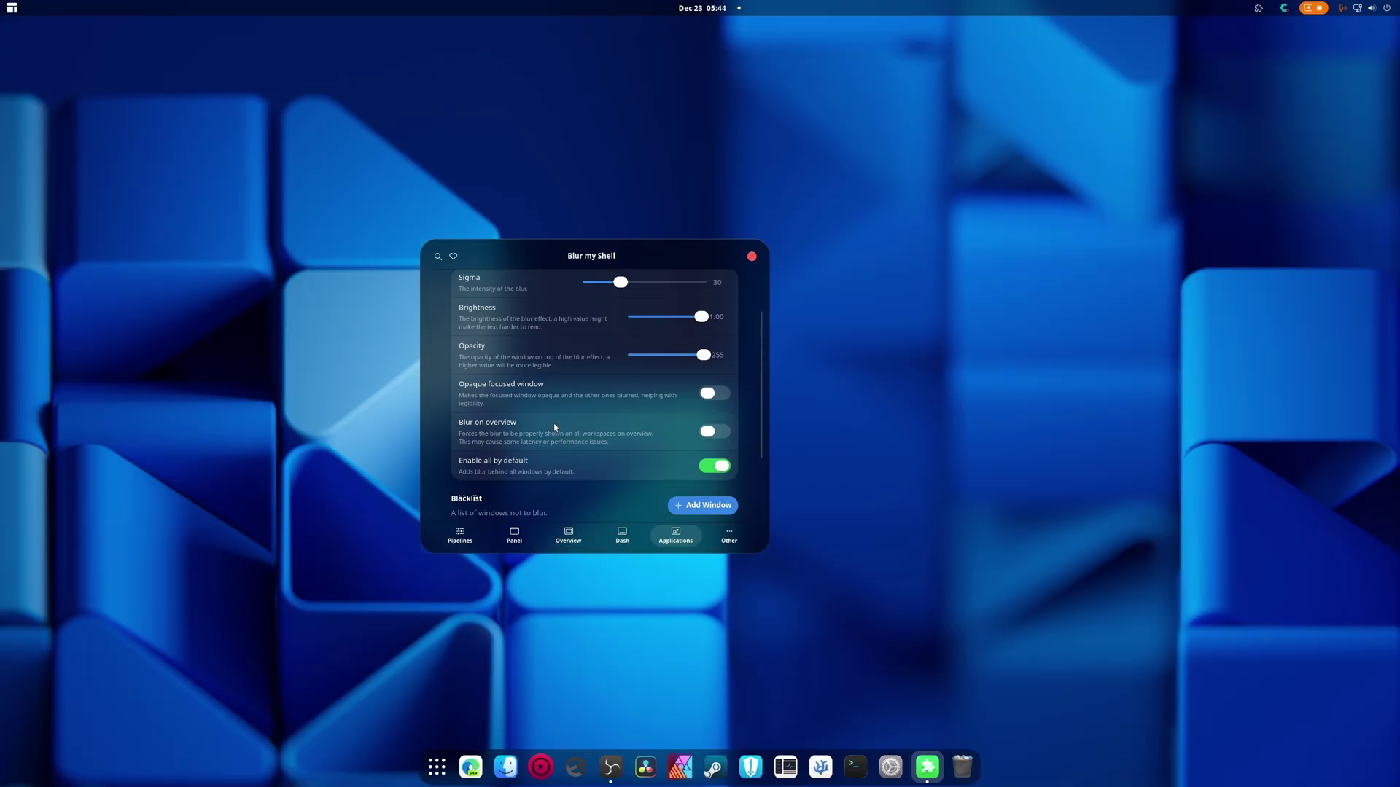
{"action": "scroll", "coordinate": [568, 408], "scroll_direction": "up", "scroll_amount": 1}
{"action": "left_click_drag", "start_coordinate": [625, 322], "coordinate": [689, 315]}
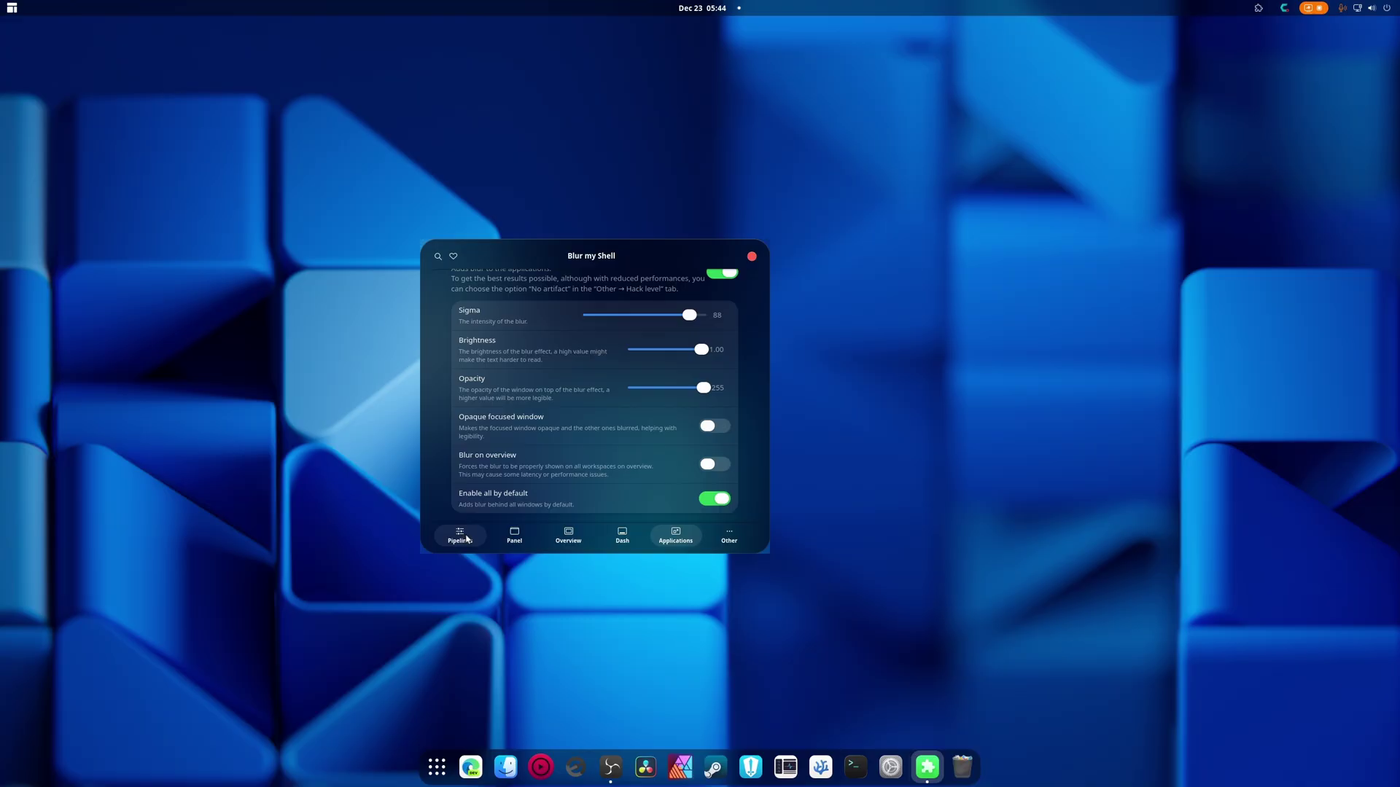
Close Blur my Shell settings and open Just Perfection's settings from the extension list.
{"action": "left_click", "coordinate": [752, 257]}
{"action": "left_click", "coordinate": [19, 9]}
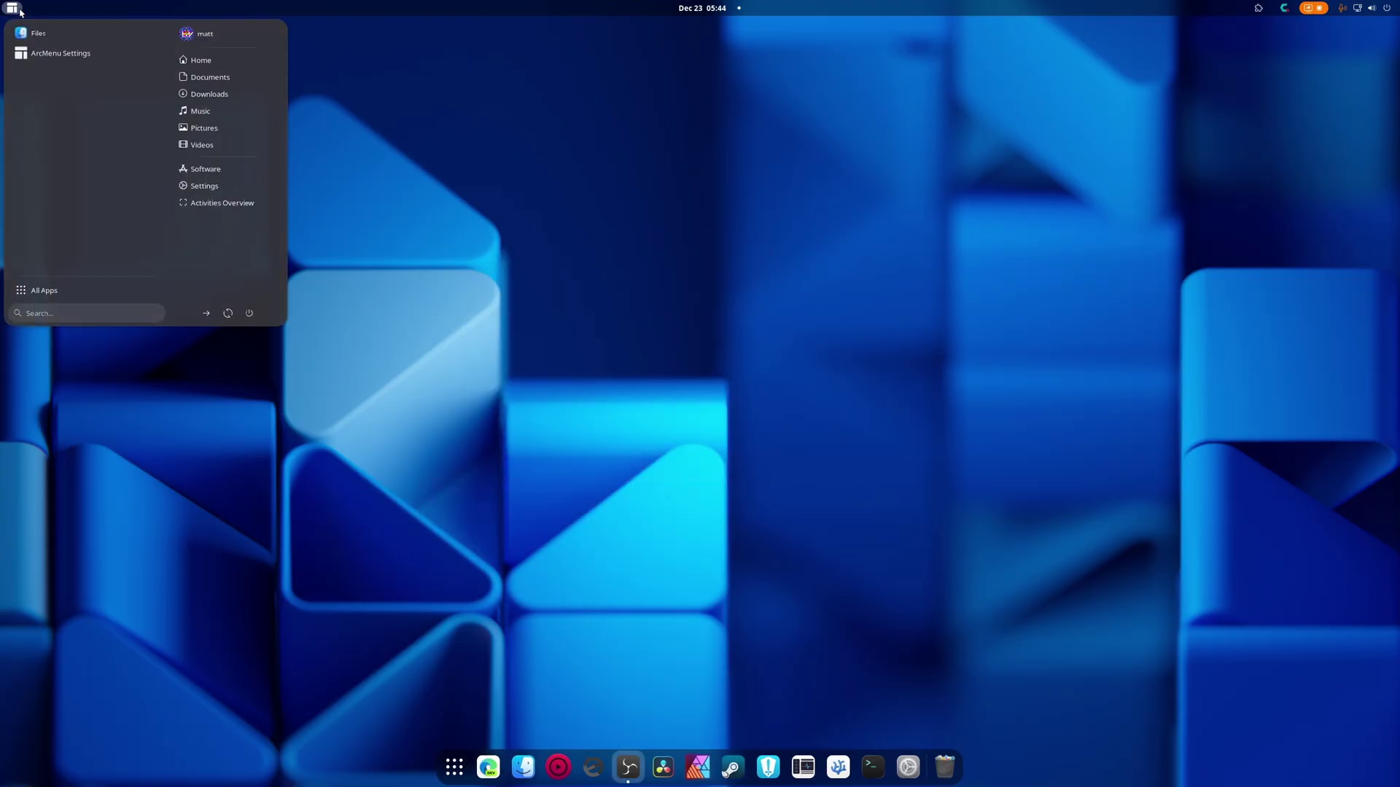
{"action": "left_click", "coordinate": [930, 311]}
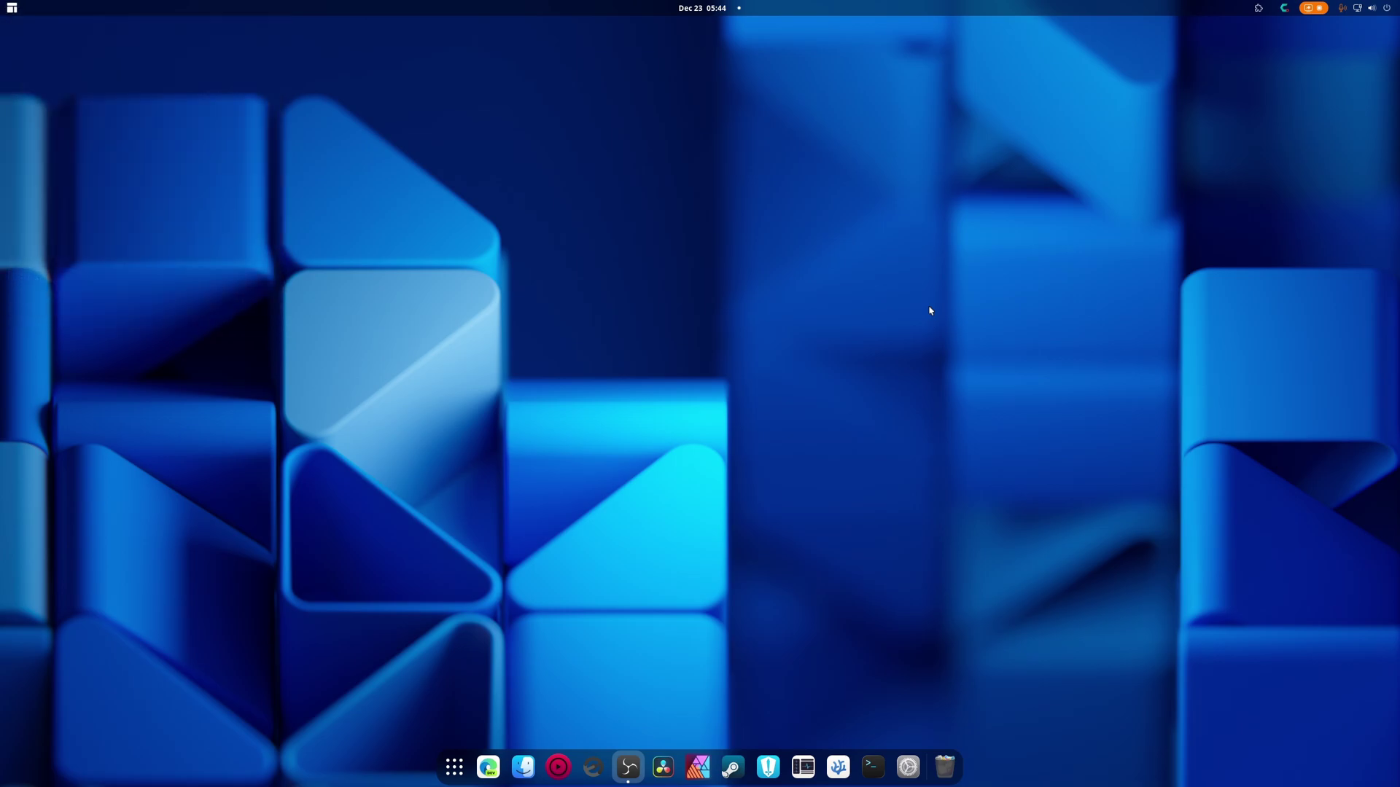
{"action": "left_click", "coordinate": [1258, 8]}
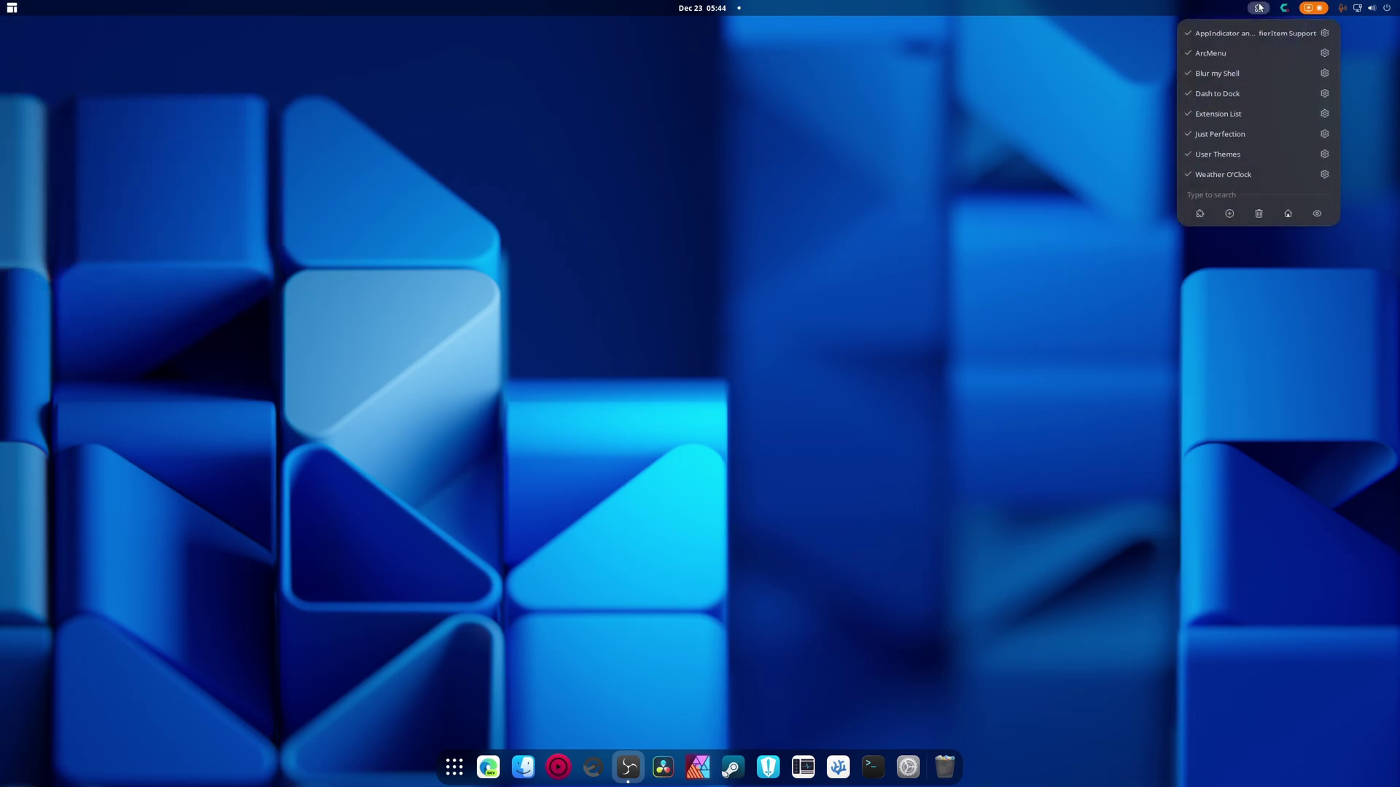
{"action": "left_click", "coordinate": [1326, 136]}
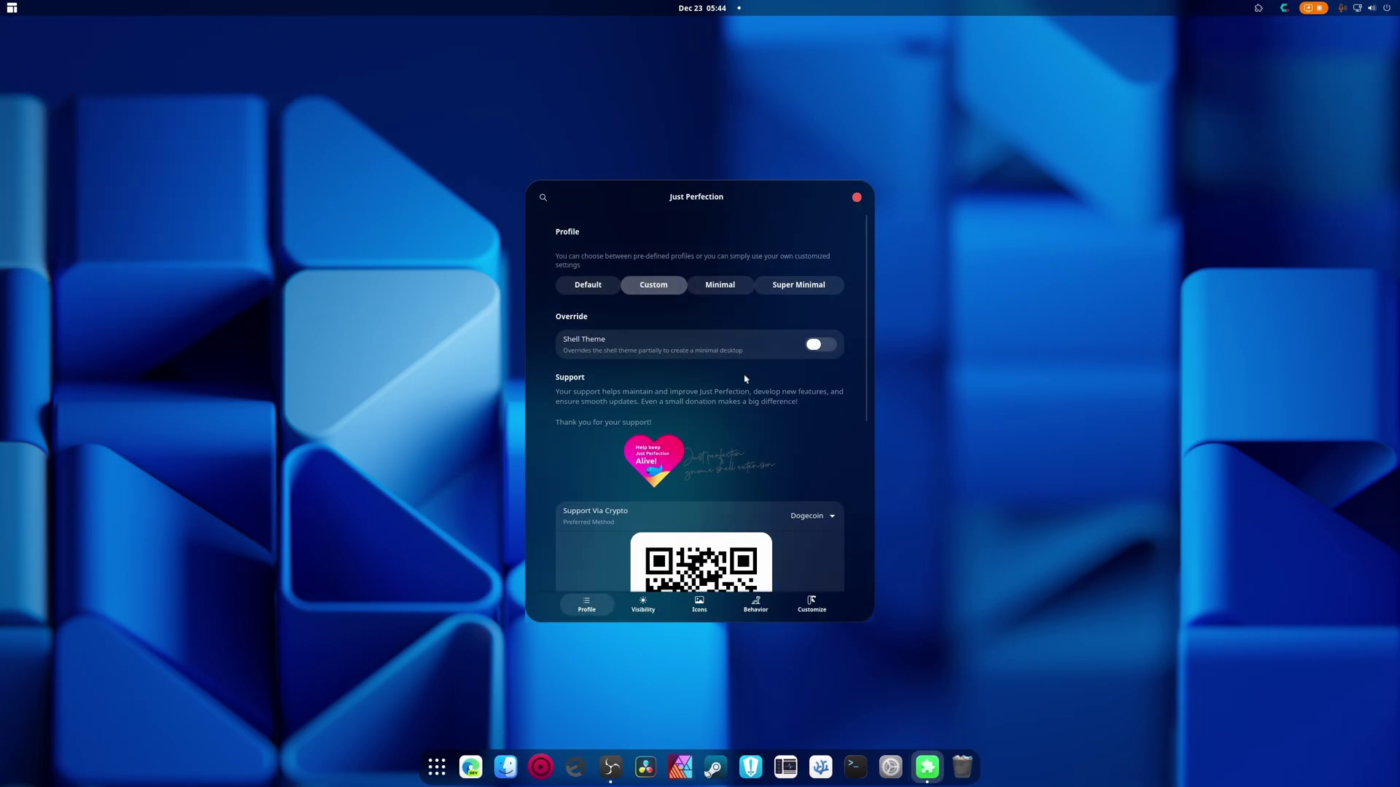
In Customize, set panel button padding to 3px and panel indicator padding to 2px.
{"action": "left_click", "coordinate": [811, 604]}
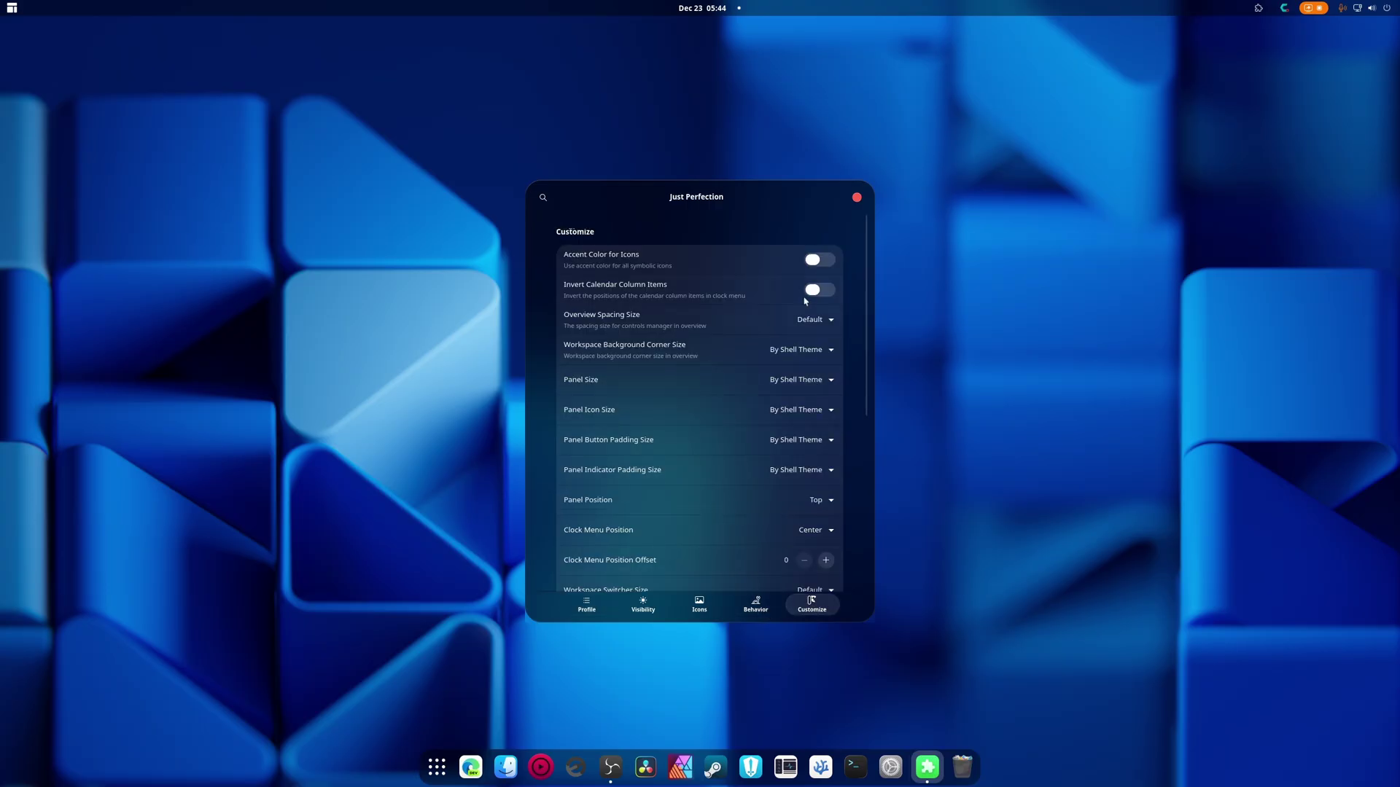
{"action": "scroll", "coordinate": [729, 390], "scroll_direction": "down", "scroll_amount": 1}
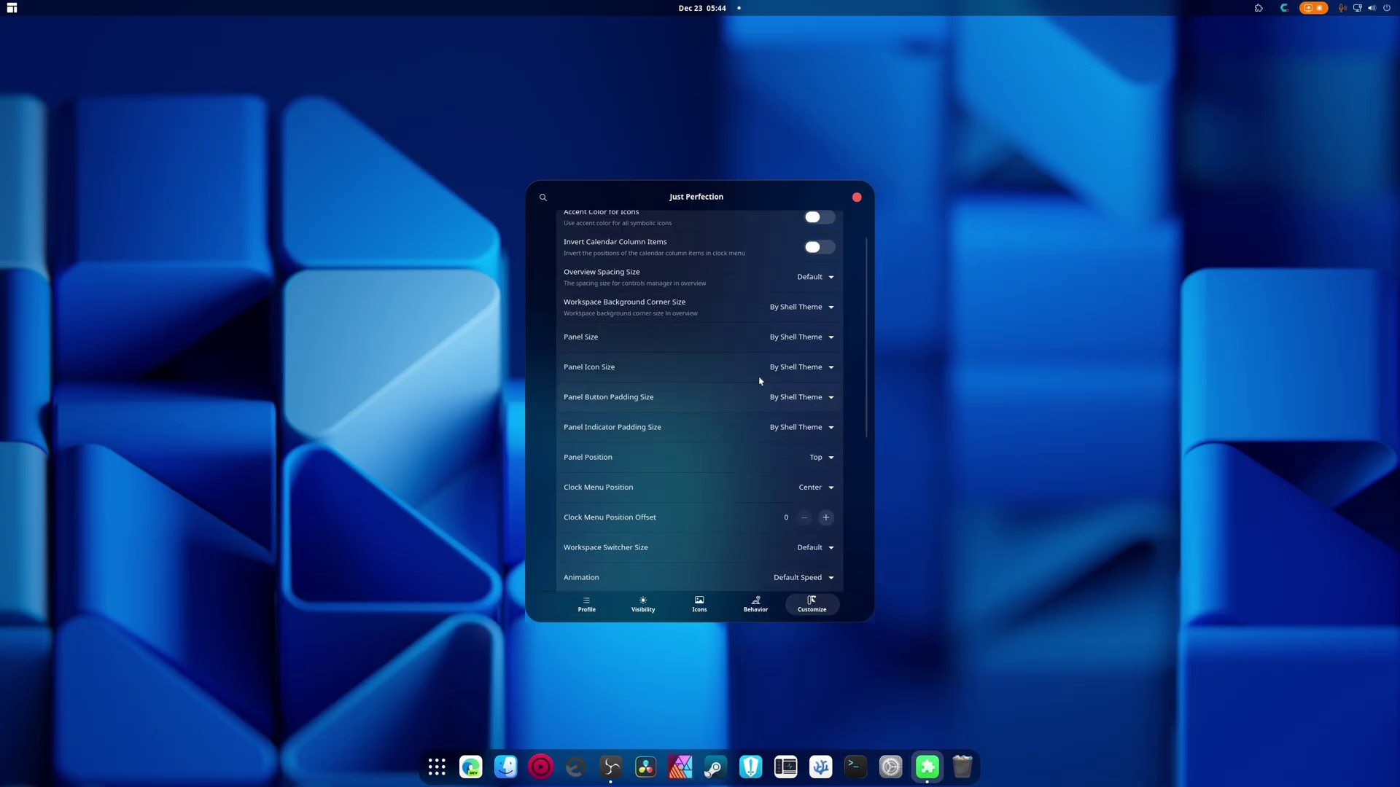
{"action": "left_click", "coordinate": [801, 397]}
{"action": "left_click", "coordinate": [825, 487]}
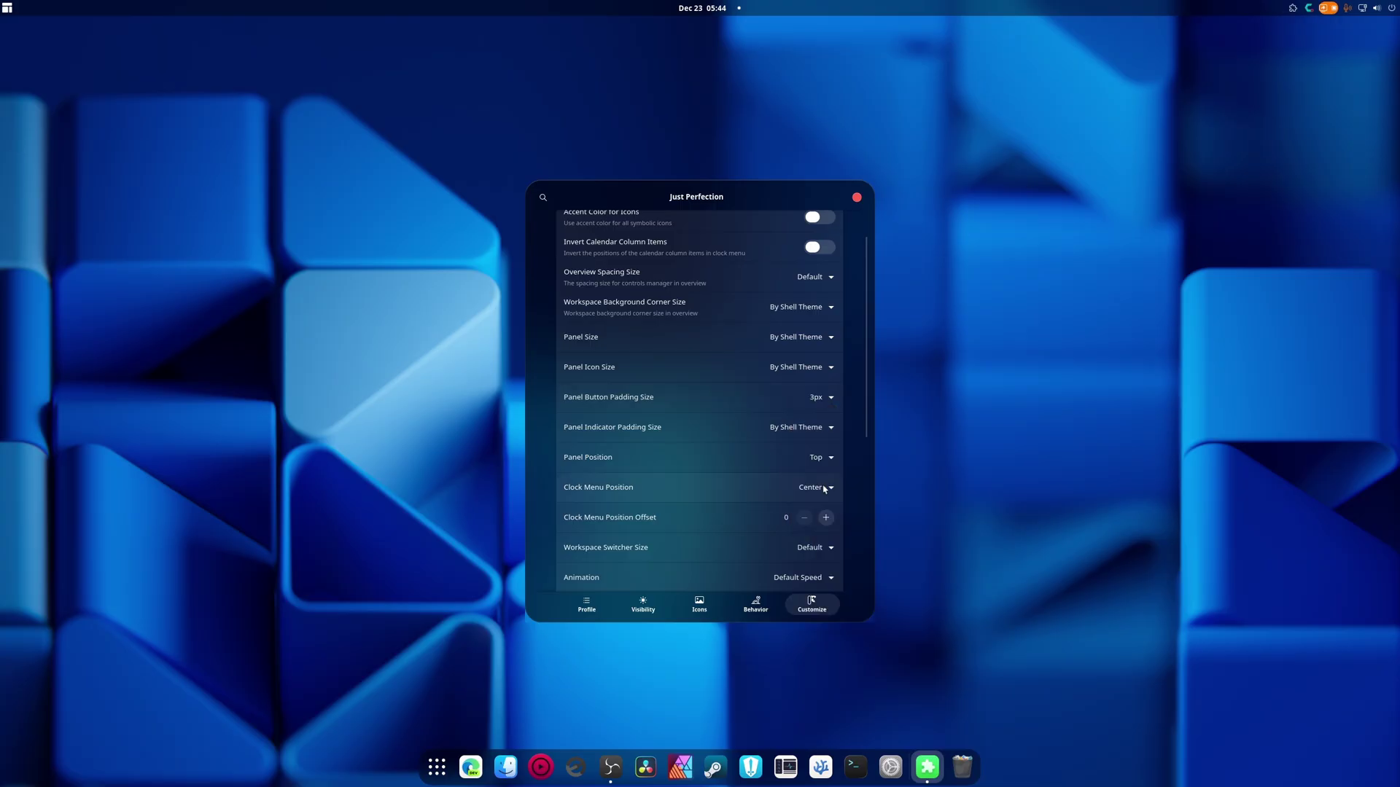
{"action": "left_click", "coordinate": [807, 437]}
{"action": "left_click", "coordinate": [809, 480]}
Place the clock menu on the right with a position offset of 7.
{"action": "scroll", "coordinate": [729, 455], "scroll_direction": "down", "scroll_amount": 1}
{"action": "left_click", "coordinate": [804, 441]}
{"action": "left_click", "coordinate": [793, 478]}
{"action": "left_click", "coordinate": [826, 475]}
{"action": "left_click", "coordinate": [826, 475]}
{"action": "left_click", "coordinate": [826, 475]}
{"action": "left_click", "coordinate": [826, 475]}
{"action": "left_click", "coordinate": [826, 475]}
{"action": "left_click", "coordinate": [826, 475]}
{"action": "left_click", "coordinate": [826, 475]}
Set the dash icon size to 40px and close Just Perfection settings.
{"action": "scroll", "coordinate": [729, 511], "scroll_direction": "down", "scroll_amount": 2}
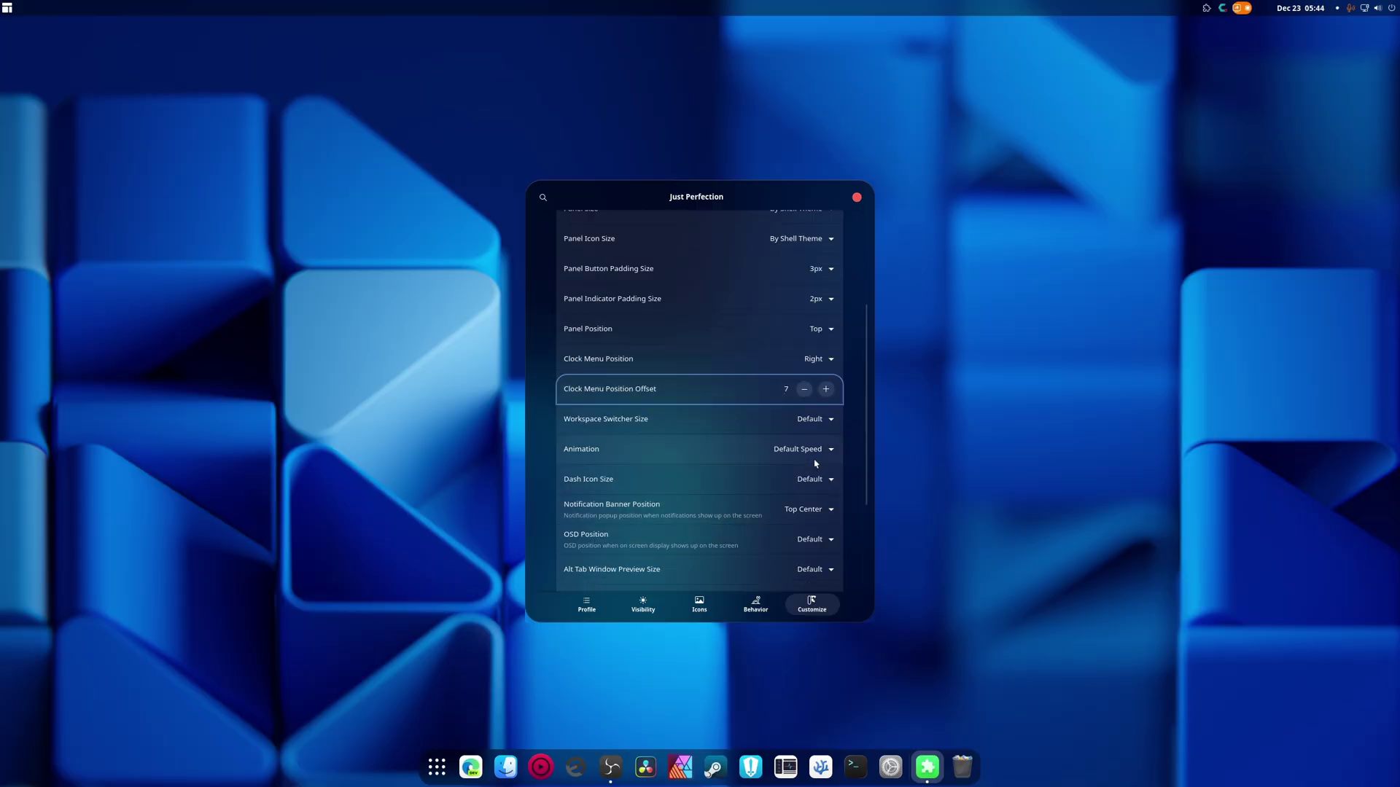
{"action": "left_click", "coordinate": [831, 479]}
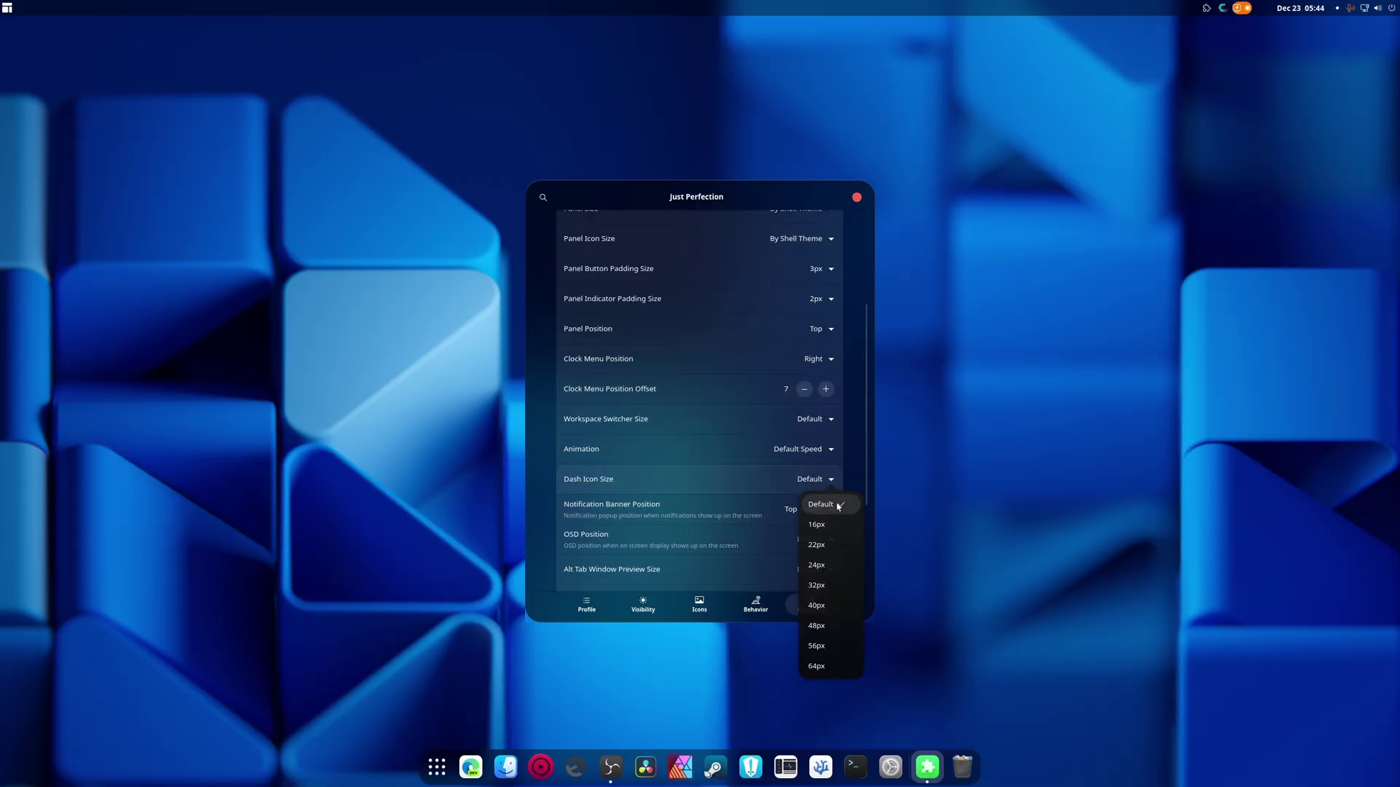
{"action": "left_click", "coordinate": [835, 608]}
{"action": "scroll", "coordinate": [850, 487], "scroll_direction": "down", "scroll_amount": 2}
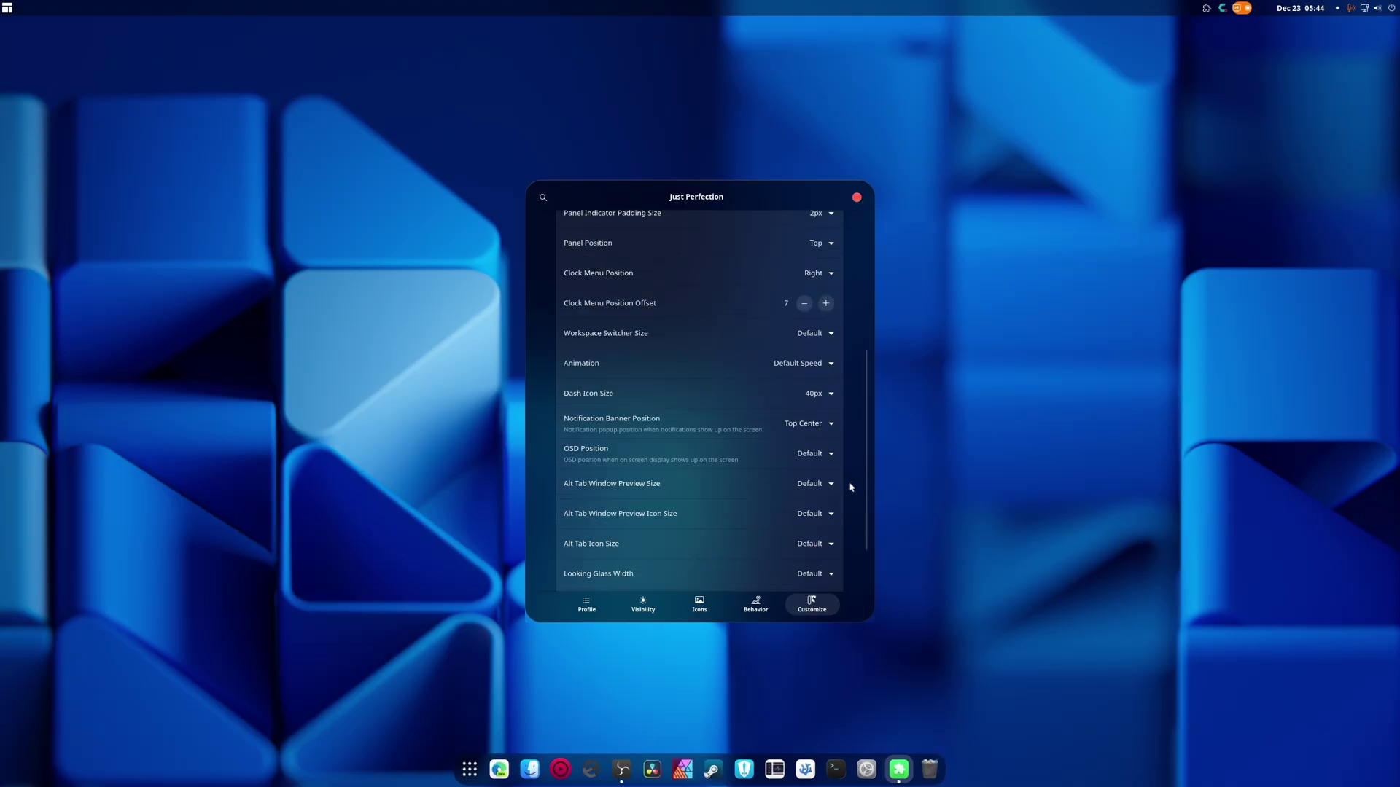
{"action": "left_click", "coordinate": [856, 198]}
Choose Halifax, Canada as the weather location via the clock menu, then open Quick Settings.
{"action": "left_click", "coordinate": [1300, 10]}
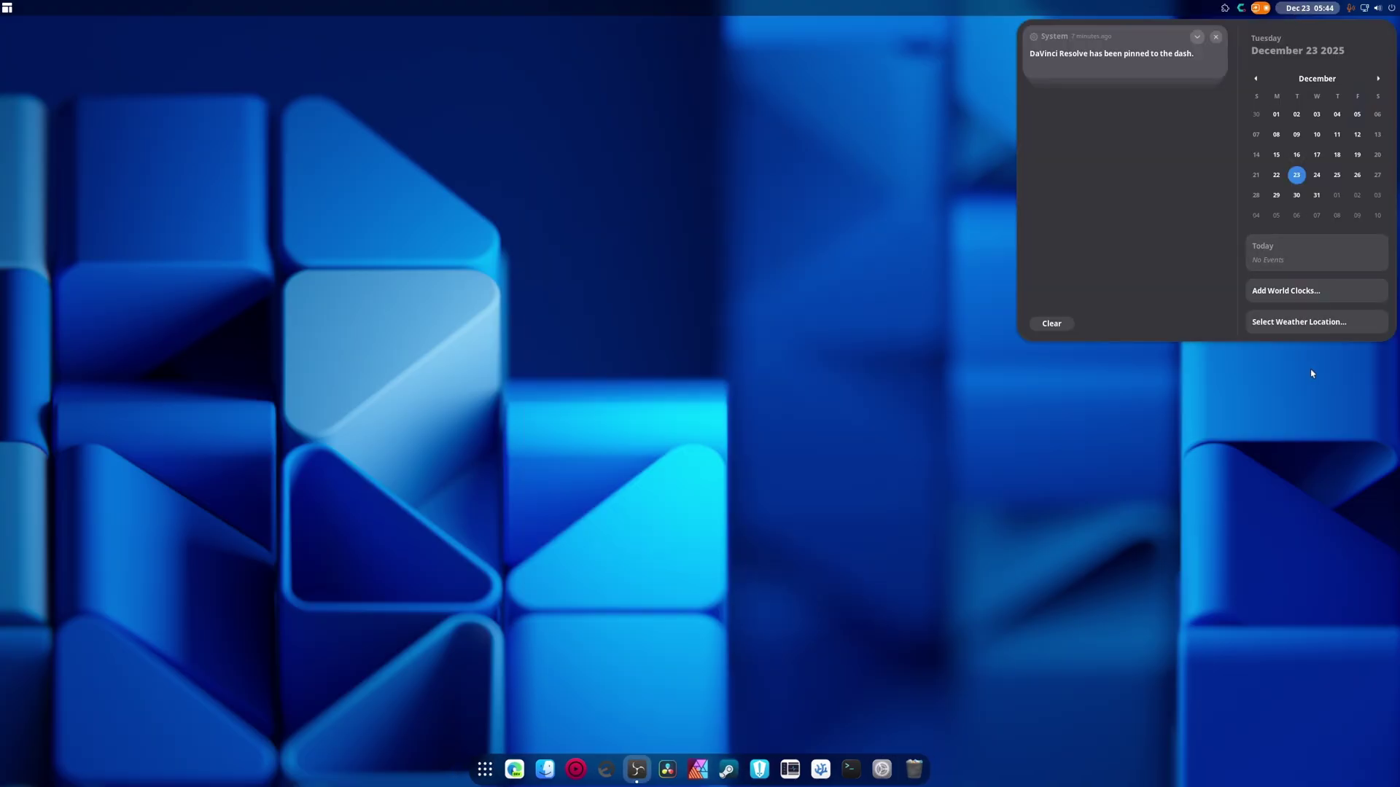
{"action": "left_click", "coordinate": [1299, 322]}
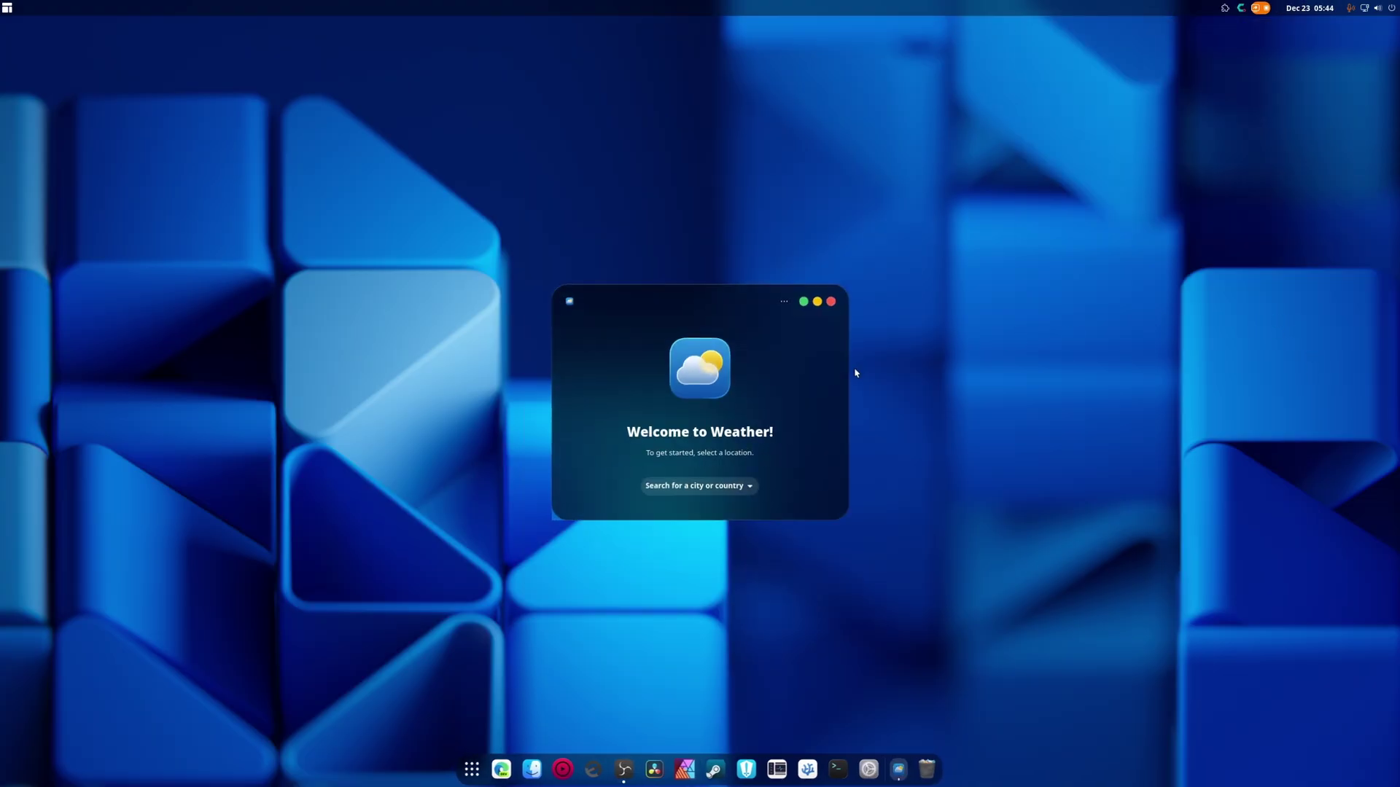
{"action": "left_click", "coordinate": [727, 496]}
{"action": "type", "text": "halifax"}
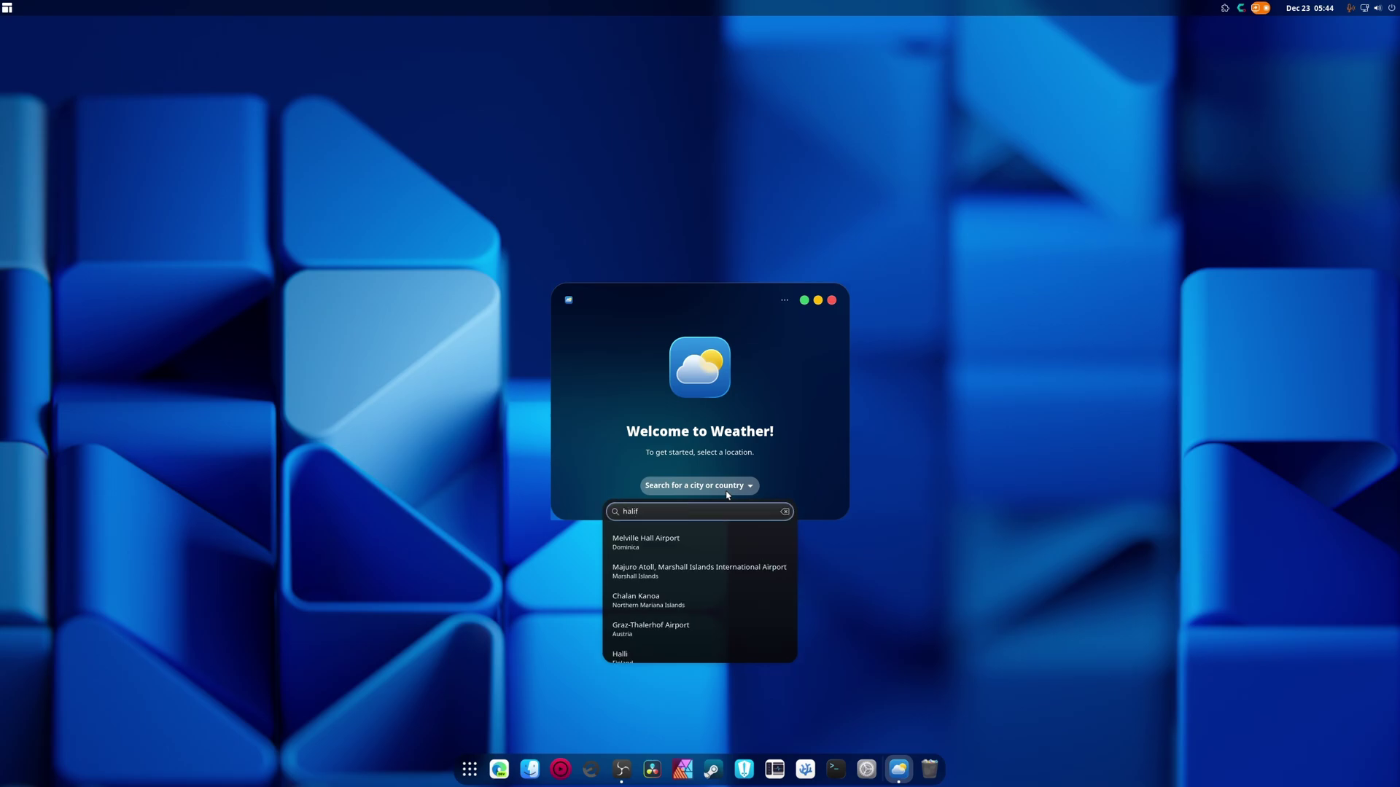
{"action": "left_click", "coordinate": [687, 577]}
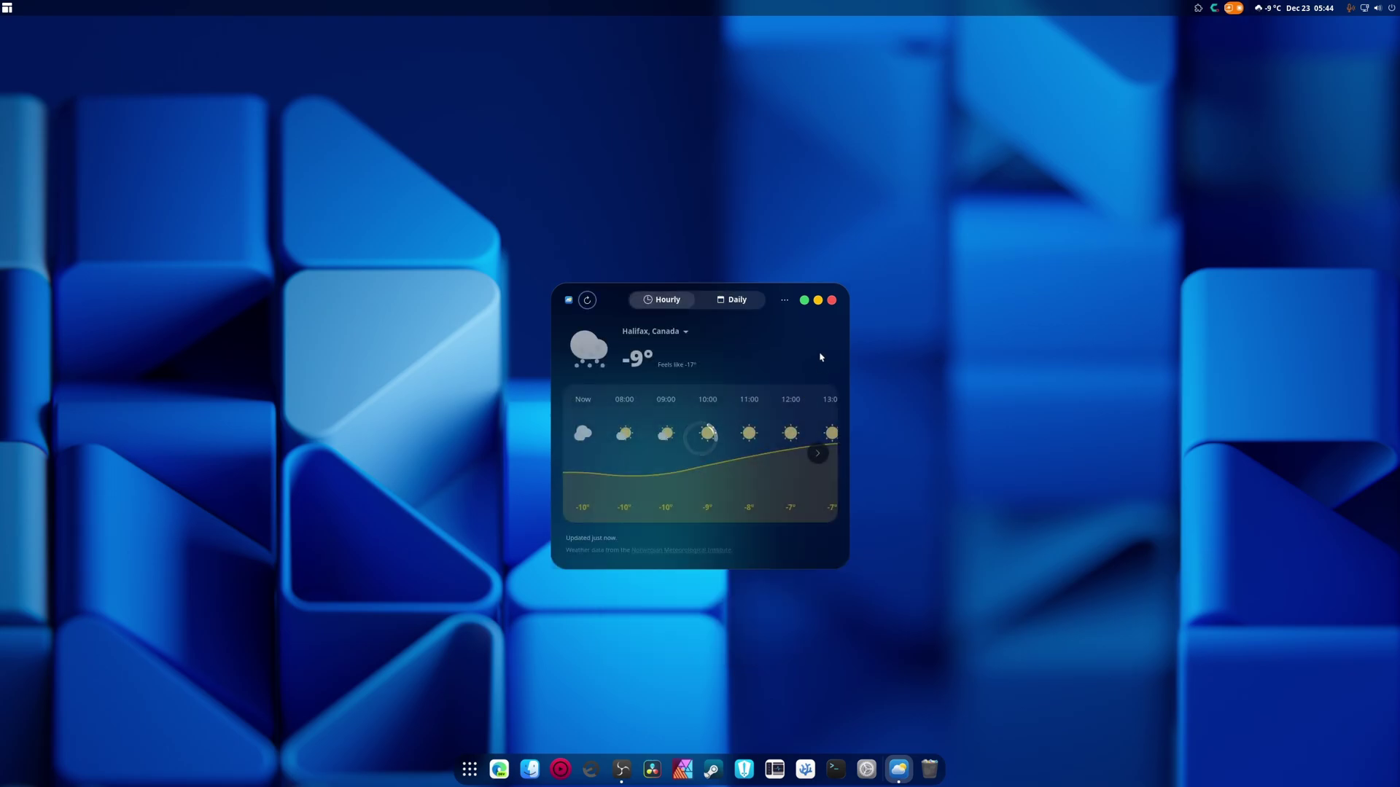
{"action": "left_click", "coordinate": [832, 300]}
{"action": "left_click", "coordinate": [1357, 8]}
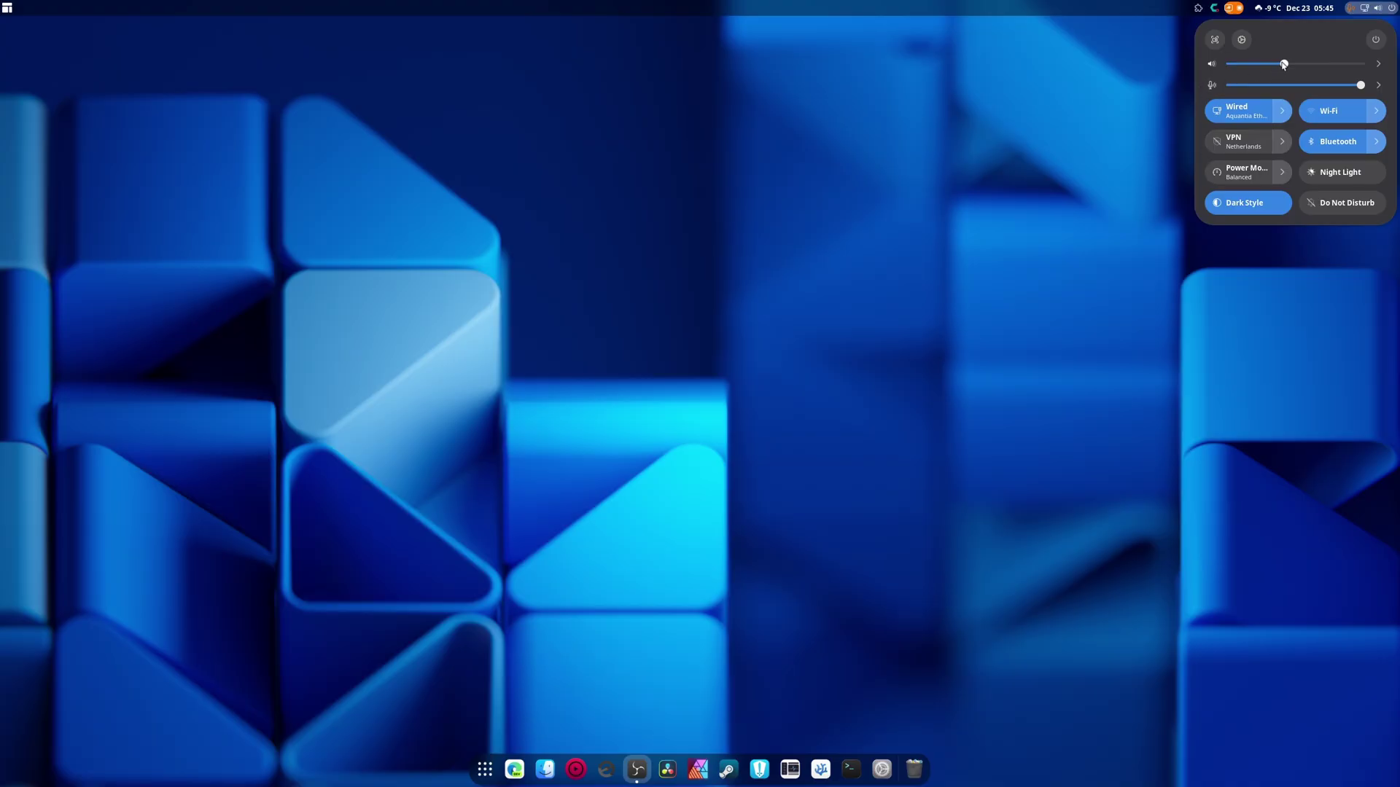
Open ArcMenu Settings' Menu Button page and browse files for a custom icon.
{"action": "left_click", "coordinate": [1019, 263]}
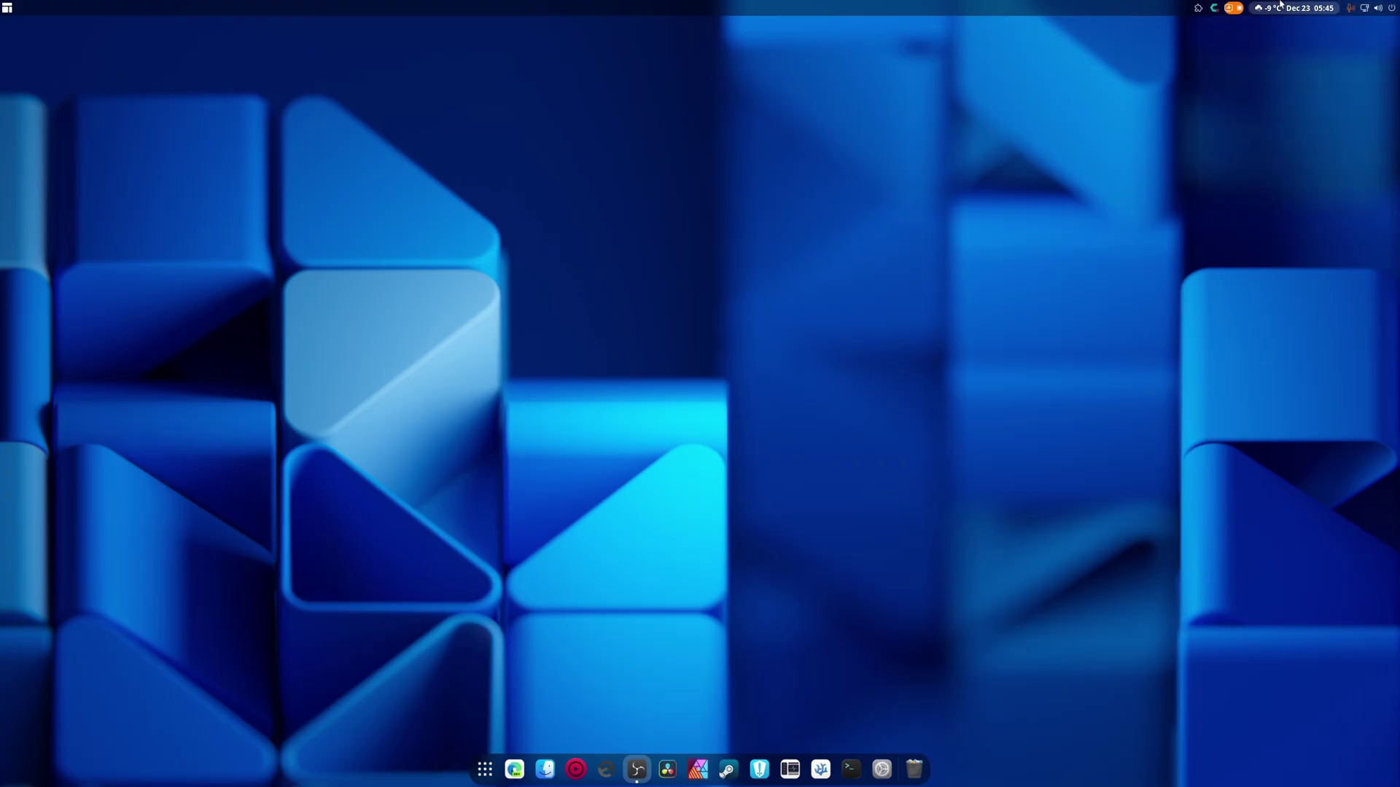
{"action": "right_click", "coordinate": [7, 8]}
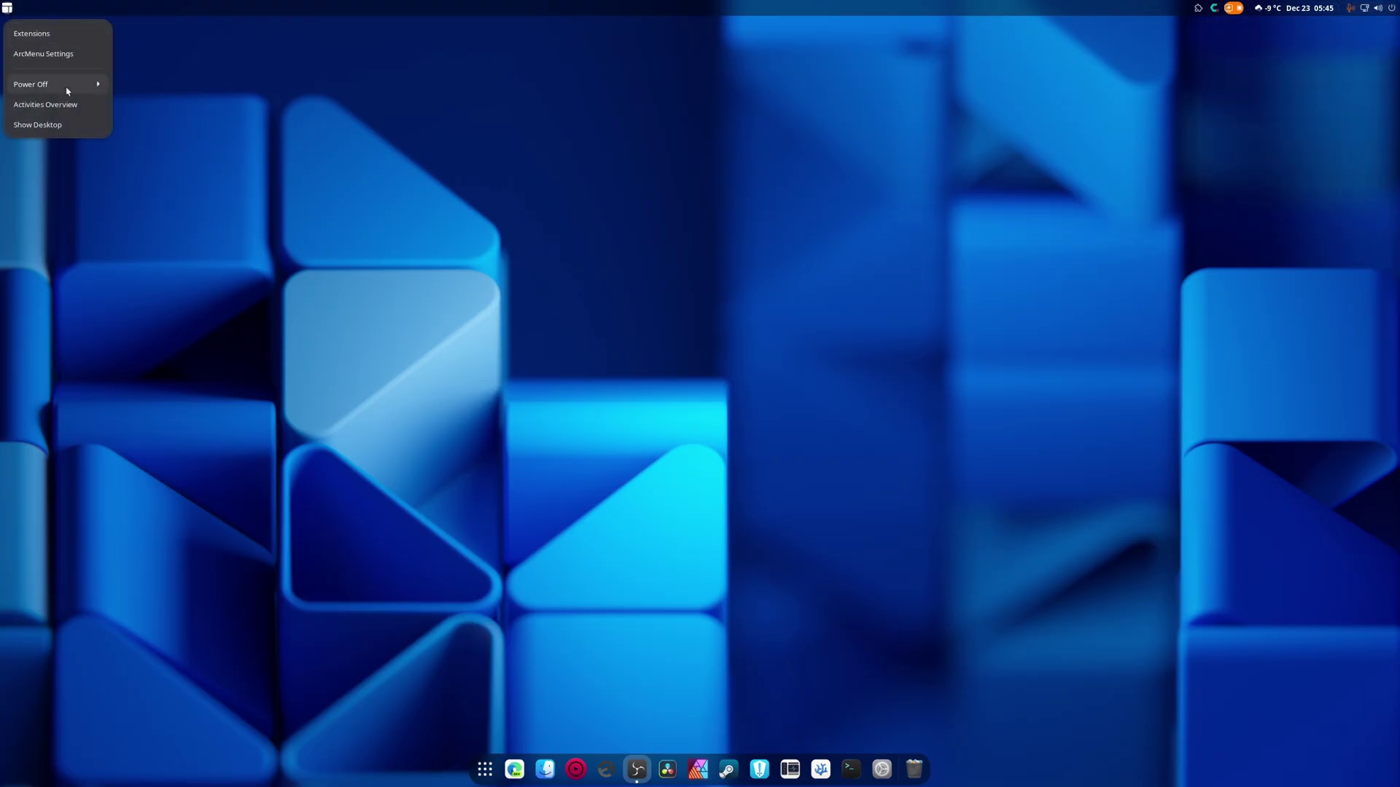
{"action": "left_click", "coordinate": [33, 48]}
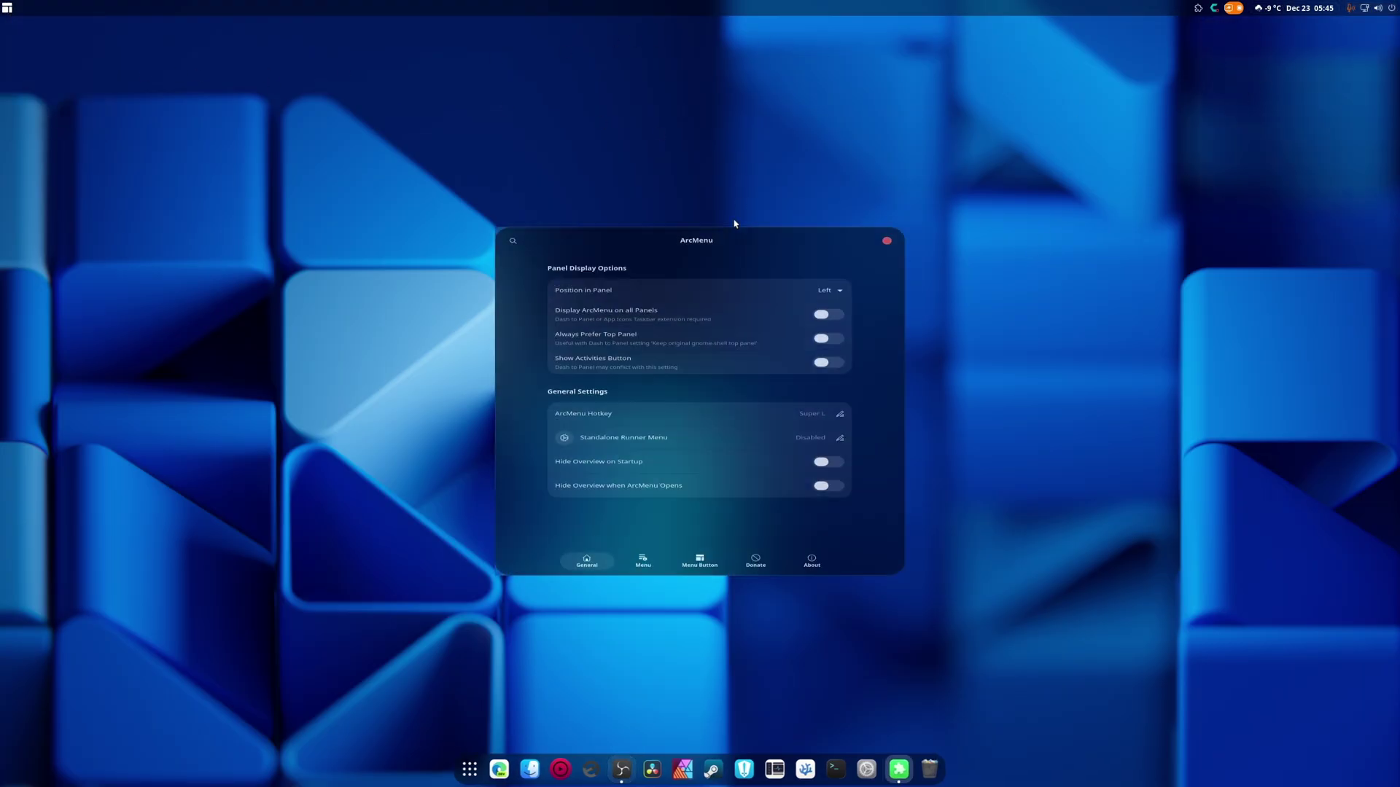
{"action": "left_click", "coordinate": [642, 602]}
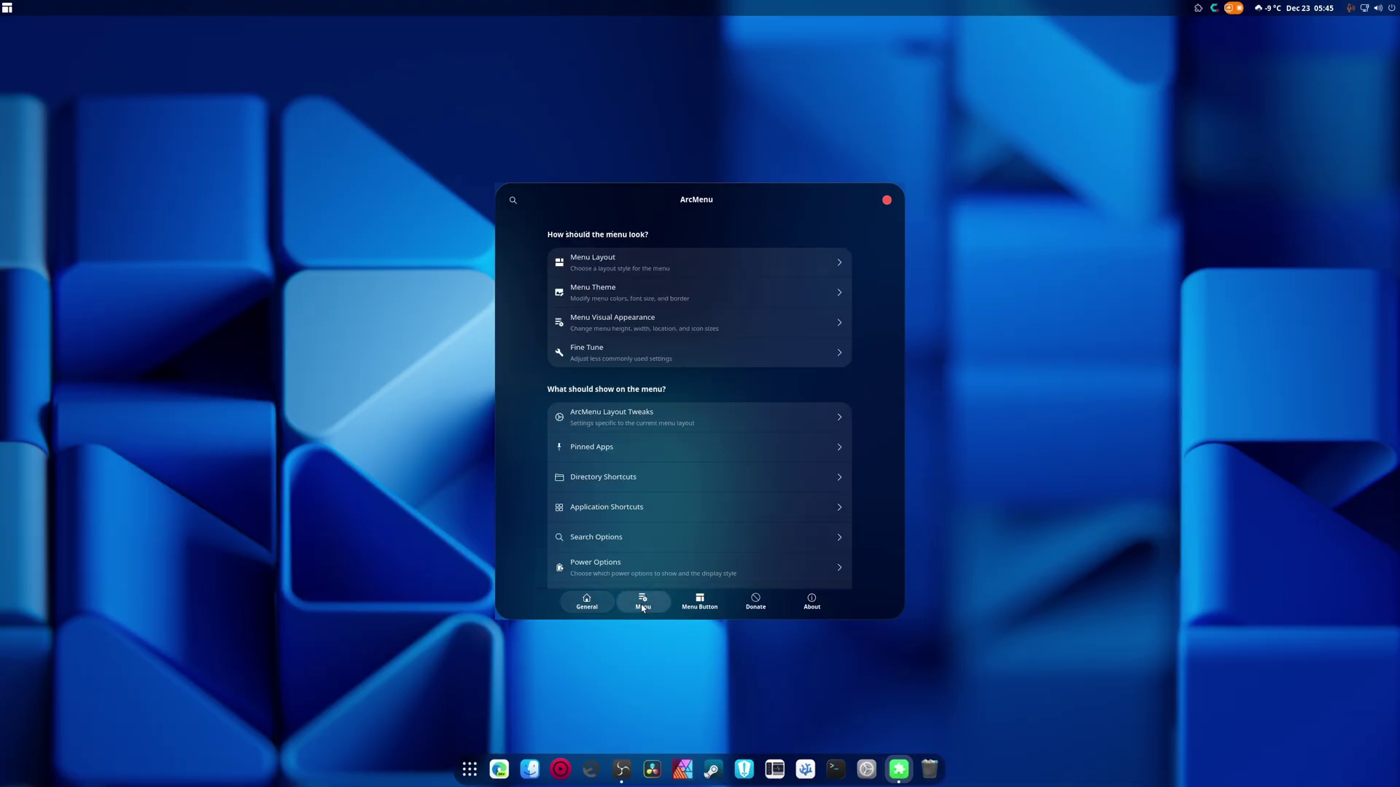
{"action": "left_click", "coordinate": [699, 605]}
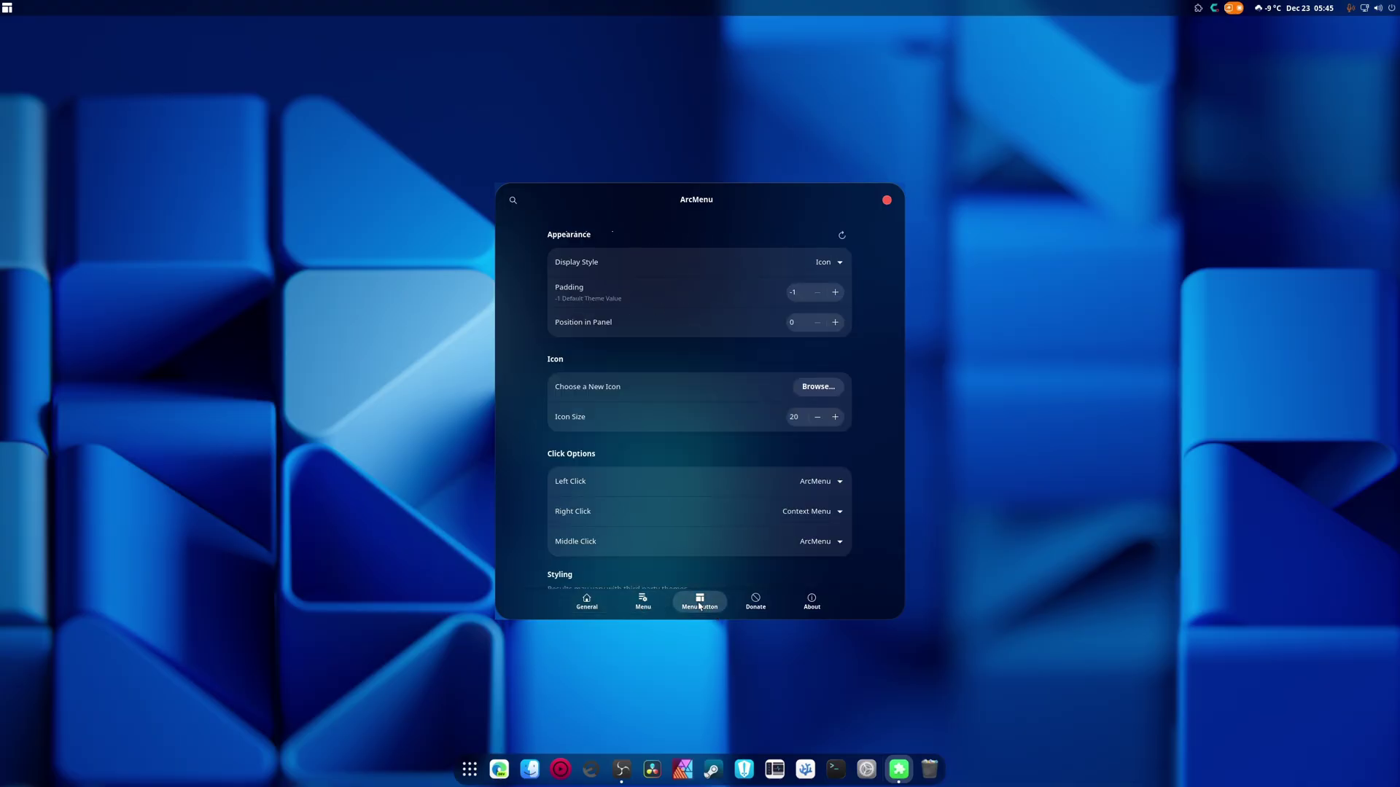
{"action": "left_click", "coordinate": [818, 386]}
{"action": "left_click", "coordinate": [728, 541]}
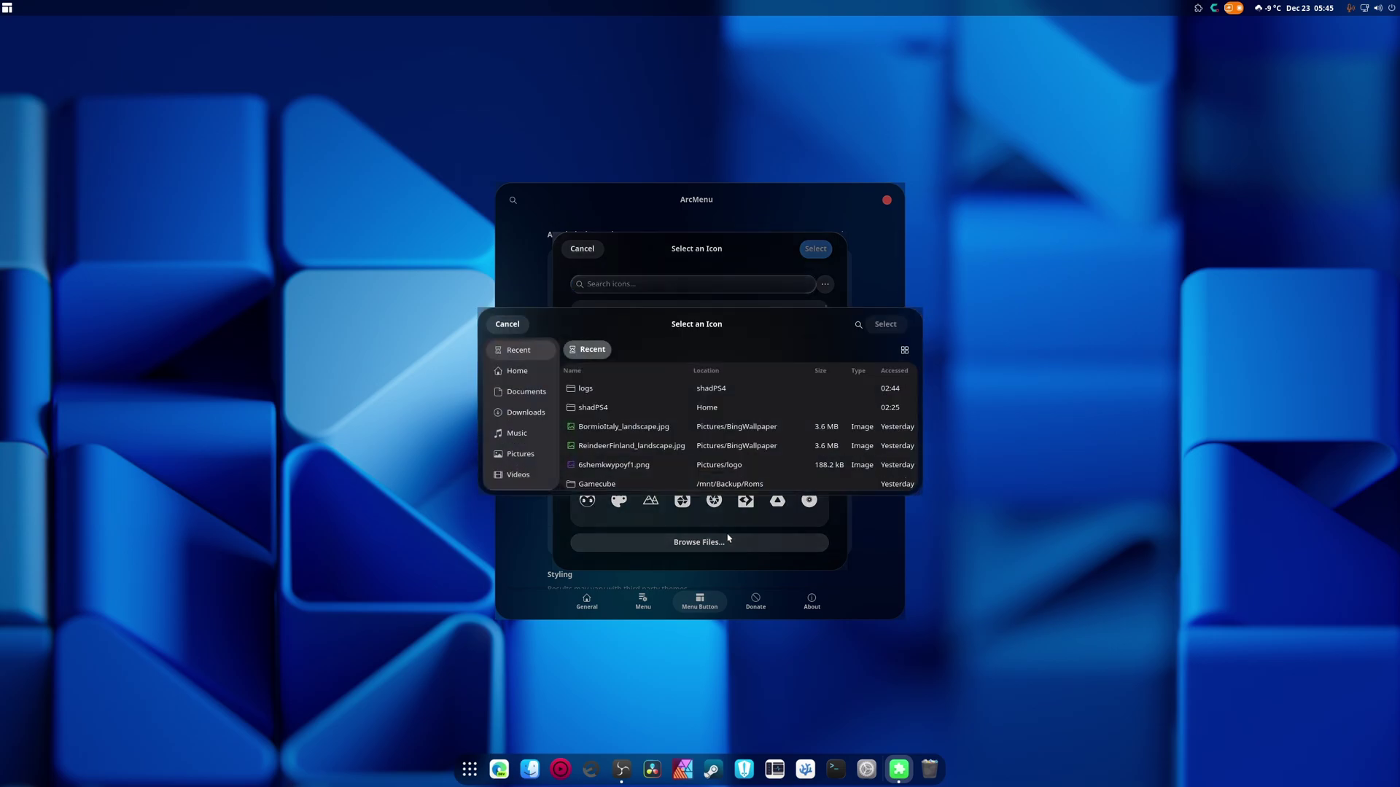
Open the Pictures › logo folder in the file picker and show files as thumbnails.
{"action": "left_click", "coordinate": [525, 453]}
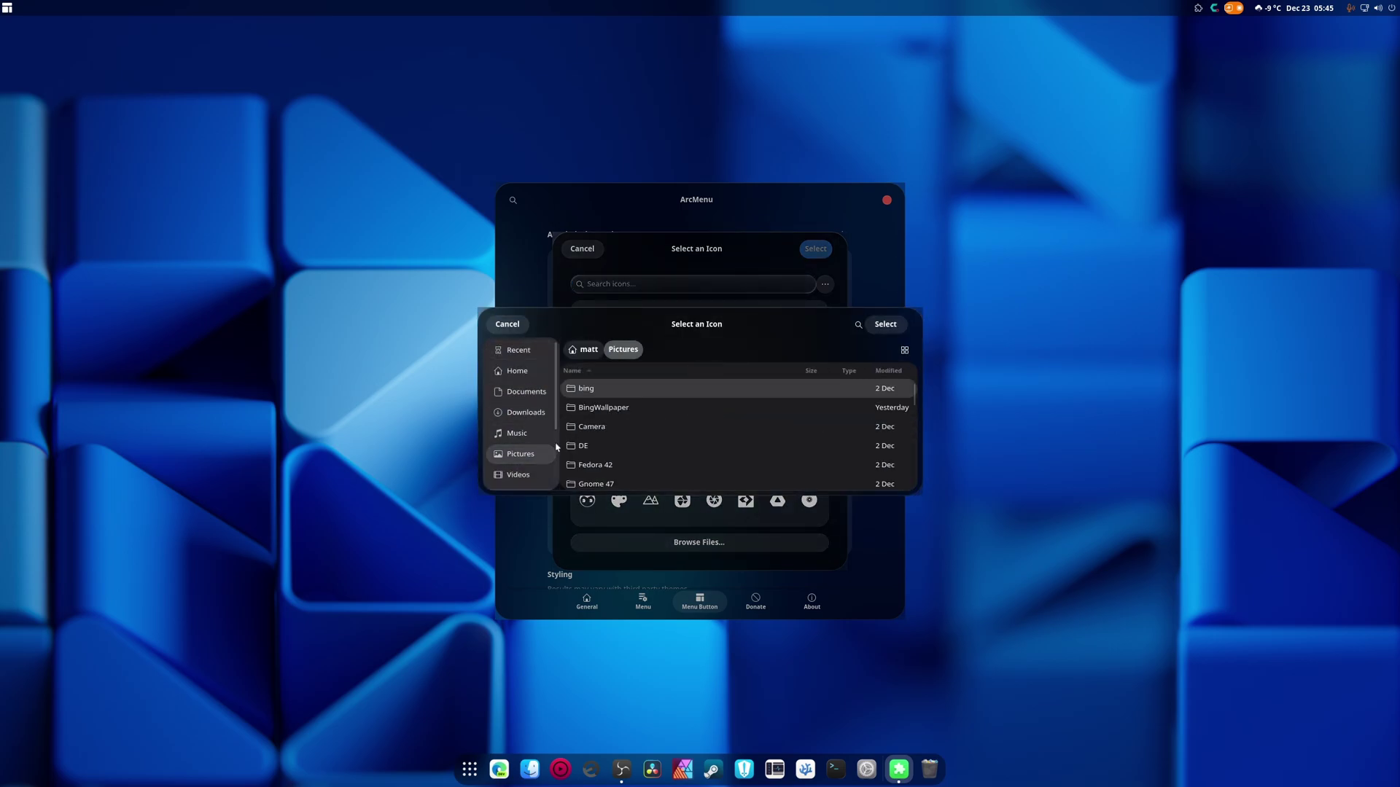
{"action": "scroll", "coordinate": [672, 470], "scroll_direction": "down", "scroll_amount": 3}
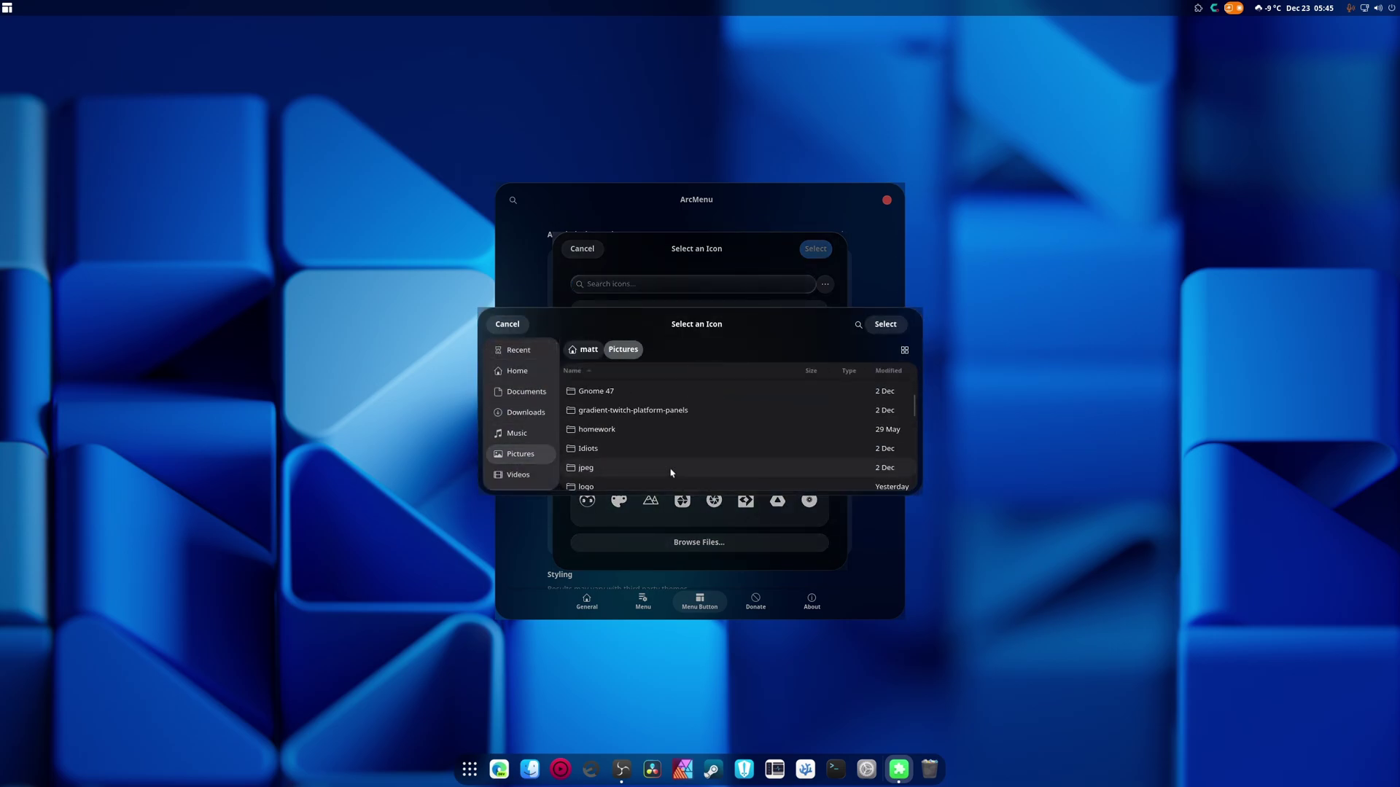
{"action": "double_click", "coordinate": [626, 451]}
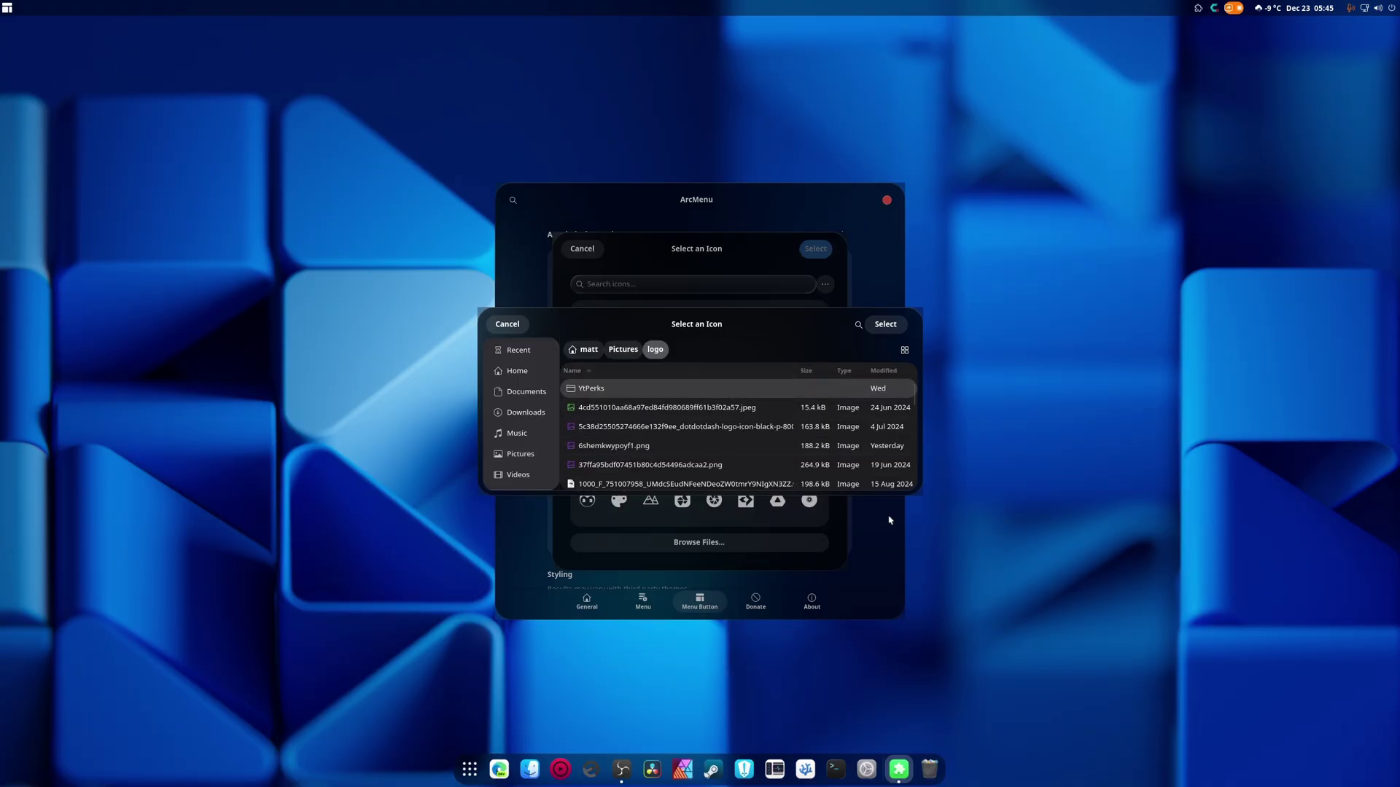
{"action": "left_click_drag", "start_coordinate": [917, 491], "coordinate": [951, 638]}
{"action": "scroll", "coordinate": [734, 550], "scroll_direction": "down", "scroll_amount": 5}
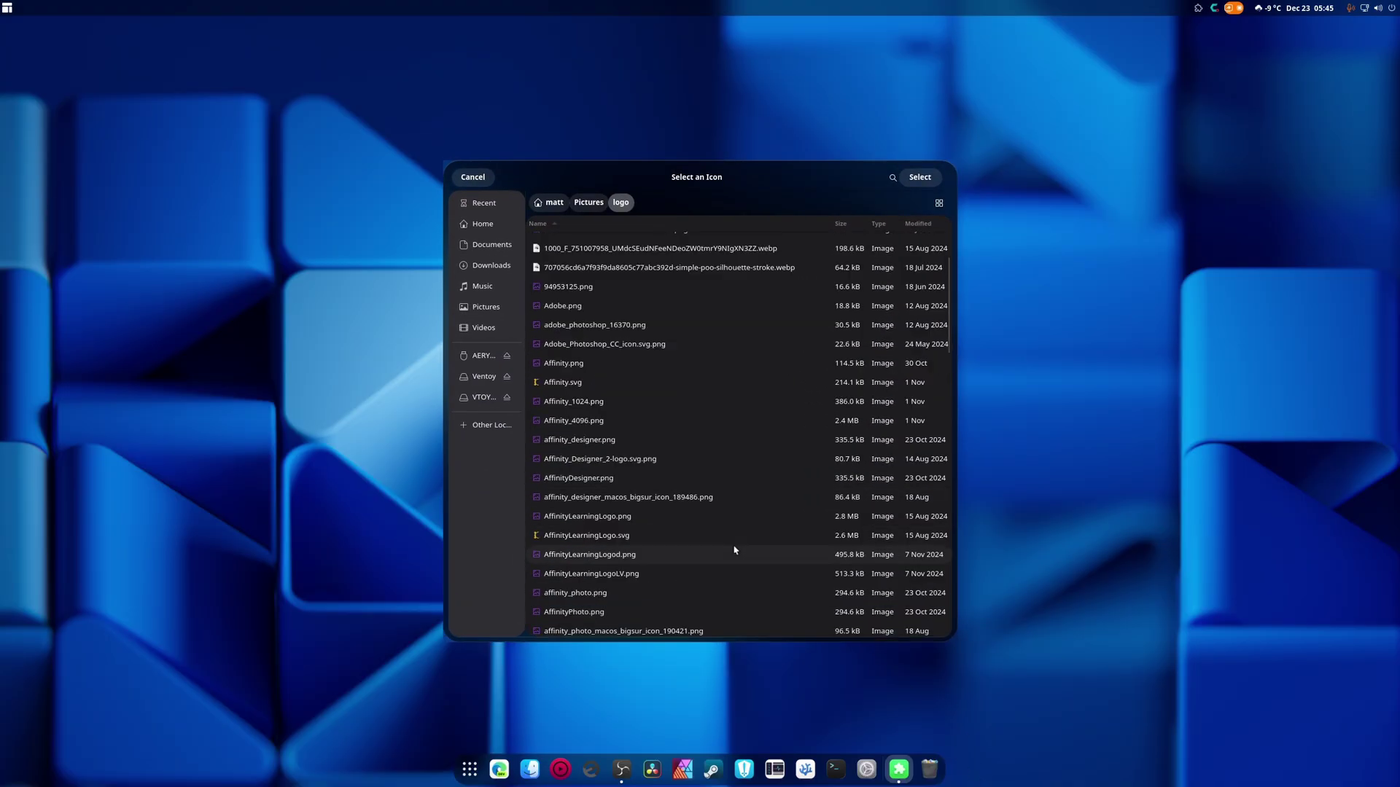
{"action": "scroll", "coordinate": [735, 550], "scroll_direction": "down", "scroll_amount": 10}
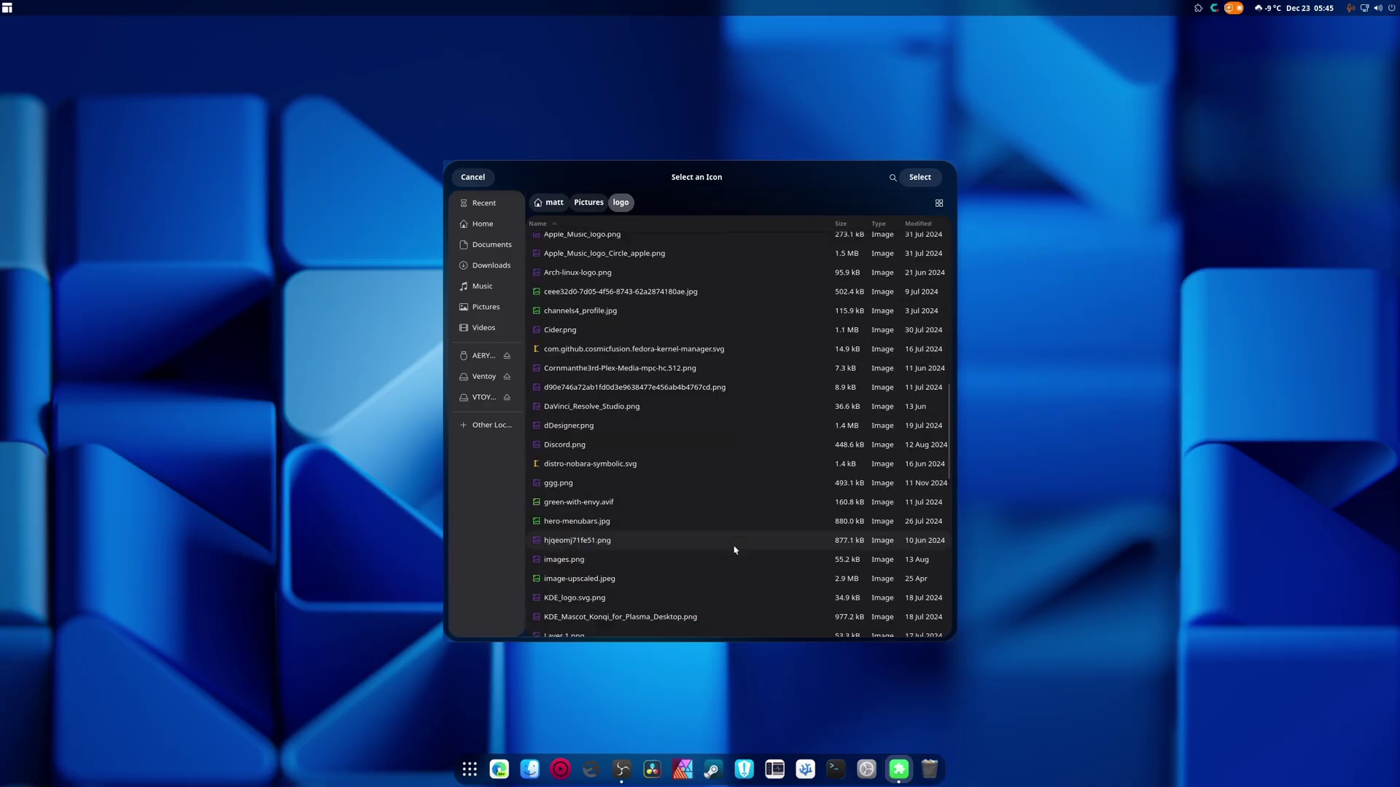
{"action": "scroll", "coordinate": [735, 550], "scroll_direction": "down", "scroll_amount": 10}
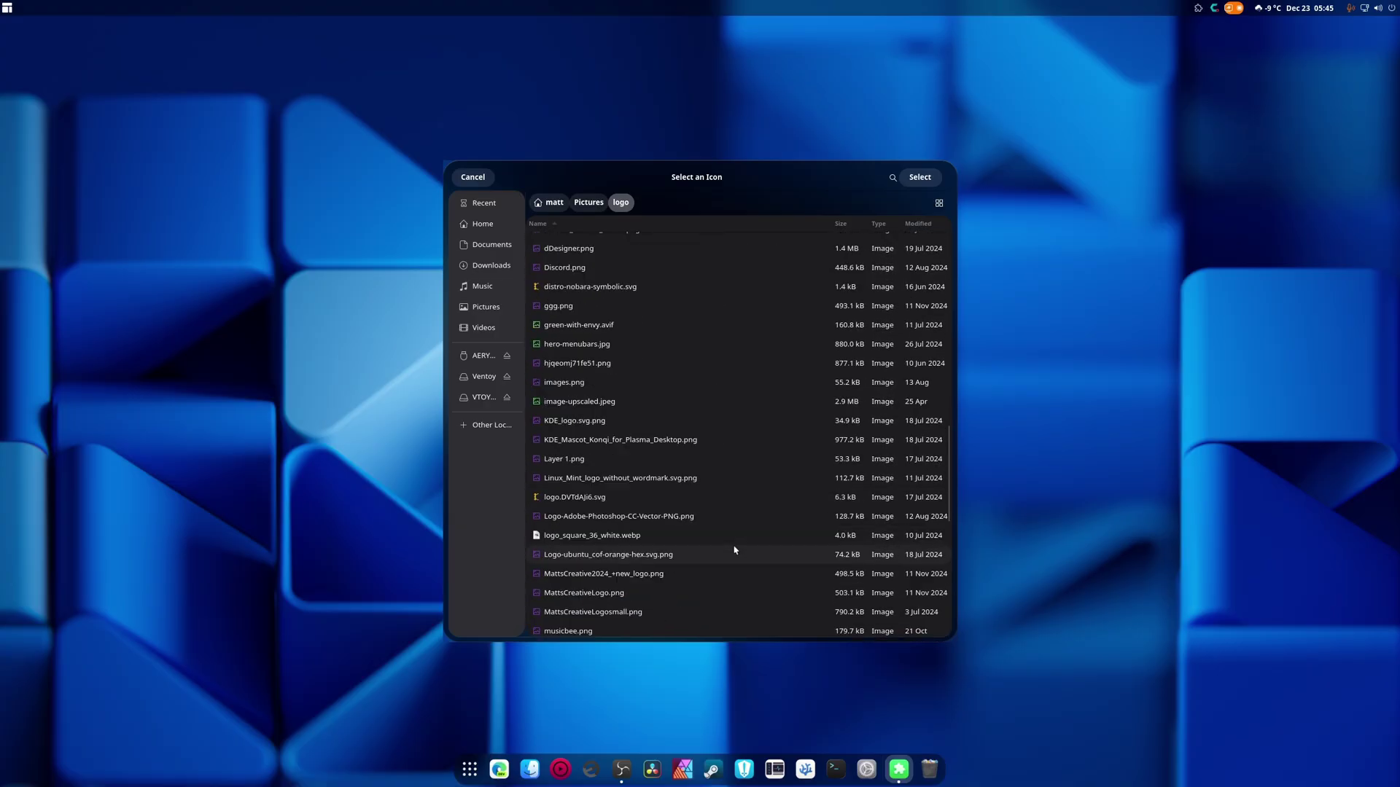
{"action": "scroll", "coordinate": [735, 549], "scroll_direction": "up", "scroll_amount": 5}
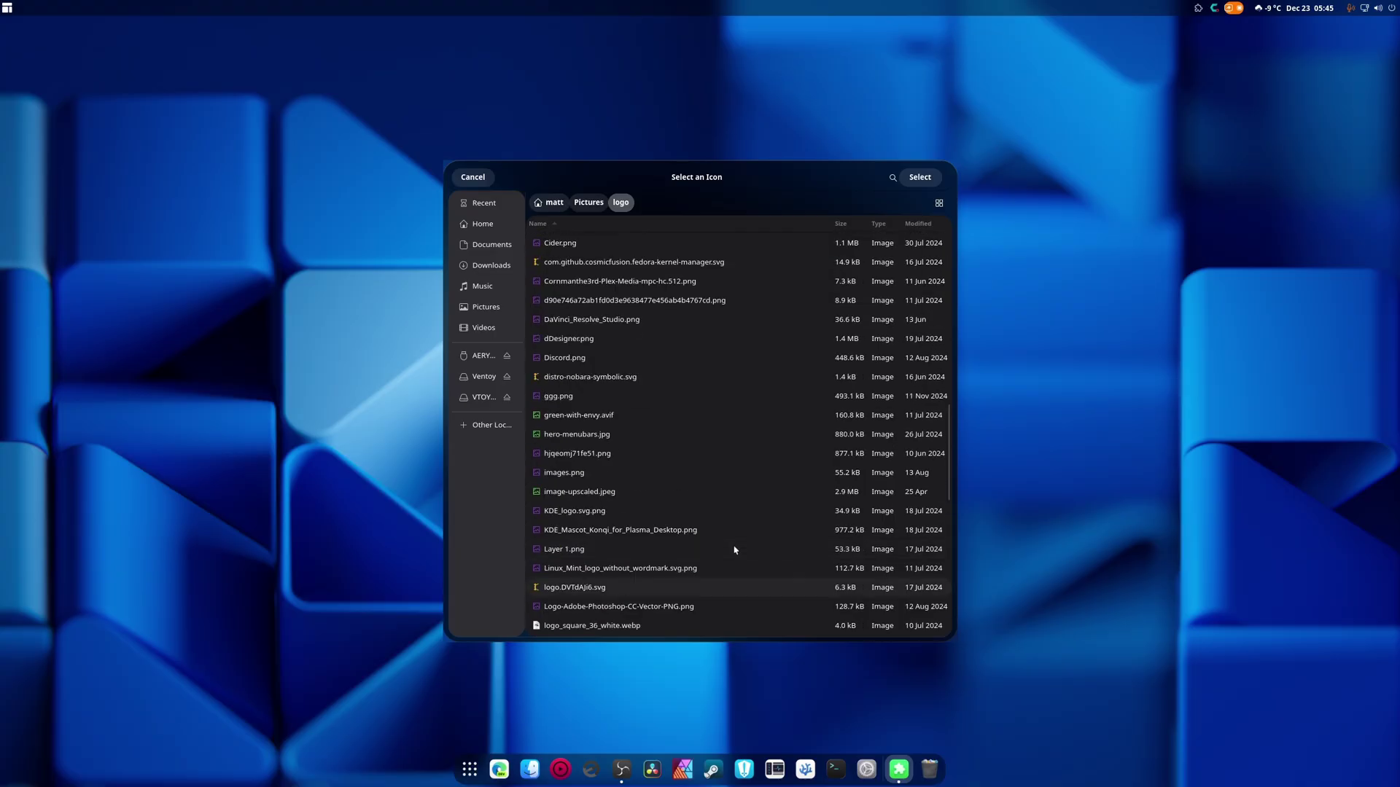
{"action": "left_click", "coordinate": [939, 203]}
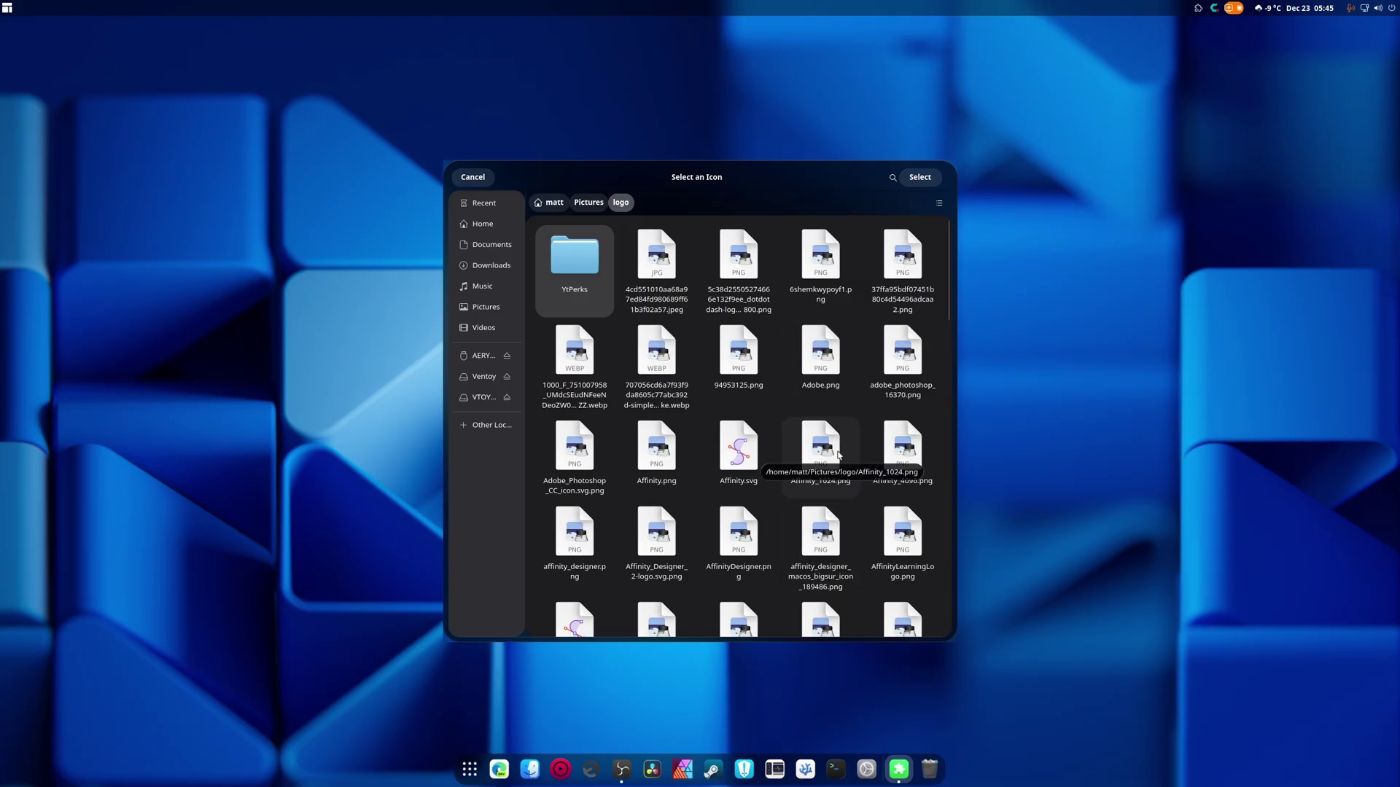
In Files, rename Pictures › logo › Layer 1.png to cachyos.png.
{"action": "left_click", "coordinate": [529, 769]}
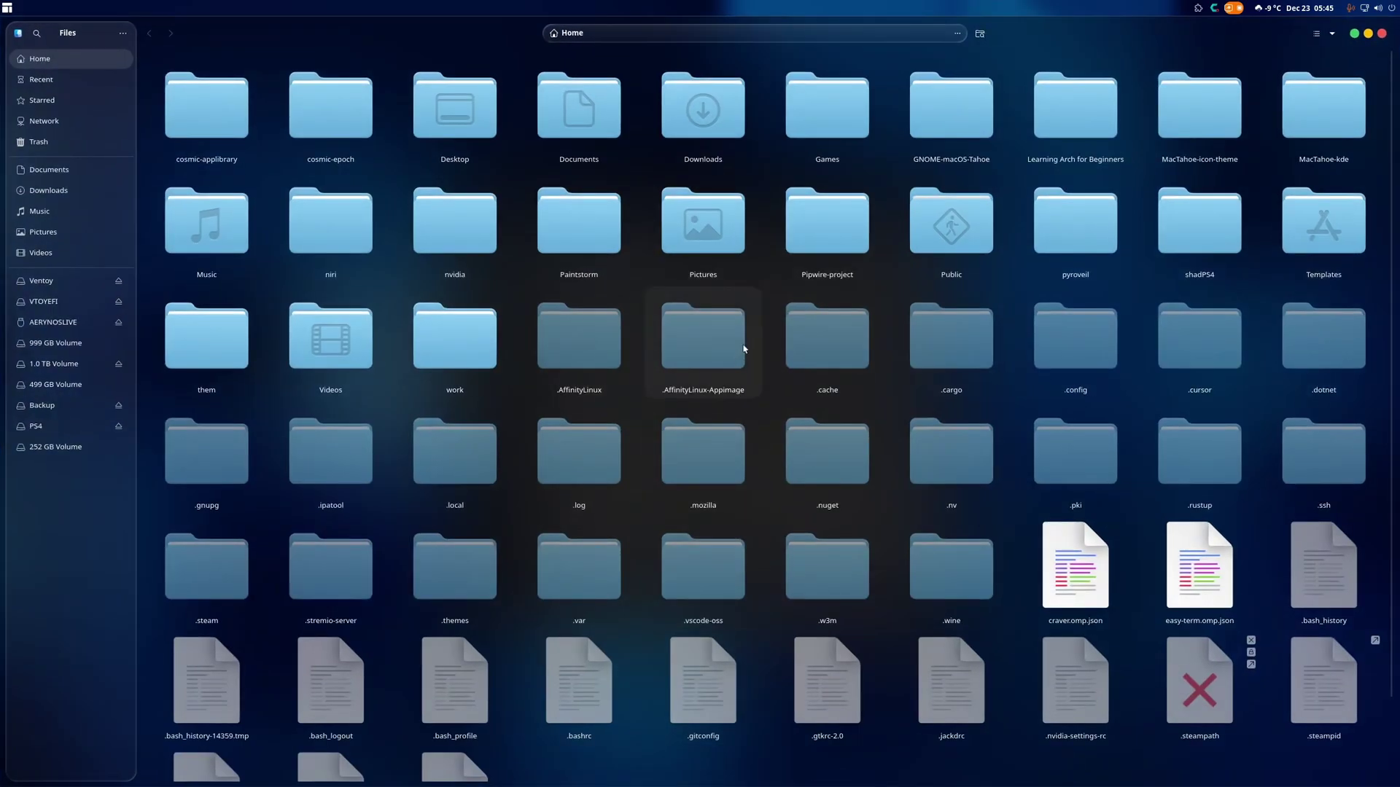
{"action": "left_click", "coordinate": [43, 233]}
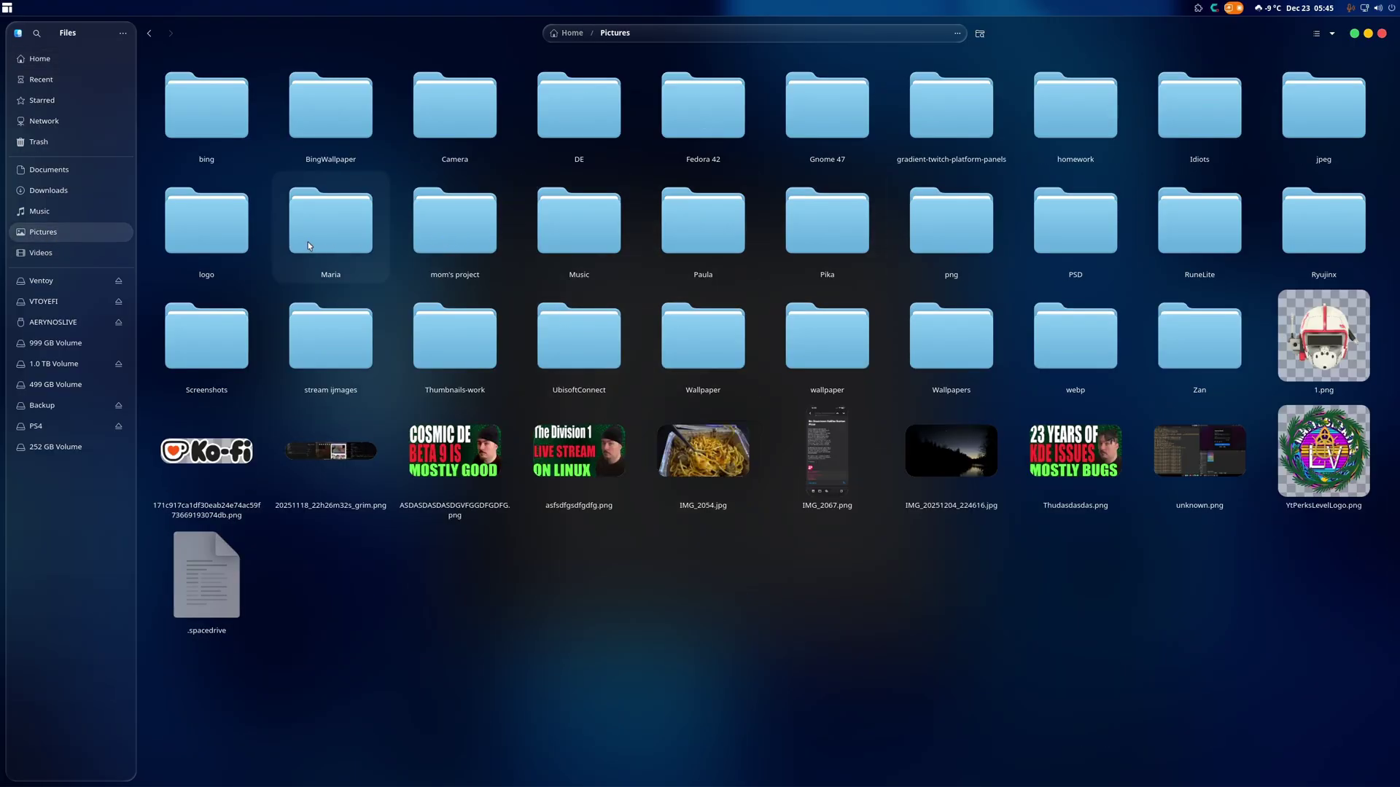
{"action": "double_click", "coordinate": [207, 226]}
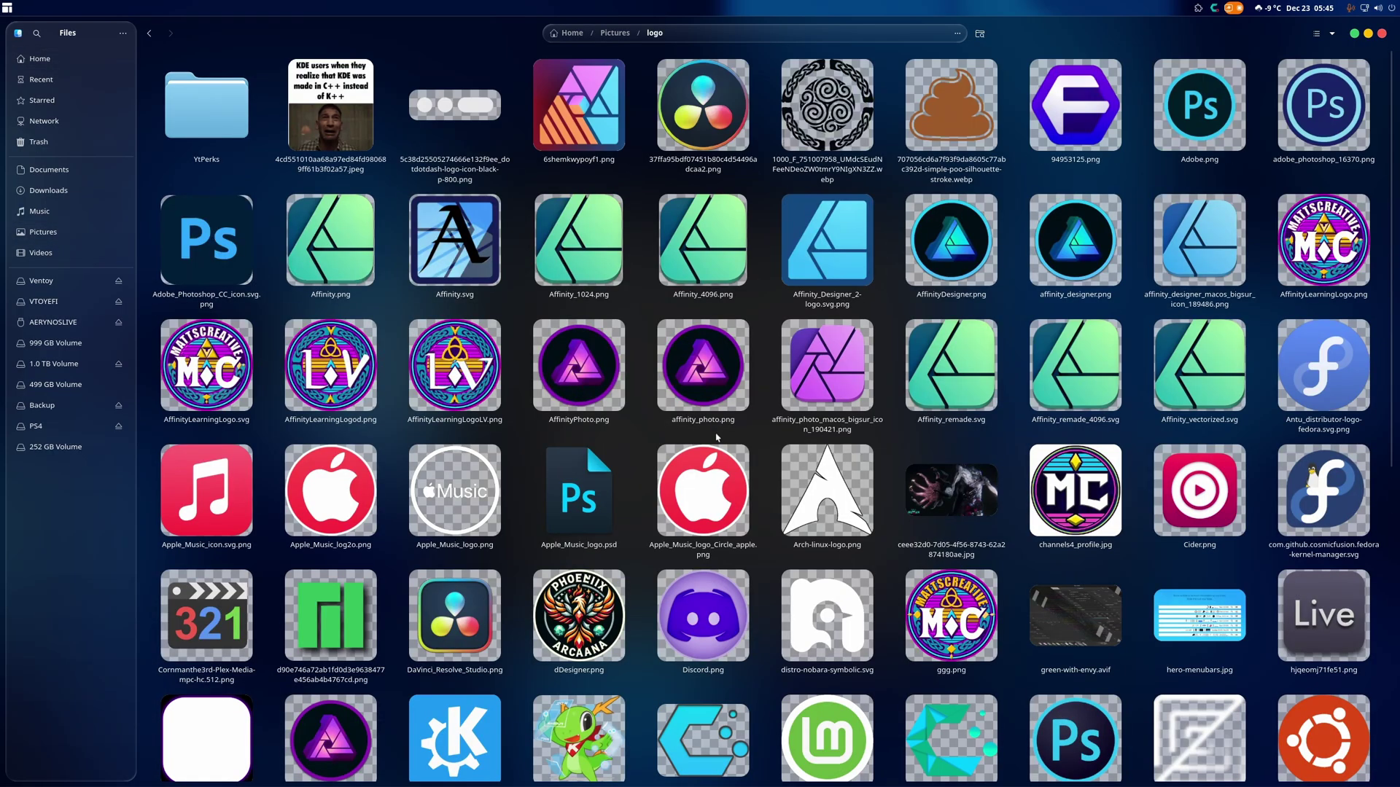
{"action": "scroll", "coordinate": [716, 438], "scroll_direction": "down", "scroll_amount": 5}
{"action": "right_click", "coordinate": [719, 438]}
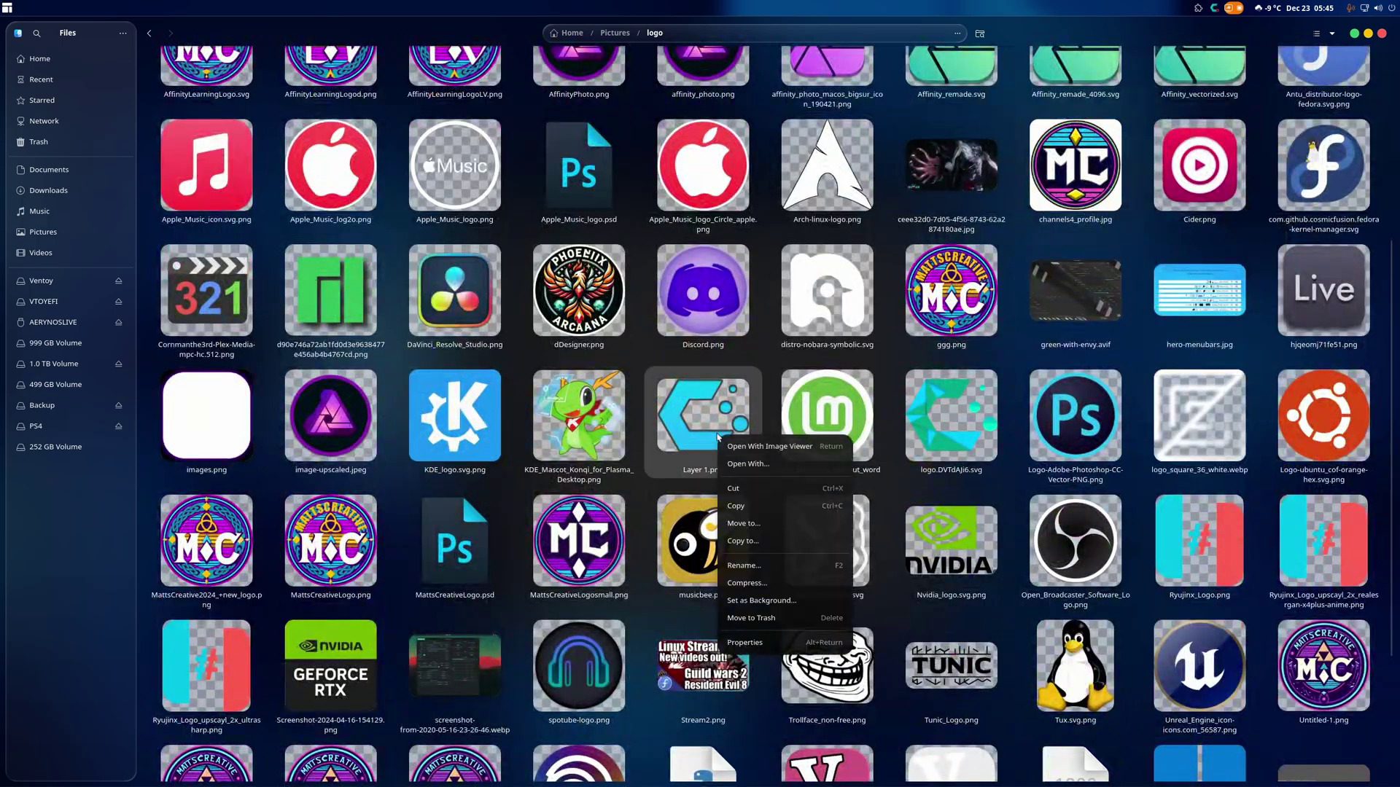
{"action": "left_click", "coordinate": [785, 567]}
{"action": "type", "text": "cachyos"}
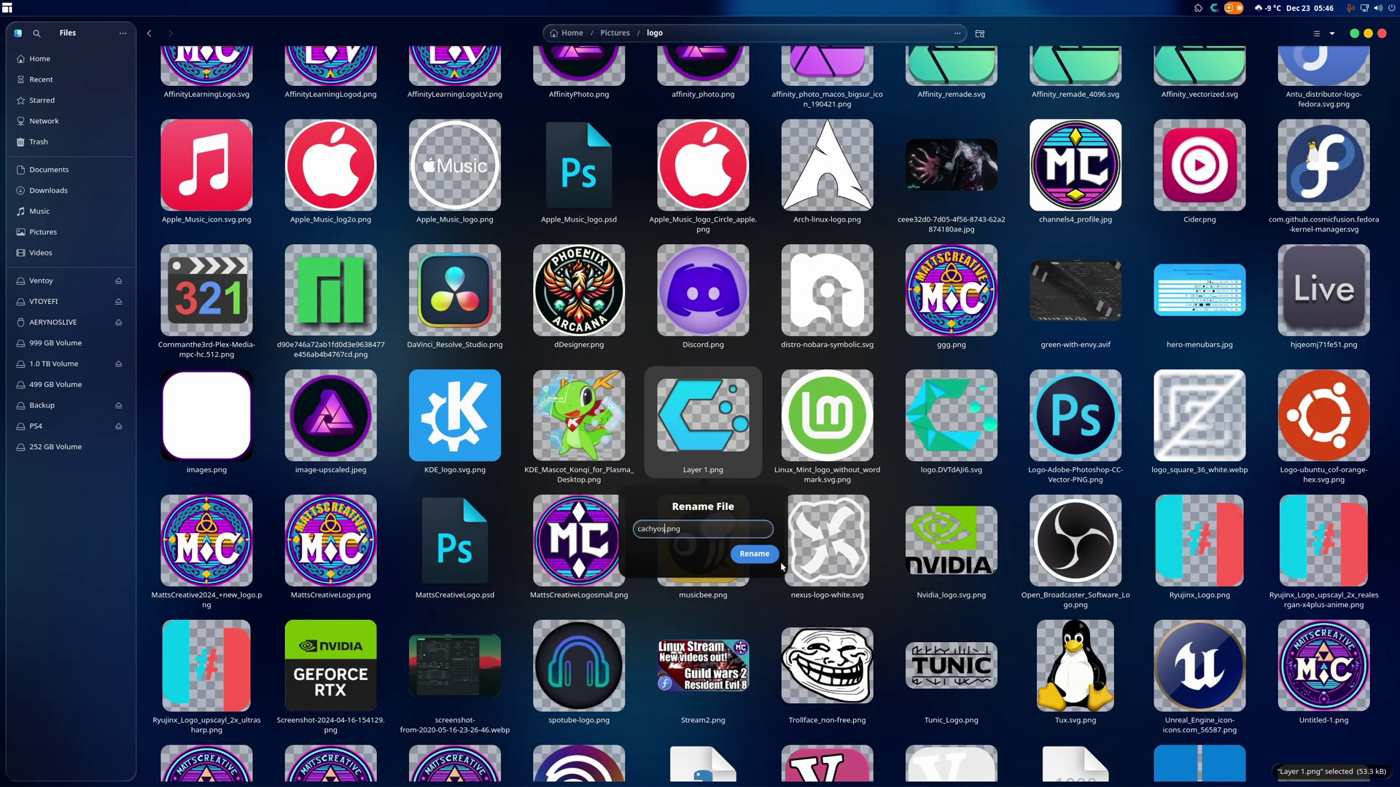
{"action": "key", "text": "Return"}
{"action": "key", "text": "super"}
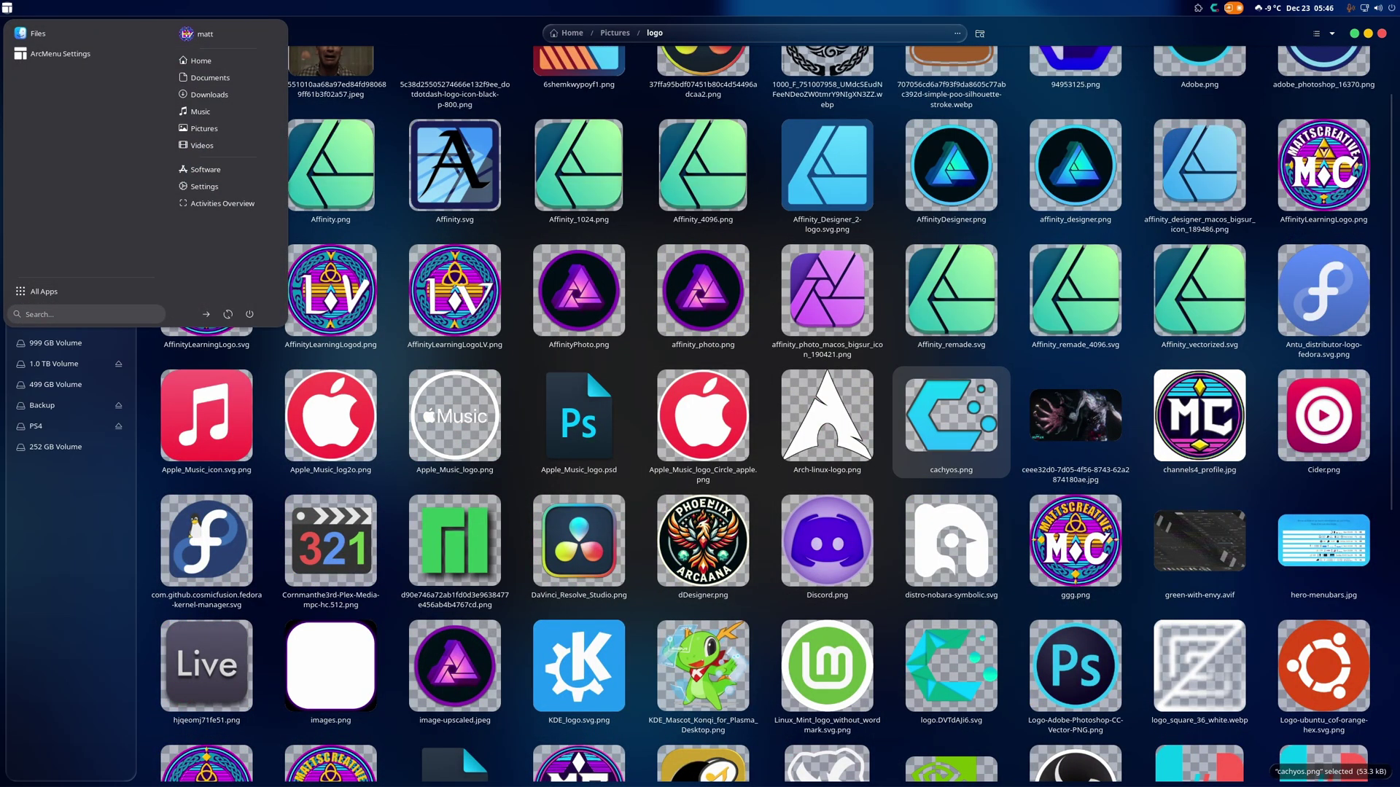
{"action": "left_click", "coordinate": [1373, 37]}
Close Files and select cachyos.png as the ArcMenu button icon.
{"action": "left_click", "coordinate": [1380, 34]}
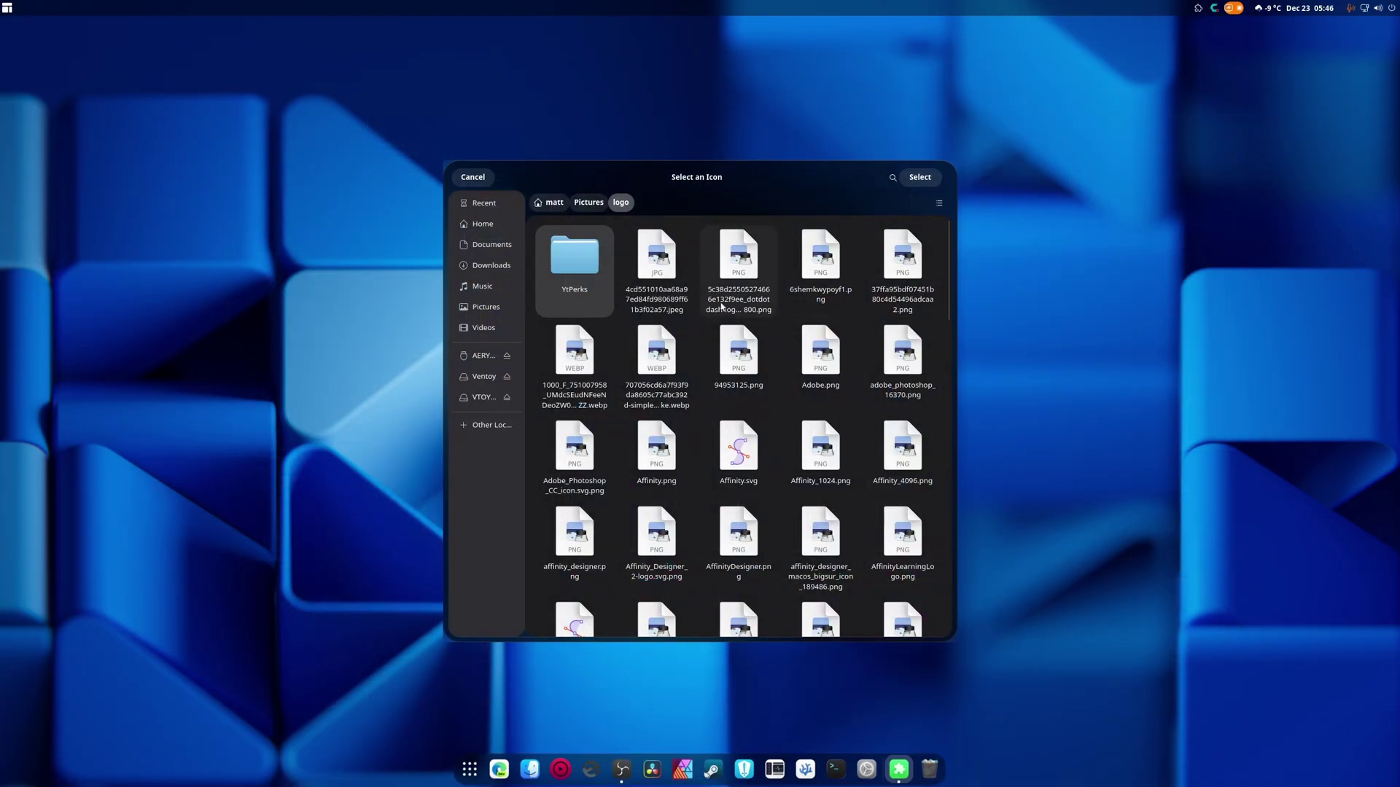
{"action": "scroll", "coordinate": [716, 363], "scroll_direction": "down", "scroll_amount": 1}
{"action": "scroll", "coordinate": [716, 362], "scroll_direction": "up", "scroll_amount": 3}
{"action": "scroll", "coordinate": [722, 370], "scroll_direction": "down", "scroll_amount": 10}
{"action": "scroll", "coordinate": [726, 378], "scroll_direction": "up", "scroll_amount": 1}
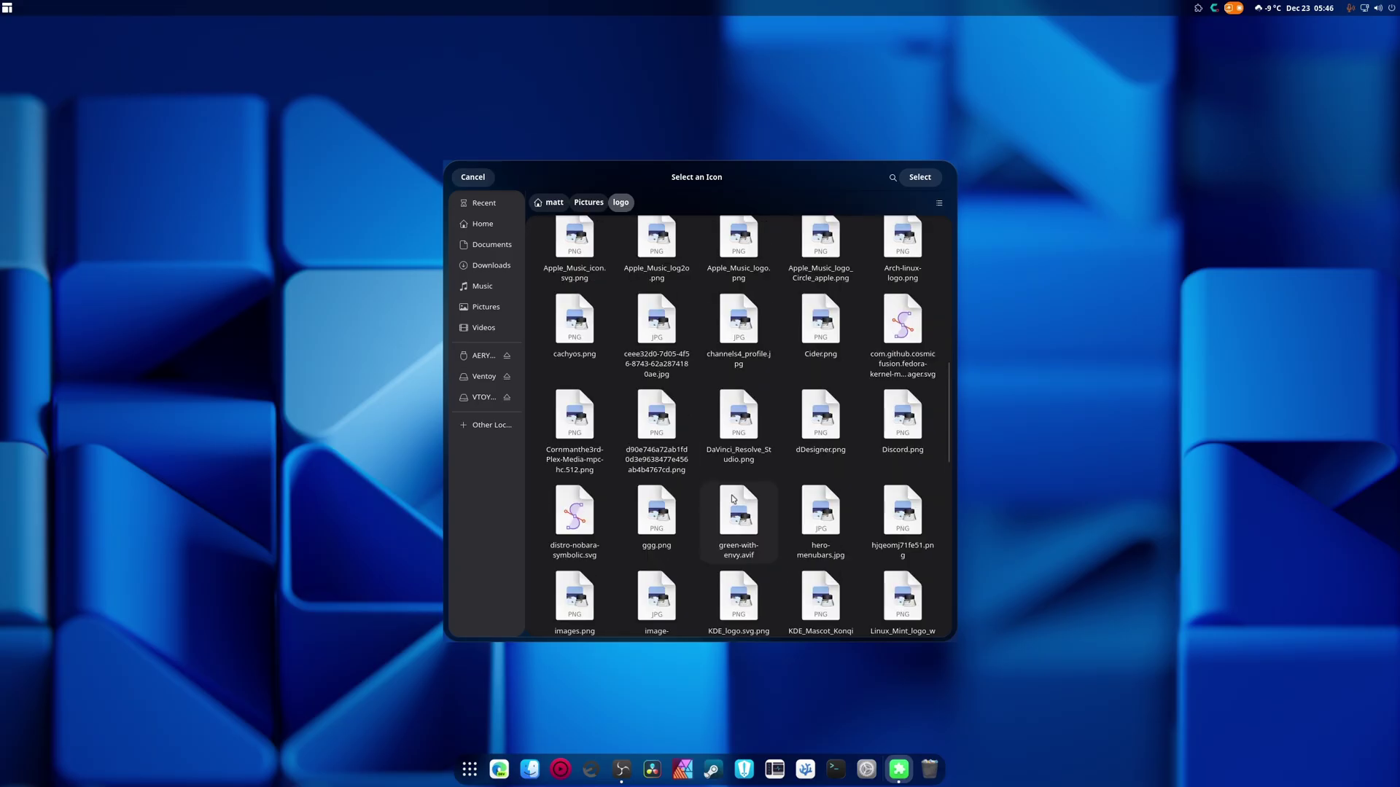
{"action": "left_click", "coordinate": [592, 343]}
{"action": "double_click", "coordinate": [593, 343]}
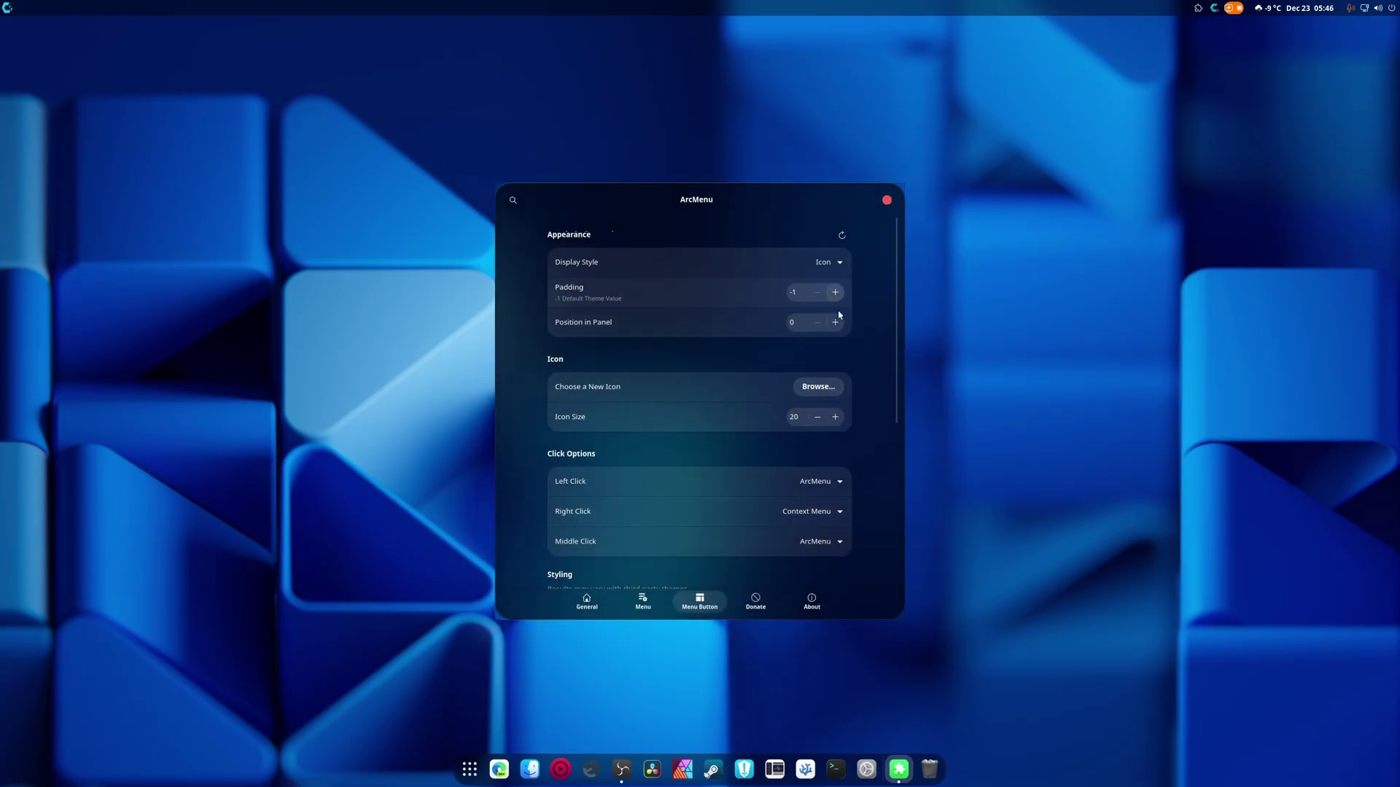
Raise the menu button icon size to 28 and padding to 3, then close settings.
{"action": "left_click", "coordinate": [835, 416]}
{"action": "left_click", "coordinate": [835, 416]}
{"action": "left_click", "coordinate": [835, 416]}
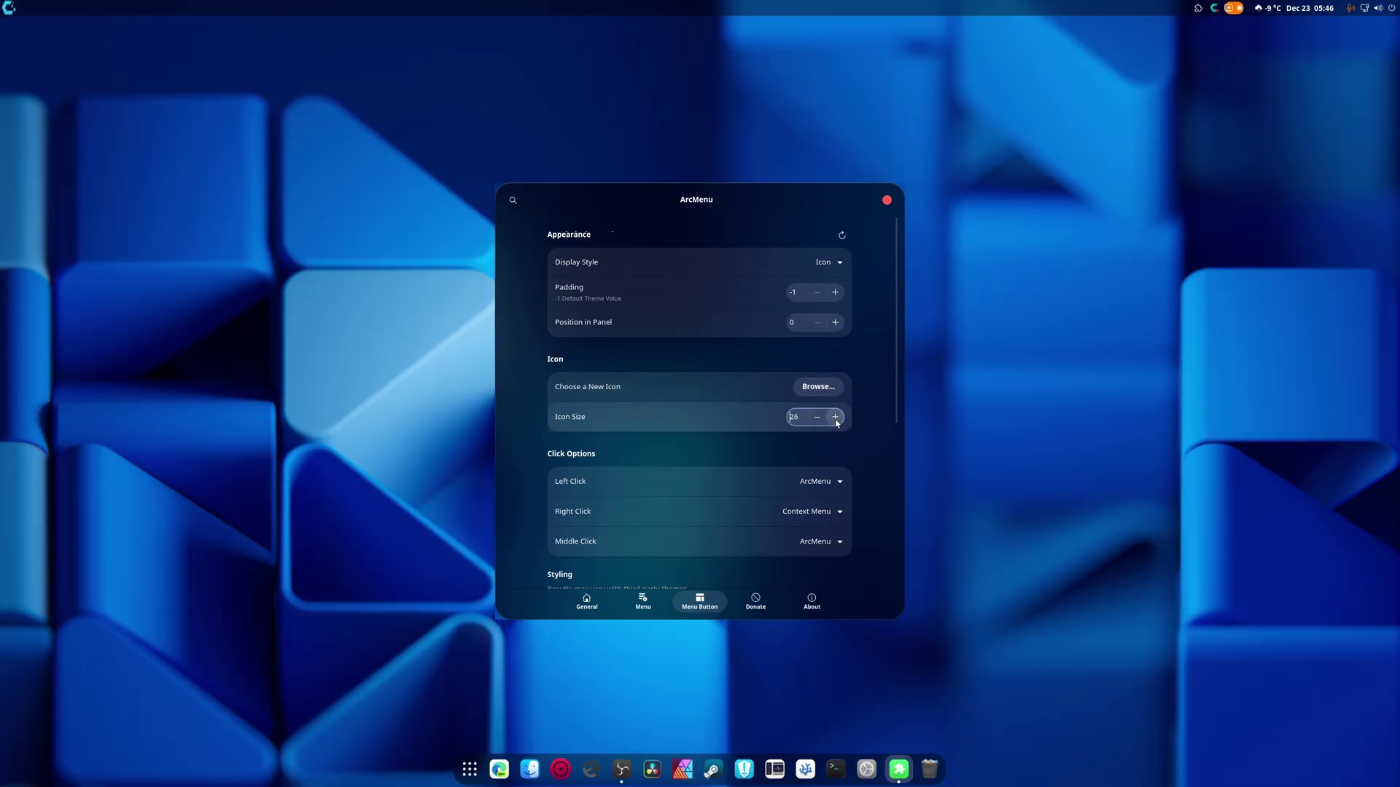
{"action": "left_click", "coordinate": [834, 416]}
{"action": "left_click", "coordinate": [834, 416]}
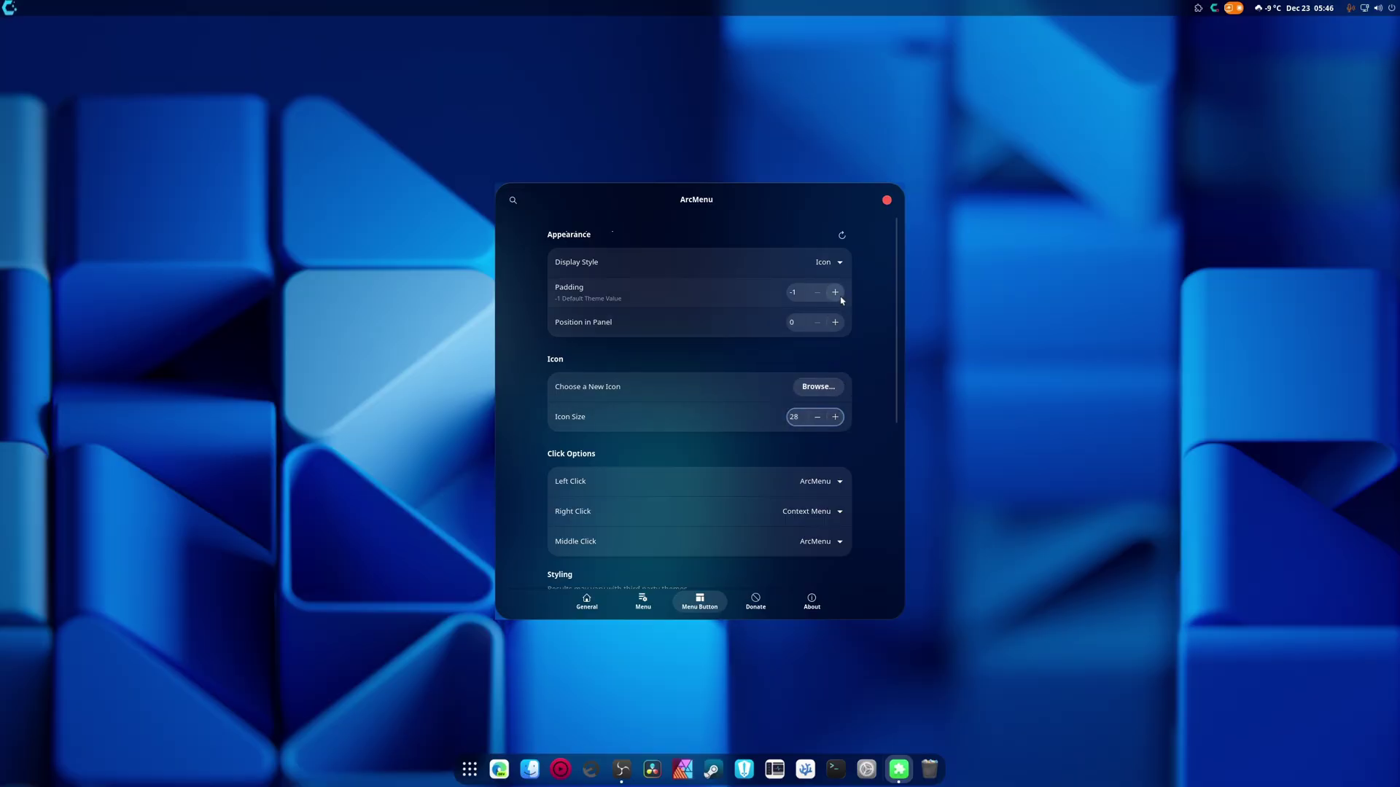
{"action": "left_click", "coordinate": [841, 297]}
{"action": "left_click", "coordinate": [841, 297]}
{"action": "left_click", "coordinate": [841, 297]}
{"action": "left_click", "coordinate": [840, 297]}
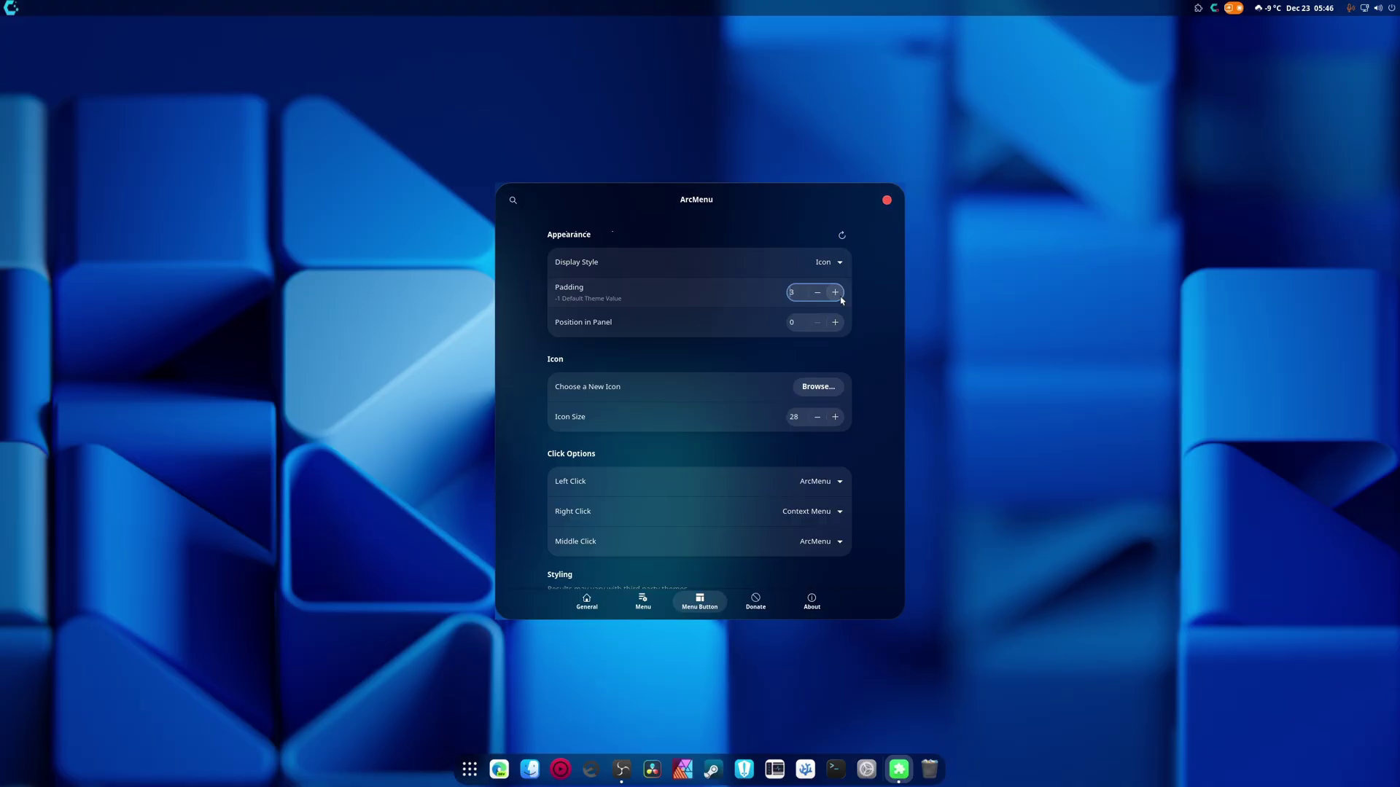
{"action": "left_click", "coordinate": [887, 201]}
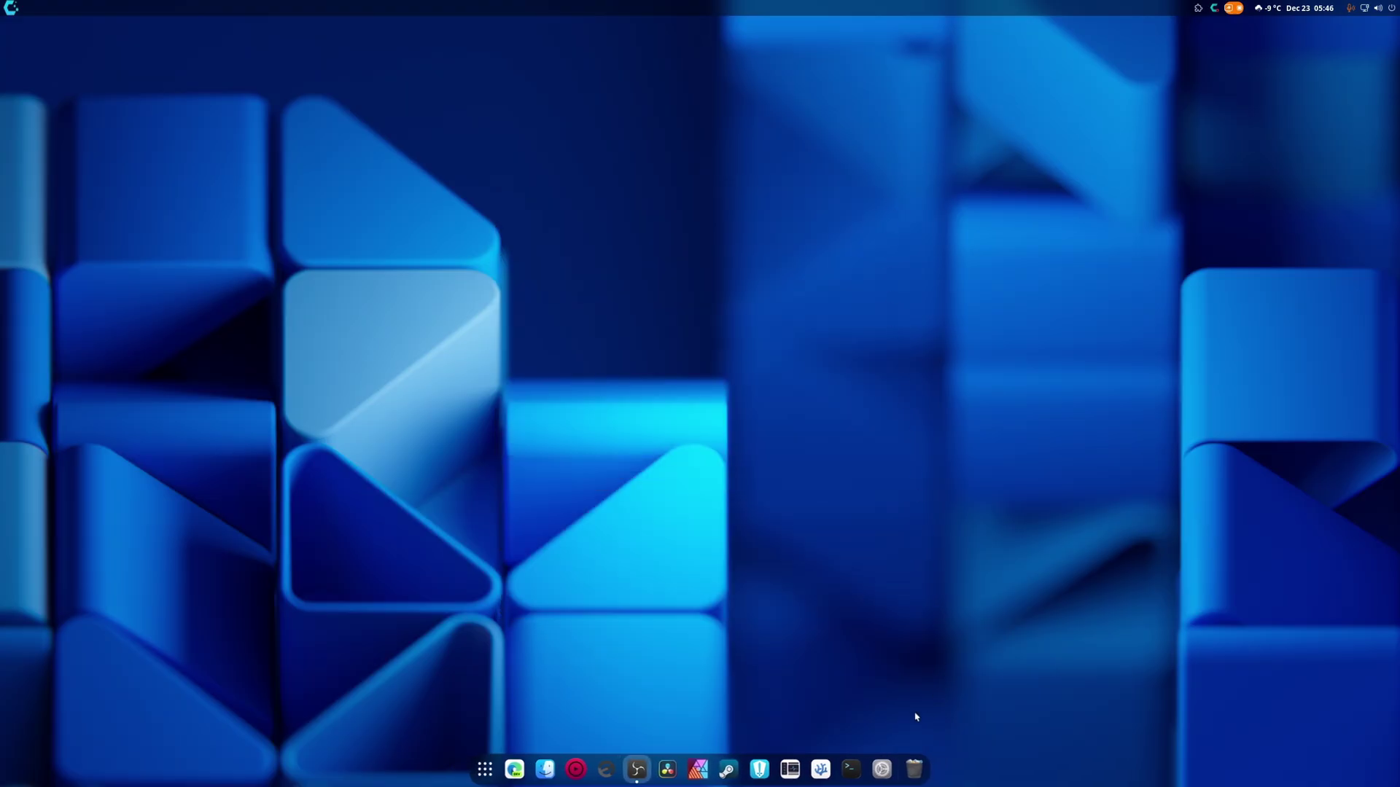
Empty the Trash from the dock, confirming permanent deletion of everything in it.
{"action": "right_click", "coordinate": [915, 769]}
{"action": "left_click", "coordinate": [920, 736]}
{"action": "right_click", "coordinate": [924, 768]}
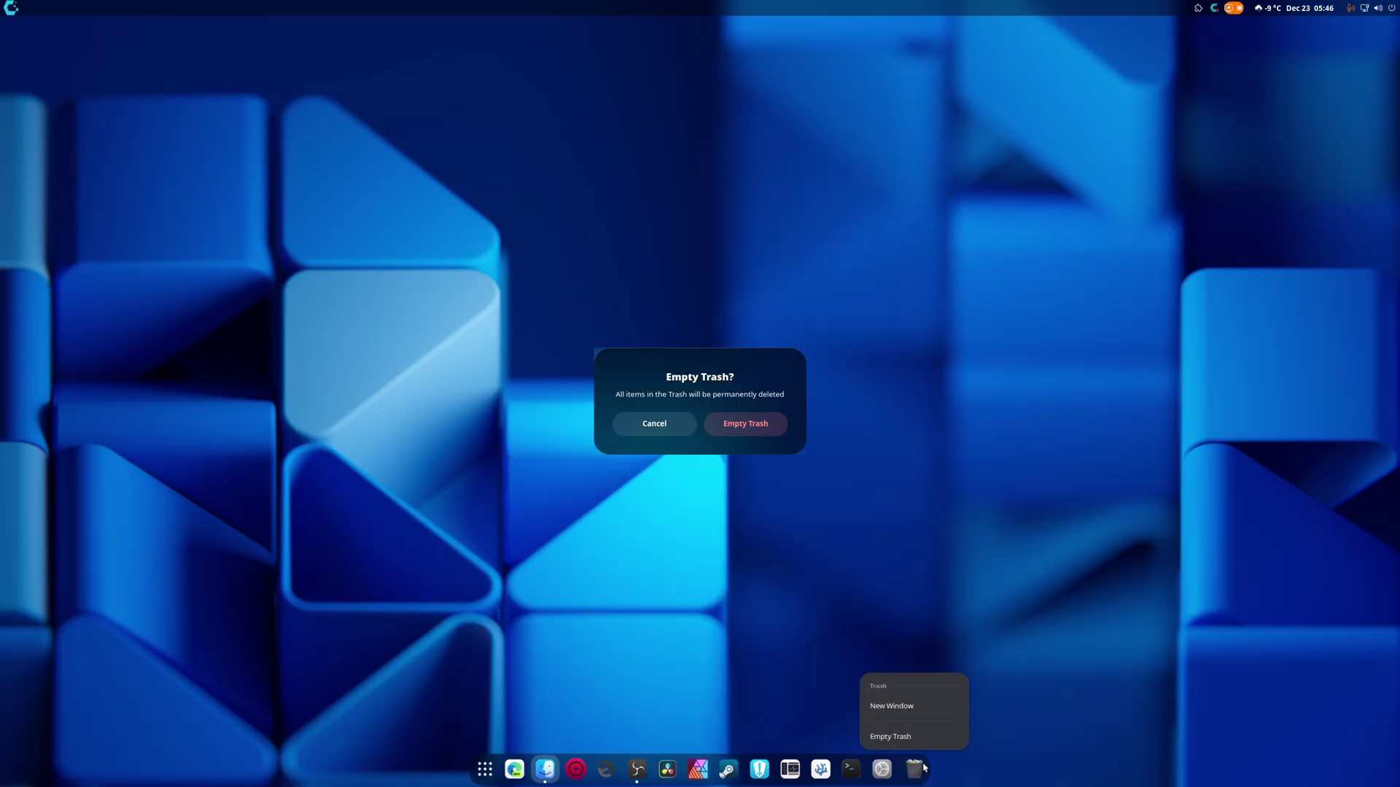
{"action": "left_click", "coordinate": [893, 736]}
{"action": "left_click", "coordinate": [745, 423]}
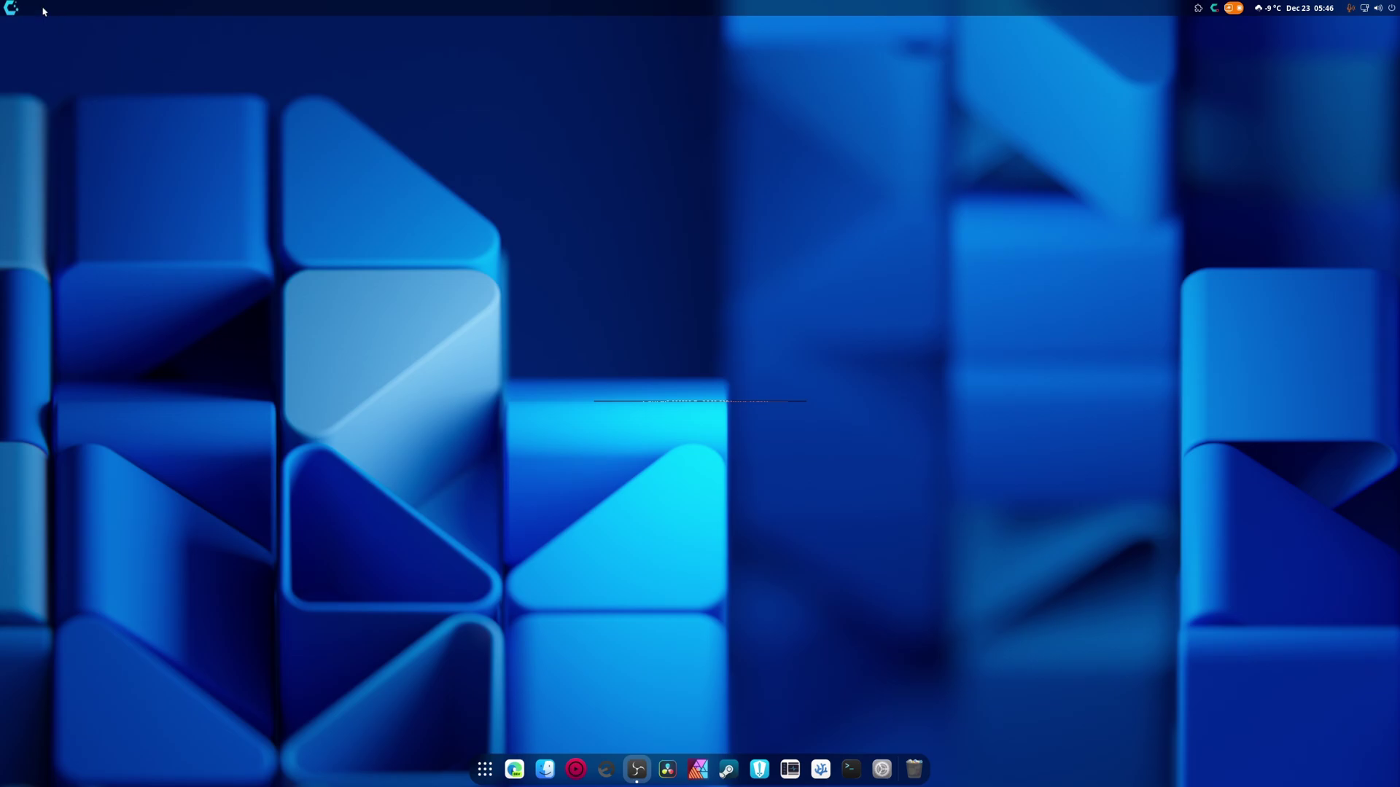
Install gnome-tweaks 49.0-1 with yay, entering the administrator password, then close the terminal.
{"action": "left_click", "coordinate": [13, 7]}
{"action": "type", "text": "tweaks"}
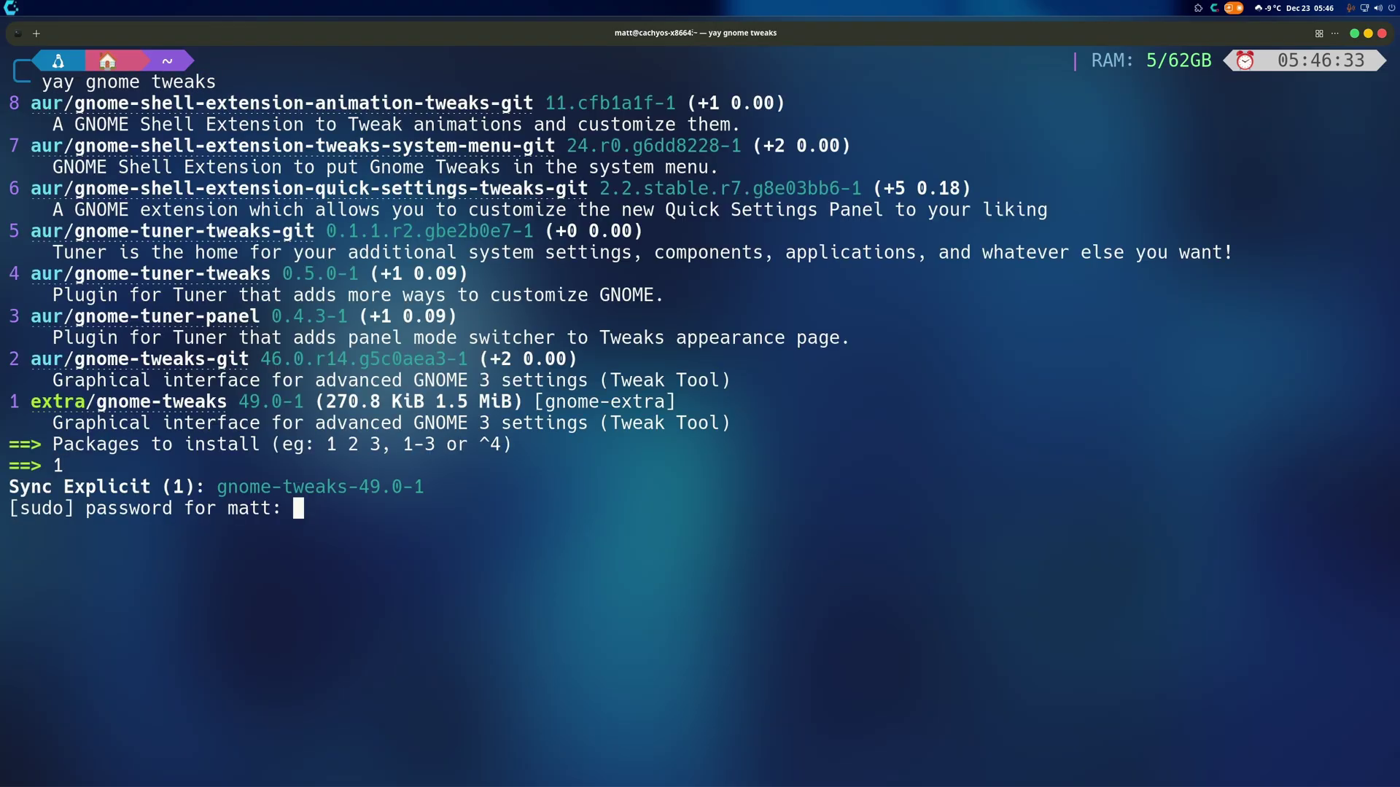
{"action": "key", "text": "Return"}
{"action": "type", "text": "y"}
{"action": "key", "text": "Return"}
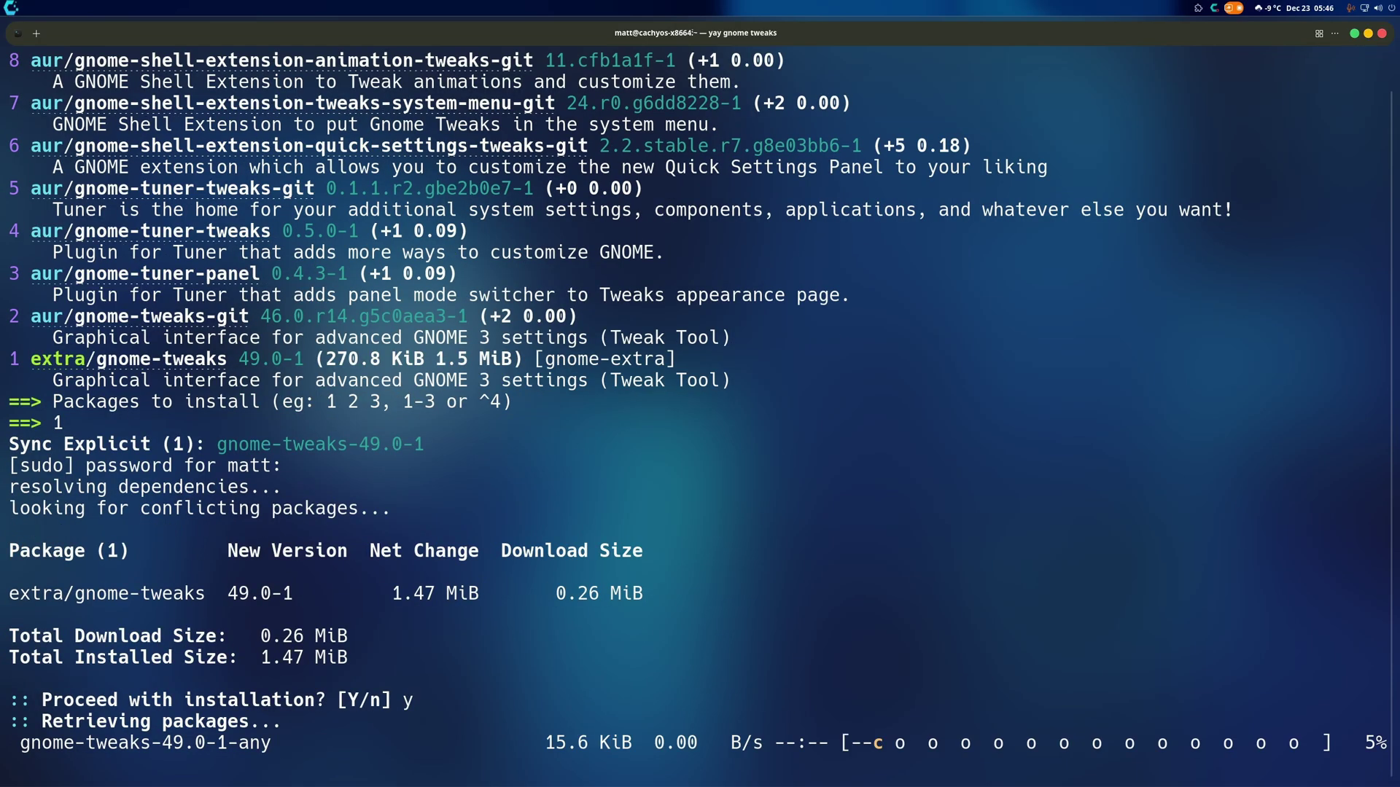
{"action": "left_click", "coordinate": [1381, 34]}
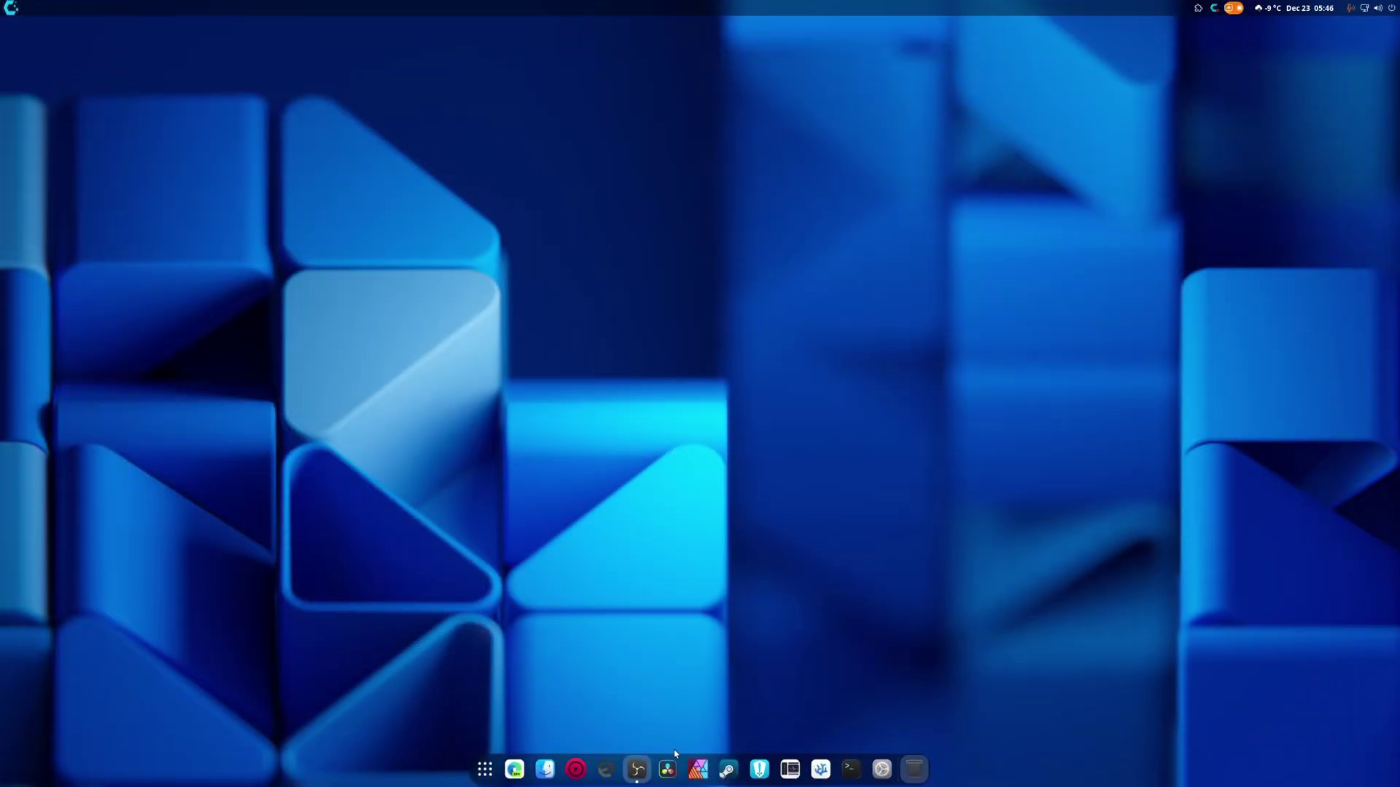
Launch GNOME Tweaks by searching 'twe' in the application menu.
{"action": "left_click", "coordinate": [12, 7]}
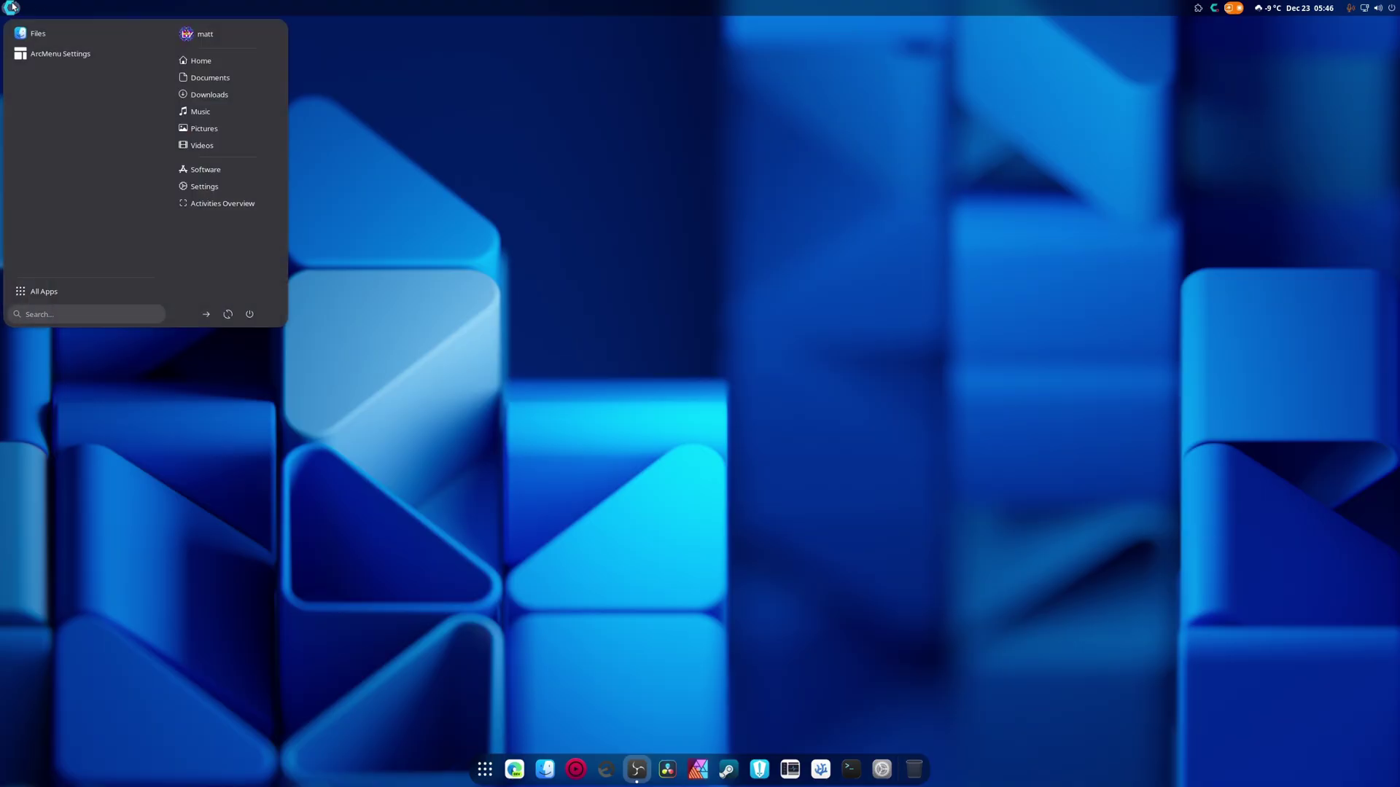
{"action": "type", "text": "twe"}
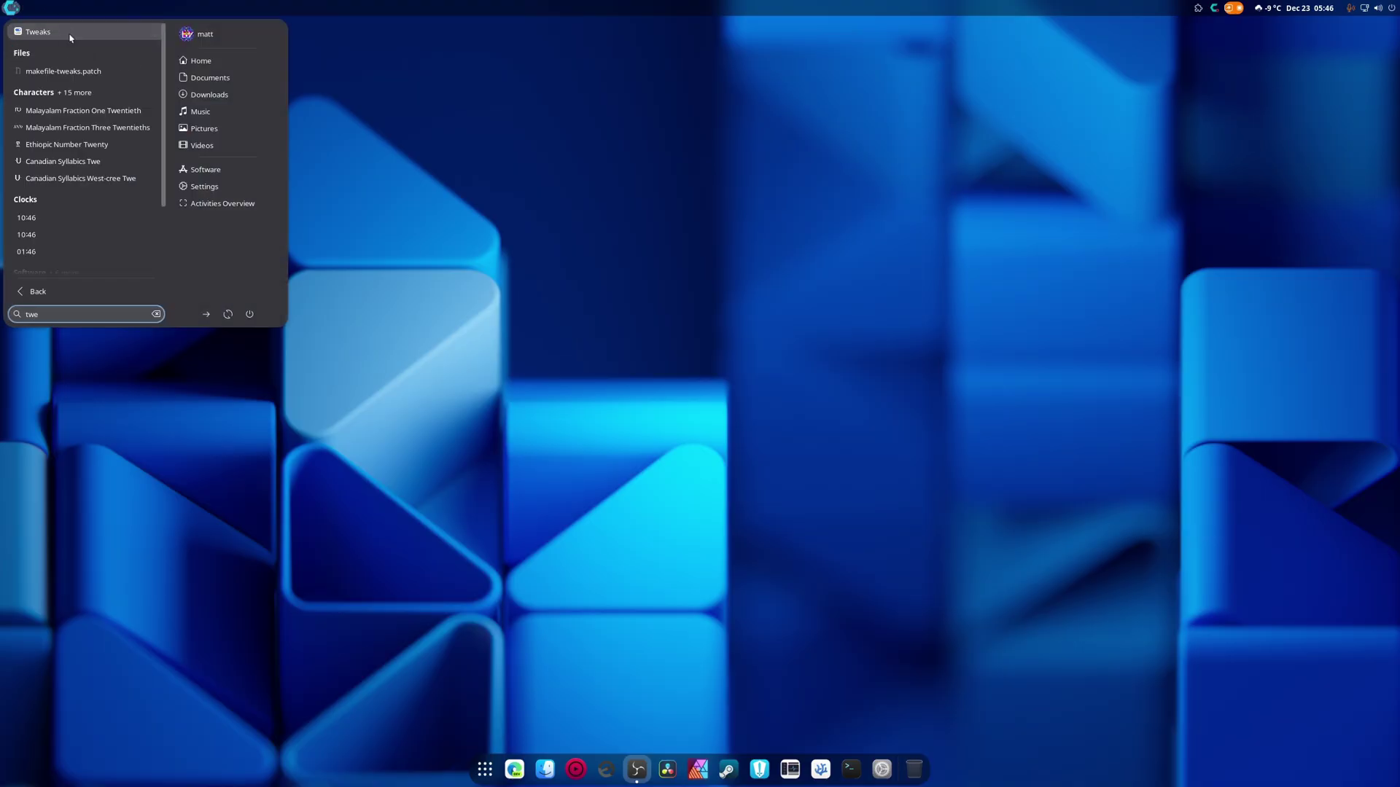
{"action": "left_click", "coordinate": [70, 35]}
{"action": "left_click", "coordinate": [702, 438]}
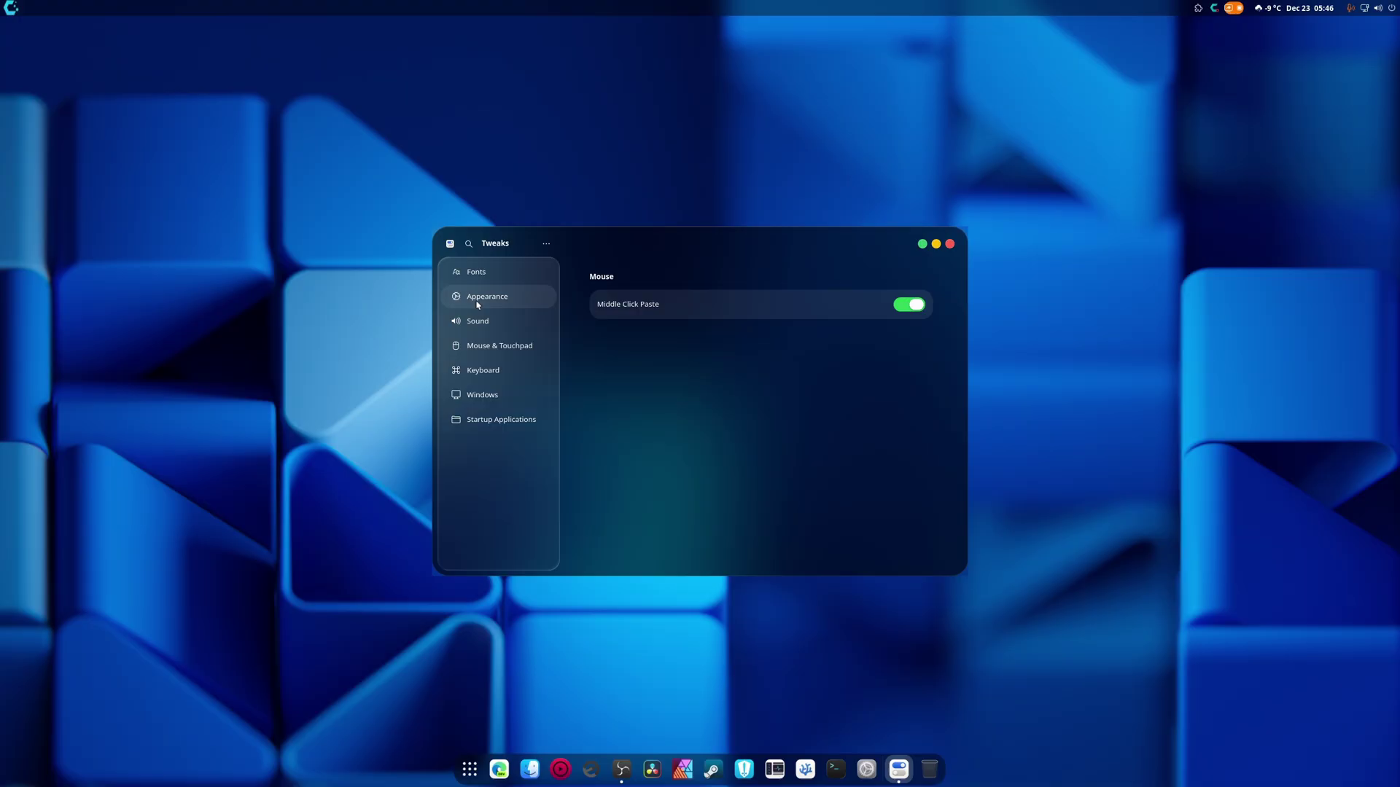
Set both the legacy applications theme and the Shell theme to Tahoe-Dark.
{"action": "left_click", "coordinate": [479, 304]}
{"action": "left_click", "coordinate": [908, 395]}
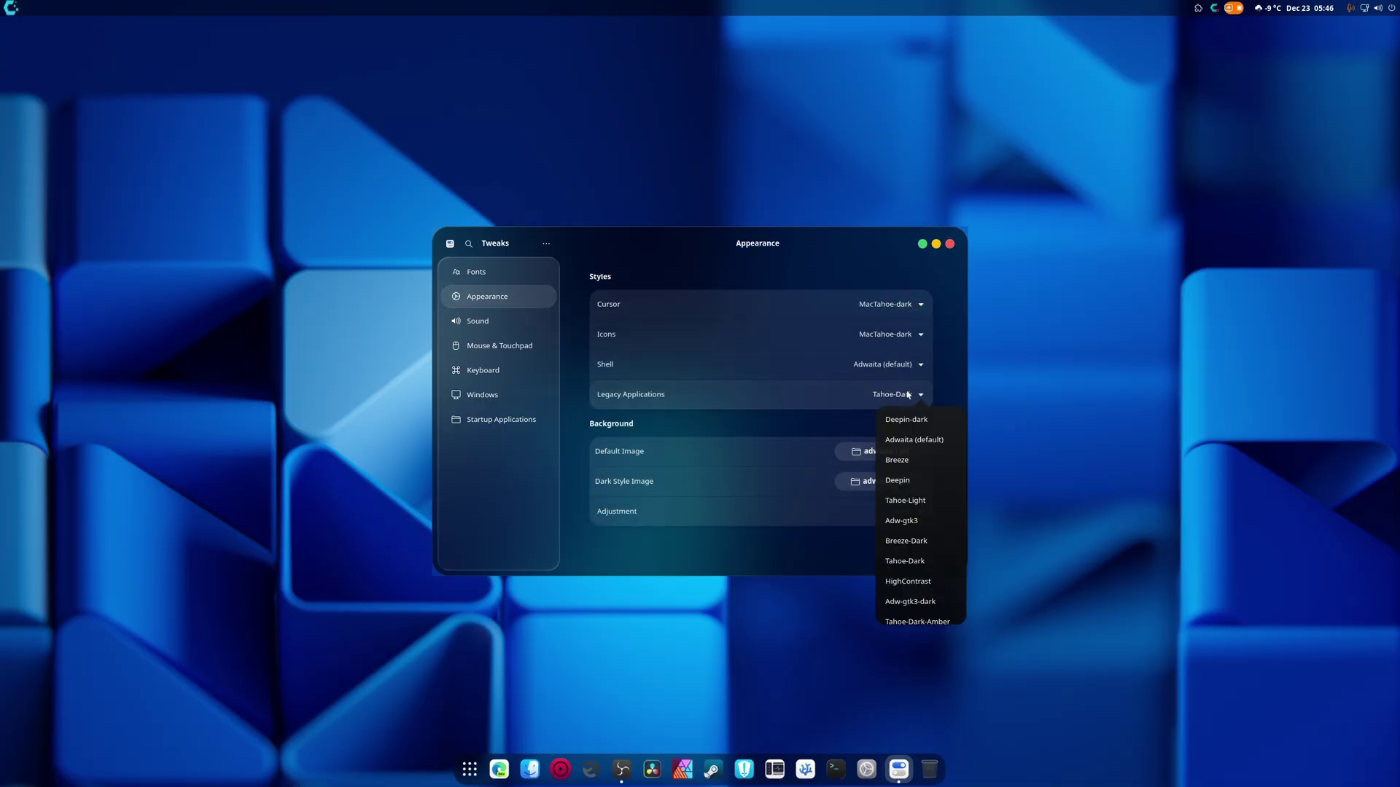
{"action": "left_click", "coordinate": [927, 561]}
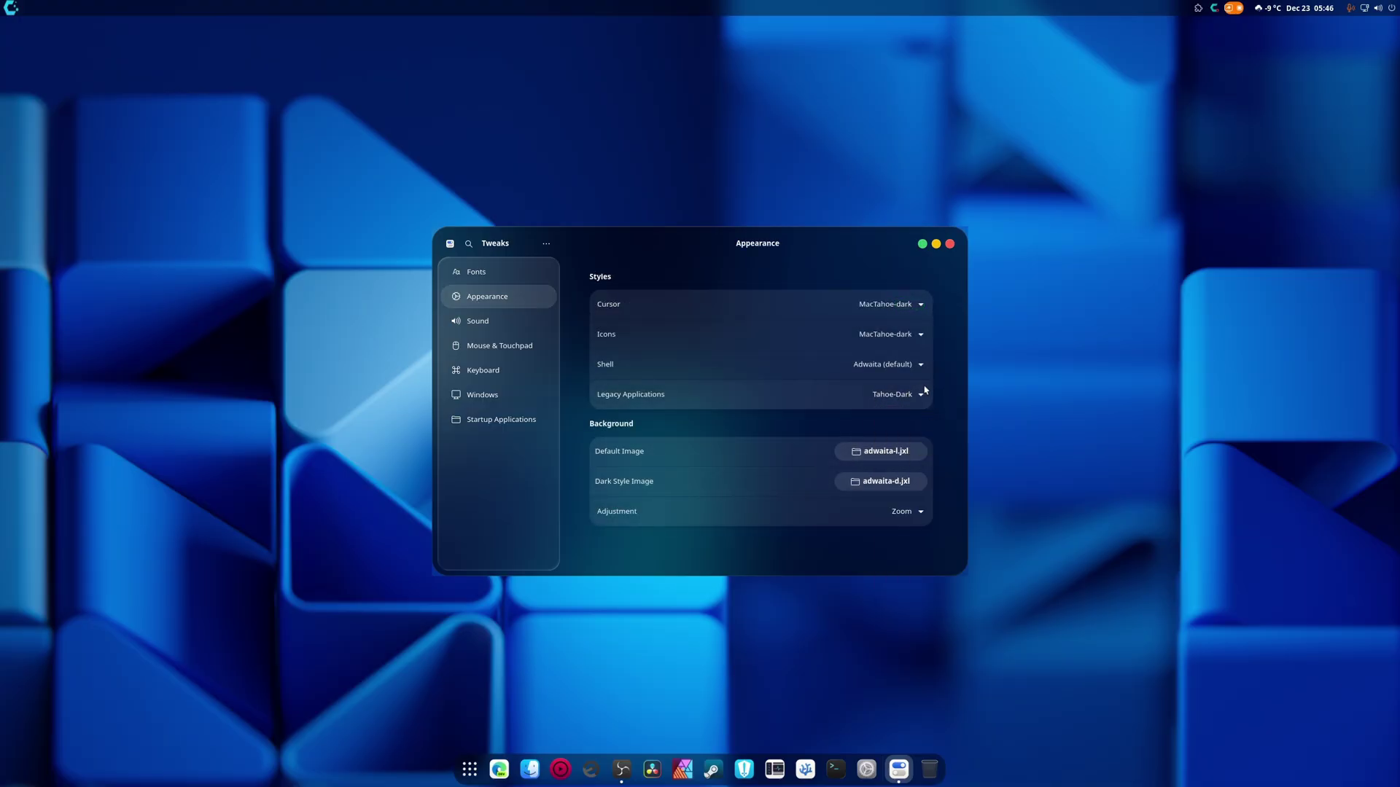
{"action": "left_click", "coordinate": [913, 367]}
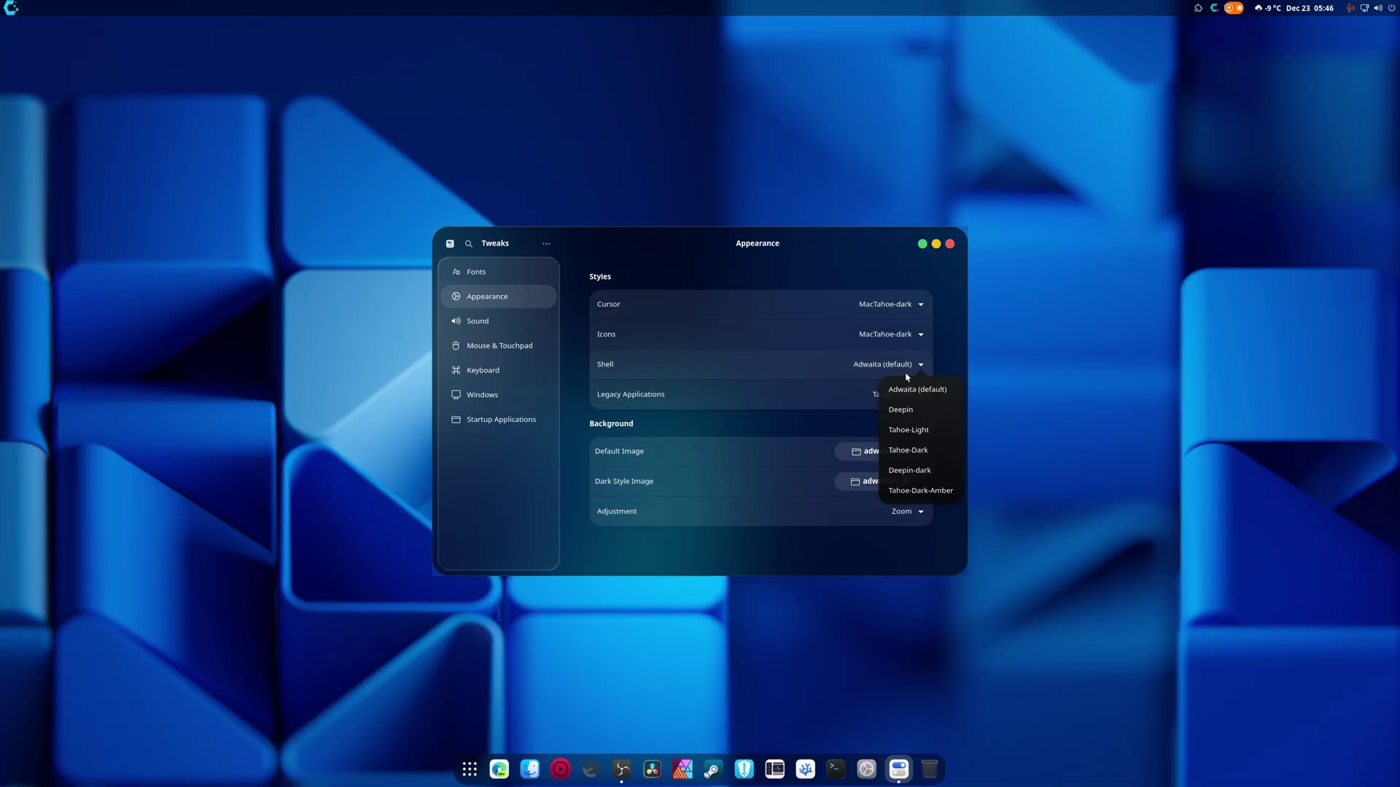
{"action": "left_click", "coordinate": [938, 453]}
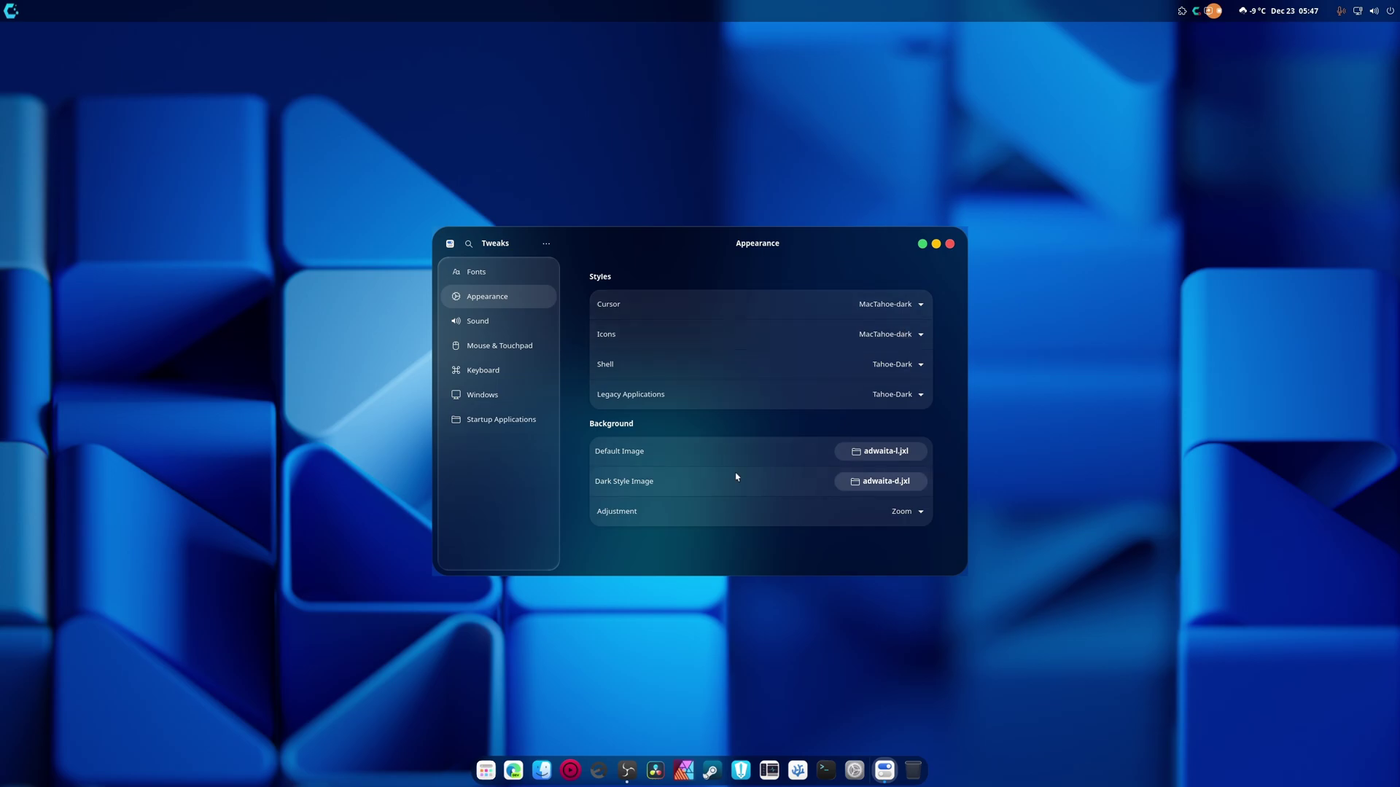
Place the titlebar buttons on the left, close Tweaks, and open a terminal.
{"action": "left_click", "coordinate": [517, 396]}
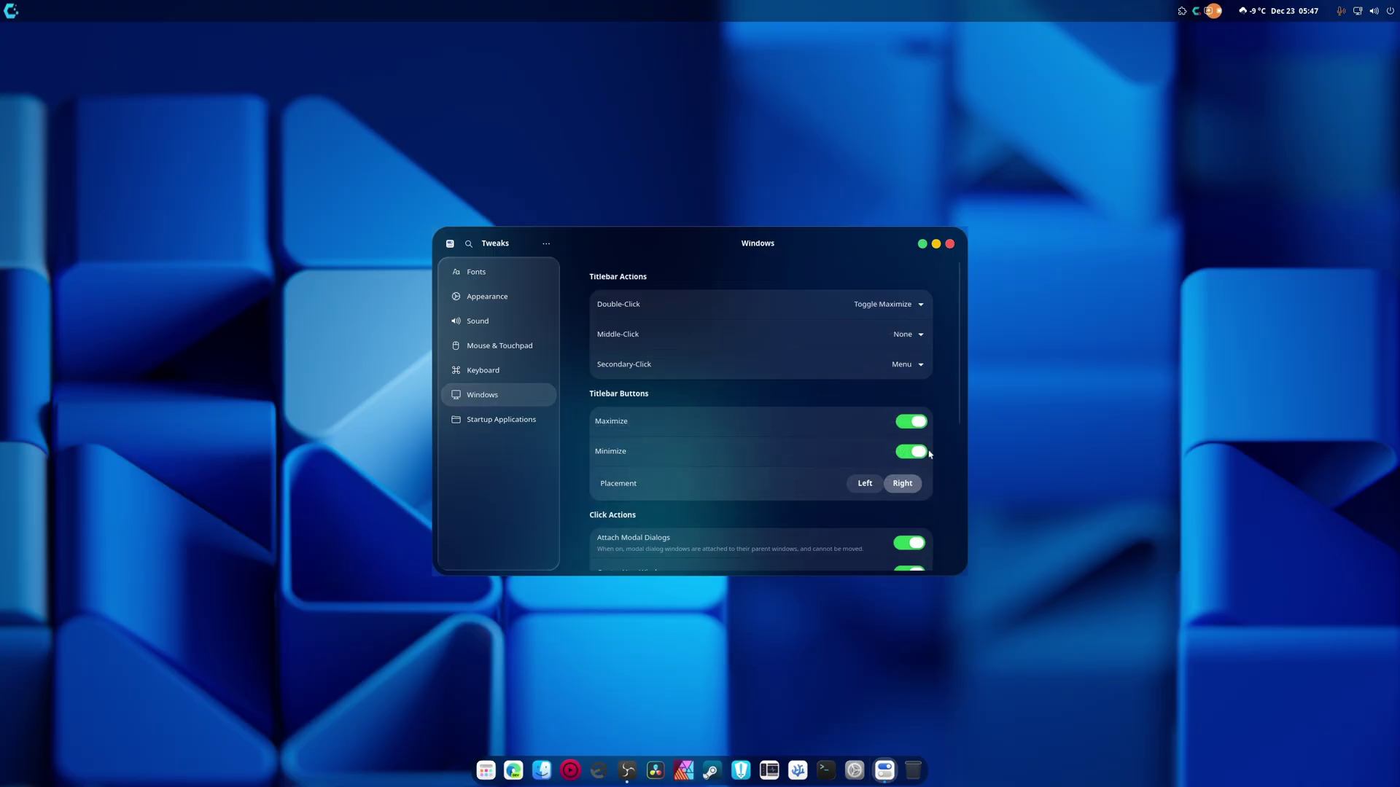
{"action": "left_click", "coordinate": [865, 484]}
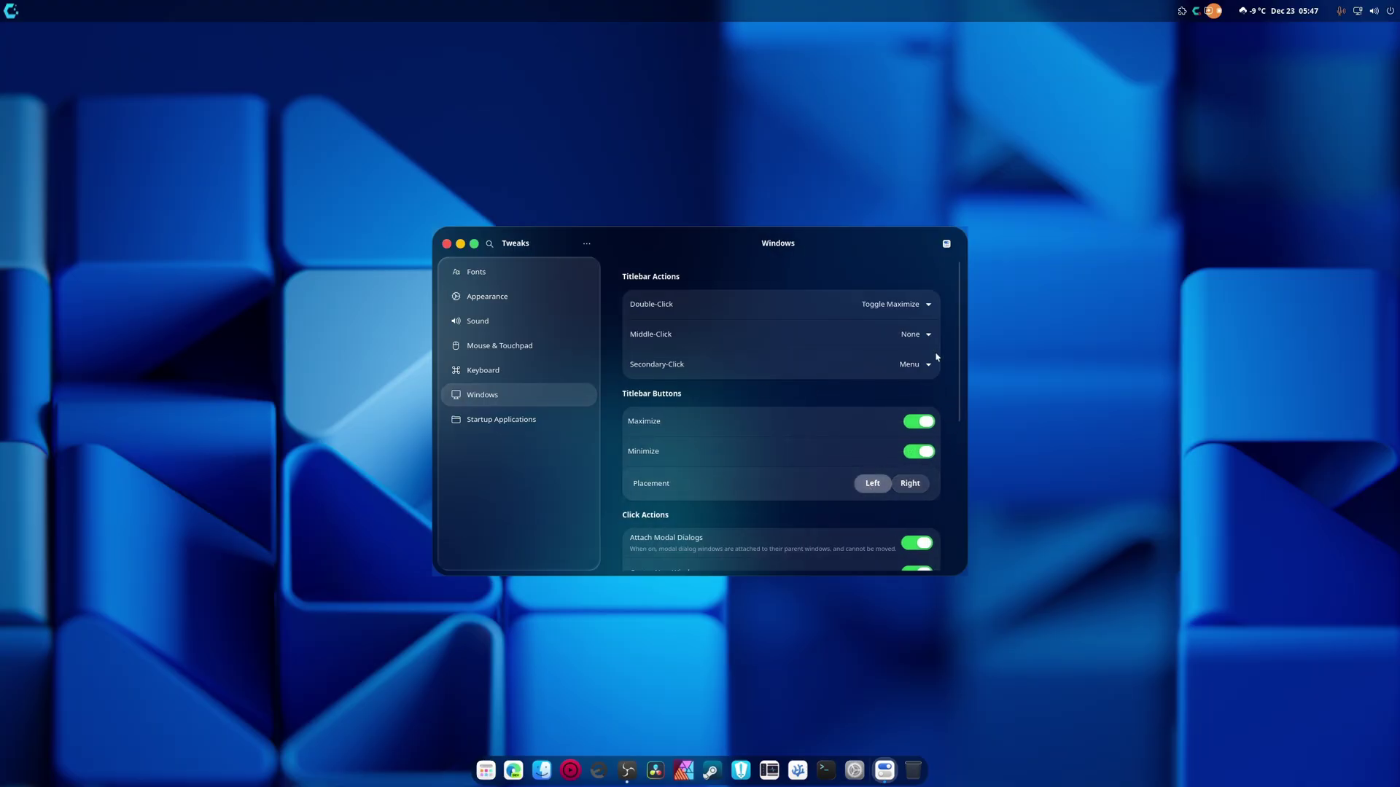
{"action": "left_click", "coordinate": [446, 243]}
{"action": "left_click", "coordinate": [845, 770]}
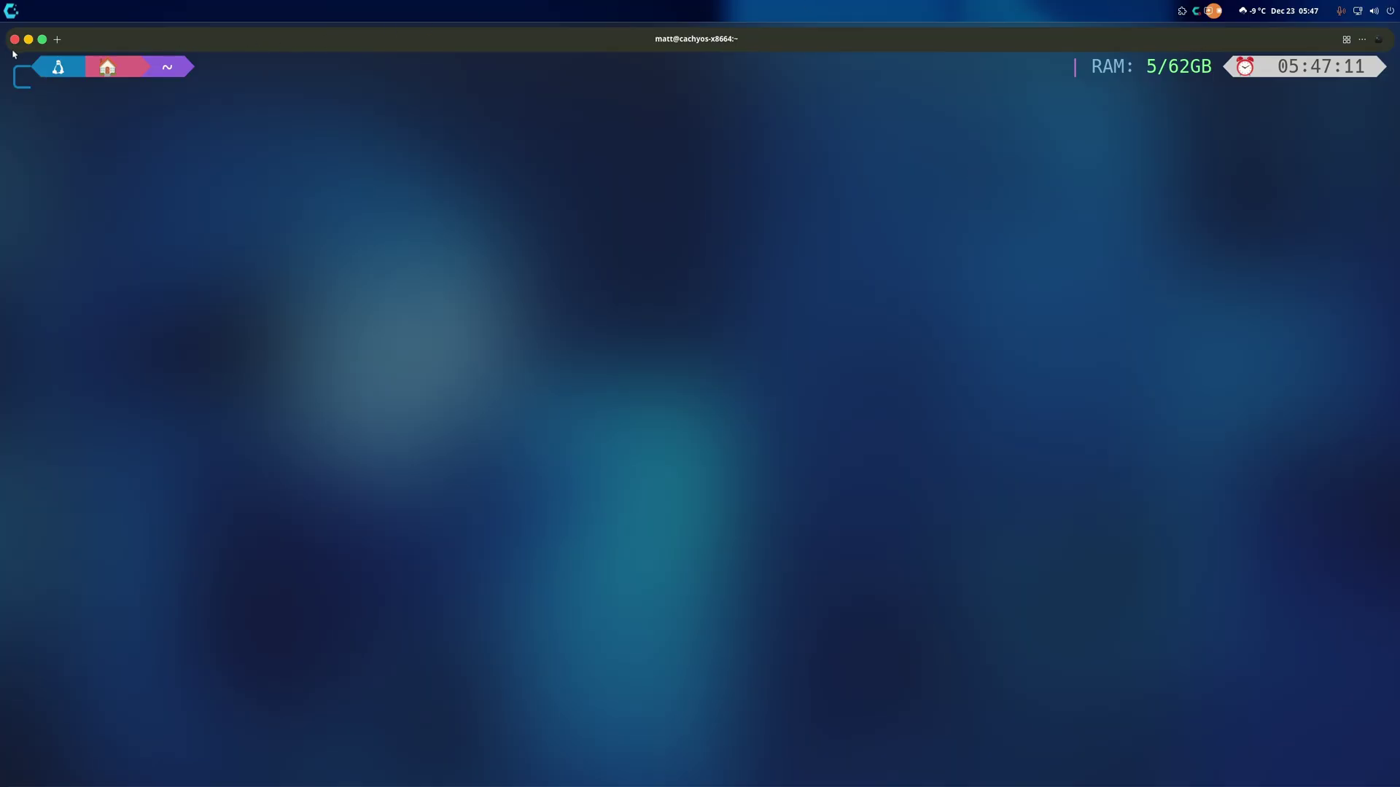
Close the terminal and toggle the app grid overview repeatedly, ending on the desktop.
{"action": "left_click", "coordinate": [14, 39]}
{"action": "left_click", "coordinate": [11, 10]}
{"action": "left_click", "coordinate": [728, 340]}
{"action": "left_click", "coordinate": [501, 771]}
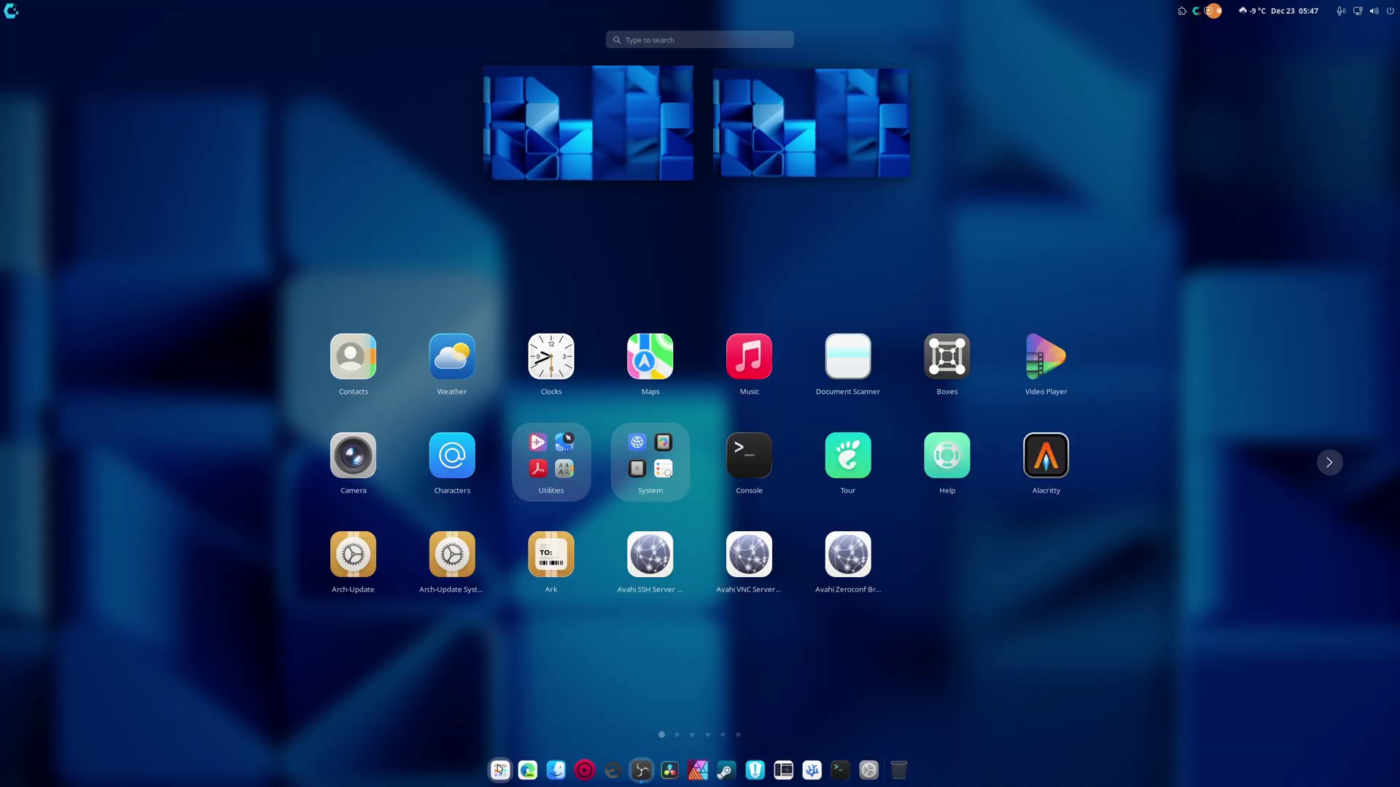
{"action": "left_click", "coordinate": [500, 771]}
{"action": "left_click", "coordinate": [500, 770]}
{"action": "left_click", "coordinate": [500, 771]}
{"action": "left_click", "coordinate": [500, 771]}
{"action": "left_click", "coordinate": [500, 771]}
{"action": "left_click", "coordinate": [501, 770]}
{"action": "left_click", "coordinate": [500, 771]}
{"action": "left_click", "coordinate": [500, 771]}
{"action": "left_click", "coordinate": [501, 771]}
{"action": "left_click", "coordinate": [500, 771]}
{"action": "left_click", "coordinate": [501, 770]}
{"action": "left_click", "coordinate": [500, 771]}
{"action": "left_click", "coordinate": [501, 771]}
{"action": "left_click", "coordinate": [500, 770]}
{"action": "left_click", "coordinate": [500, 771]}
{"action": "left_click", "coordinate": [500, 770]}
{"action": "left_click", "coordinate": [500, 771]}
{"action": "left_click", "coordinate": [500, 770]}
{"action": "left_click", "coordinate": [500, 770]}
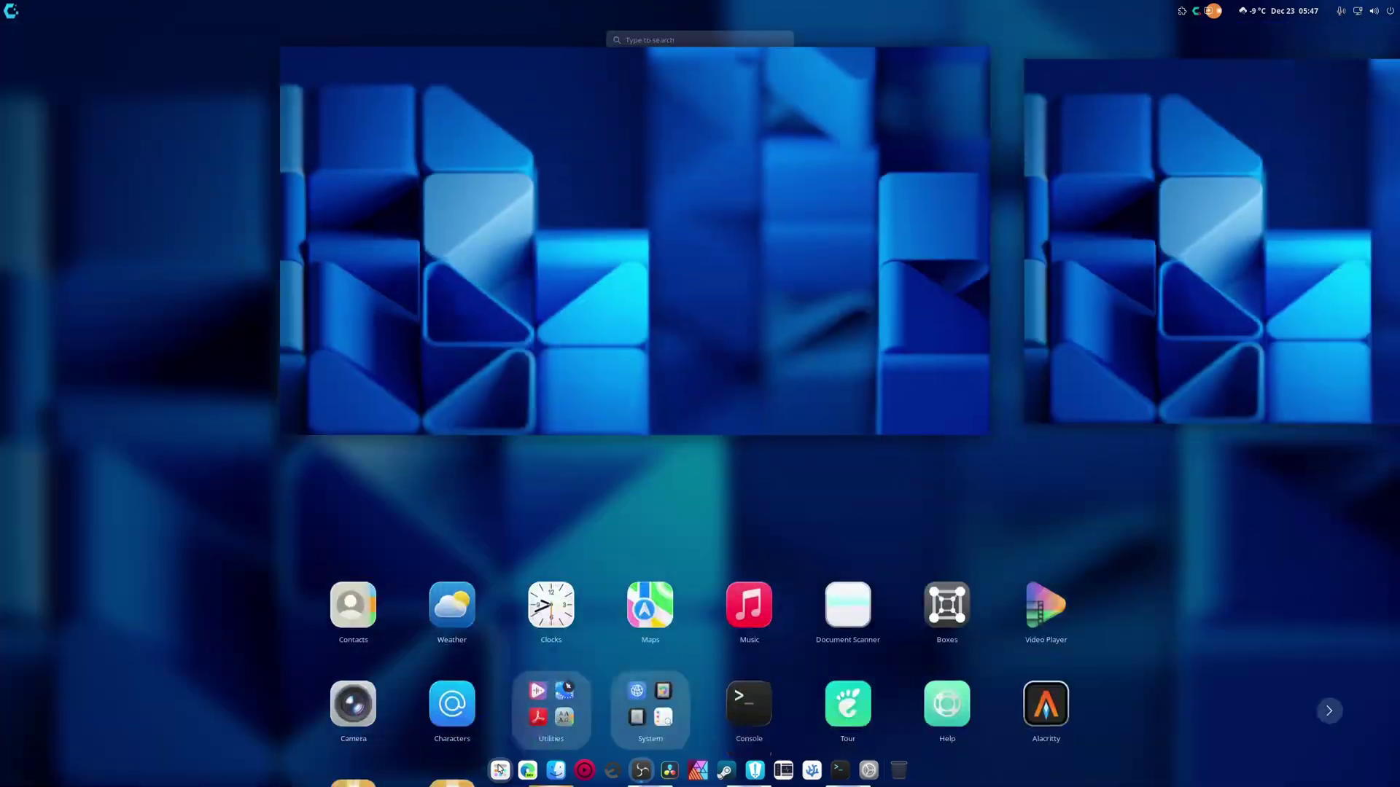
{"action": "left_click", "coordinate": [500, 771]}
{"action": "left_click", "coordinate": [501, 770]}
{"action": "left_click", "coordinate": [500, 770]}
{"action": "left_click", "coordinate": [500, 770]}
{"action": "left_click", "coordinate": [500, 771]}
{"action": "left_click", "coordinate": [500, 770]}
{"action": "left_click", "coordinate": [500, 770]}
{"action": "left_click", "coordinate": [500, 771]}
{"action": "left_click", "coordinate": [500, 770]}
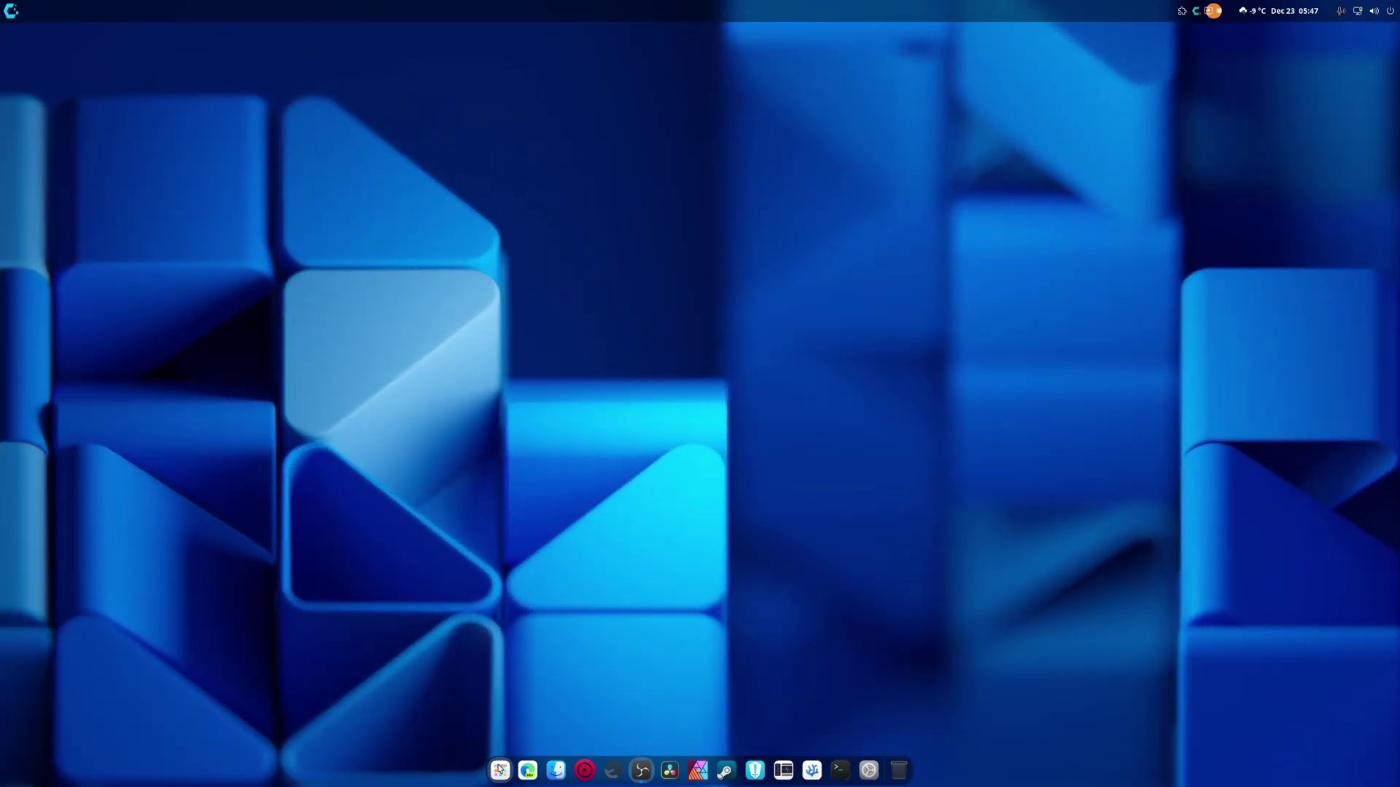
{"action": "left_click", "coordinate": [500, 771]}
{"action": "left_click", "coordinate": [500, 771]}
{"action": "left_click", "coordinate": [500, 770]}
{"action": "left_click", "coordinate": [500, 771]}
{"action": "left_click", "coordinate": [500, 770]}
{"action": "left_click", "coordinate": [500, 770]}
Open a new terminal and run journalctl -f to follow the system journal.
{"action": "left_click", "coordinate": [840, 770]}
{"action": "type", "text": "hjo"}
{"action": "key", "text": "BackSpace"}
{"action": "key", "text": "BackSpace"}
{"action": "key", "text": "BackSpace"}
{"action": "type", "text": "jour"}
{"action": "key", "text": "Tab"}
{"action": "type", "text": "-f"}
{"action": "key", "text": "Return"}
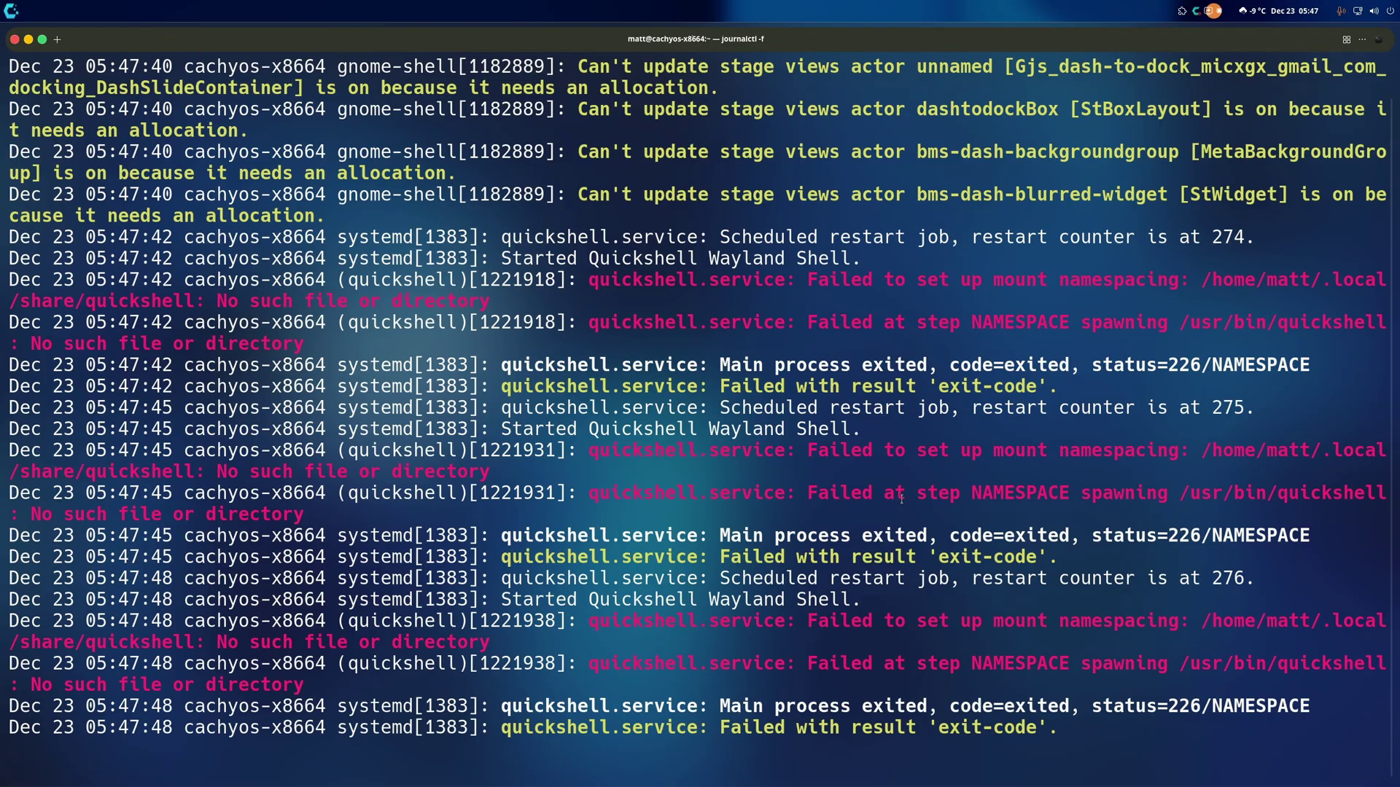
{"action": "scroll", "coordinate": [656, 345], "scroll_direction": "up", "scroll_amount": 1}
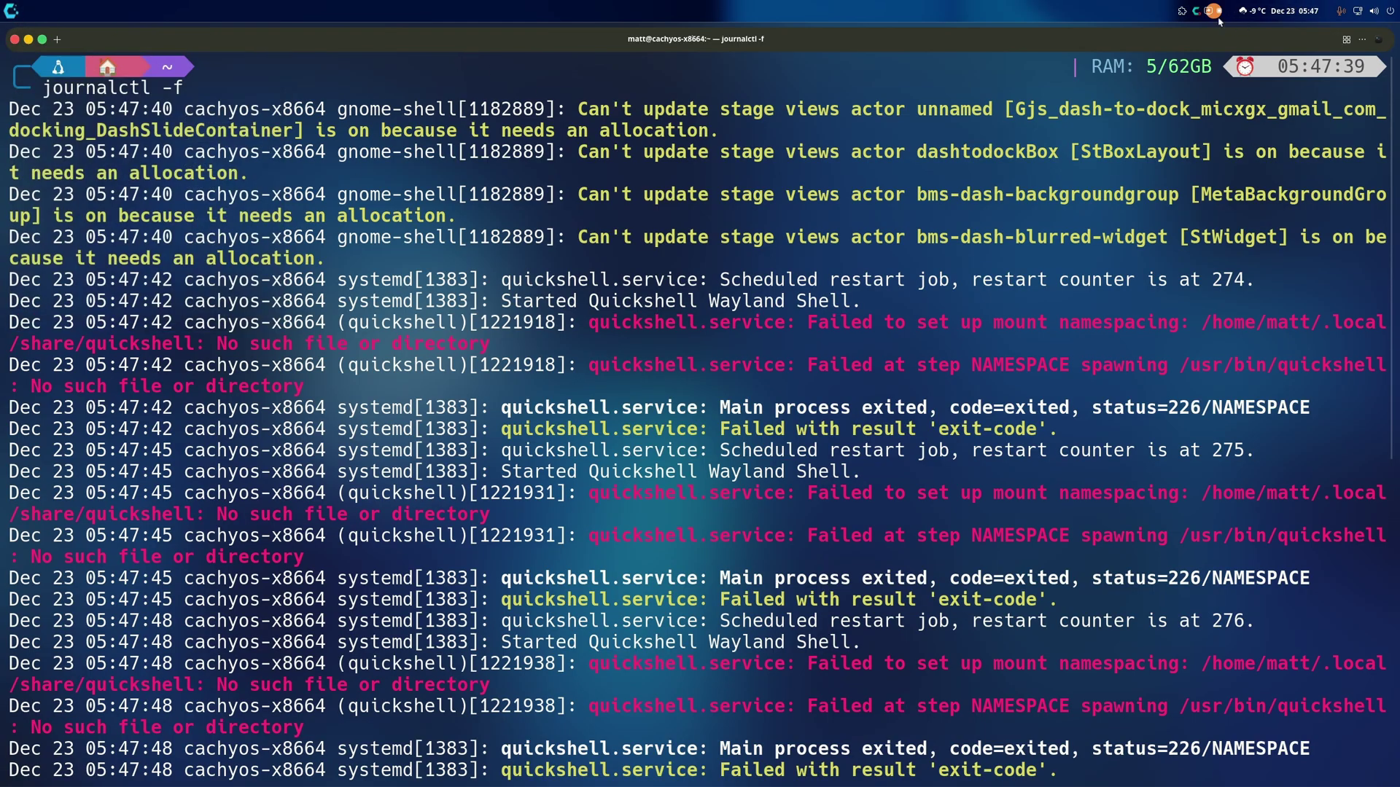
Switch off Dash to Dock's Intelligent autohide via the Extension List settings.
{"action": "left_click", "coordinate": [1181, 10]}
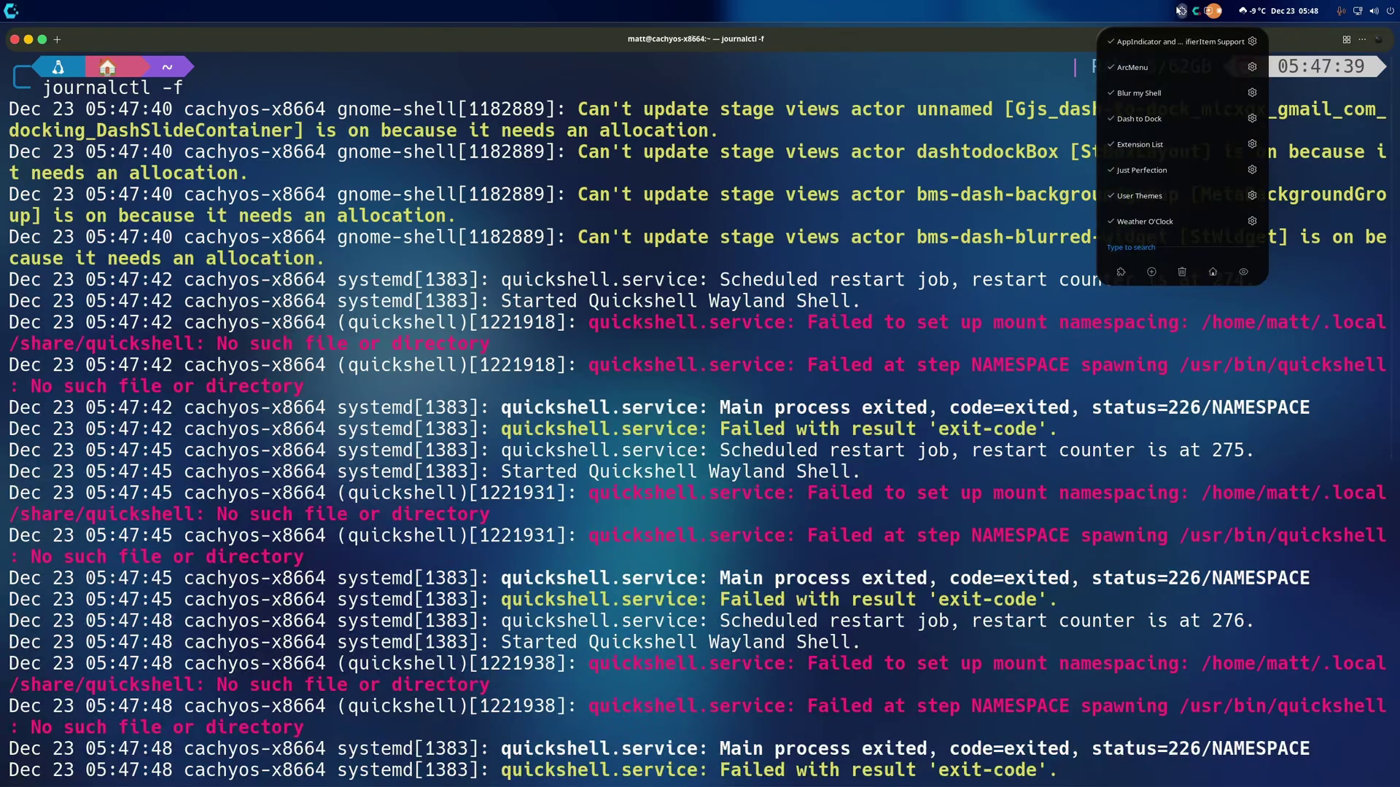
{"action": "left_click", "coordinate": [1254, 126]}
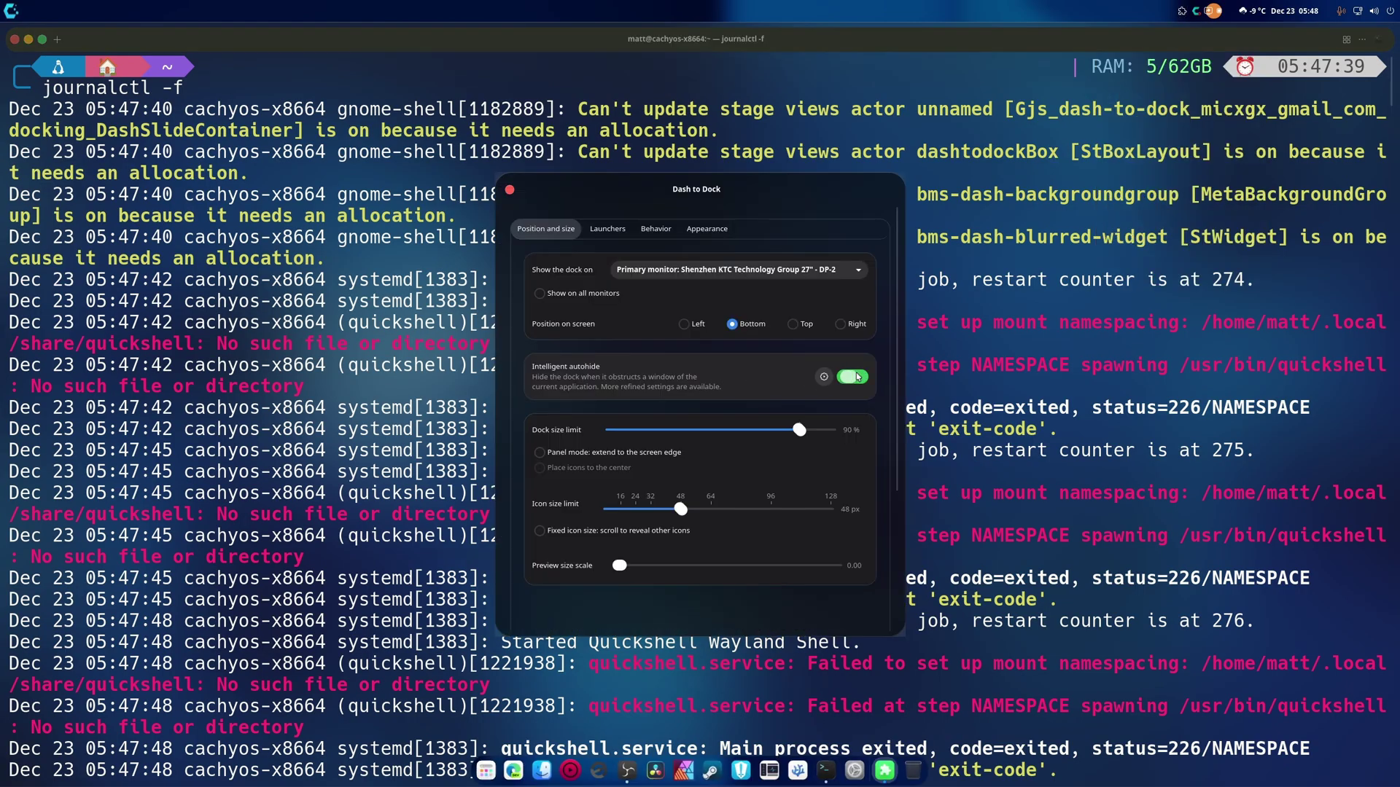
{"action": "left_click", "coordinate": [509, 189]}
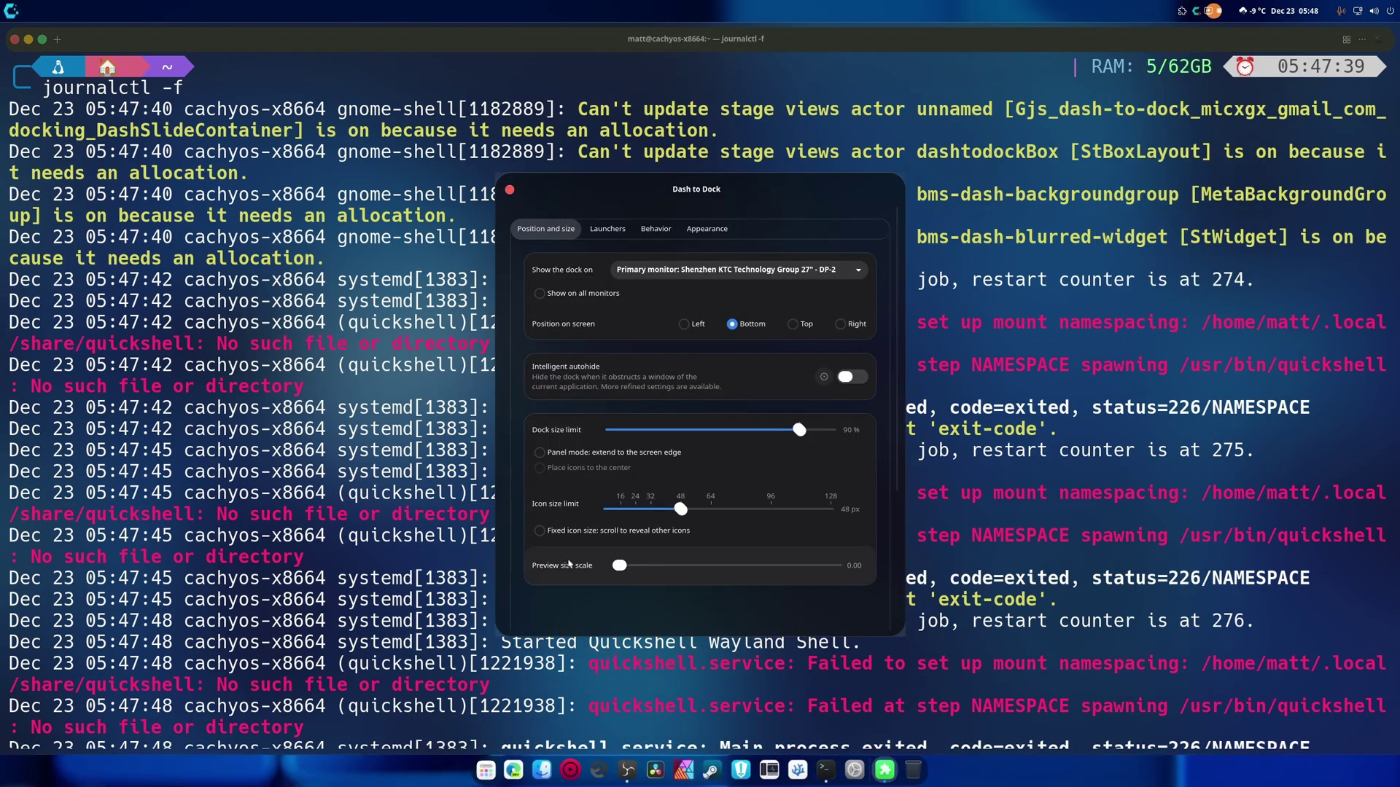
{"action": "left_click", "coordinate": [500, 770]}
{"action": "left_click", "coordinate": [500, 770]}
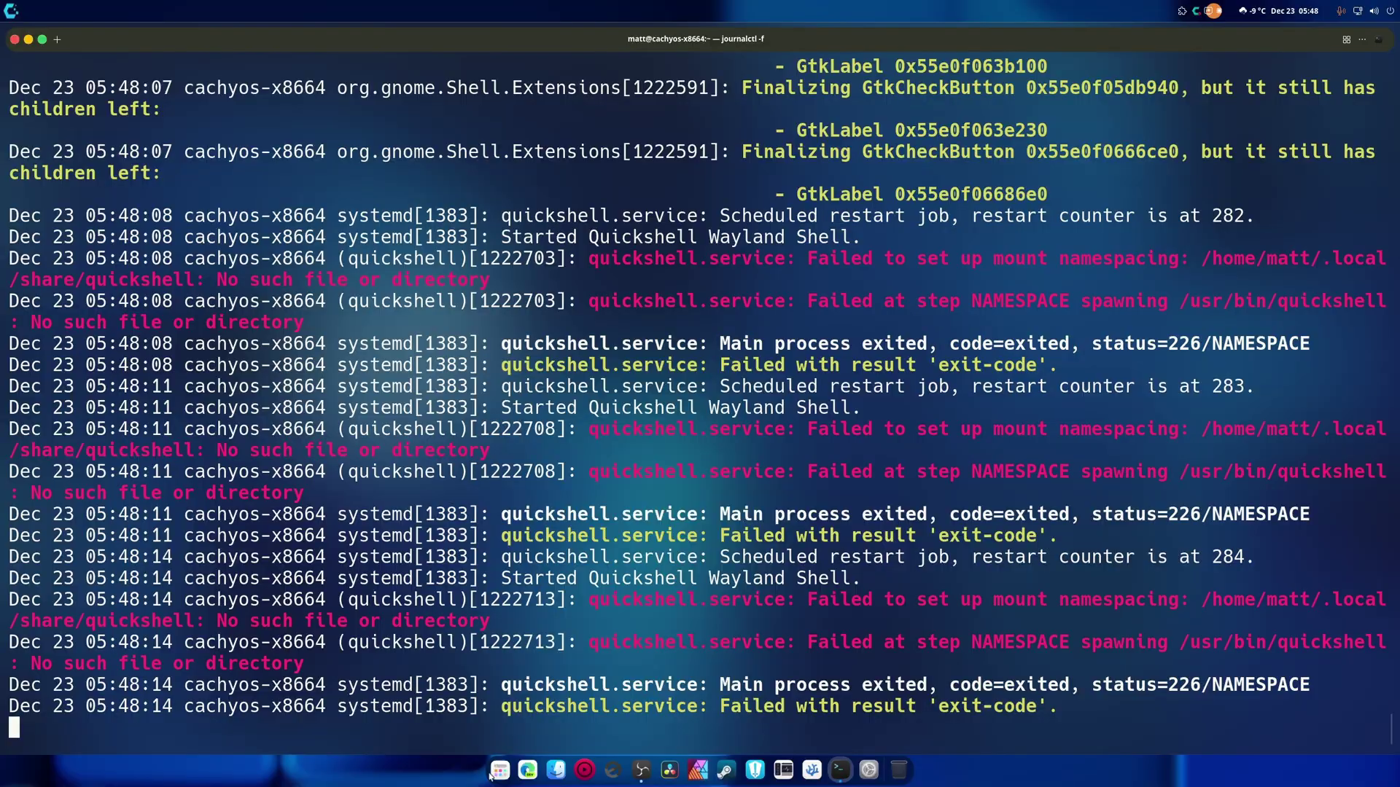
Toggle the app grid a few times and scroll through the journal's quickshell errors.
{"action": "left_click", "coordinate": [500, 771]}
{"action": "left_click", "coordinate": [500, 771]}
{"action": "left_click", "coordinate": [499, 771]}
{"action": "left_click", "coordinate": [500, 772]}
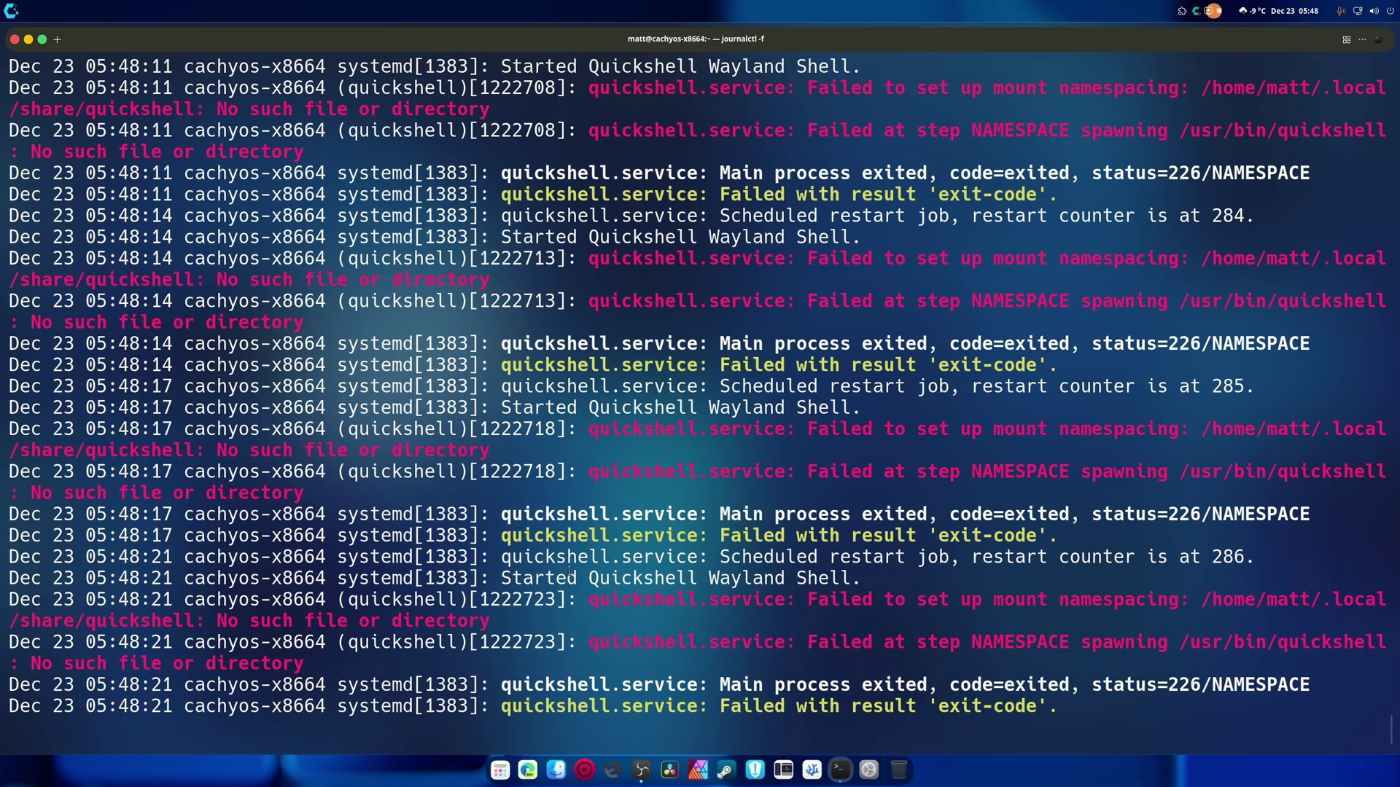
{"action": "scroll", "coordinate": [864, 616], "scroll_direction": "up", "scroll_amount": 9}
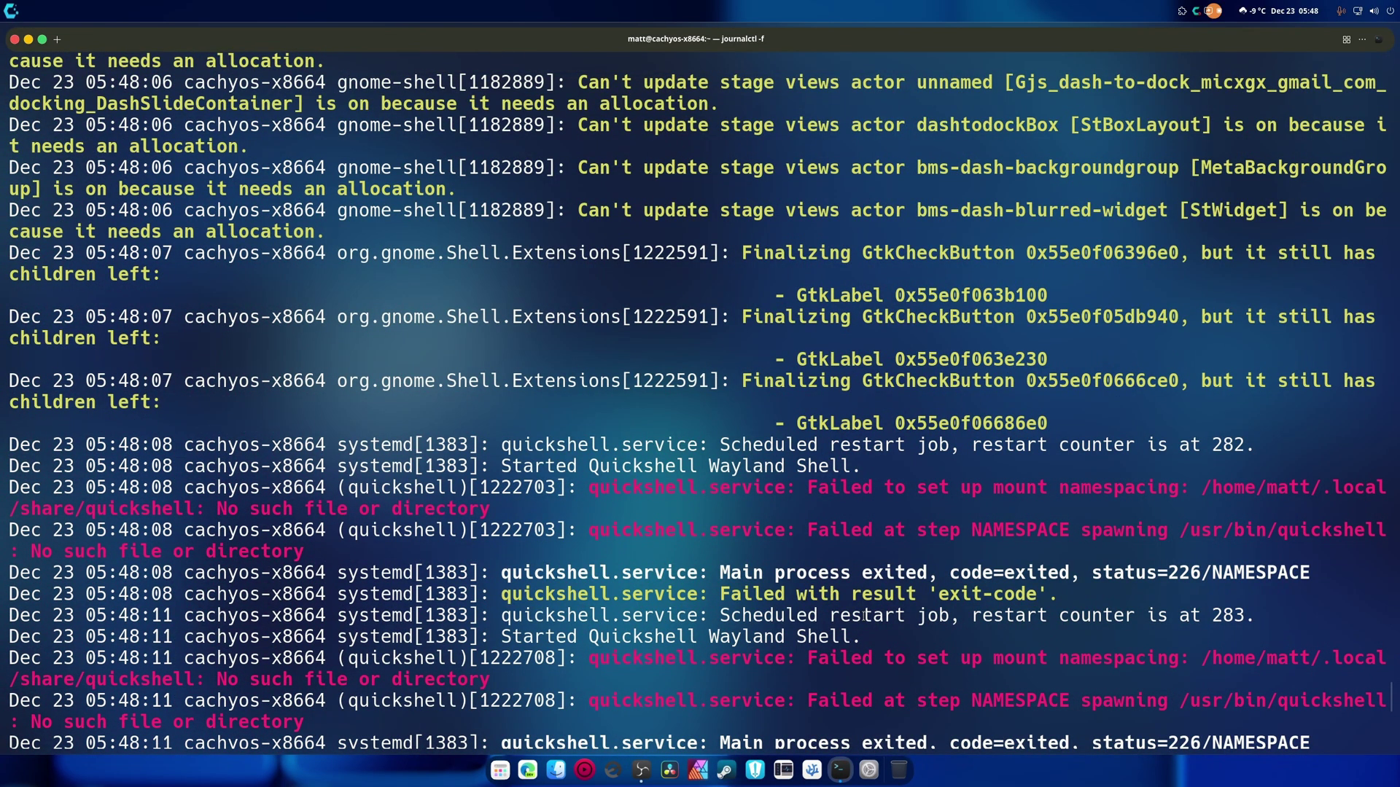
{"action": "scroll", "coordinate": [864, 616], "scroll_direction": "down", "scroll_amount": 10}
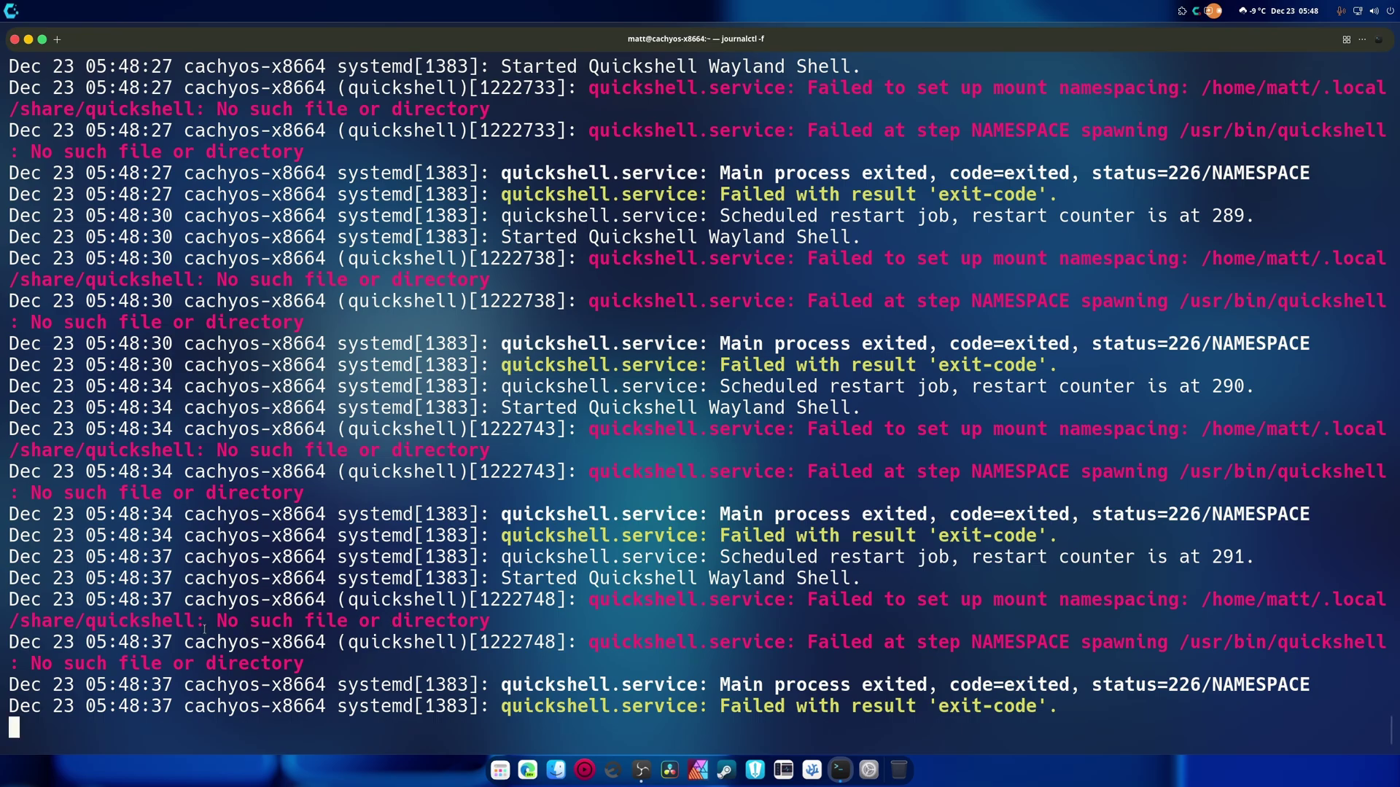
Copy the missing ~/.local/share/quickshell folder path from the journal error lines.
{"action": "left_click_drag", "start_coordinate": [194, 620], "coordinate": [1191, 607]}
{"action": "right_click", "coordinate": [1205, 609]}
{"action": "left_click", "coordinate": [1239, 380]}
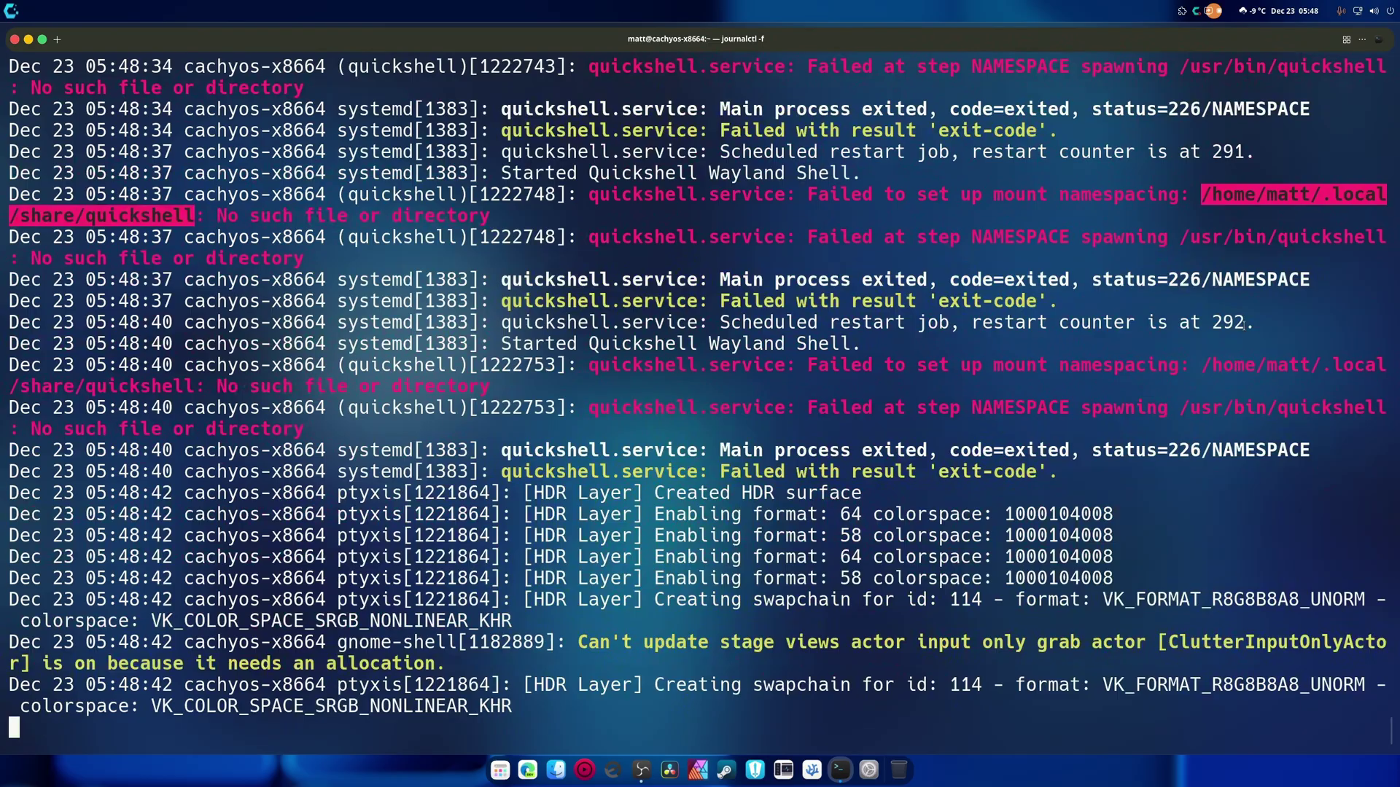
{"action": "double_click", "coordinate": [1204, 195]}
{"action": "right_click", "coordinate": [1204, 195]}
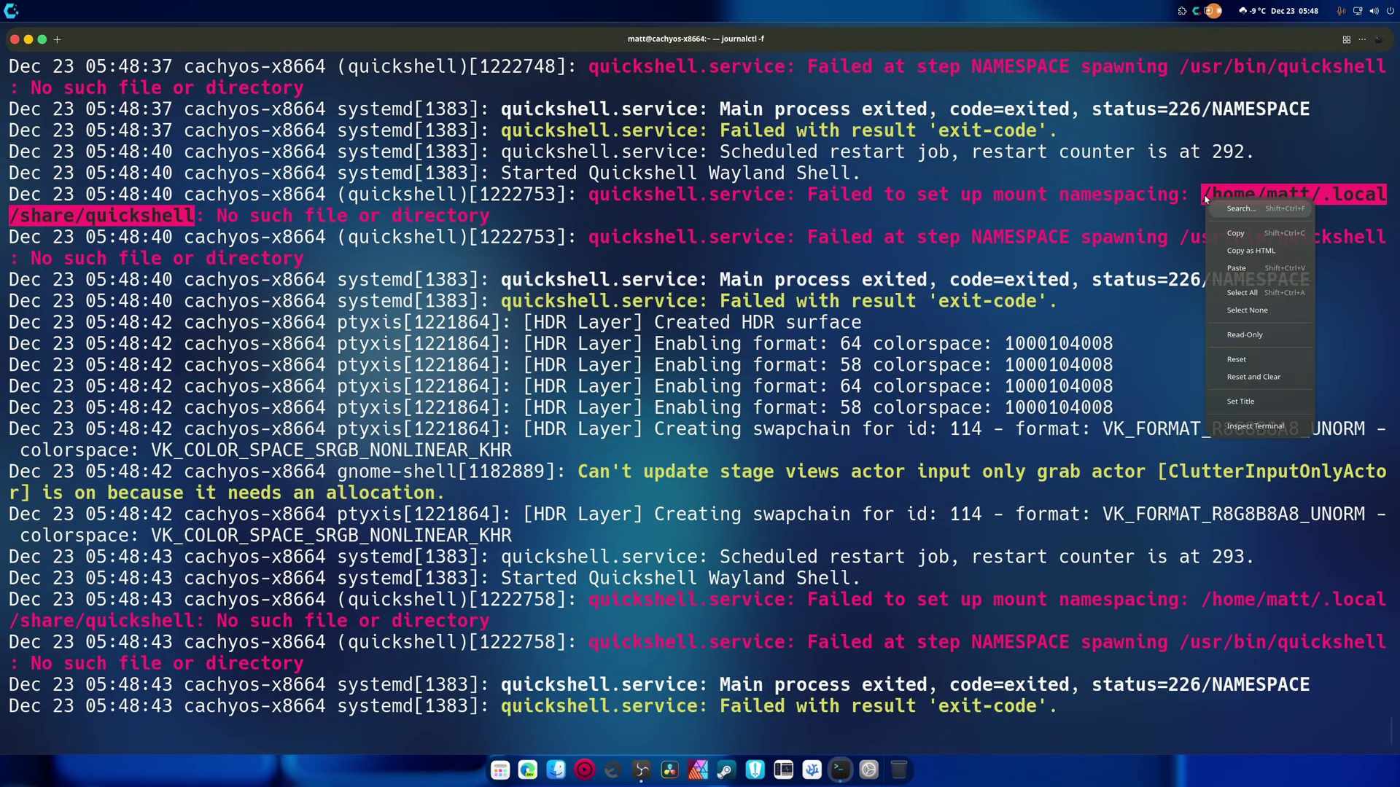
{"action": "left_click", "coordinate": [1262, 238]}
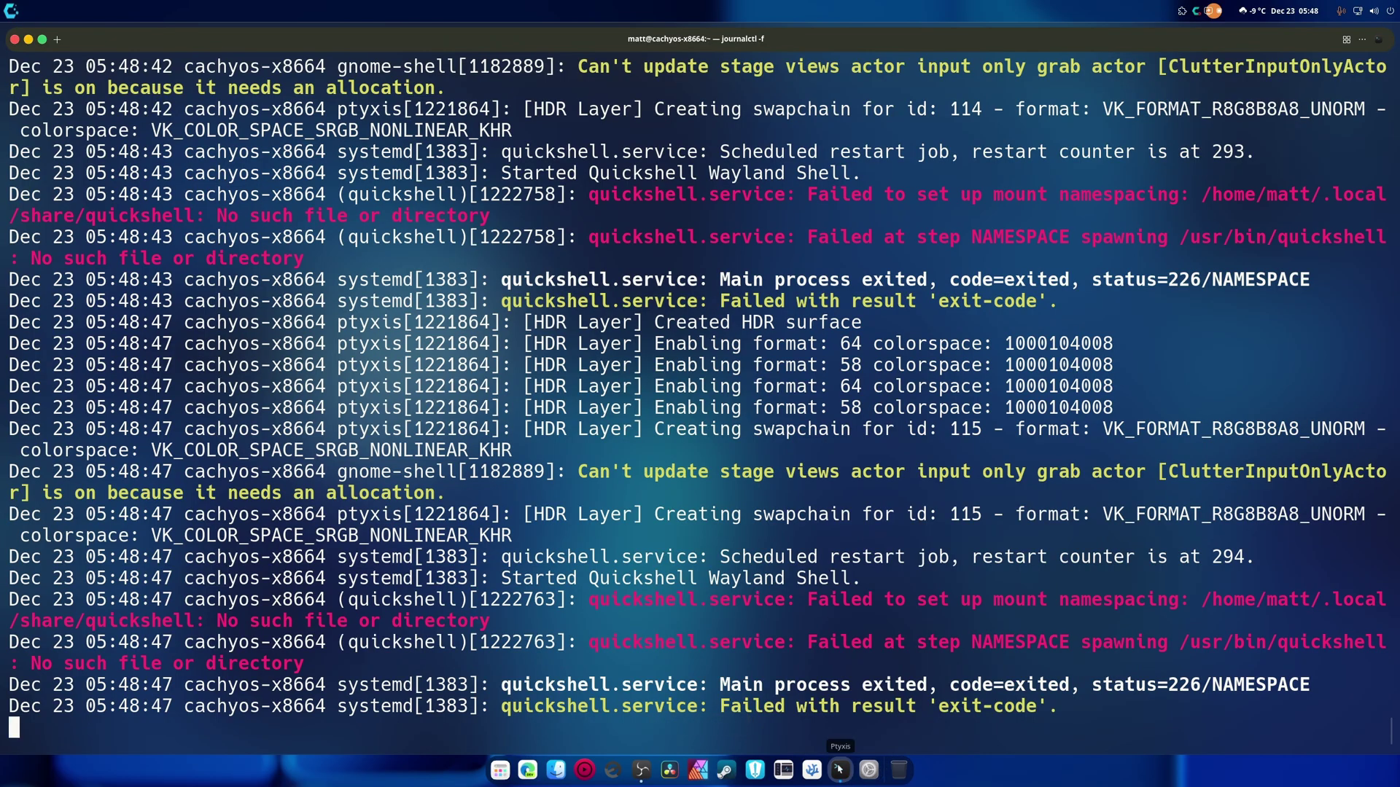
In a new tab, run mkdir with the pasted quickshell path, then return to the journal tab.
{"action": "left_click", "coordinate": [57, 39]}
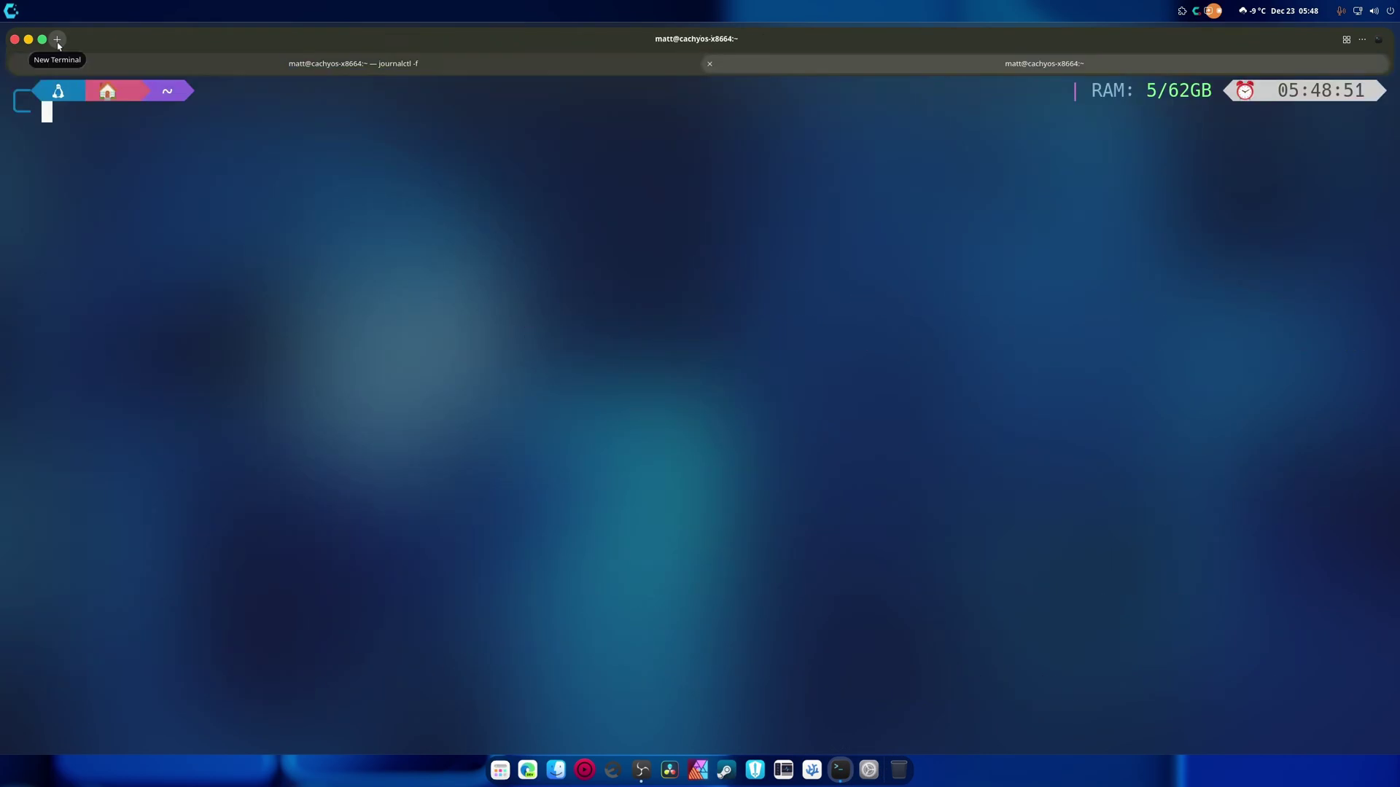
{"action": "type", "text": "mkdir"}
{"action": "key", "text": "ctrl+shift+v"}
{"action": "key", "text": "Return"}
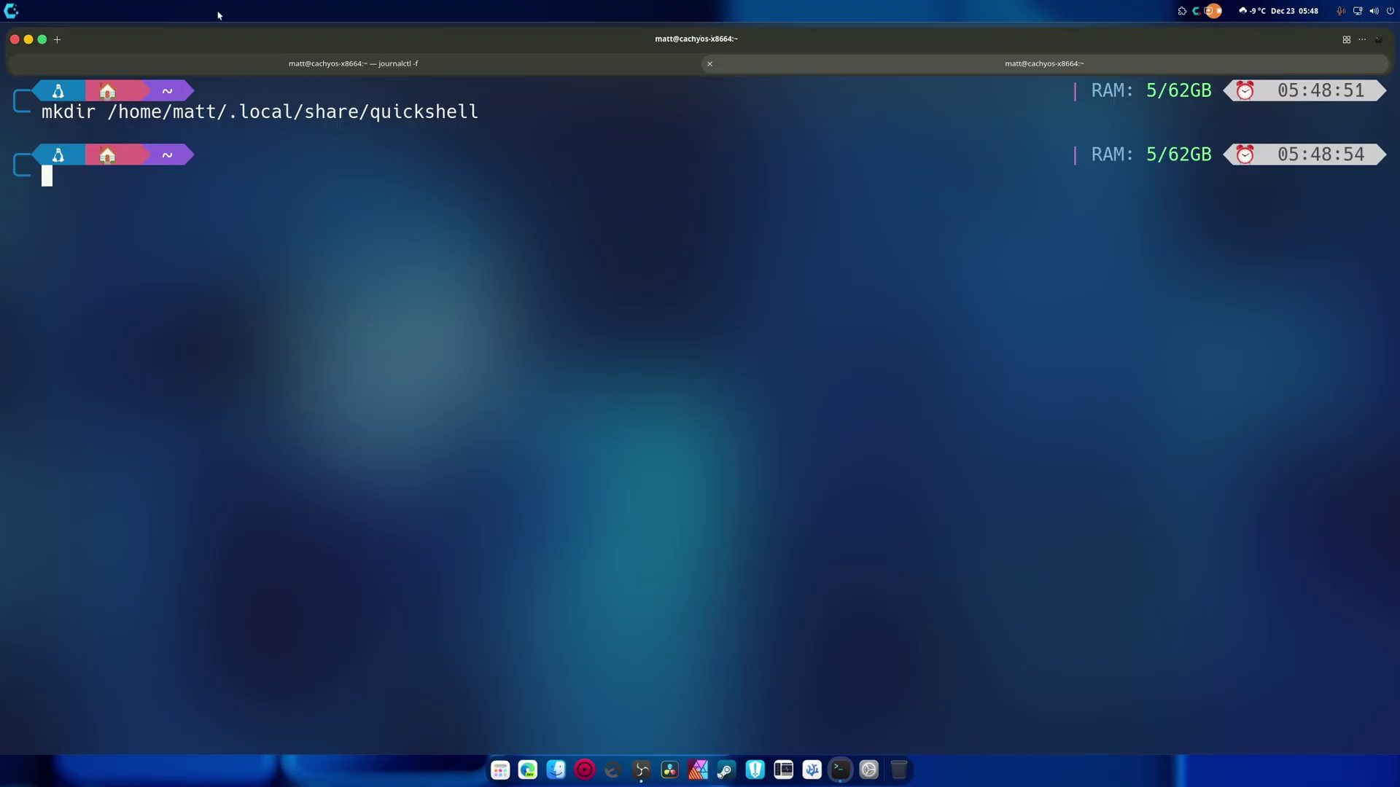
{"action": "left_click", "coordinate": [381, 65]}
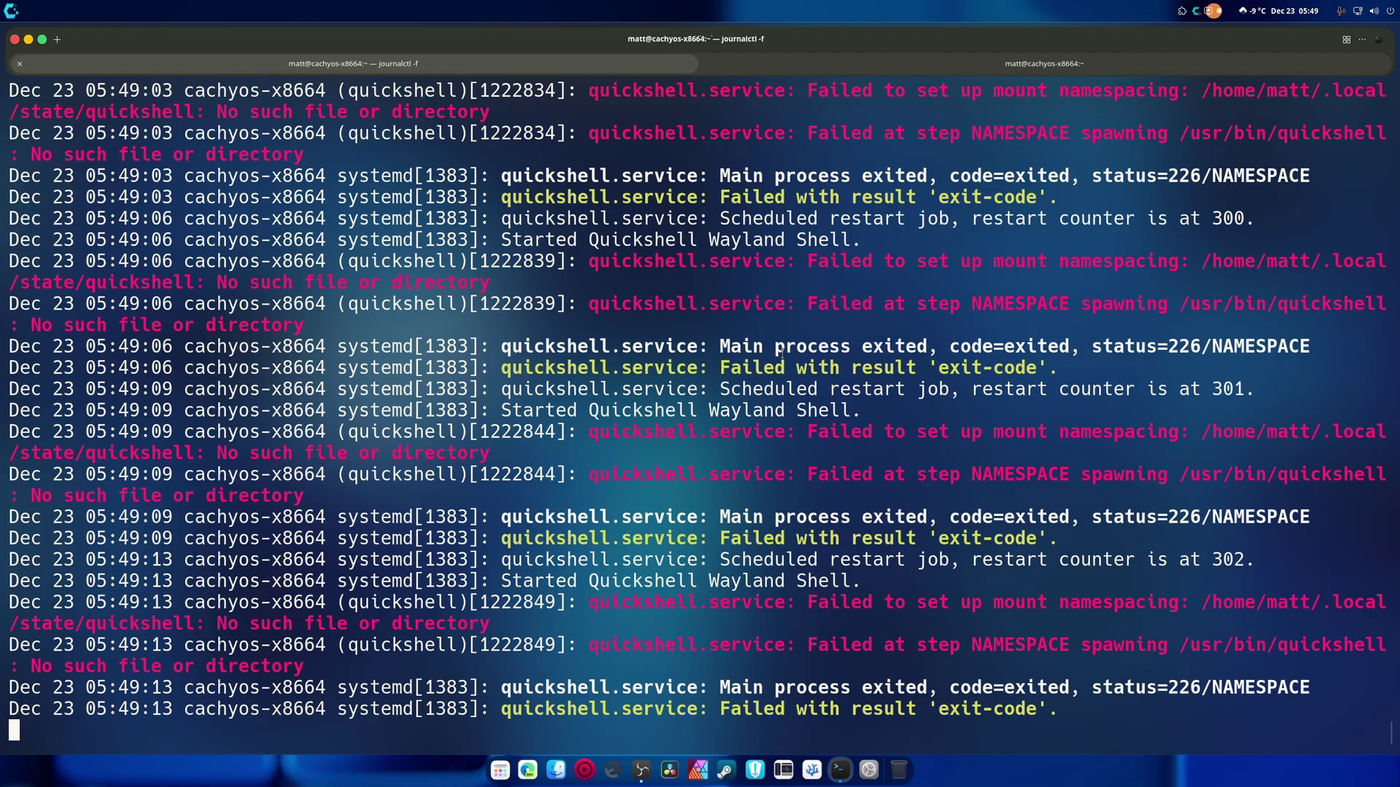
{"action": "key", "text": "super"}
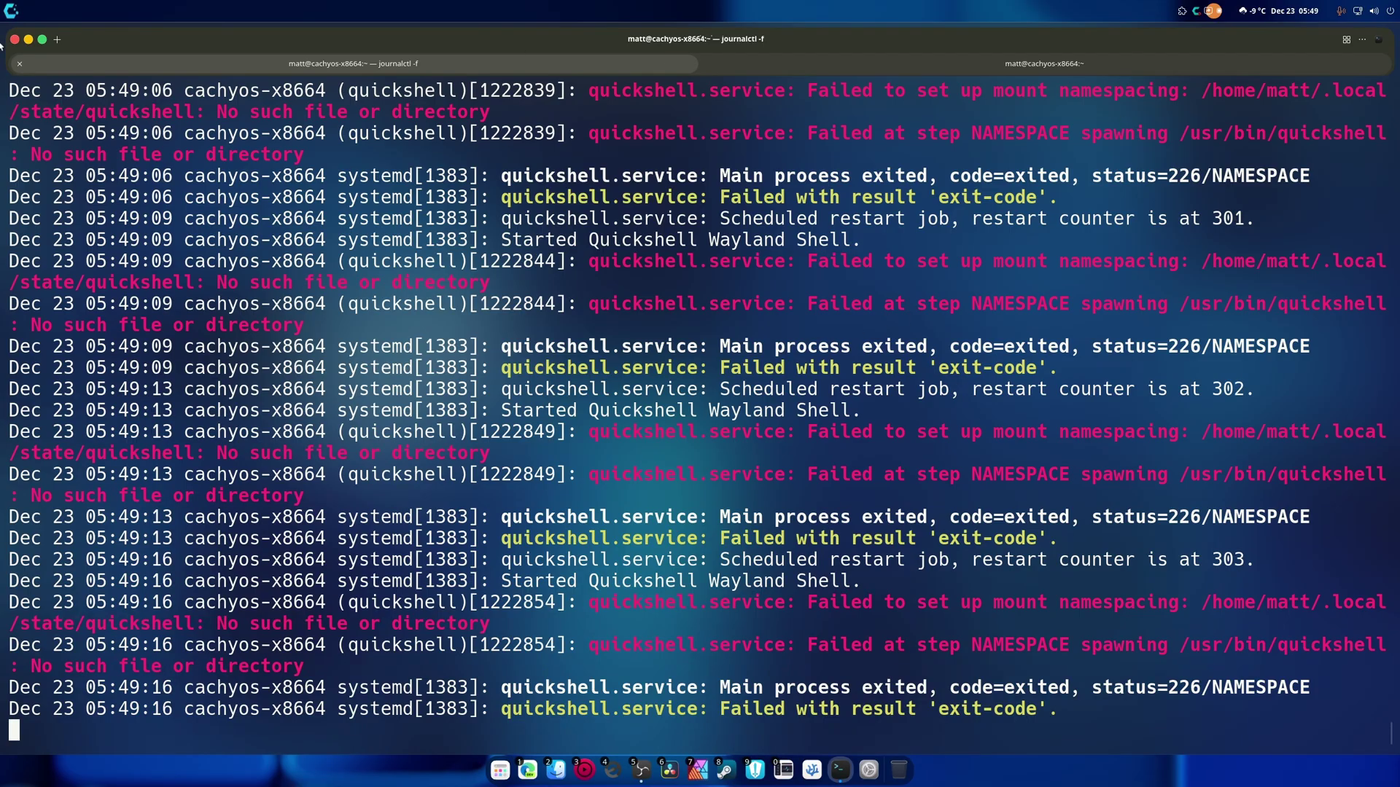
Close the terminal despite the running journal, and dismiss the display settings opened by mistake.
{"action": "left_click", "coordinate": [15, 39]}
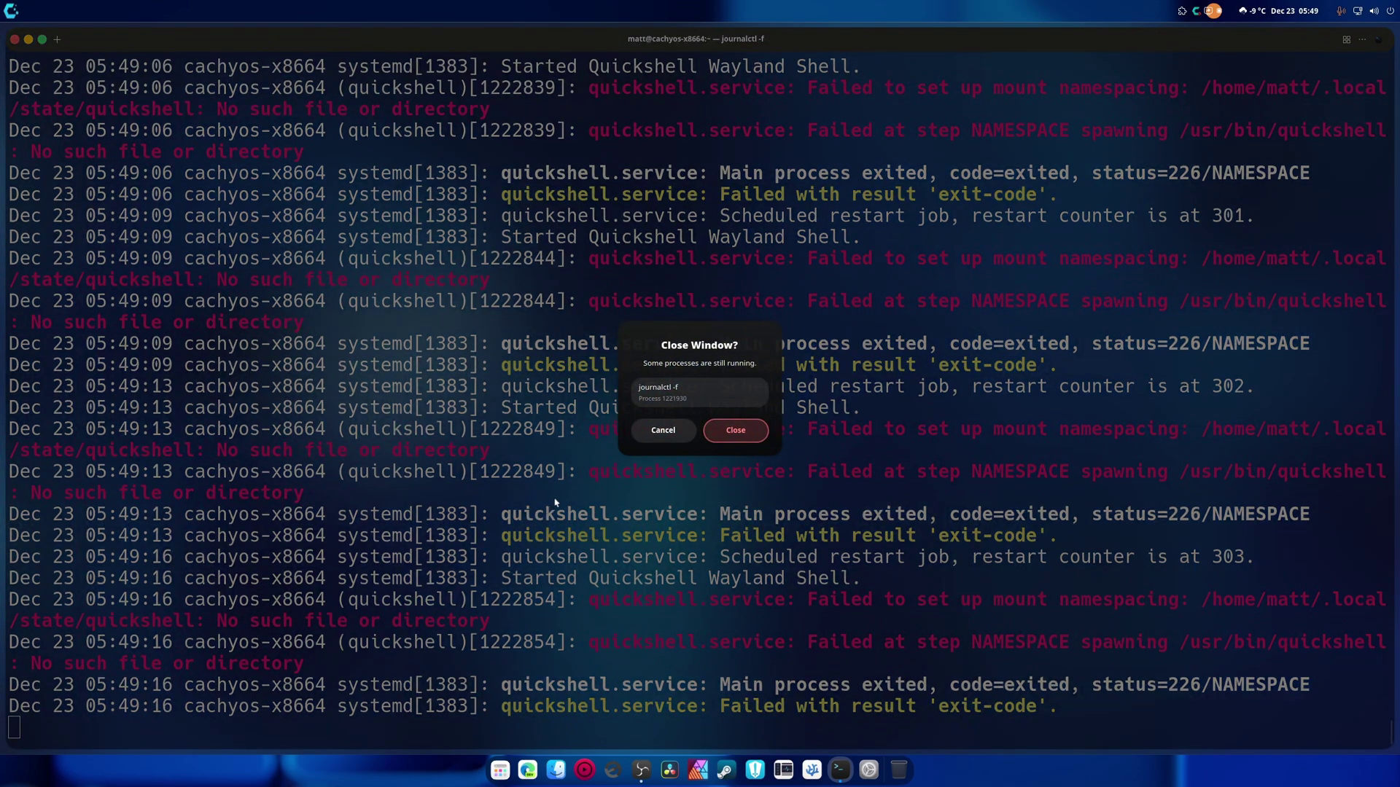
{"action": "left_click", "coordinate": [728, 430]}
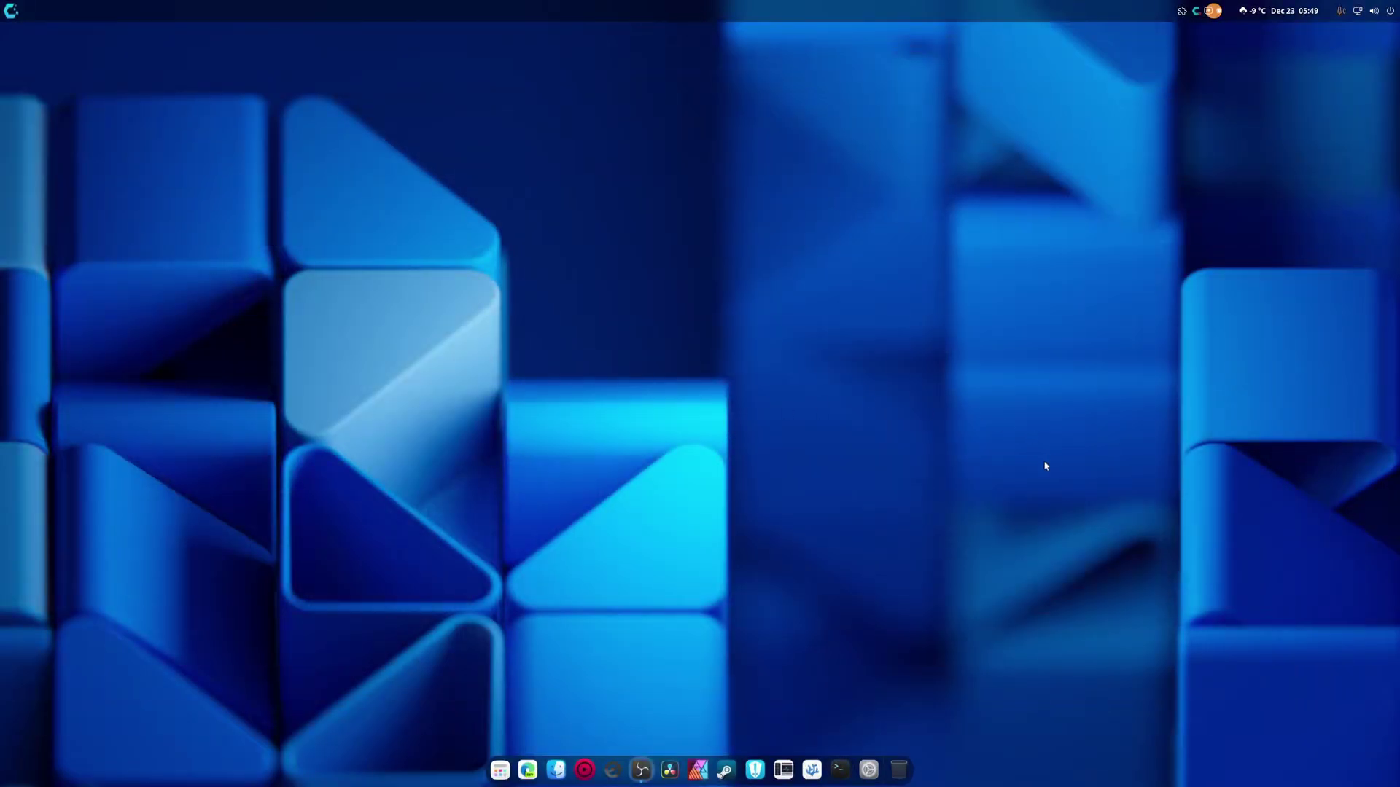
{"action": "right_click", "coordinate": [830, 482]}
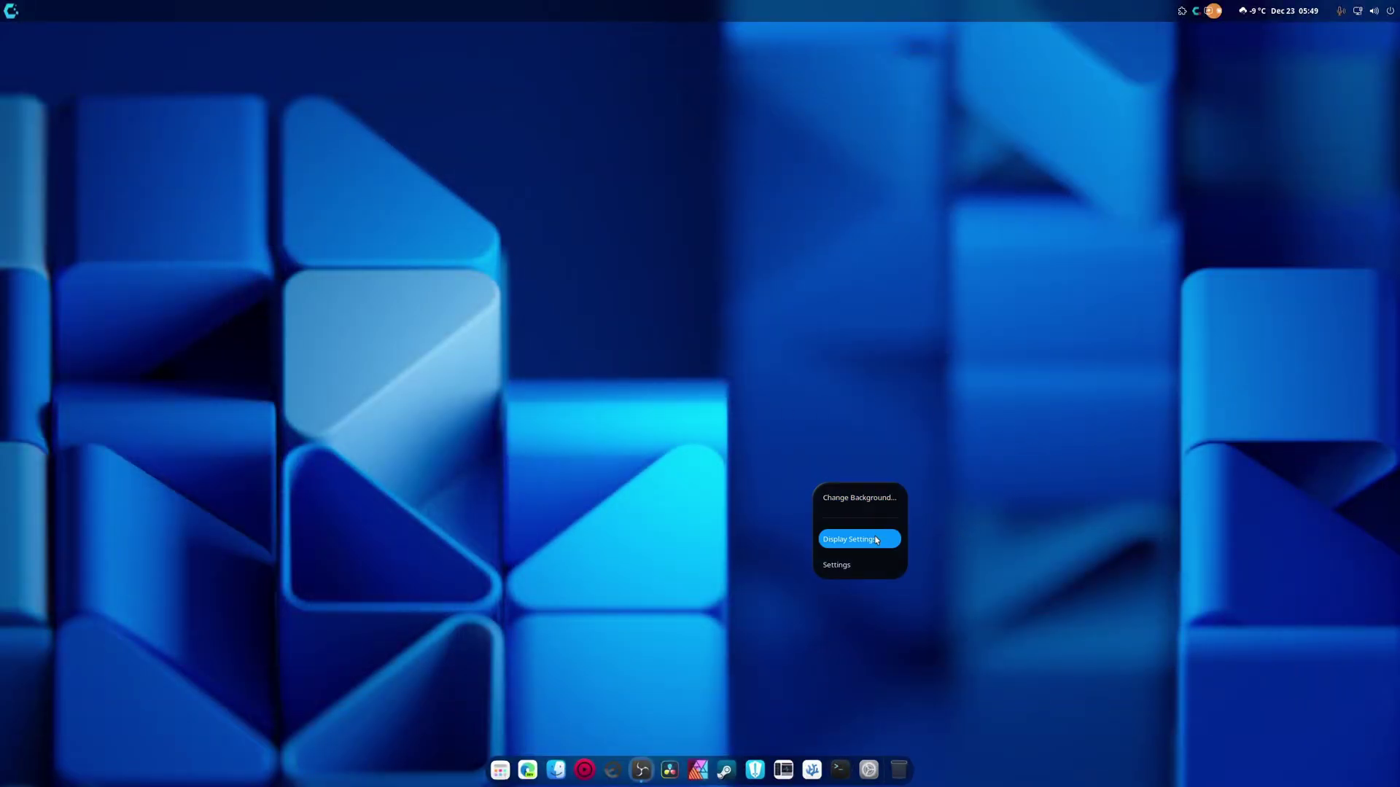
{"action": "left_click", "coordinate": [876, 540]}
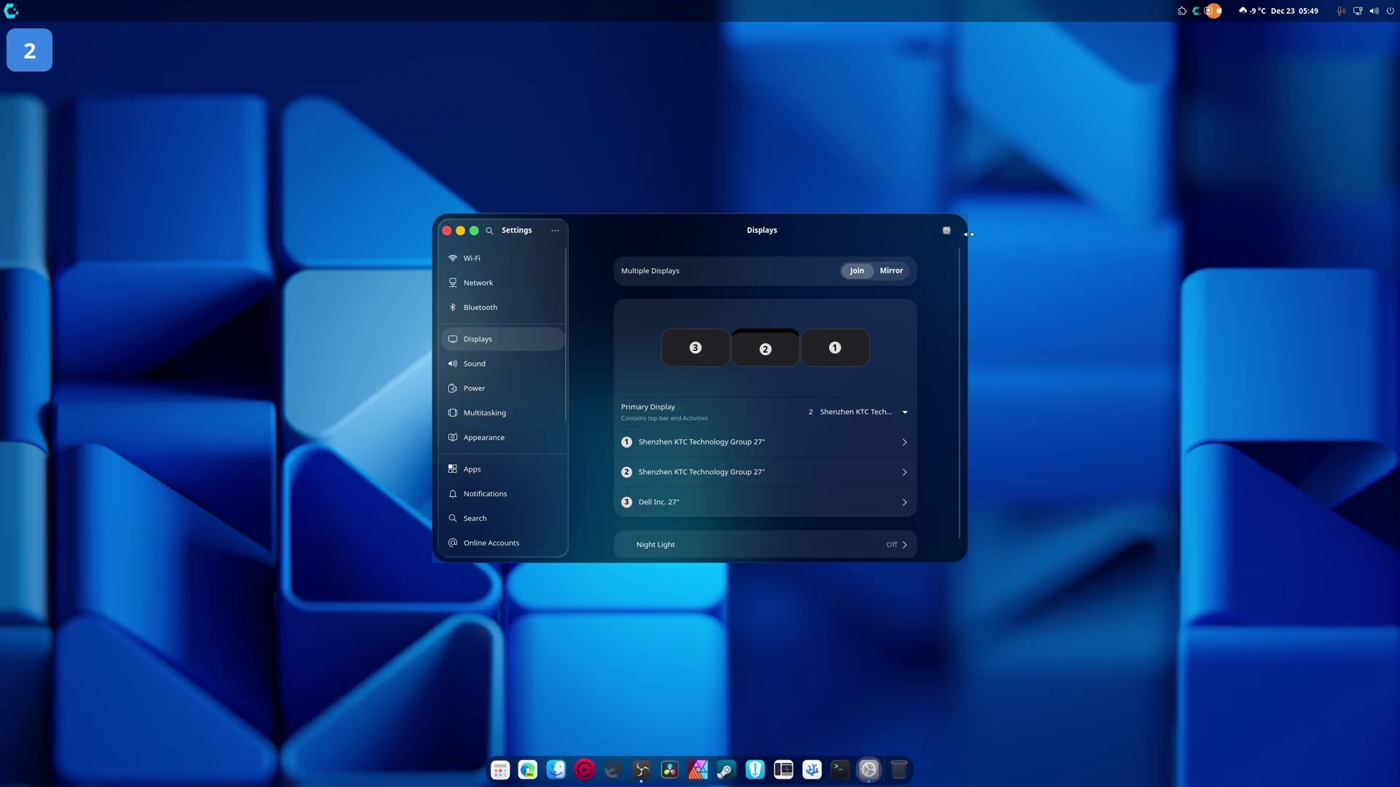
{"action": "key", "text": "alt+F4"}
Add BormioItaly_landscape.jpg from Pictures › BingWallpaper as a custom background.
{"action": "right_click", "coordinate": [656, 315]}
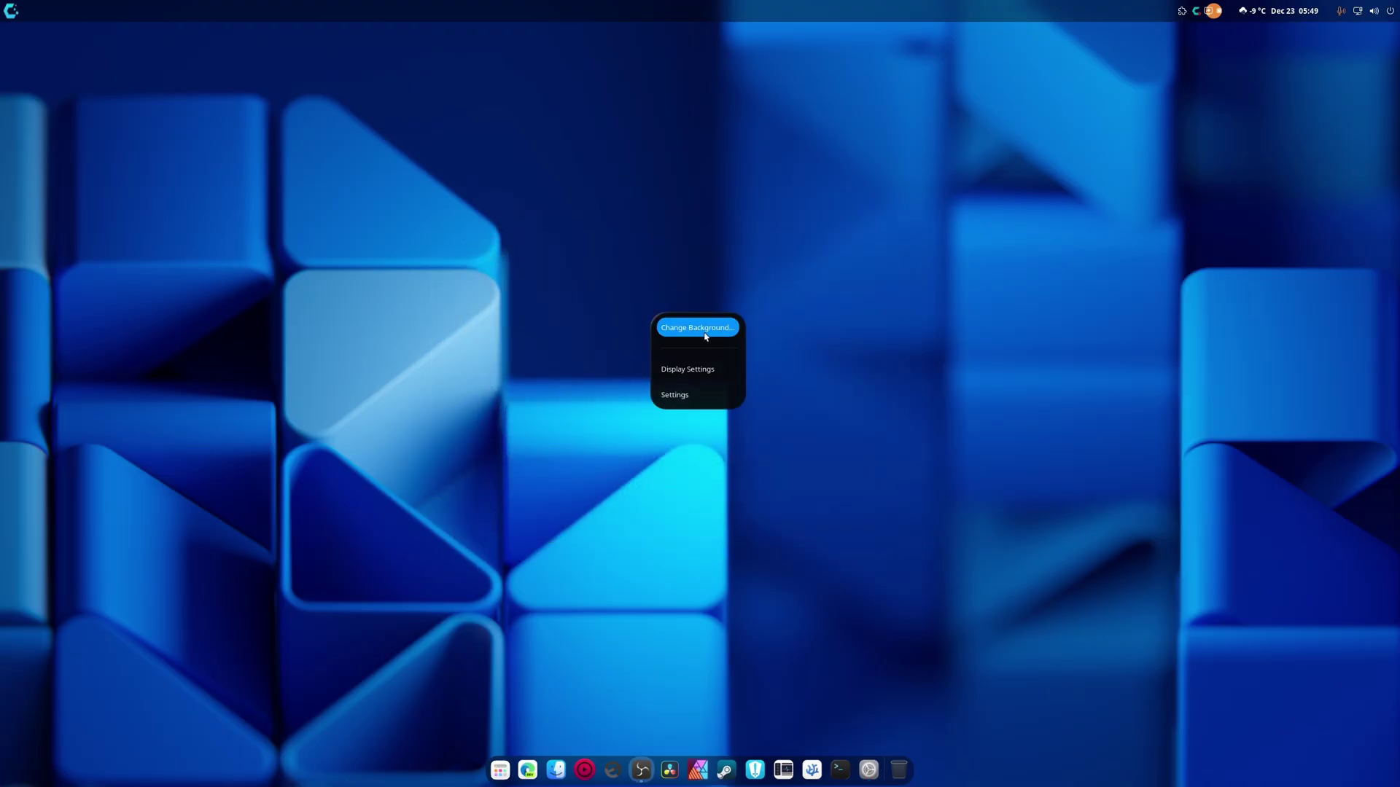
{"action": "left_click", "coordinate": [705, 330]}
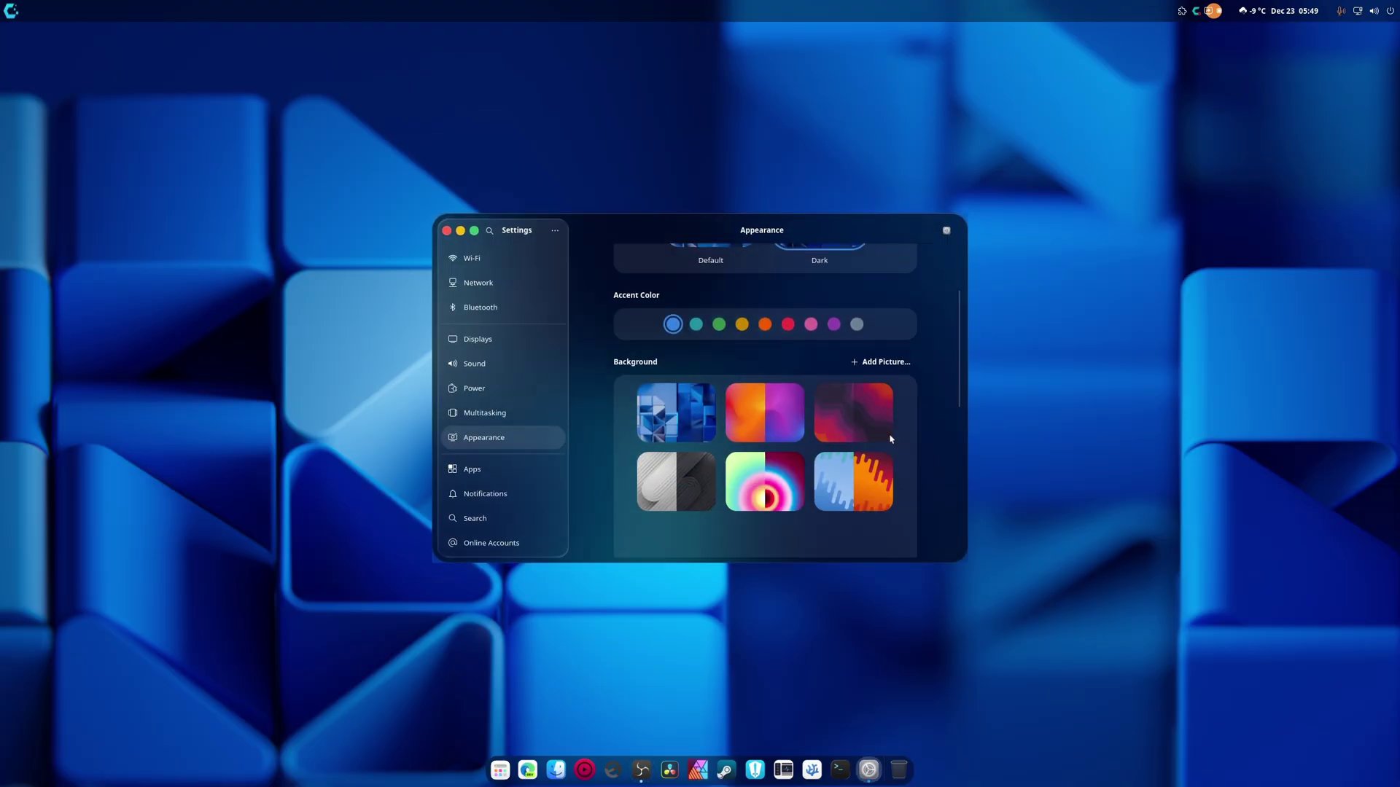
{"action": "left_click", "coordinate": [859, 326]}
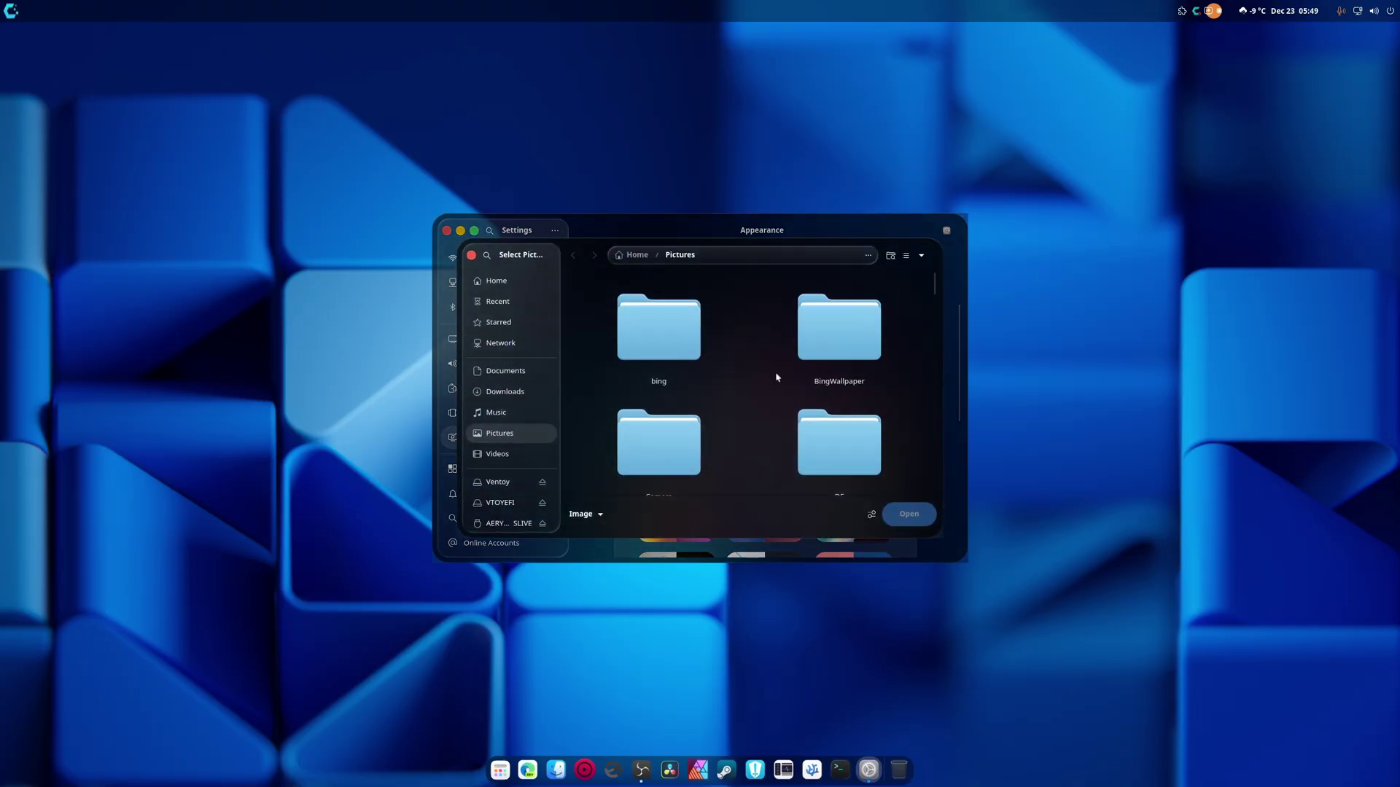
{"action": "double_click", "coordinate": [842, 355]}
{"action": "scroll", "coordinate": [841, 361], "scroll_direction": "down", "scroll_amount": 2}
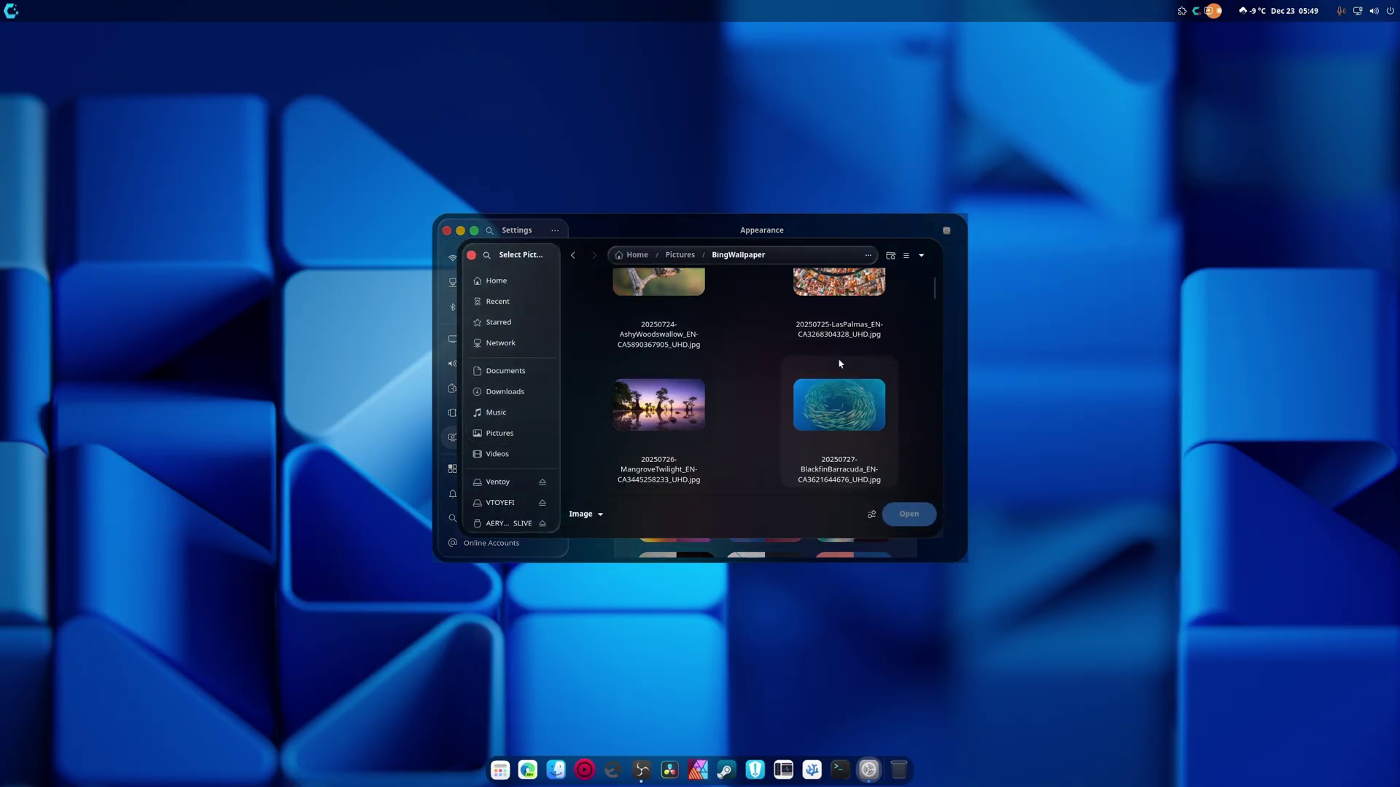
{"action": "scroll", "coordinate": [839, 362], "scroll_direction": "down", "scroll_amount": 7}
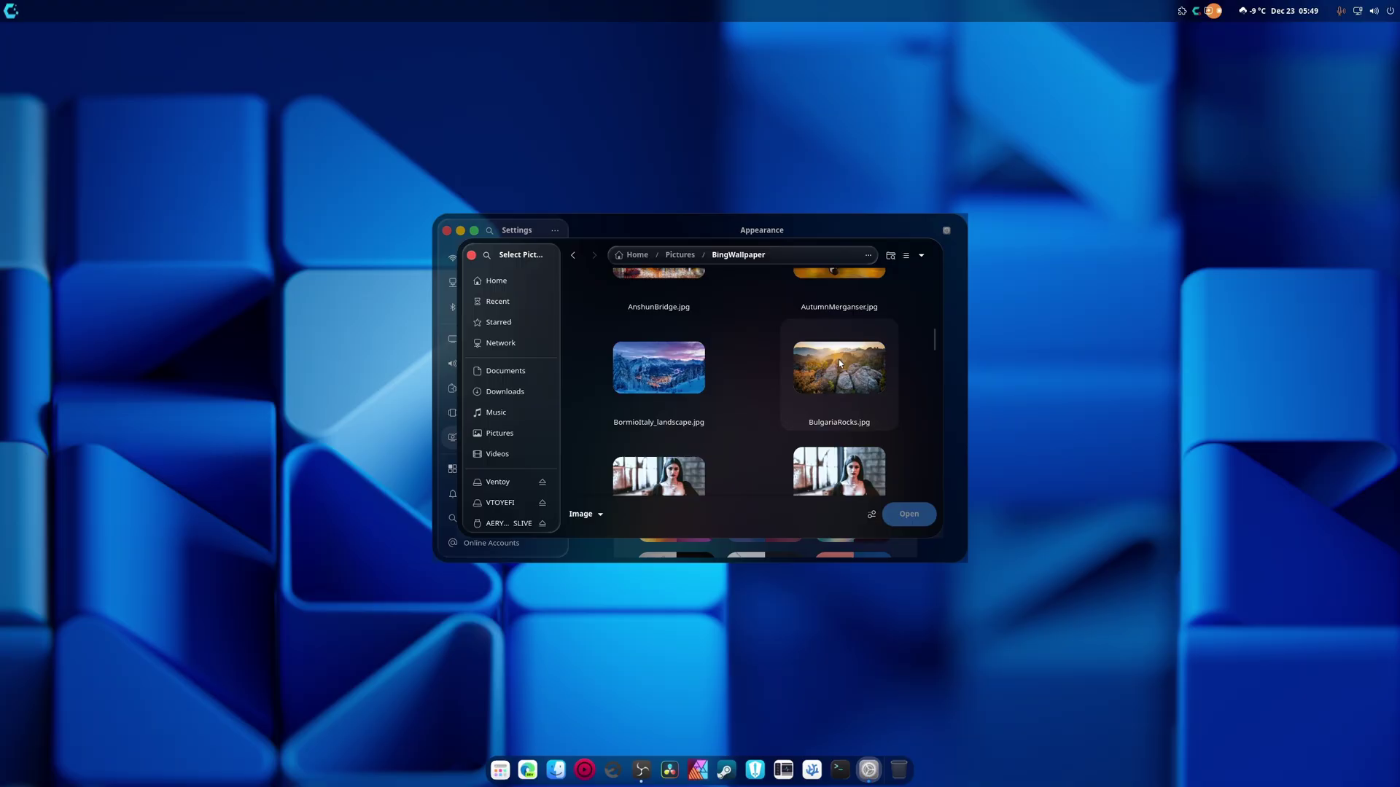
{"action": "scroll", "coordinate": [839, 362], "scroll_direction": "up", "scroll_amount": 1}
{"action": "left_click", "coordinate": [658, 327]}
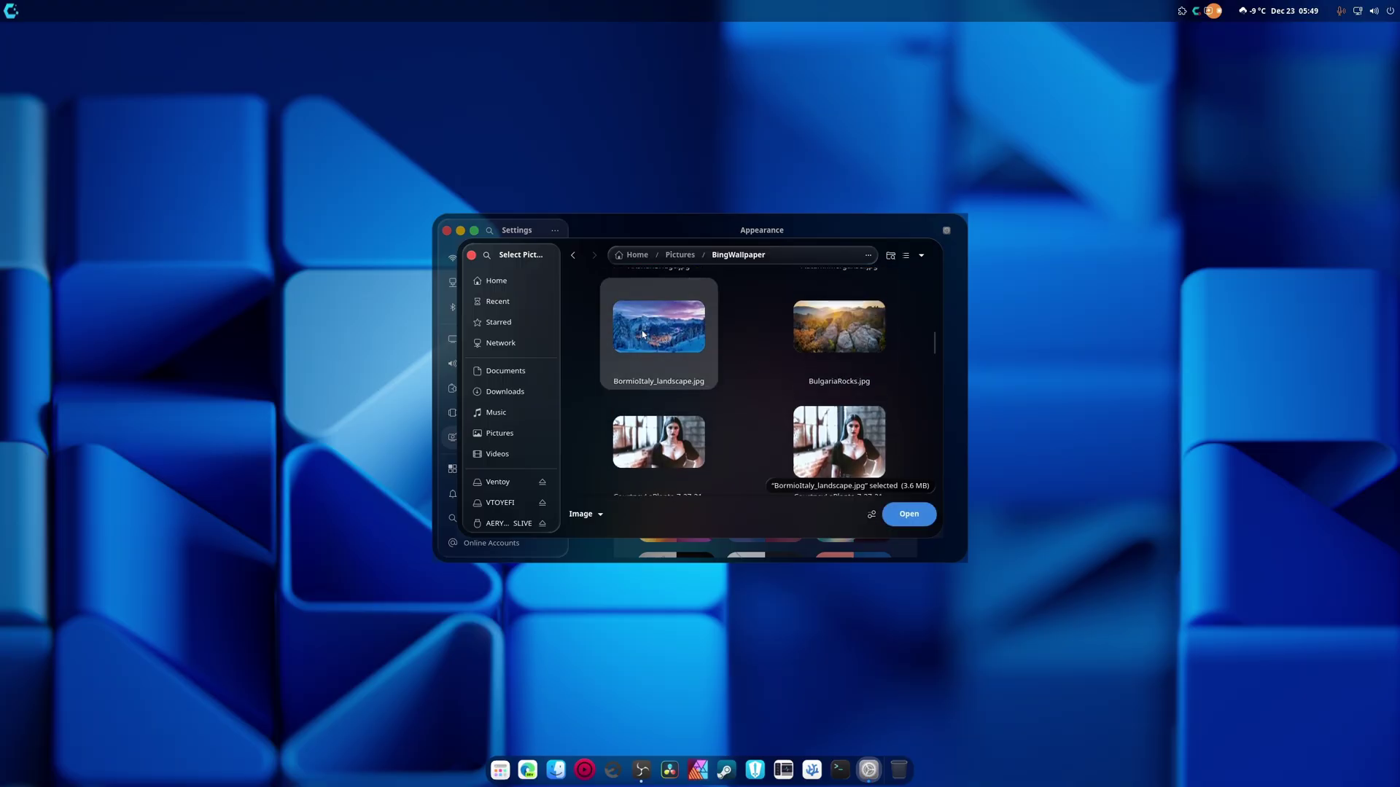
{"action": "left_click", "coordinate": [920, 514]}
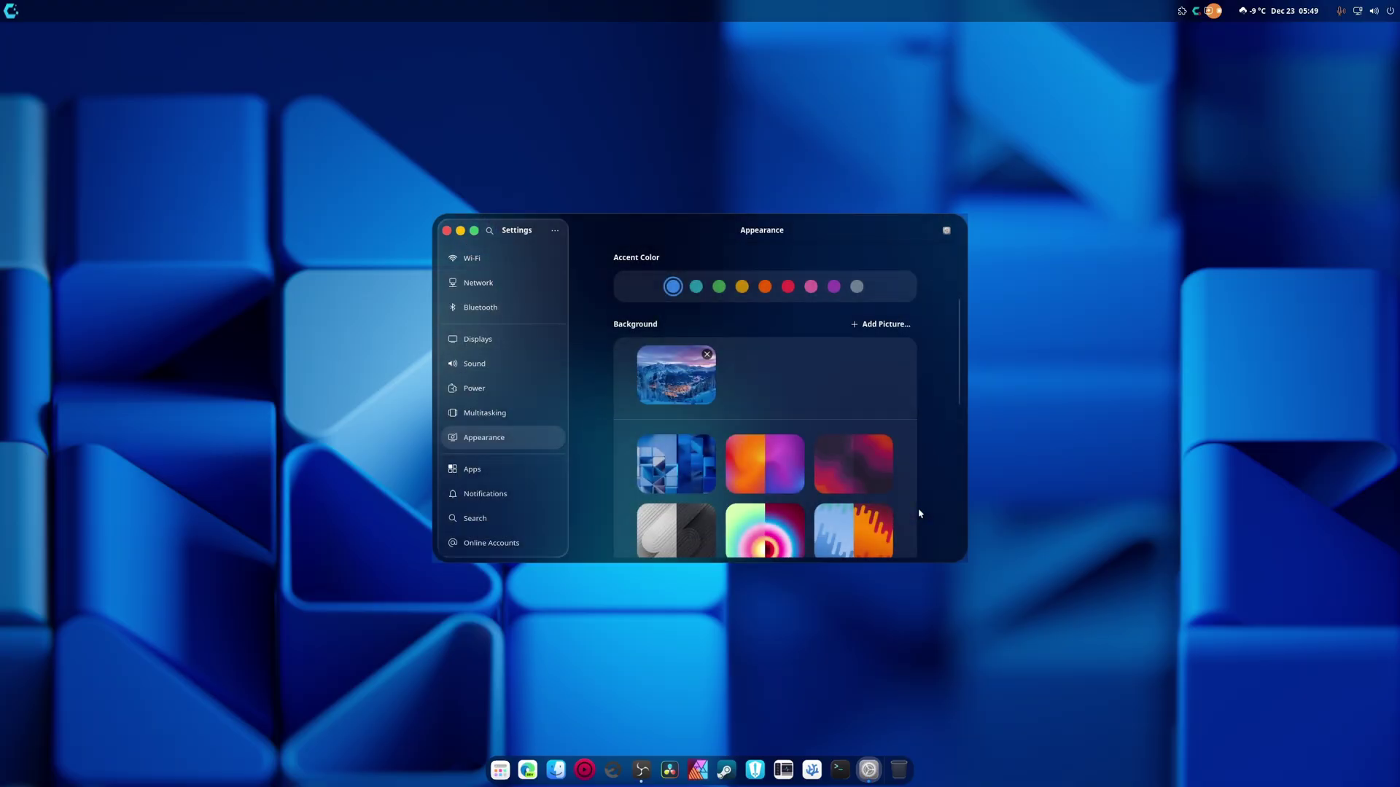
Apply the Bormio picture as wallpaper and close Settings to view it.
{"action": "left_click", "coordinate": [681, 377]}
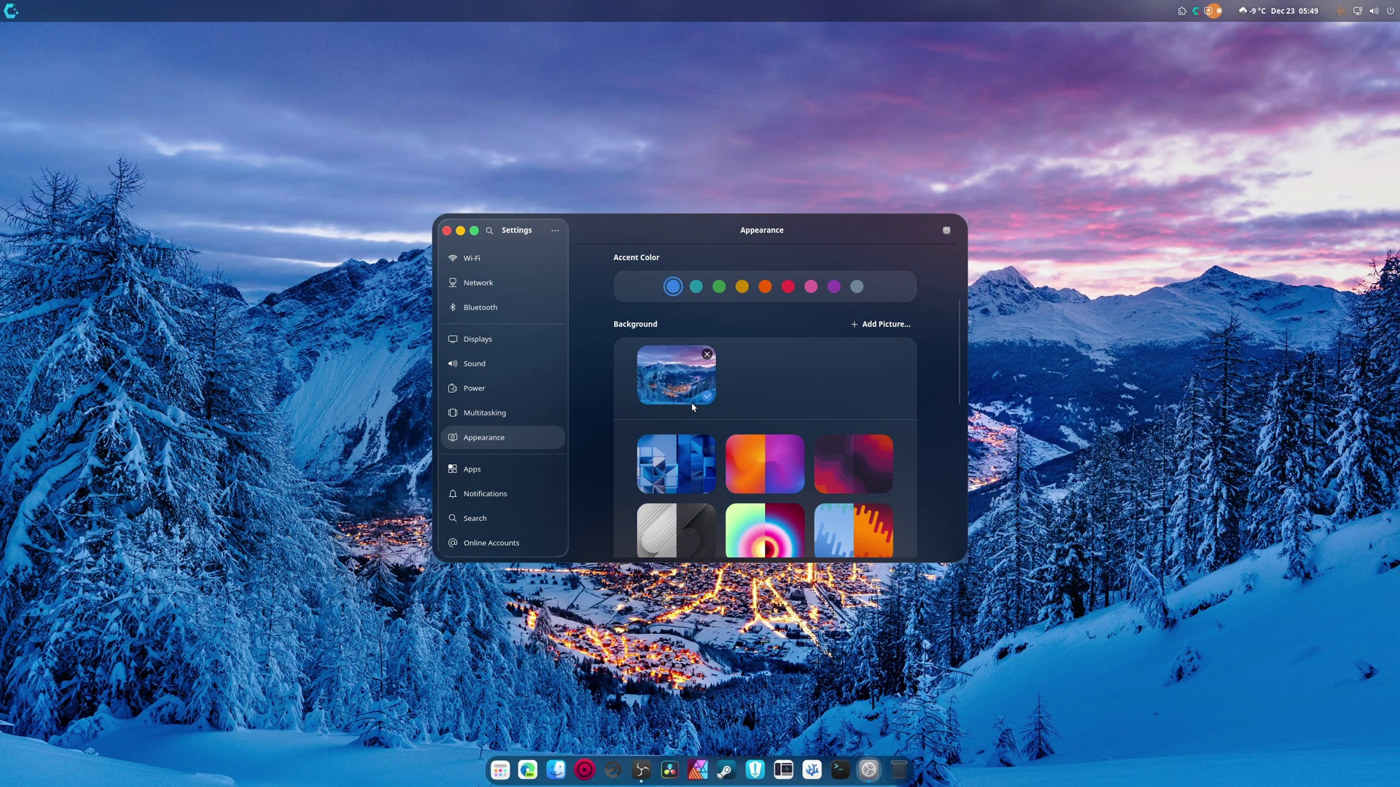
{"action": "double_click", "coordinate": [778, 237]}
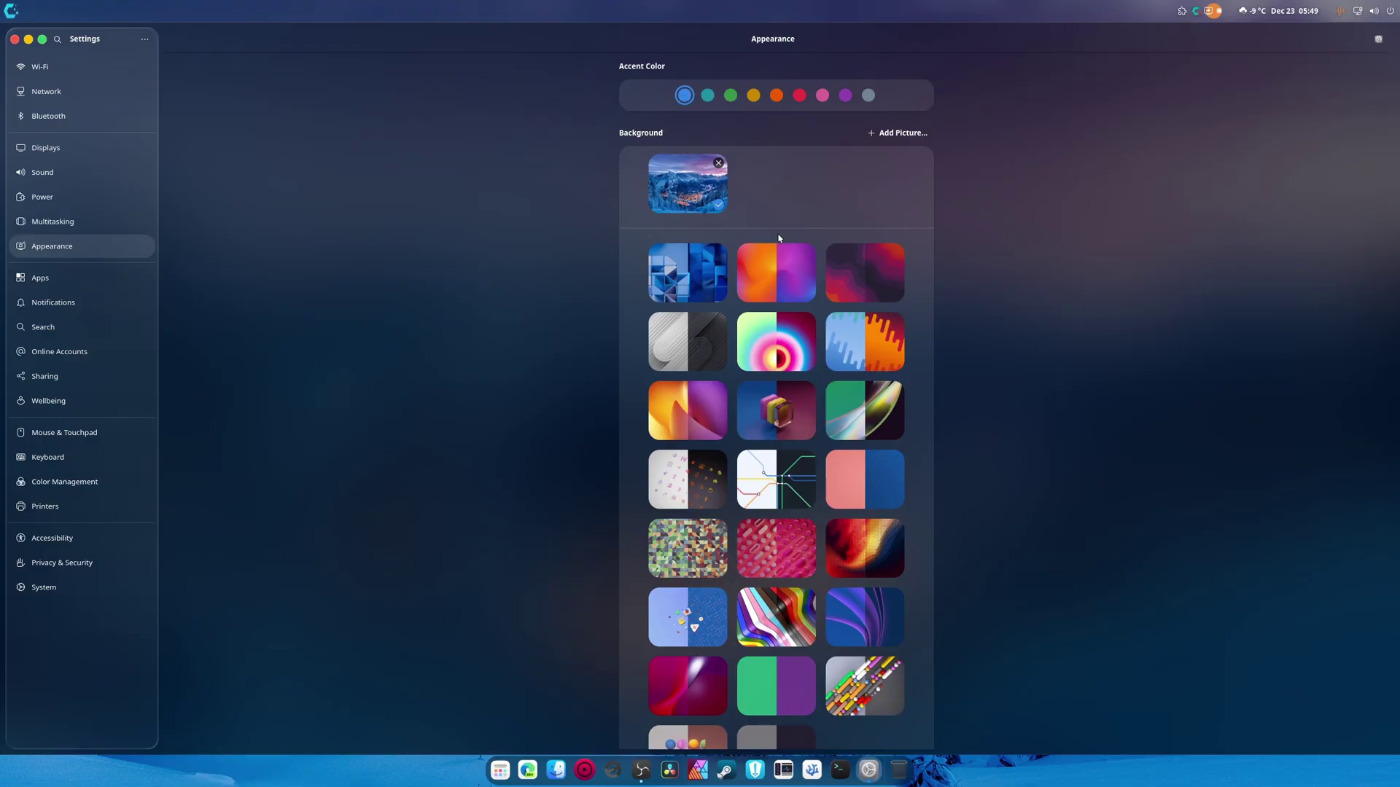
{"action": "left_click", "coordinate": [15, 40]}
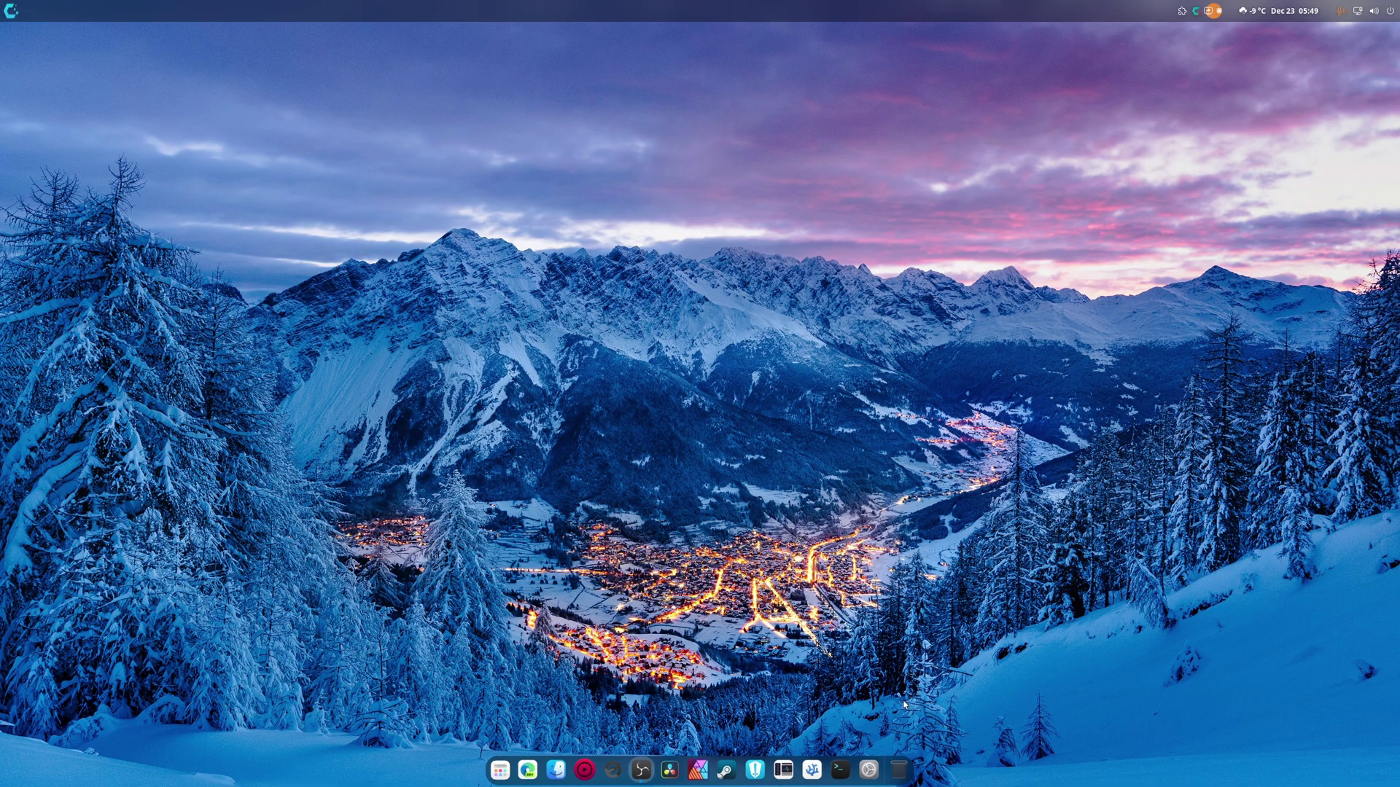
Set default apps: Microsoft Edge (dev) for Web, mpv for Music and Video, Gwenview for Photos.
{"action": "left_click", "coordinate": [869, 769]}
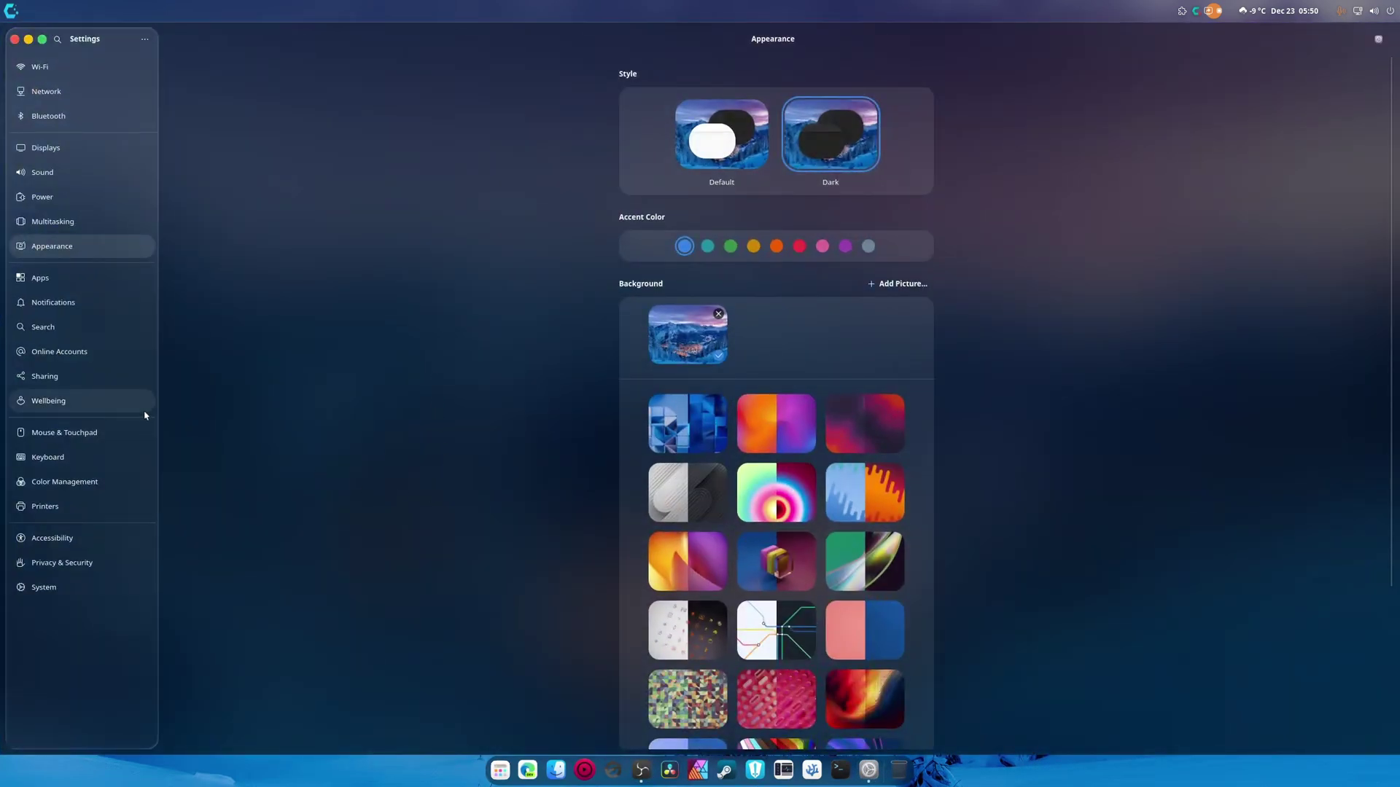
{"action": "left_click", "coordinate": [44, 278]}
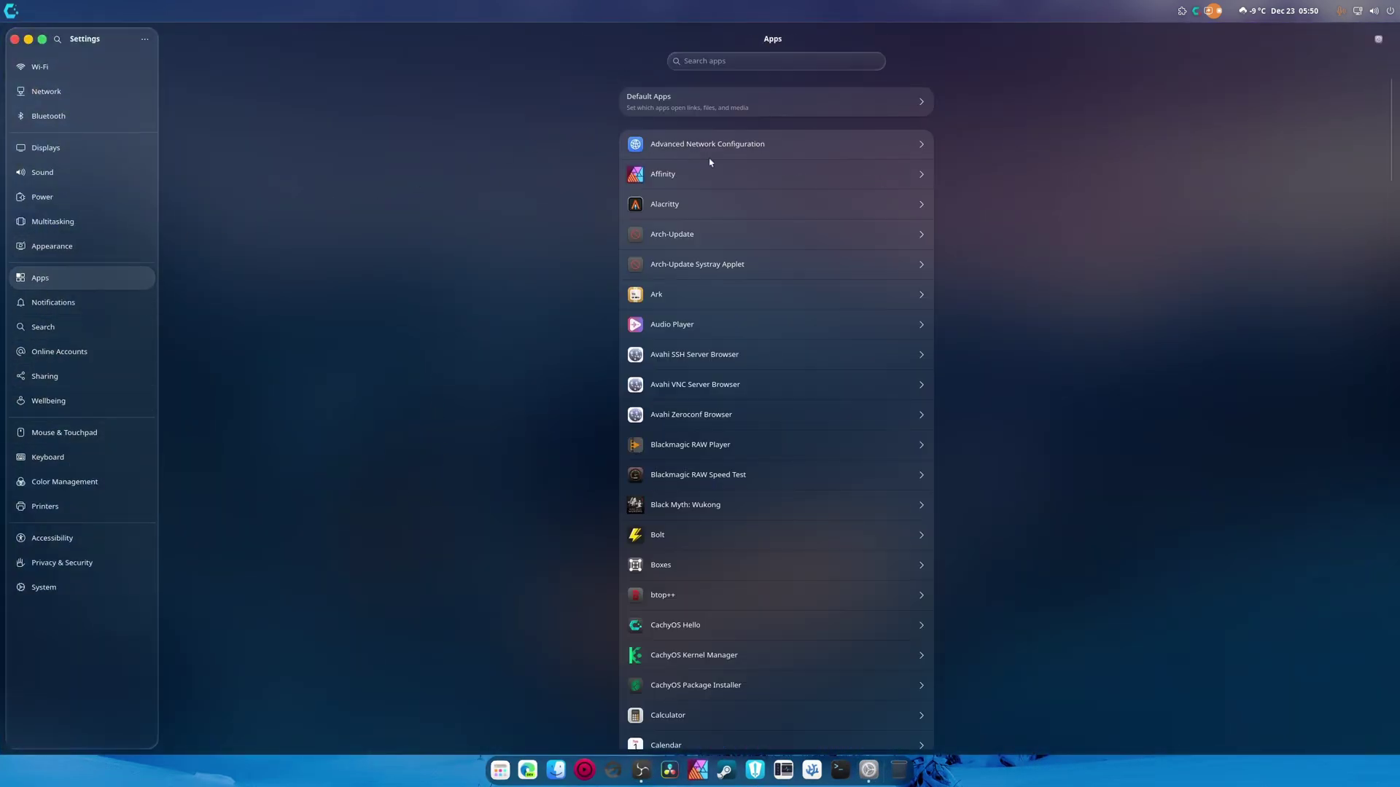
{"action": "left_click", "coordinate": [724, 116]}
{"action": "left_click", "coordinate": [911, 101]}
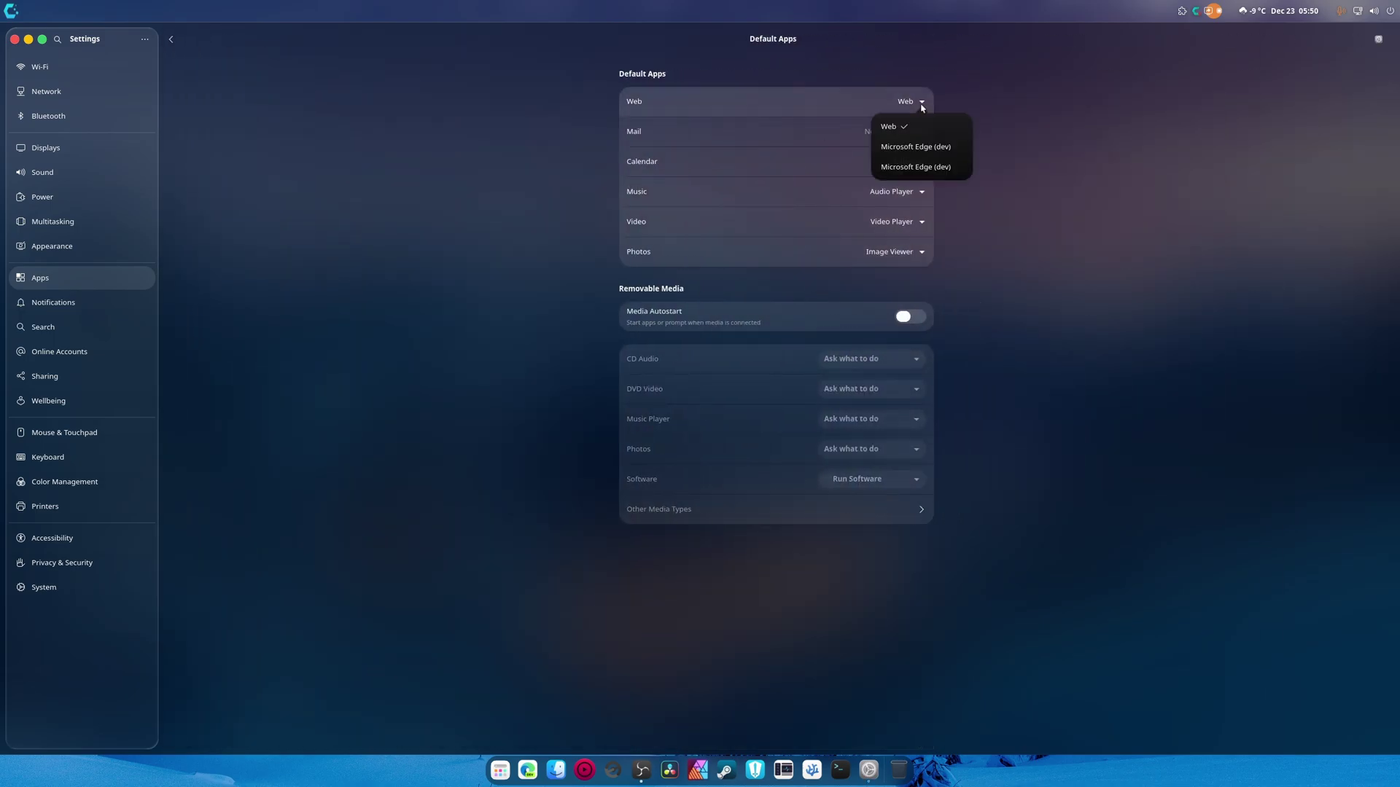
{"action": "left_click", "coordinate": [926, 149]}
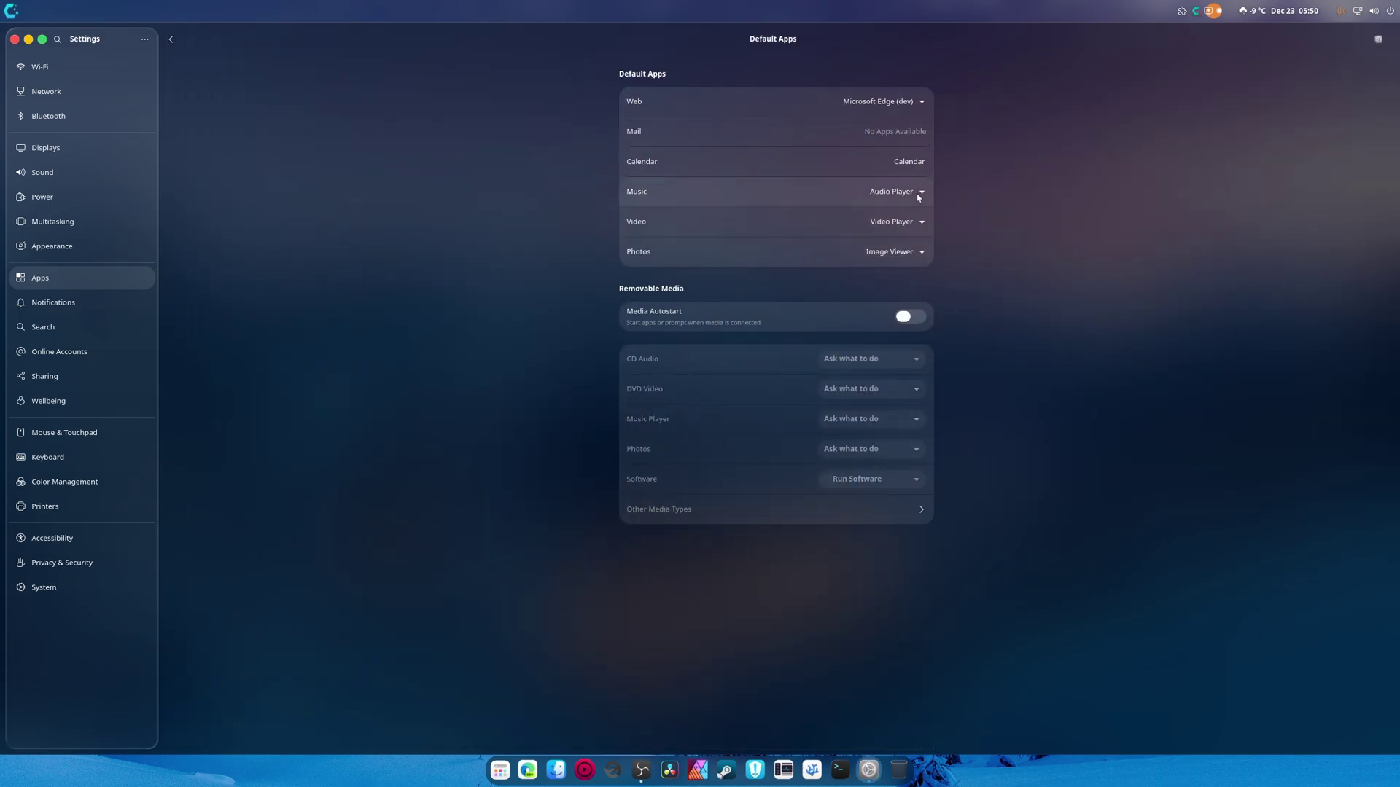
{"action": "left_click", "coordinate": [922, 191]}
{"action": "left_click", "coordinate": [930, 234]}
{"action": "left_click", "coordinate": [912, 221]}
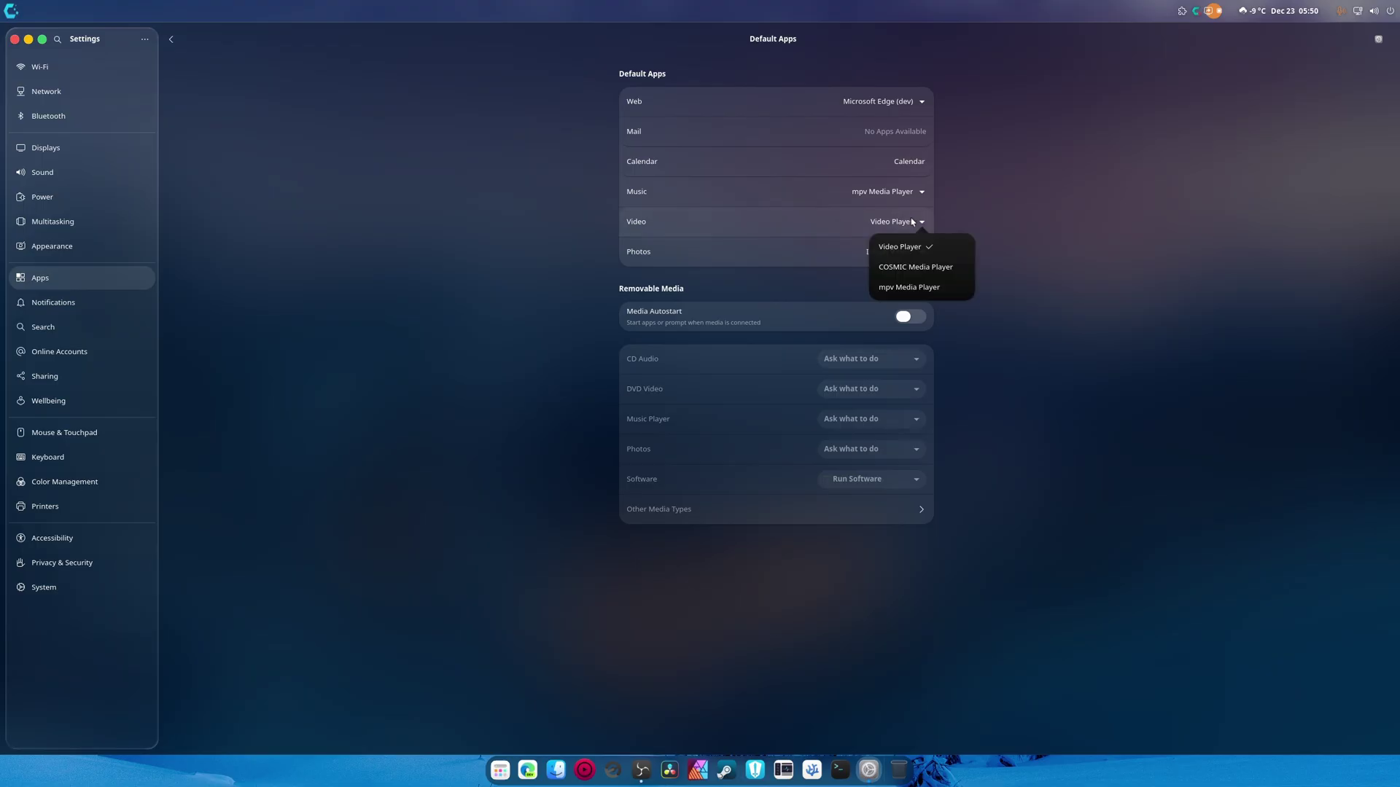
{"action": "left_click", "coordinate": [952, 287]}
{"action": "left_click", "coordinate": [911, 256]}
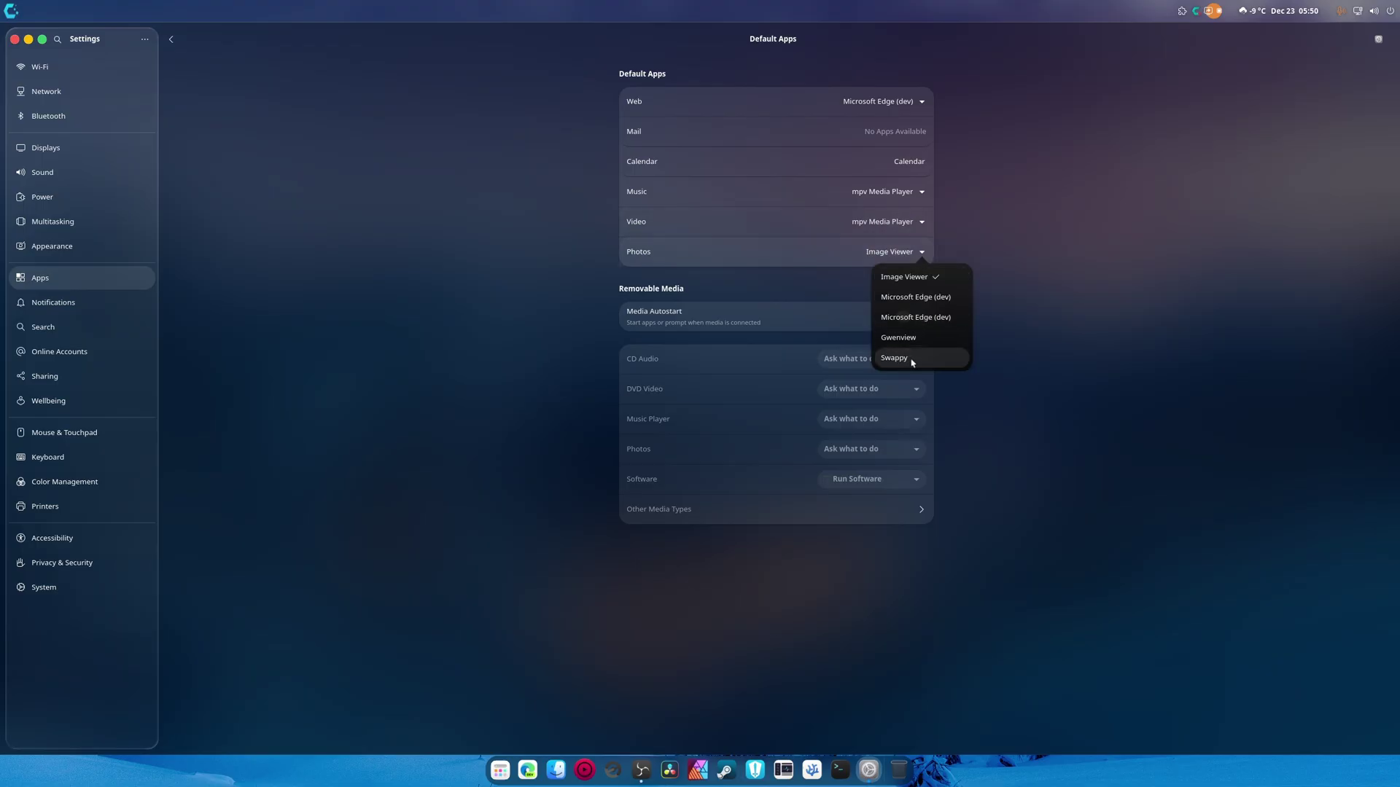
{"action": "left_click", "coordinate": [901, 338]}
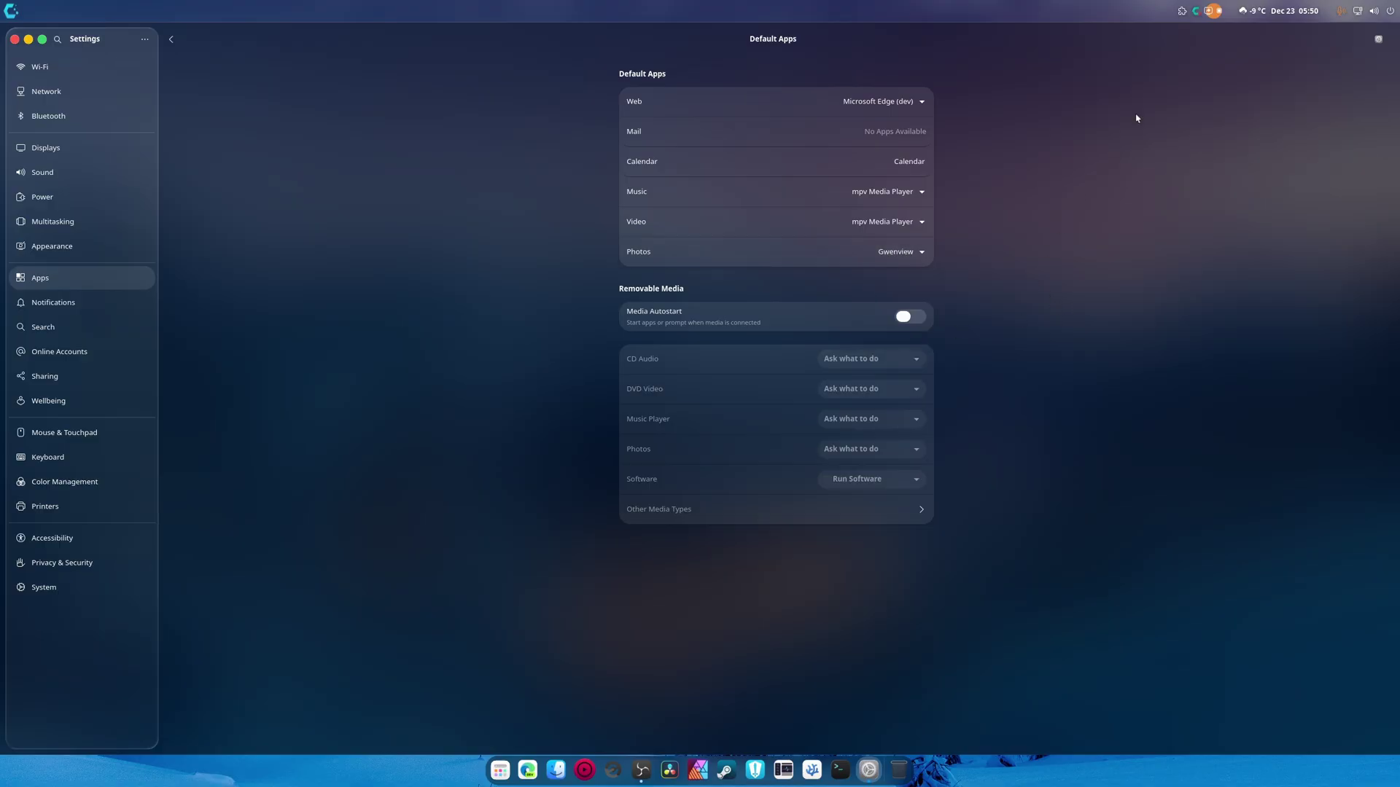
Close Settings, then scroll through the grid of installed apps.
{"action": "left_click", "coordinate": [15, 38]}
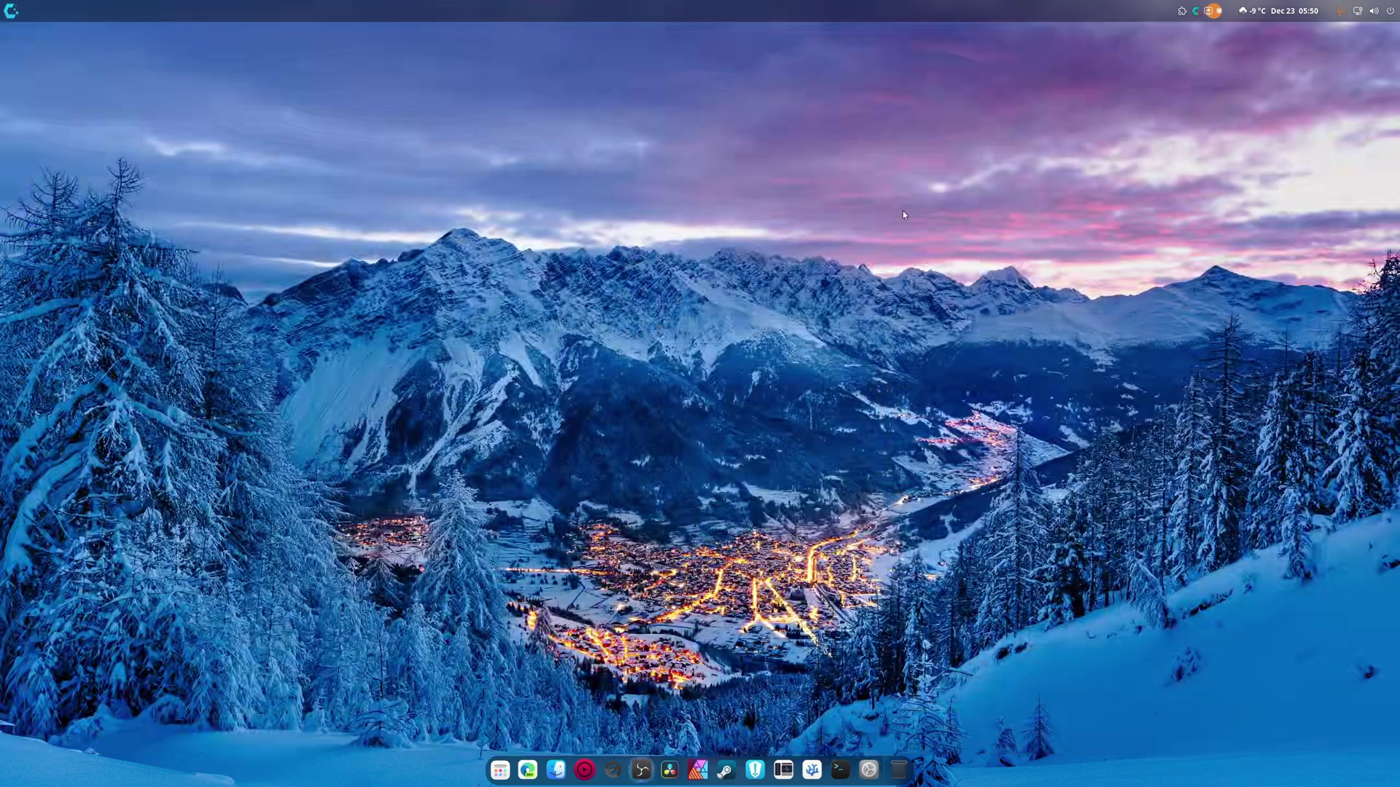
{"action": "left_click", "coordinate": [500, 770]}
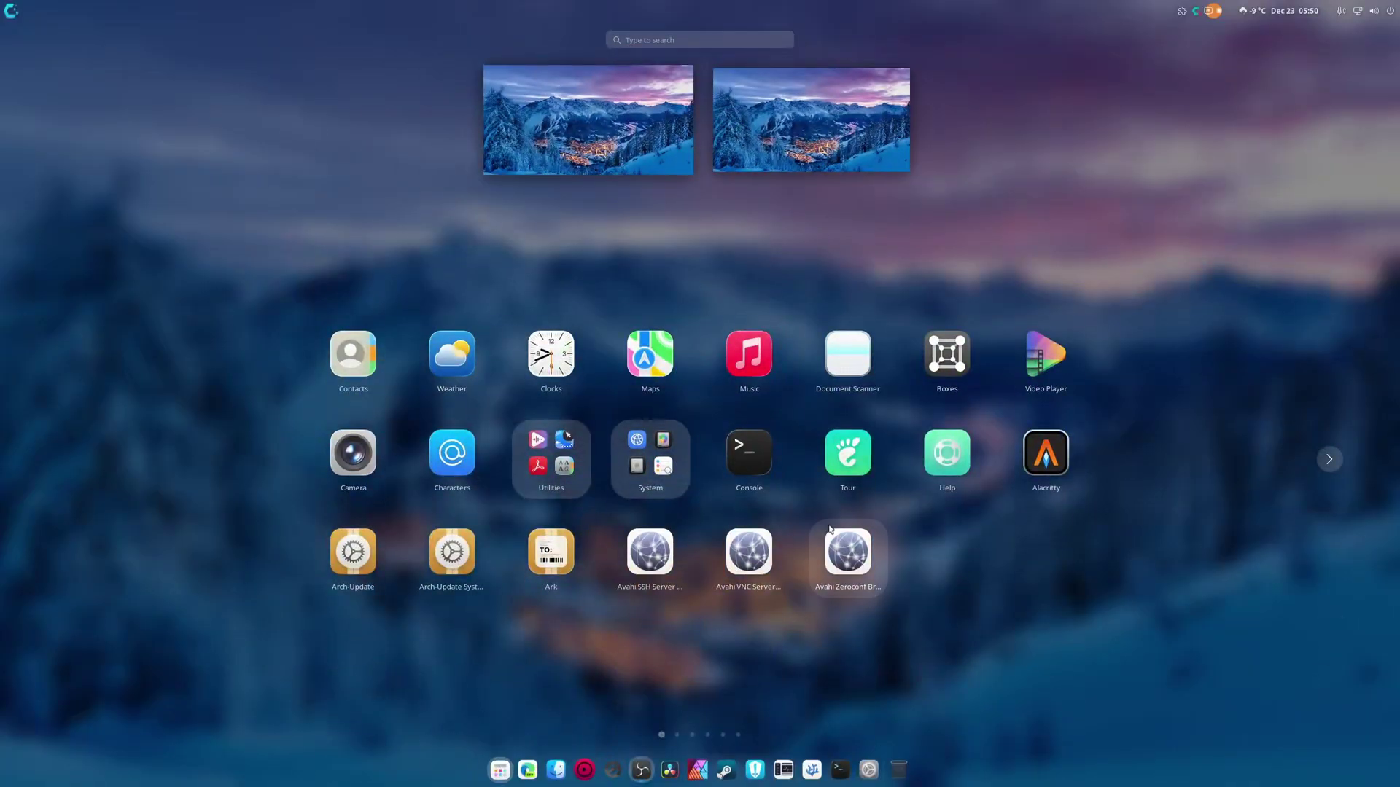
{"action": "scroll", "coordinate": [830, 527], "scroll_direction": "down", "scroll_amount": 3}
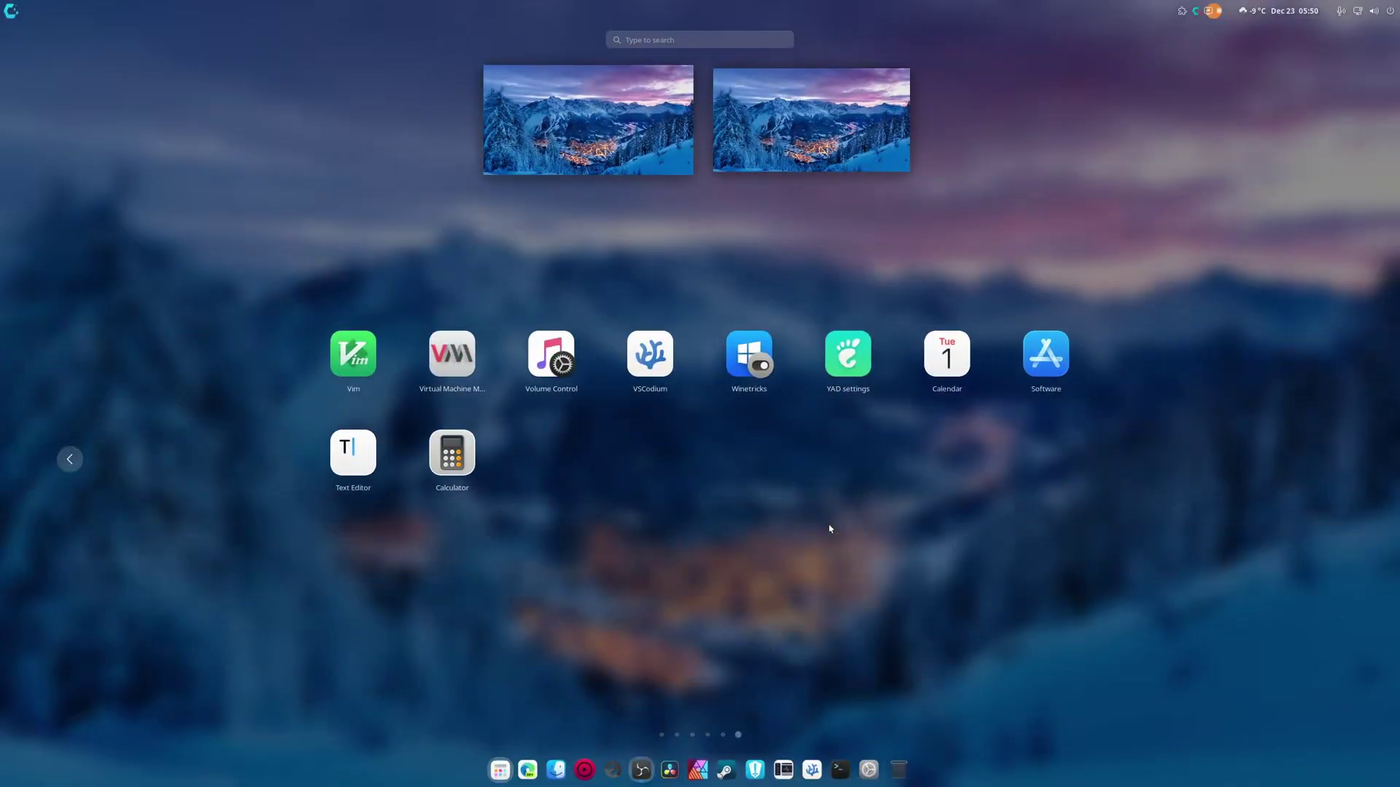
{"action": "scroll", "coordinate": [829, 528], "scroll_direction": "up", "scroll_amount": 1}
{"action": "scroll", "coordinate": [829, 528], "scroll_direction": "up", "scroll_amount": 4}
{"action": "scroll", "coordinate": [830, 527], "scroll_direction": "down", "scroll_amount": 1}
{"action": "scroll", "coordinate": [830, 527], "scroll_direction": "up", "scroll_amount": 1}
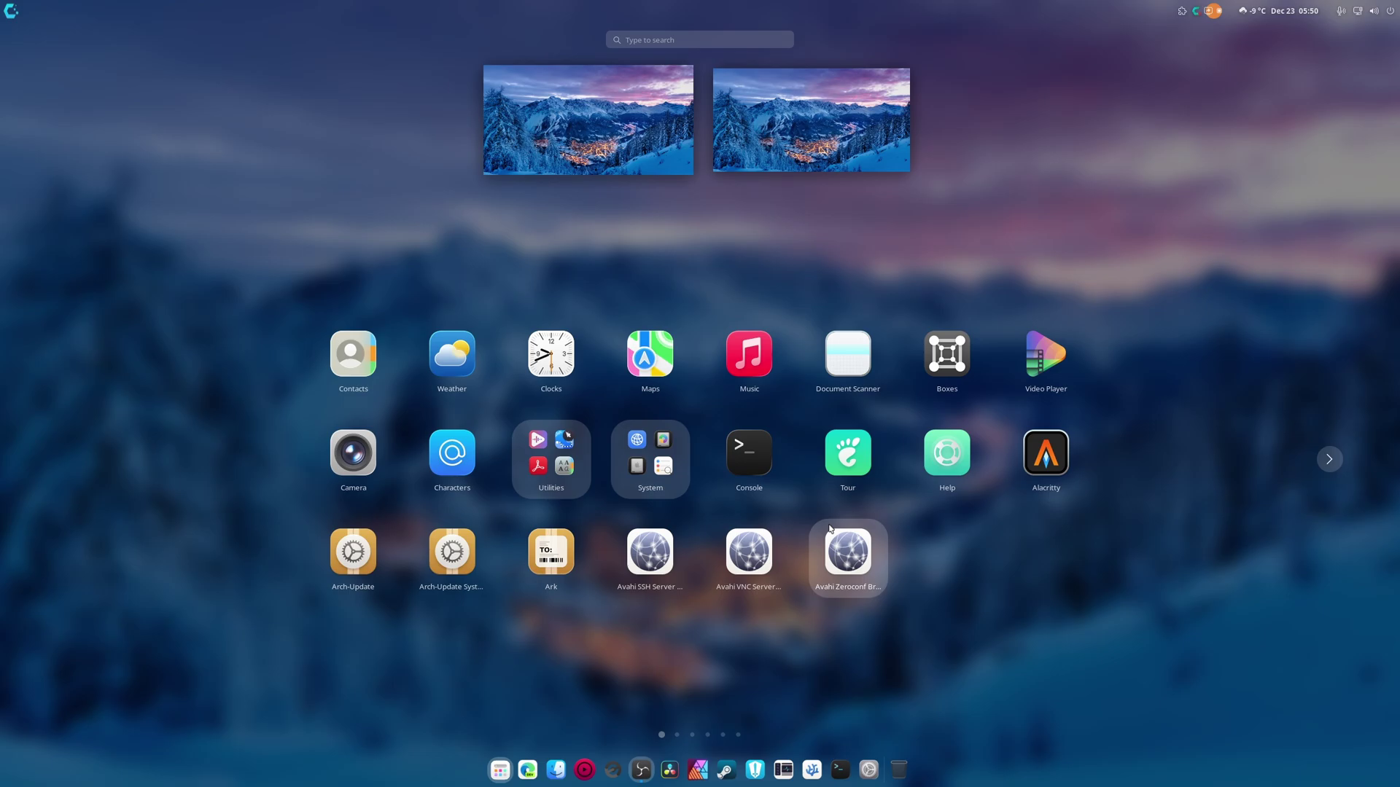
Launch Extension Manager and search online extensions for 'we'.
{"action": "mouse_move", "coordinate": [0, 0]}
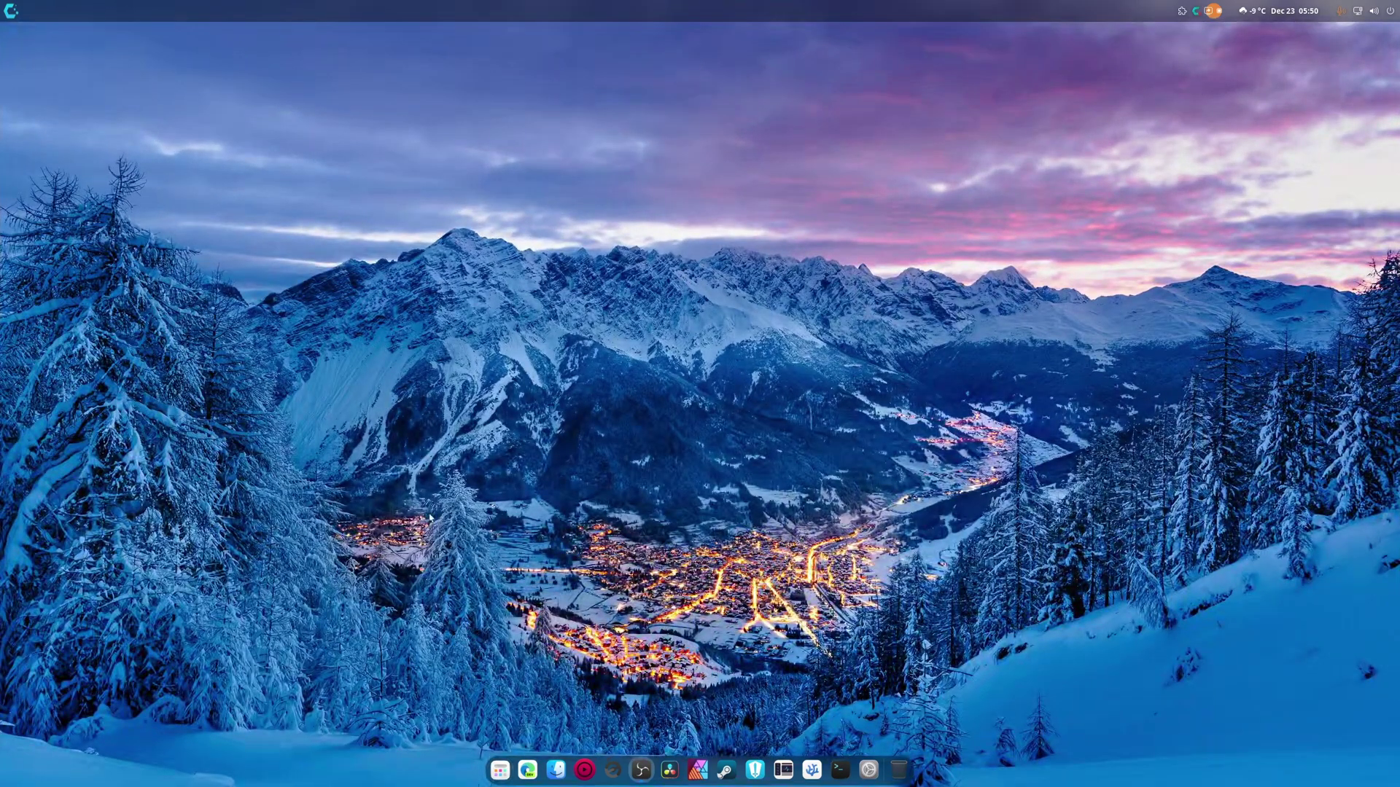
{"action": "left_click", "coordinate": [11, 10]}
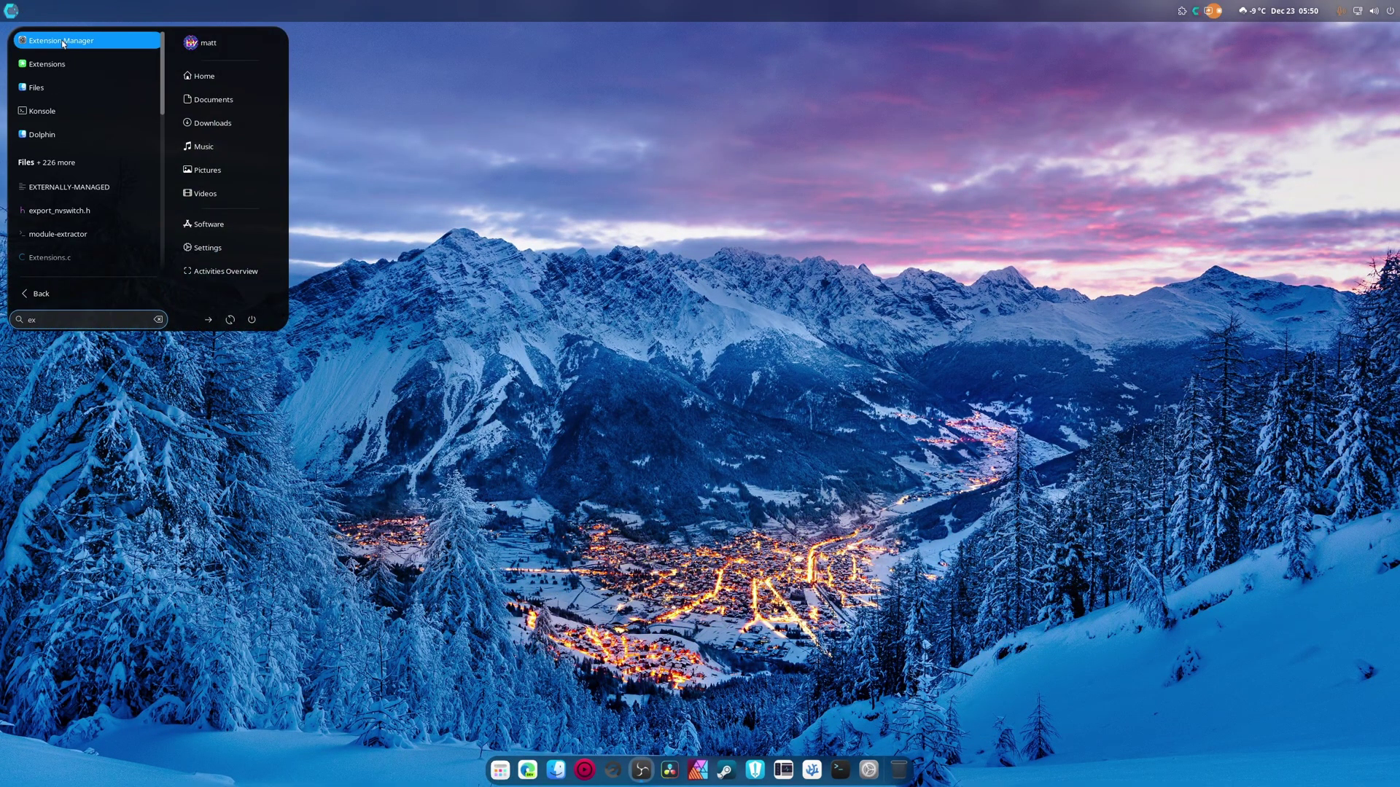
{"action": "left_click", "coordinate": [207, 78]}
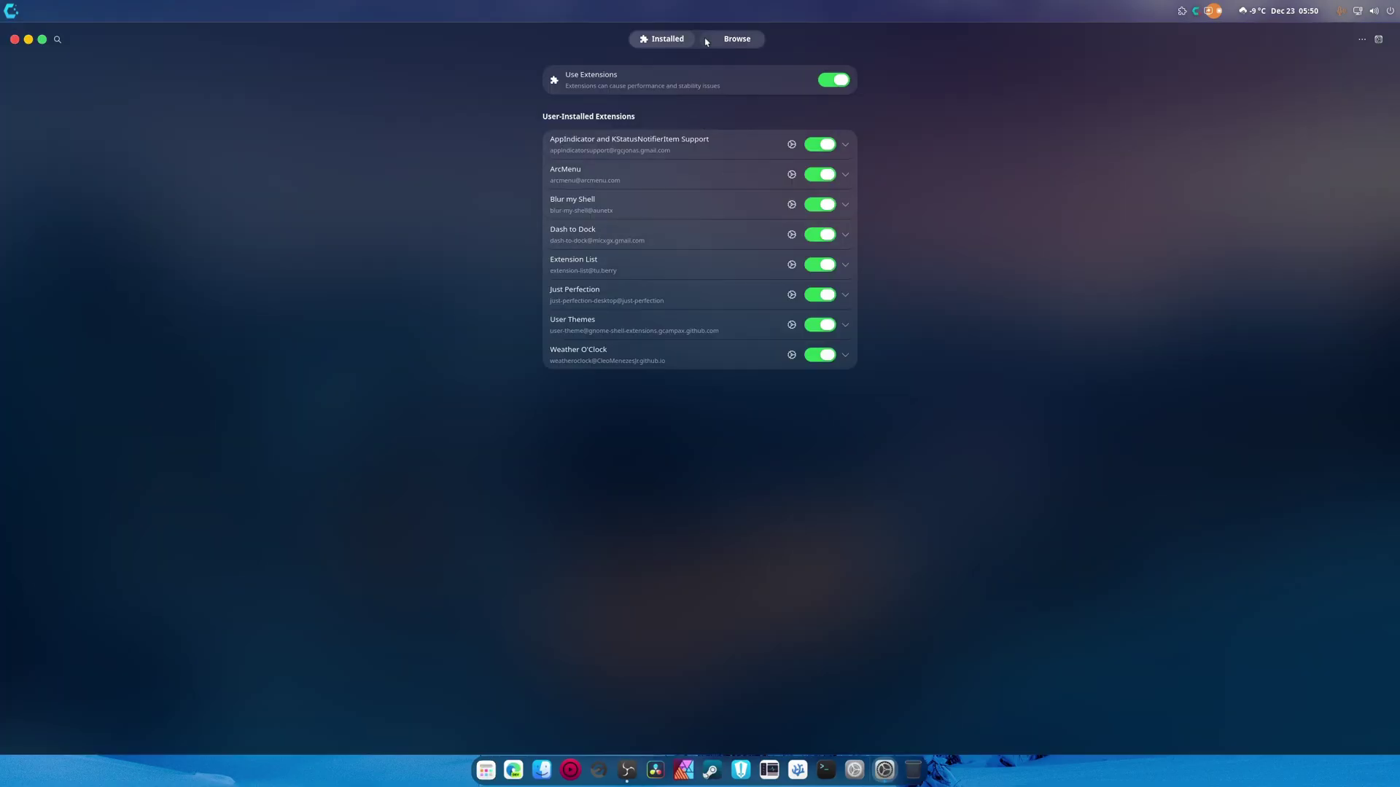
{"action": "left_click", "coordinate": [706, 41]}
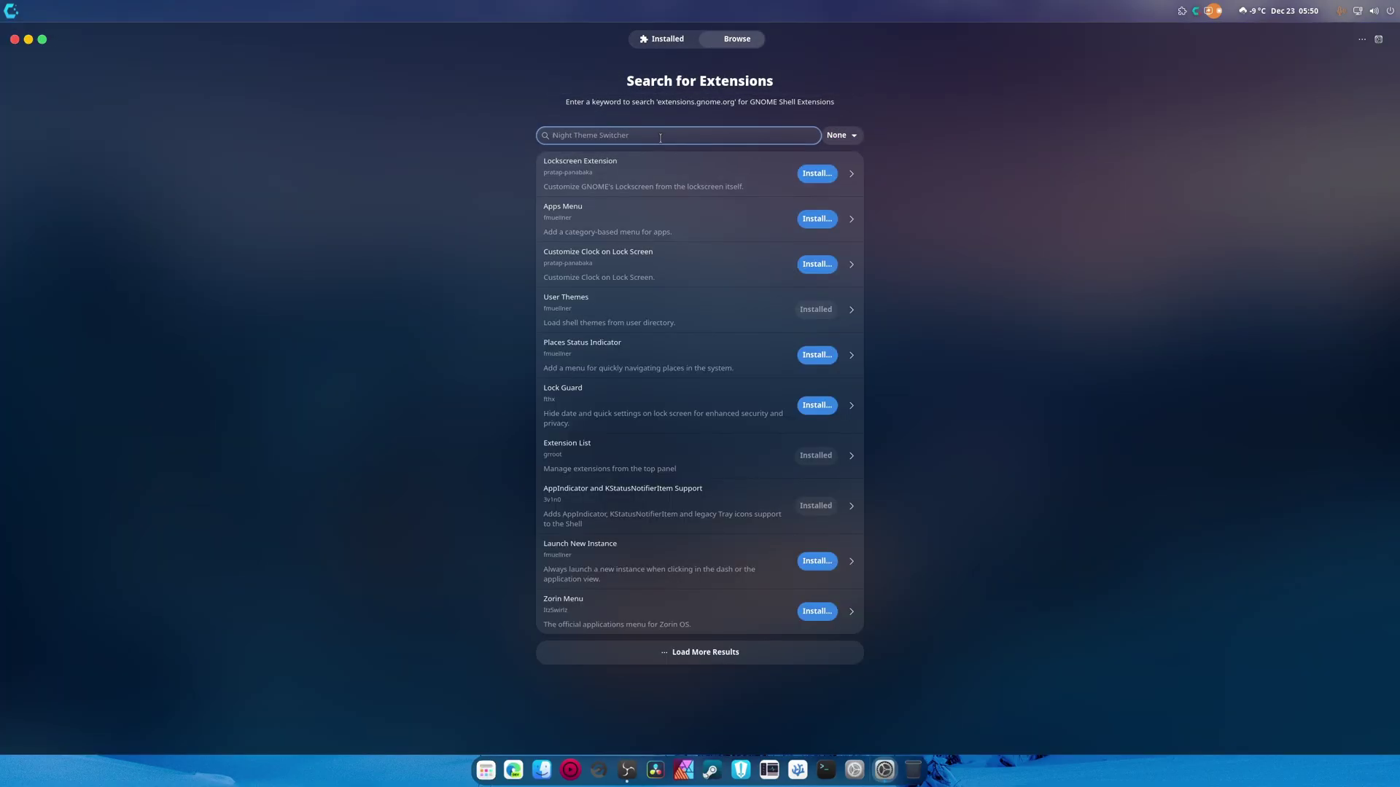
{"action": "type", "text": "weather"}
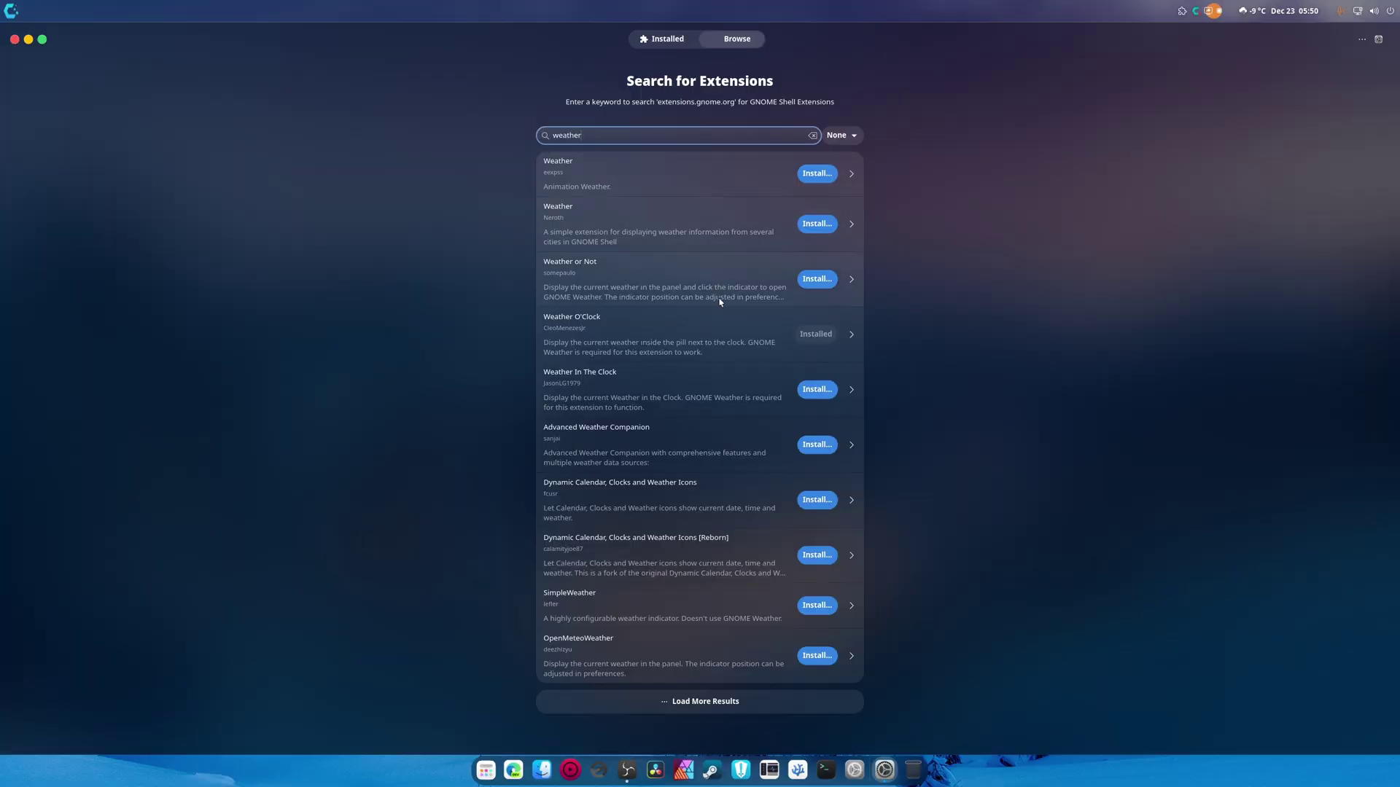
Try installing Dynamic Calendar, Clocks and Weather Icons, back out, and view its details screenshot.
{"action": "left_click", "coordinate": [817, 499]}
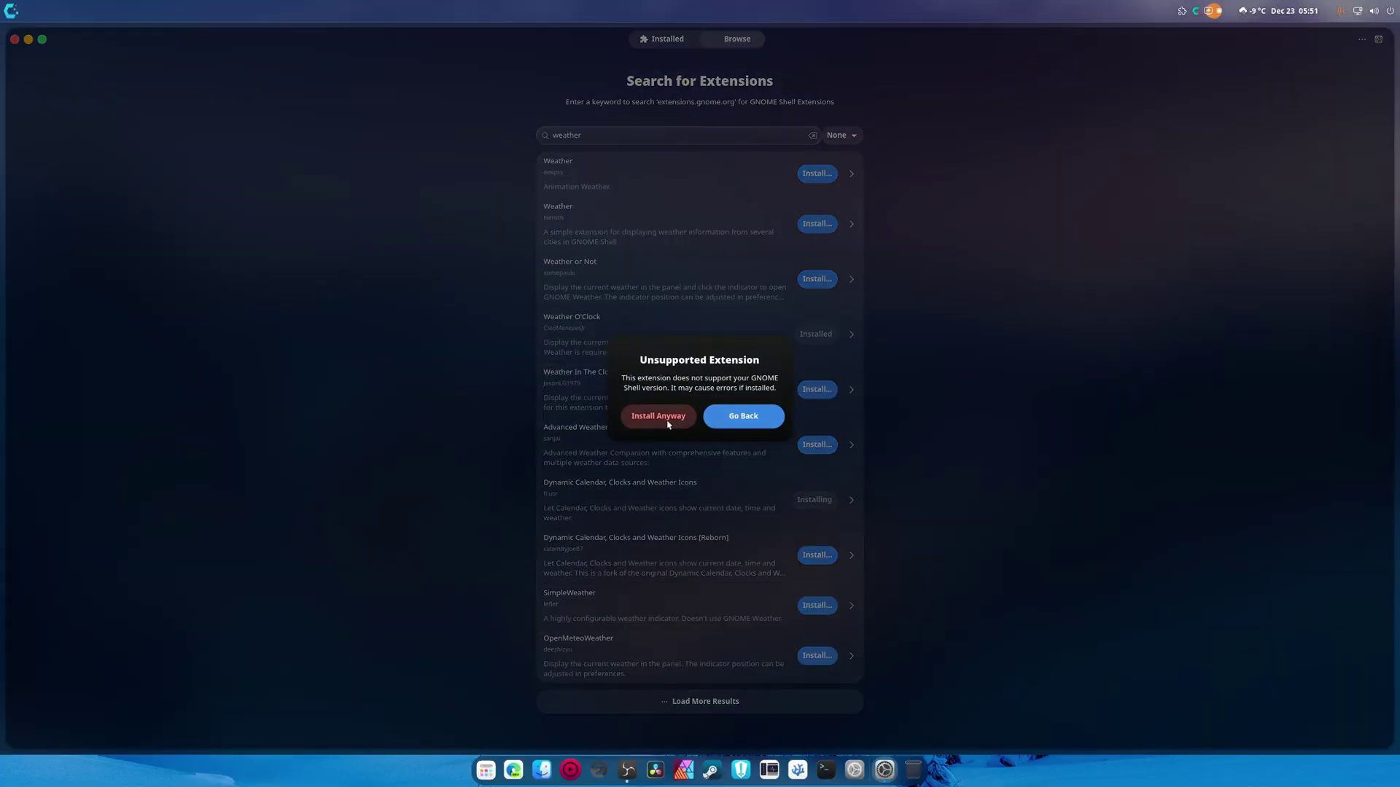
{"action": "left_click", "coordinate": [729, 418]}
{"action": "left_click", "coordinate": [666, 492]}
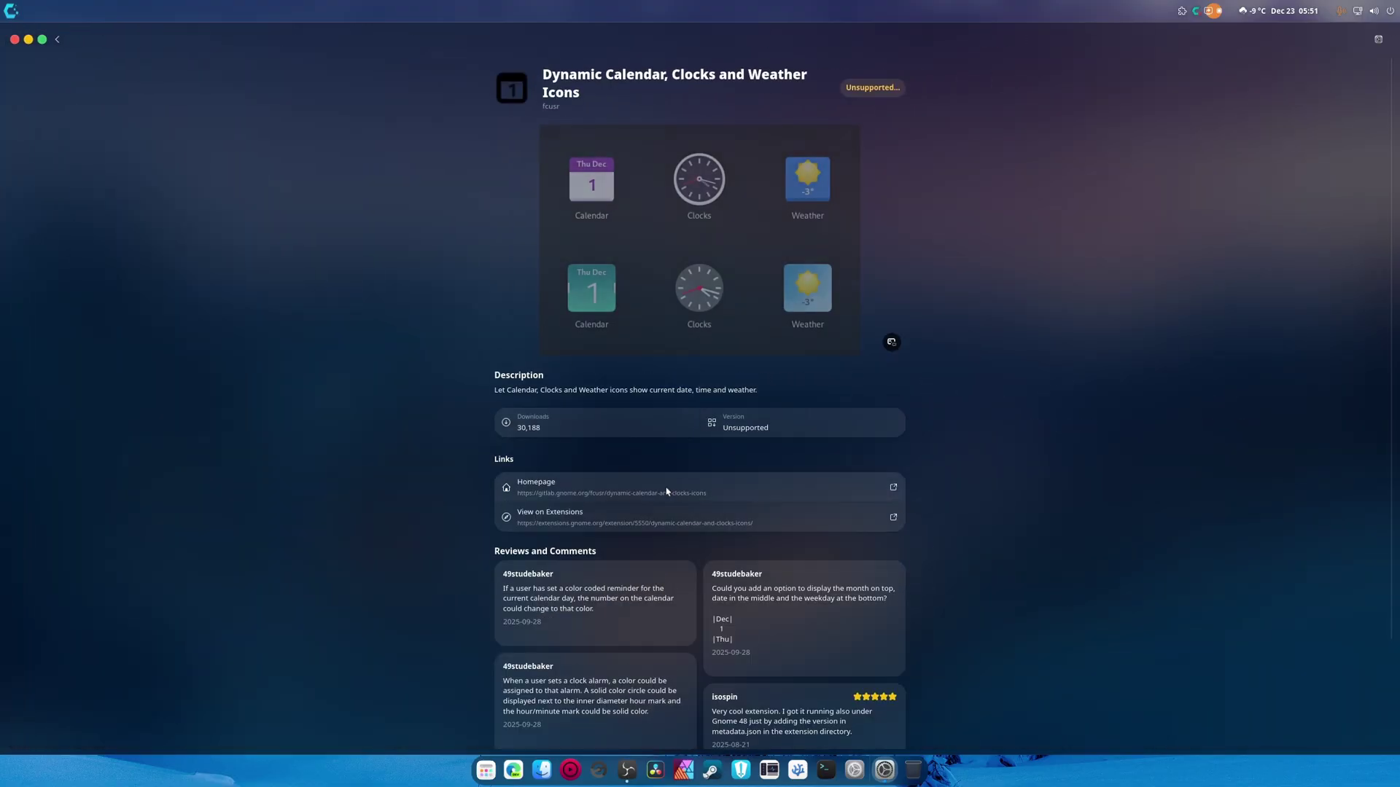
{"action": "left_click", "coordinate": [891, 343]}
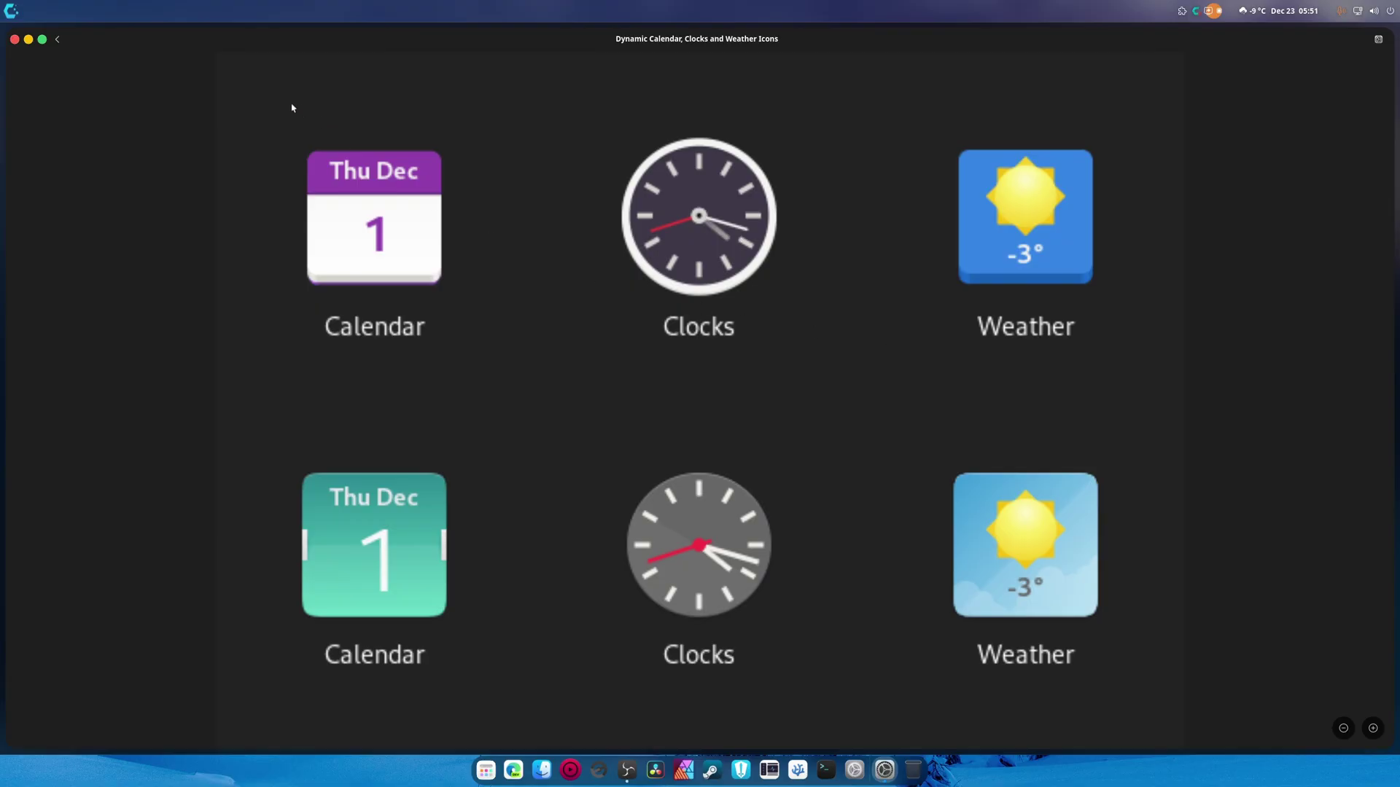
{"action": "left_click", "coordinate": [57, 39]}
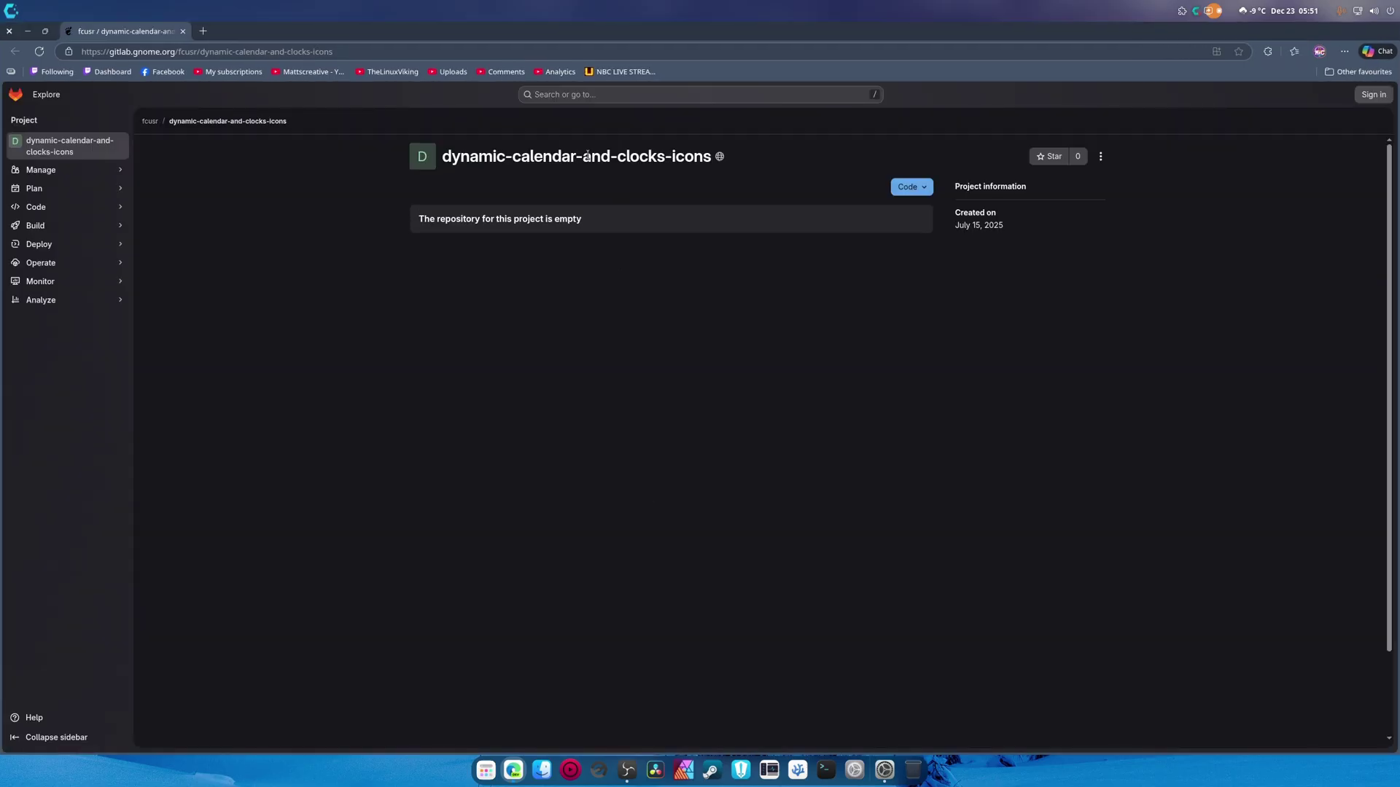
Open the extension author's GitLab profile in Edge and scroll through it.
{"action": "left_click", "coordinate": [148, 121]}
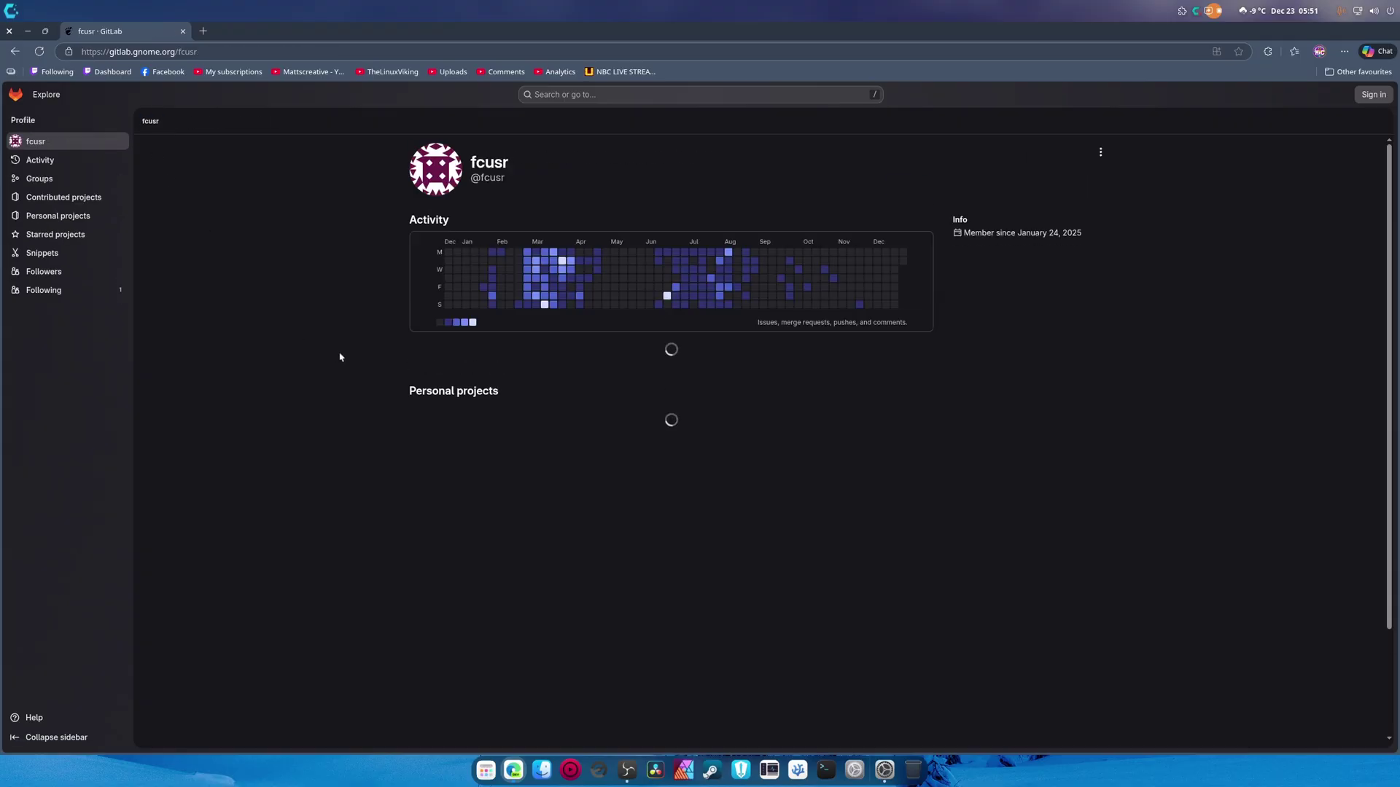
{"action": "scroll", "coordinate": [339, 357], "scroll_direction": "down", "scroll_amount": 3}
{"action": "scroll", "coordinate": [340, 357], "scroll_direction": "down", "scroll_amount": 5}
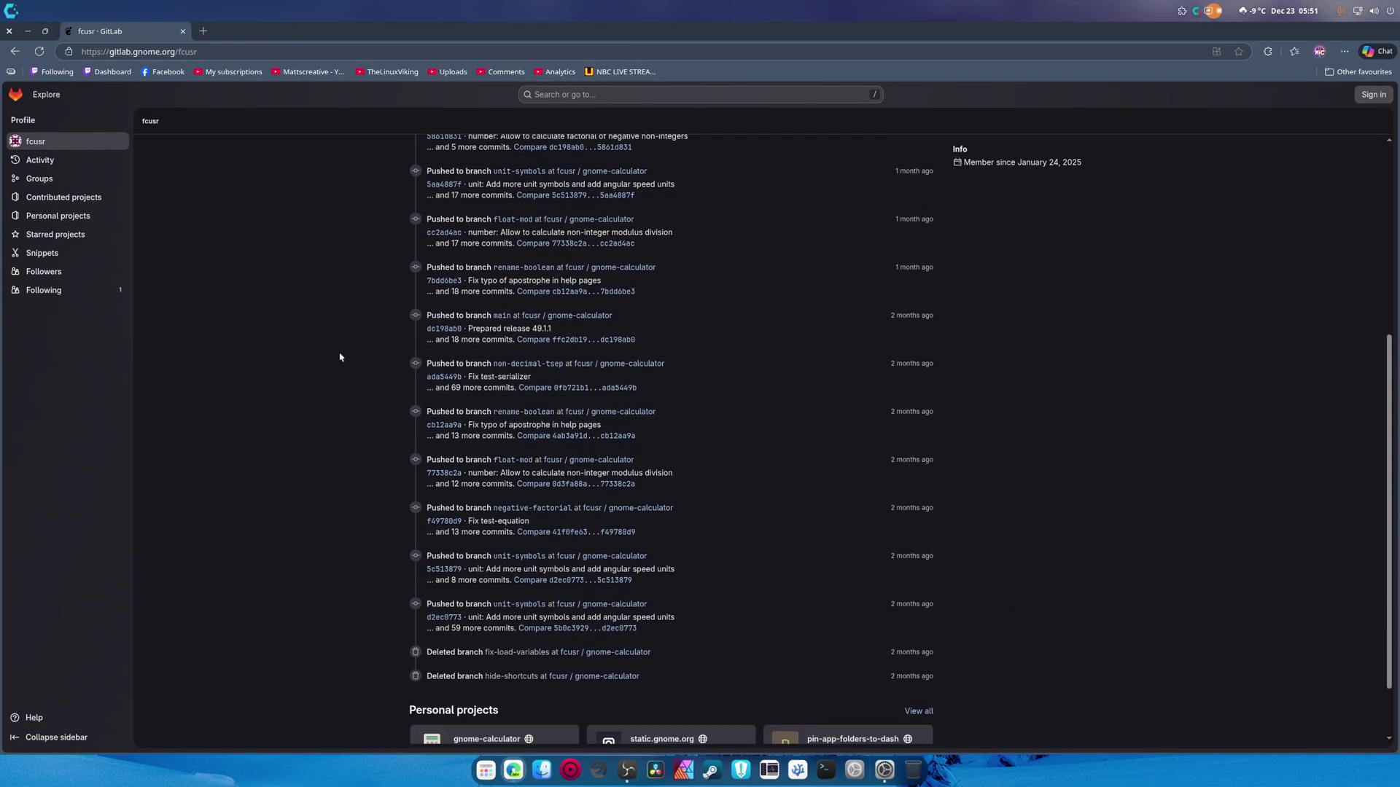
{"action": "scroll", "coordinate": [340, 357], "scroll_direction": "down", "scroll_amount": 2}
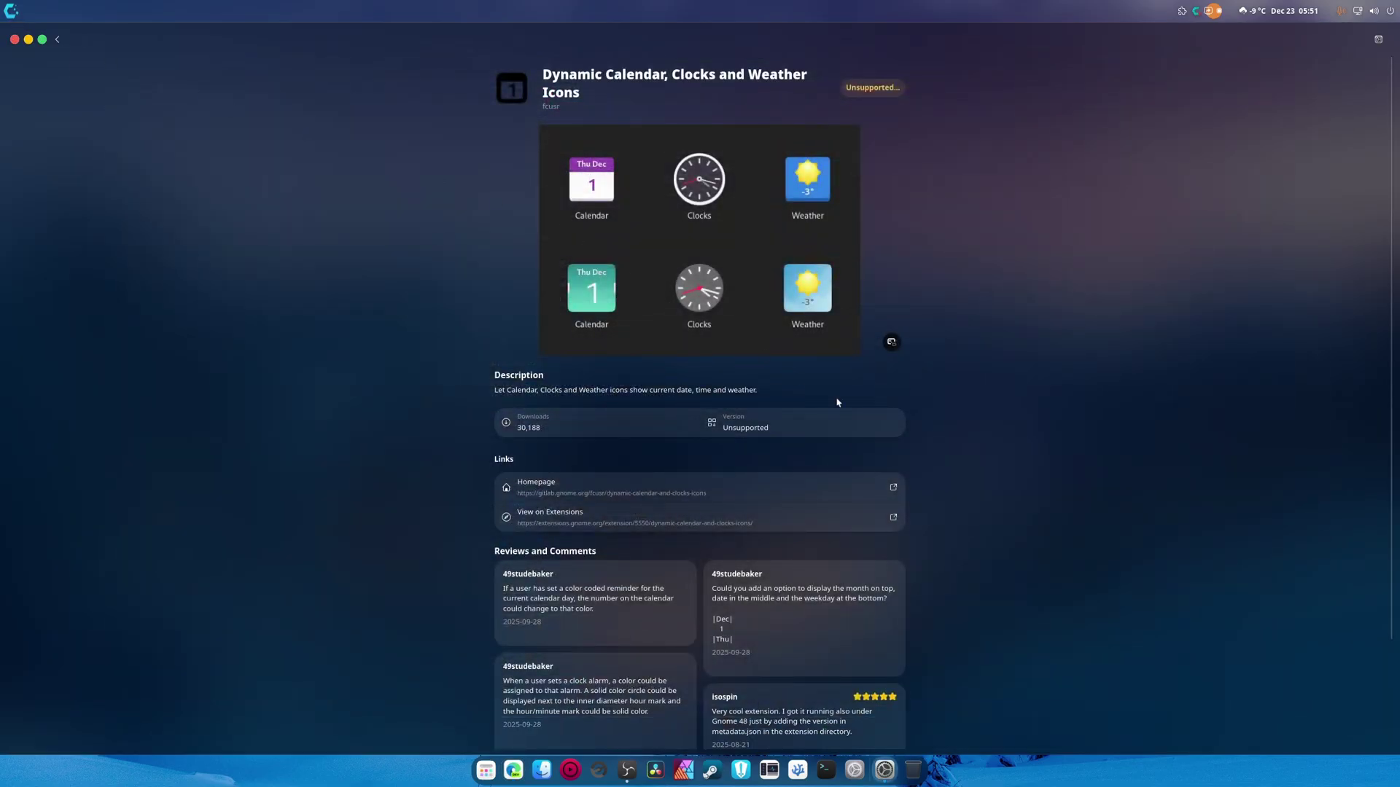
{"action": "scroll", "coordinate": [837, 402], "scroll_direction": "down", "scroll_amount": 3}
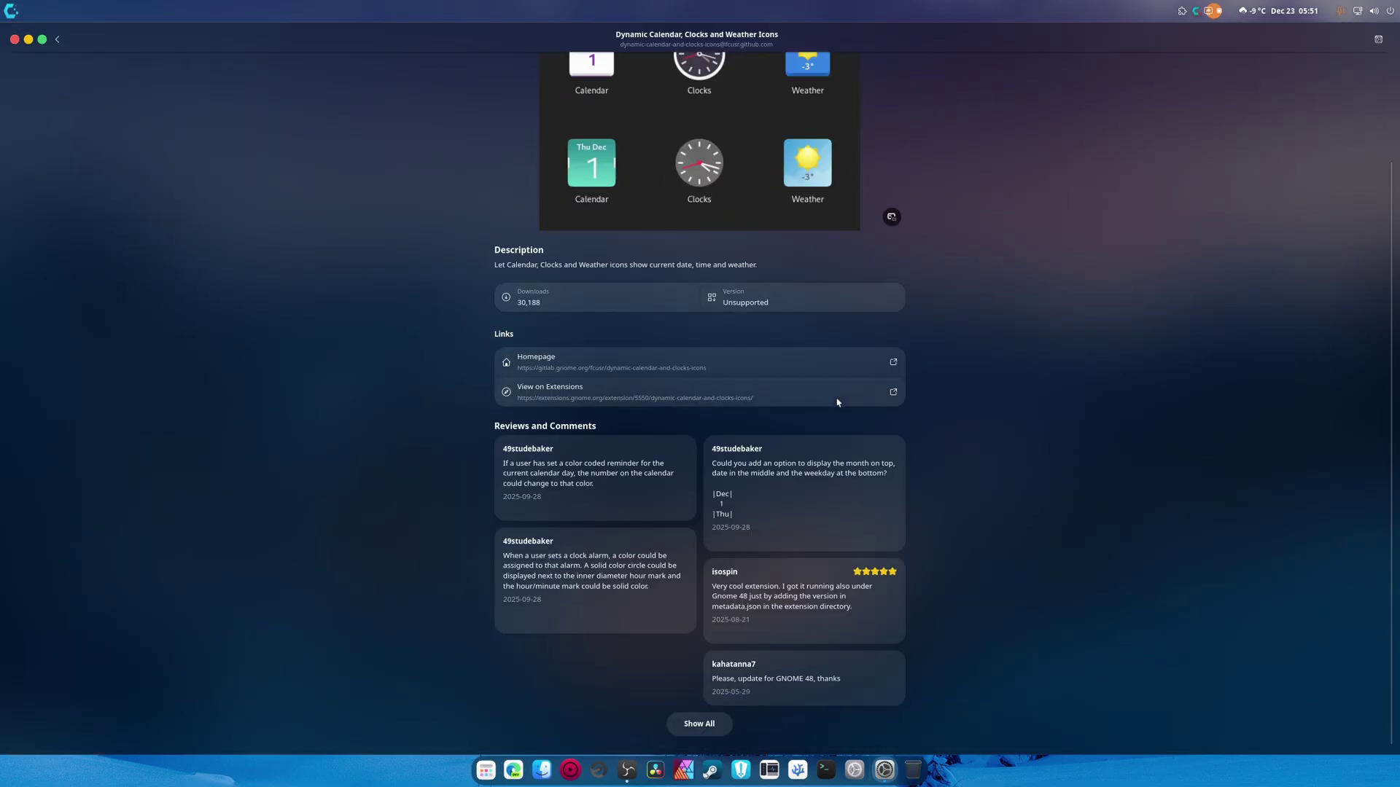
On the extension's extensions.gnome.org page, confirm downloadable Shell versions stop at 47.
{"action": "left_click", "coordinate": [893, 391]}
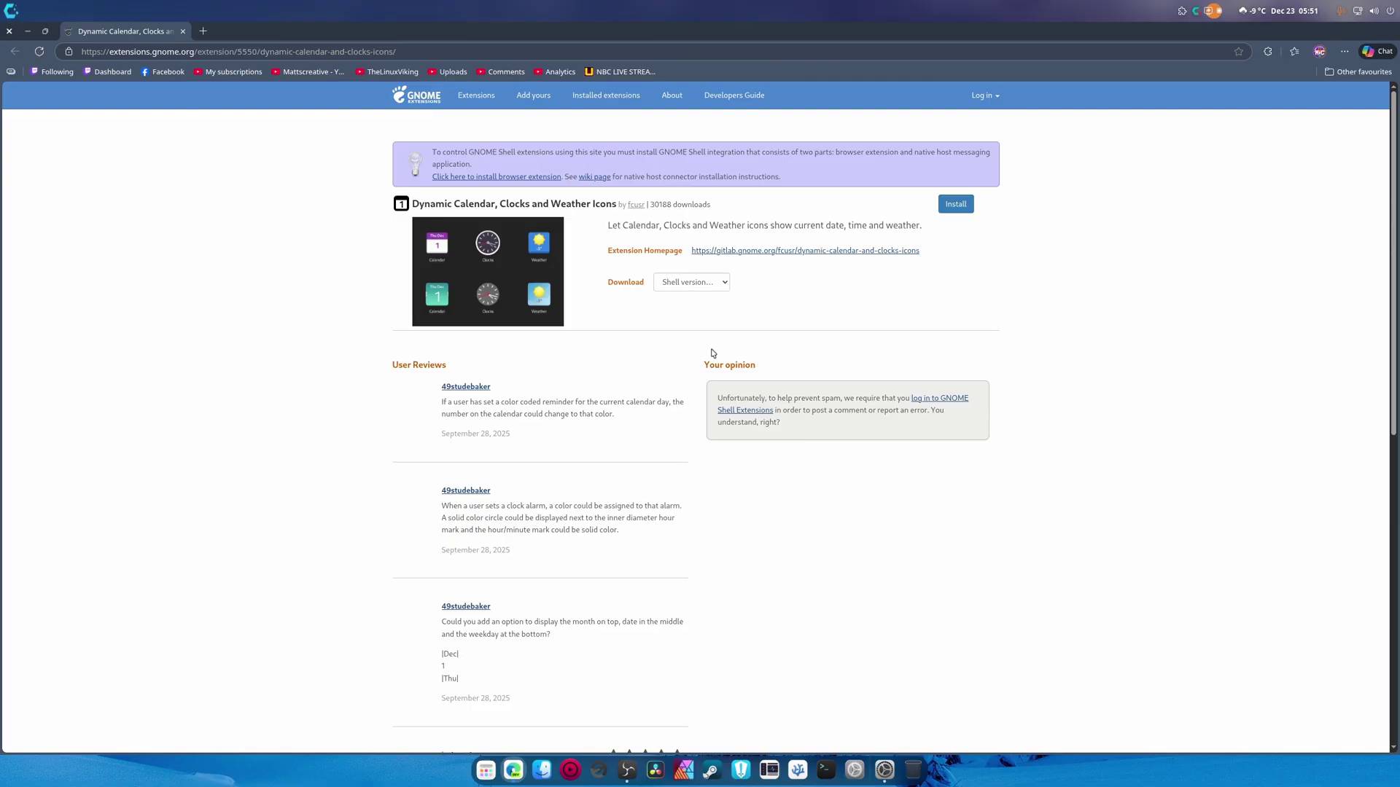
{"action": "left_click", "coordinate": [678, 283]}
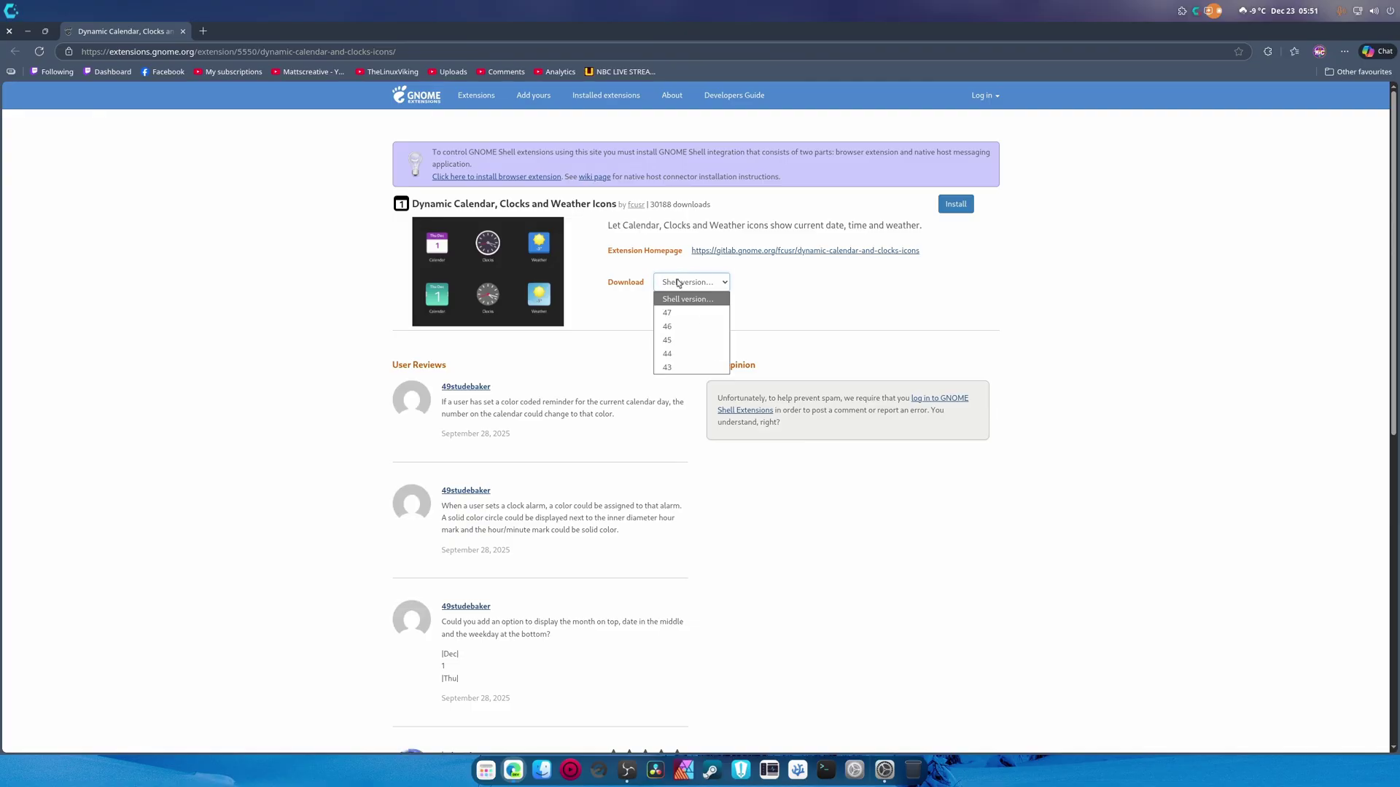
{"action": "left_click", "coordinate": [908, 323]}
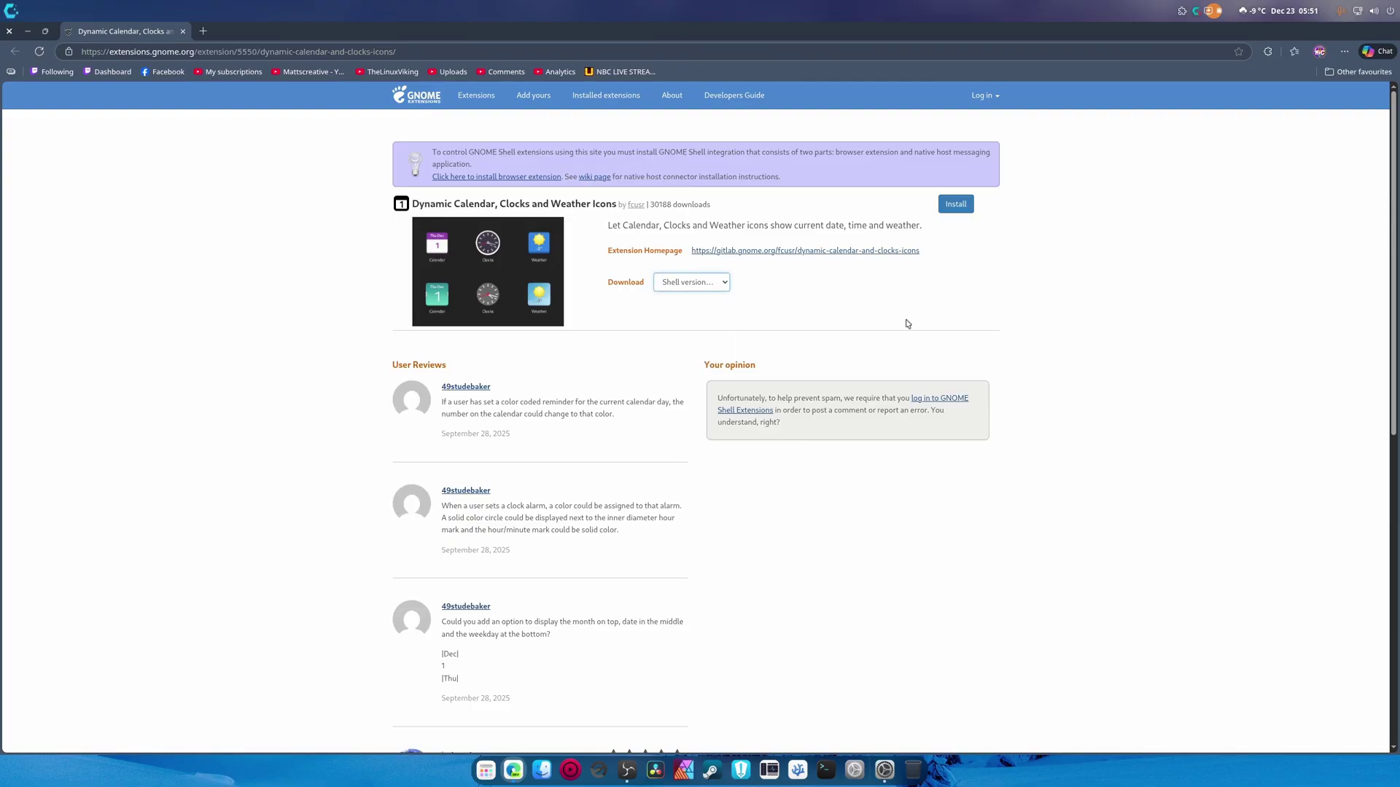
{"action": "scroll", "coordinate": [908, 323], "scroll_direction": "down", "scroll_amount": 5}
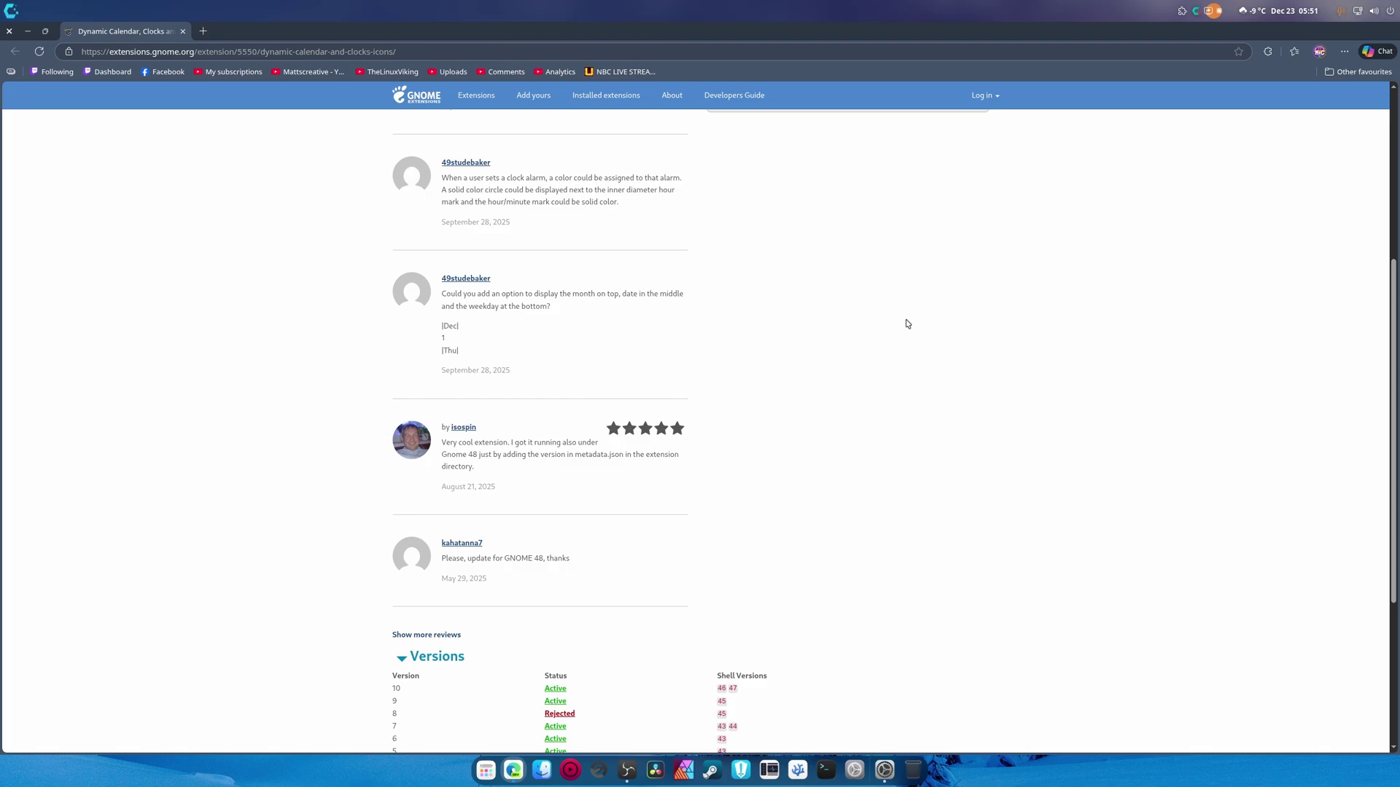
{"action": "scroll", "coordinate": [537, 503], "scroll_direction": "up", "scroll_amount": 5}
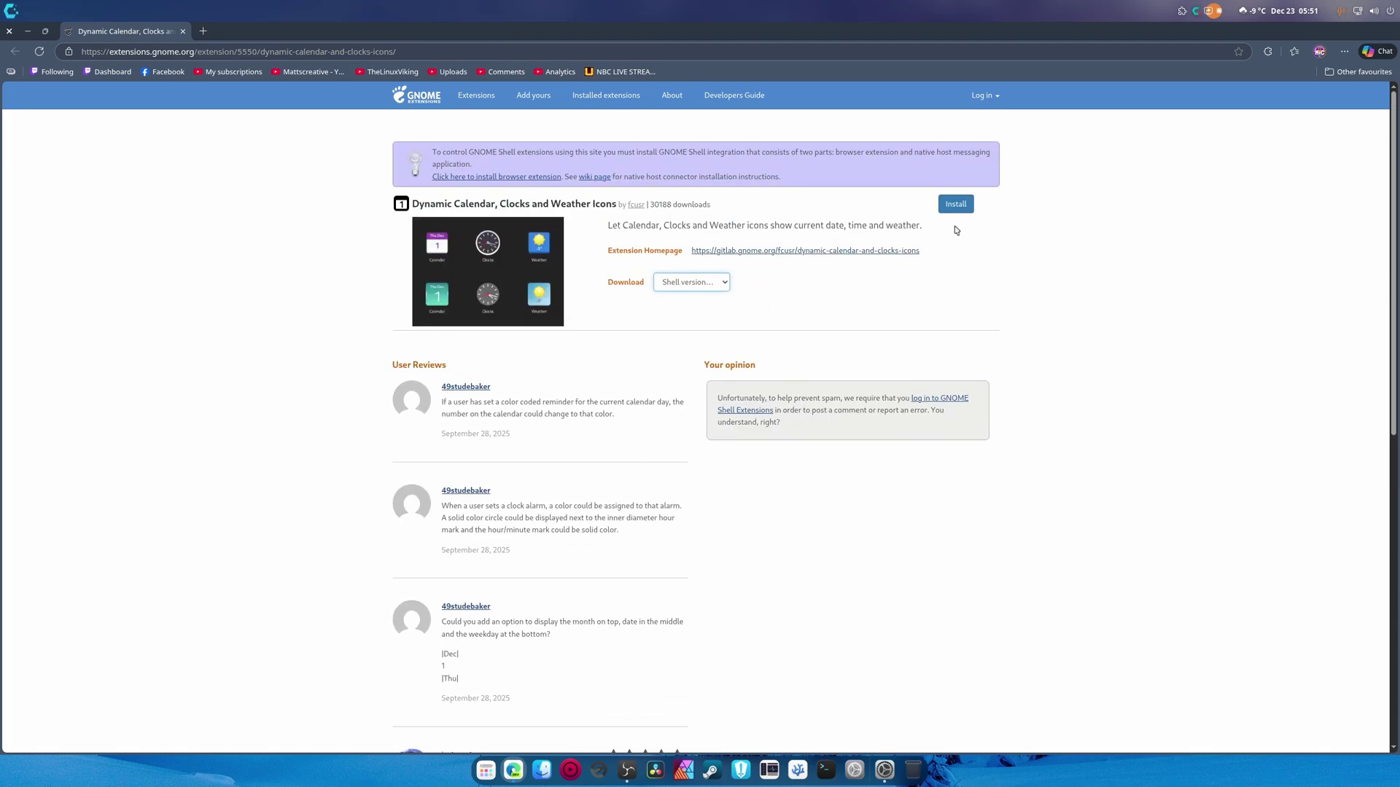
{"action": "left_click", "coordinate": [957, 213]}
Install Dynamic Calendar, Clocks and Weather Icons anyway past the unsupported warning, then close Extension Manager.
{"action": "scroll", "coordinate": [748, 407], "scroll_direction": "up", "scroll_amount": 3}
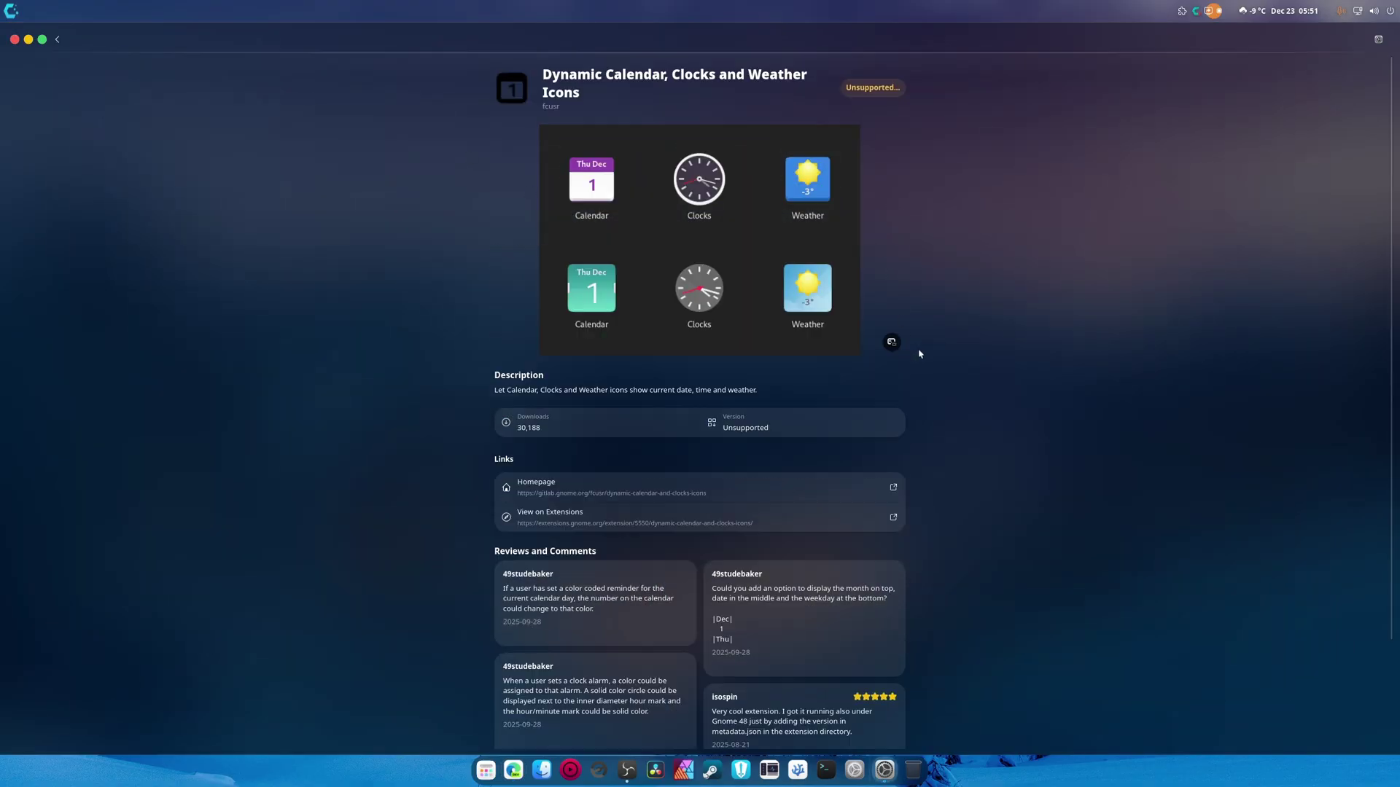
{"action": "left_click", "coordinate": [878, 88]}
{"action": "left_click", "coordinate": [757, 418]}
{"action": "left_click", "coordinate": [718, 426]}
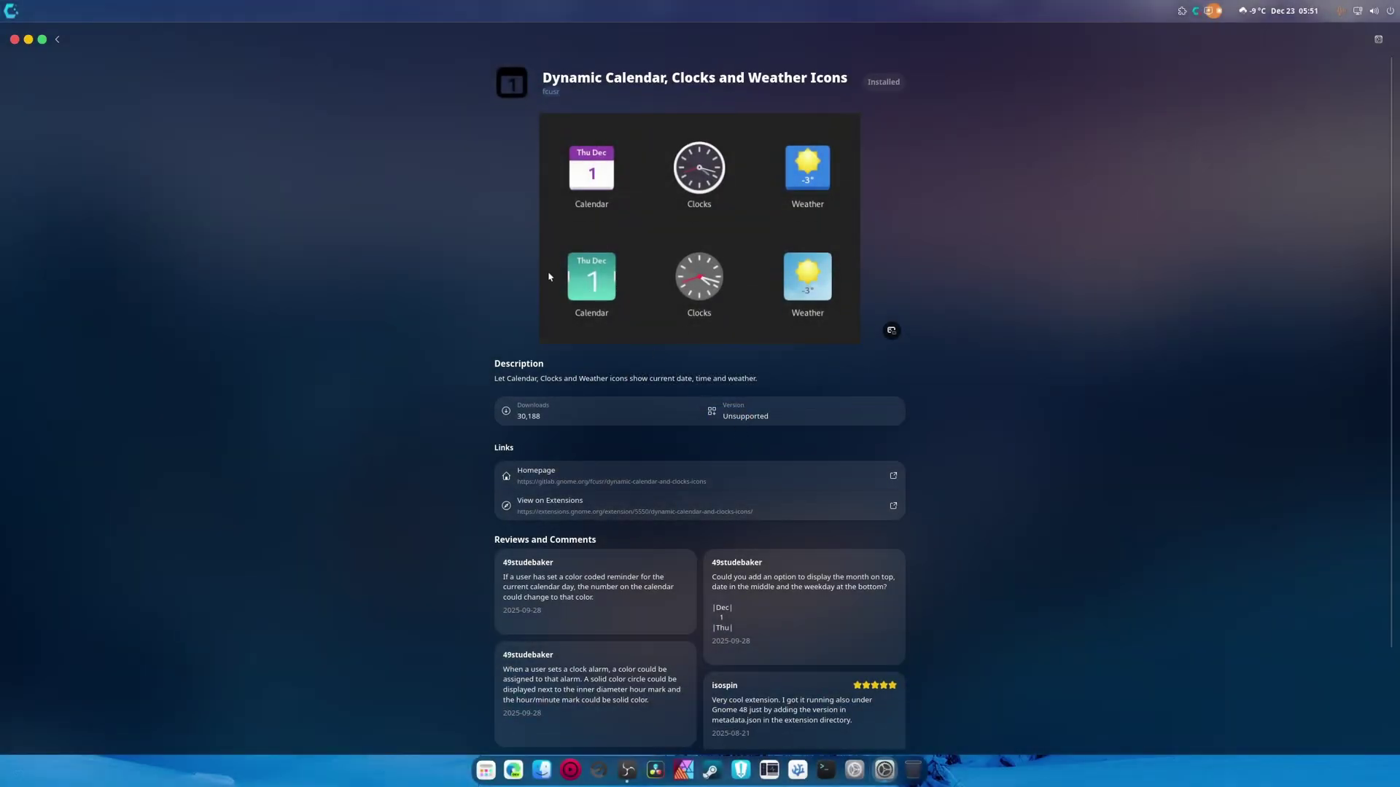
{"action": "key", "text": "super"}
{"action": "key", "text": "super"}
{"action": "left_click", "coordinate": [13, 38]}
Browse to .local/share/gnome-shell/extensions/dynamic-calendar and open metadata.json in VSCodium.
{"action": "left_click", "coordinate": [556, 769]}
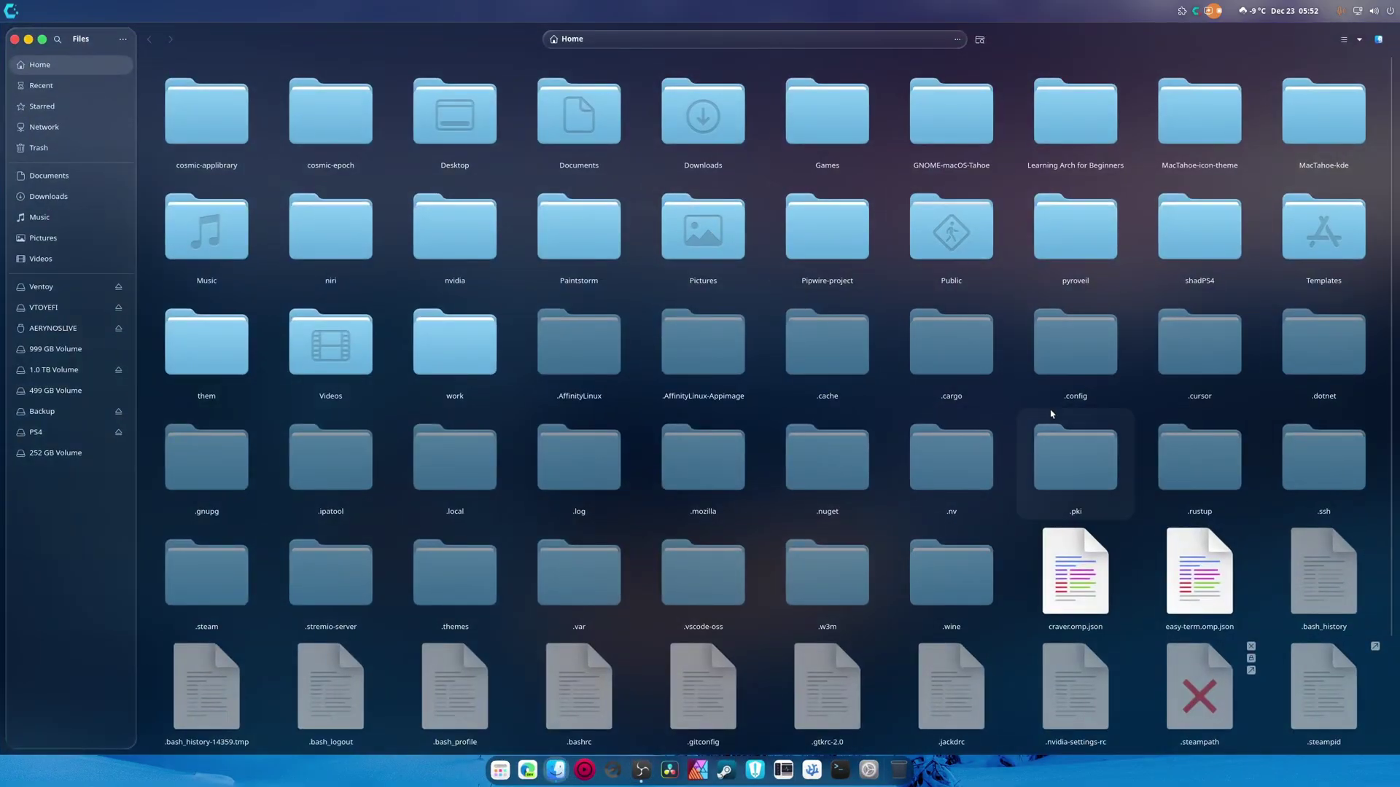
{"action": "double_click", "coordinate": [463, 470]}
{"action": "double_click", "coordinate": [335, 144]}
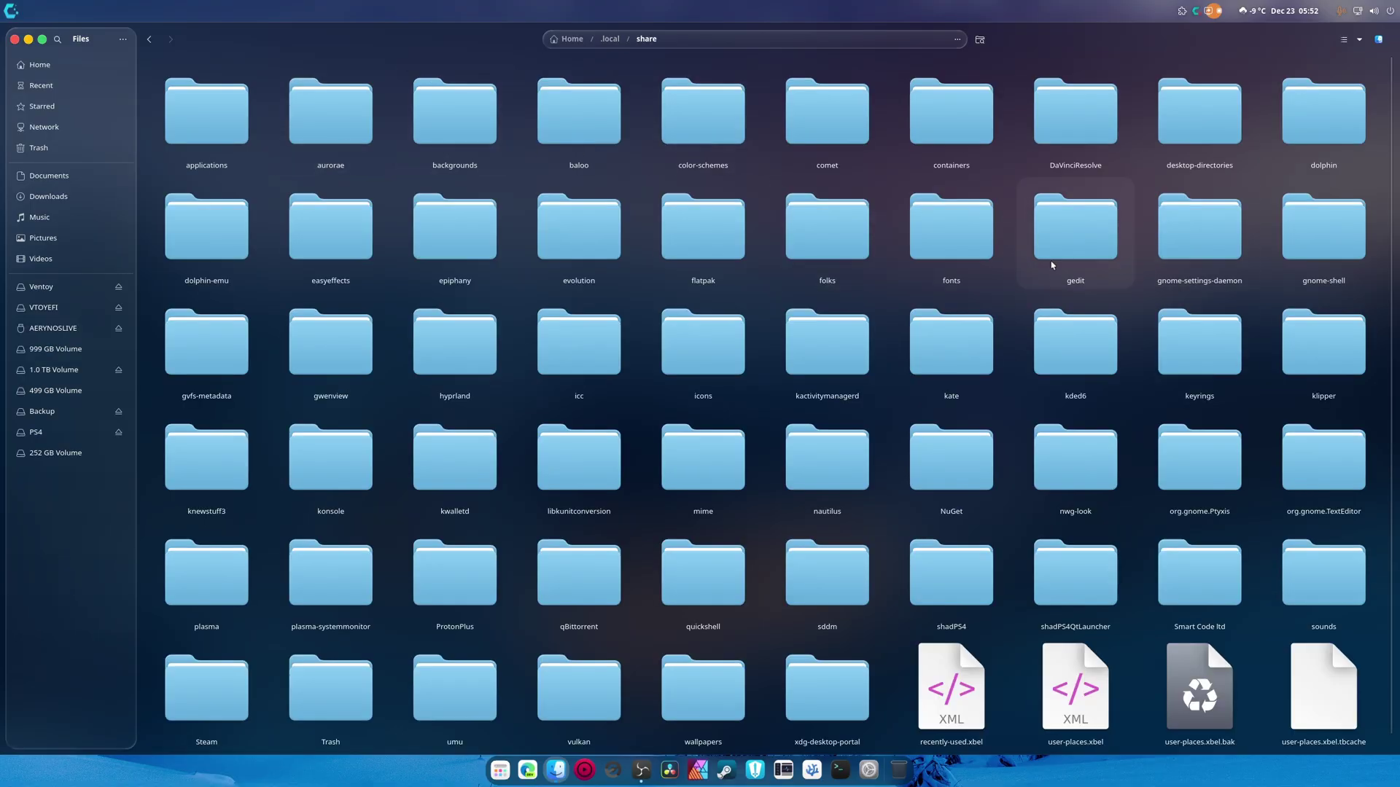
{"action": "double_click", "coordinate": [1321, 237]}
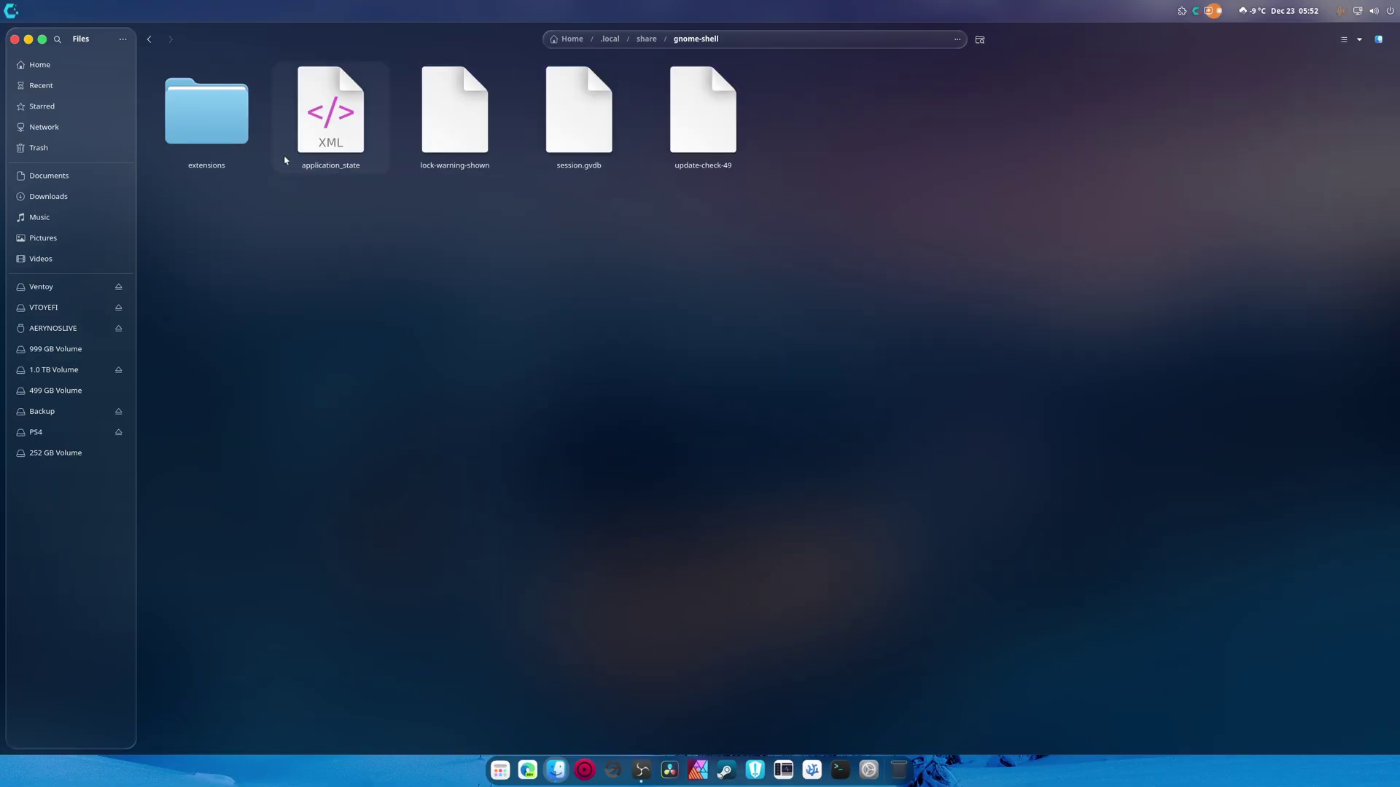
{"action": "double_click", "coordinate": [251, 145]}
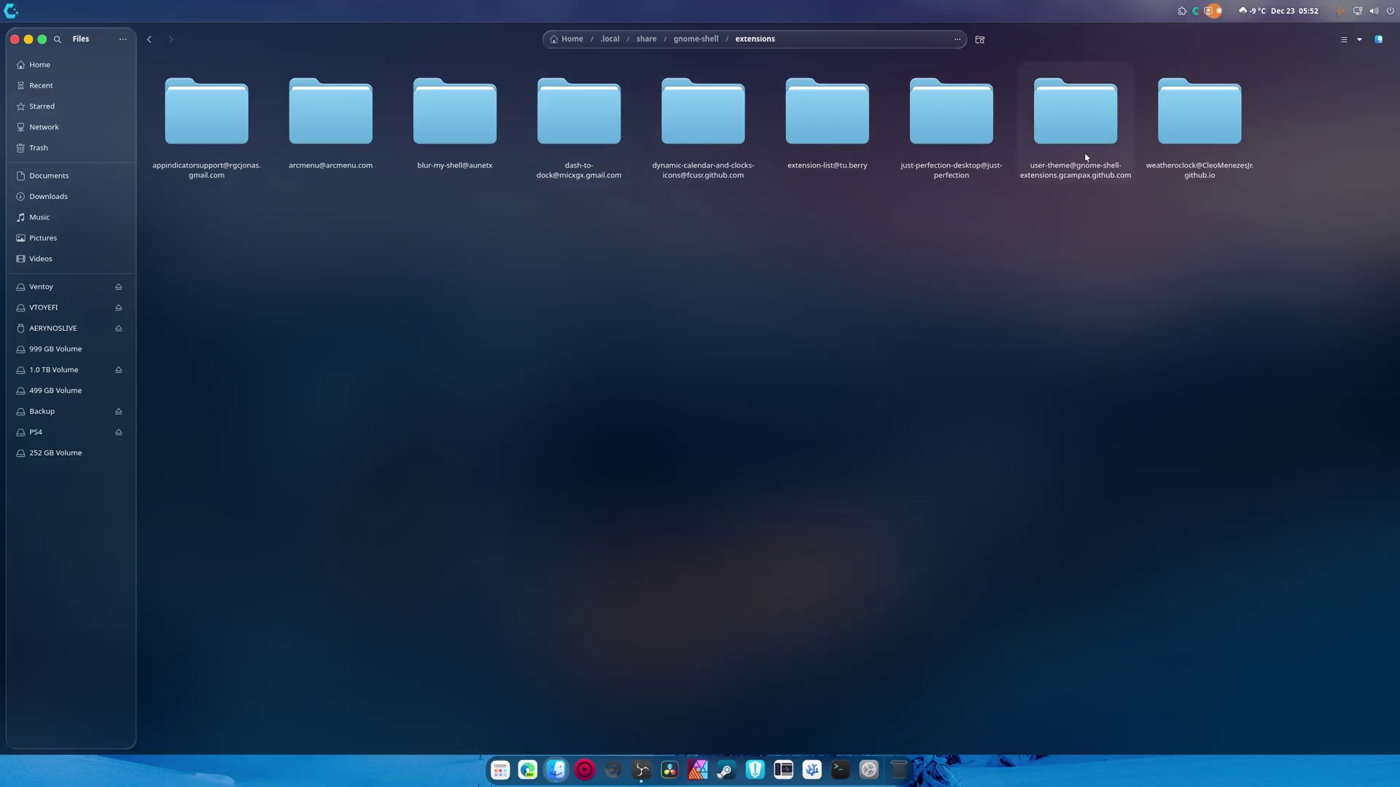
{"action": "double_click", "coordinate": [703, 120]}
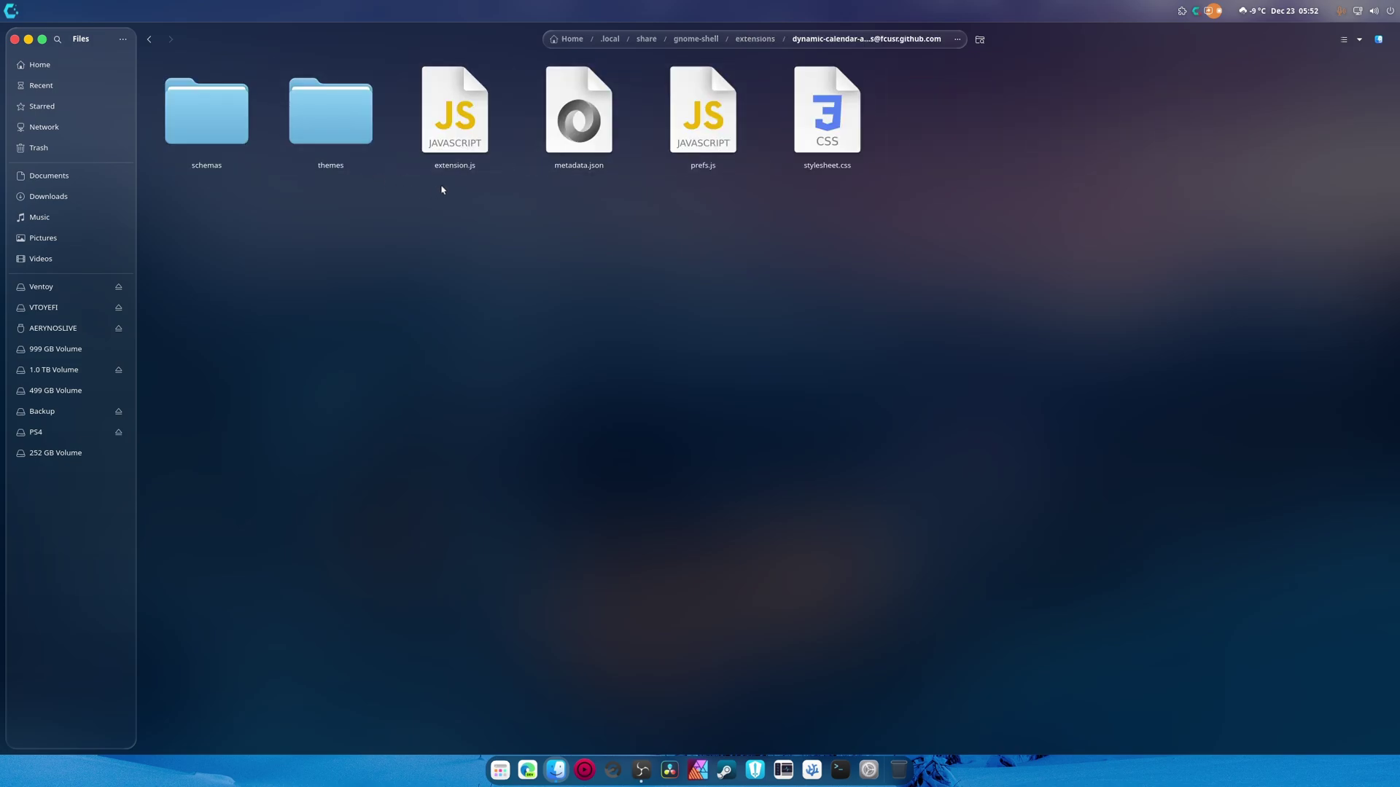
{"action": "right_click", "coordinate": [631, 136]}
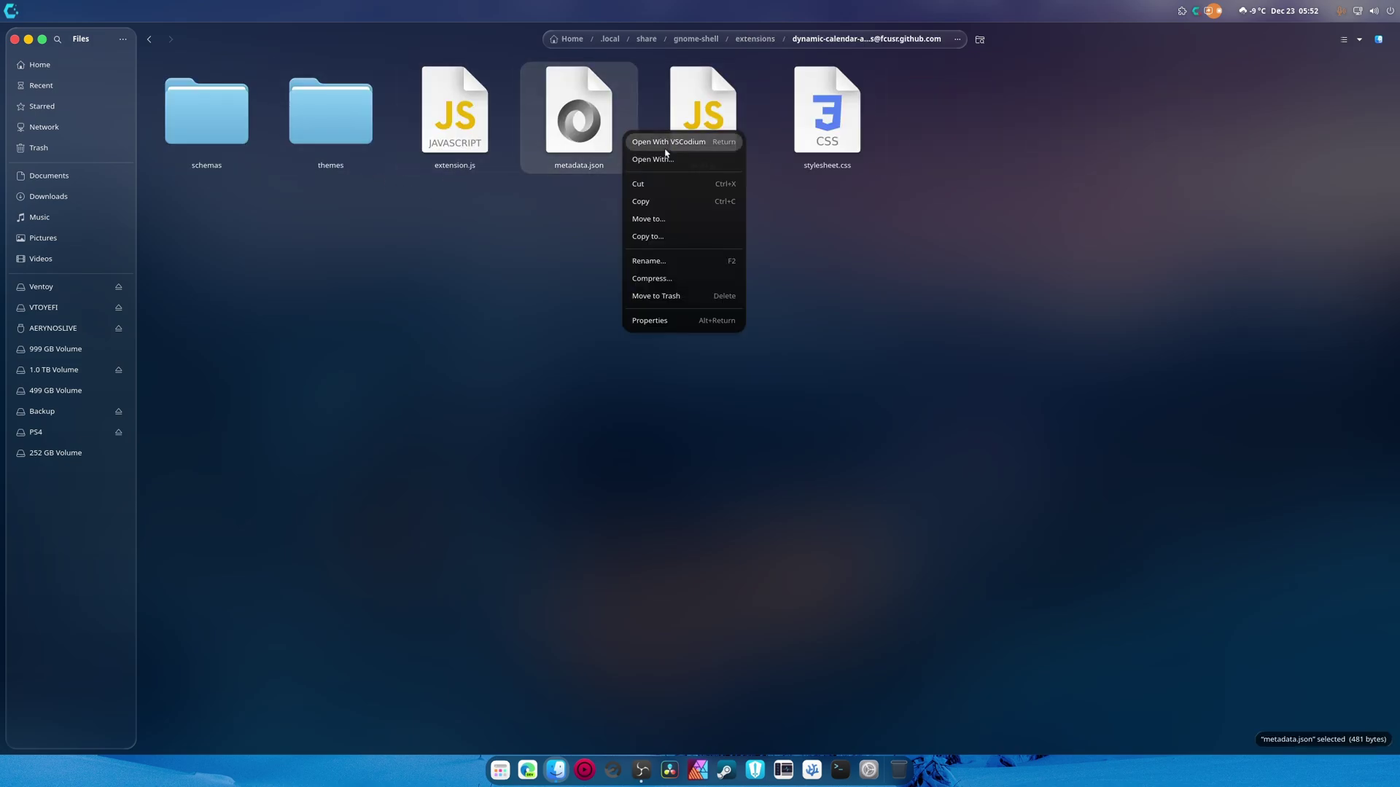
{"action": "left_click", "coordinate": [665, 152]}
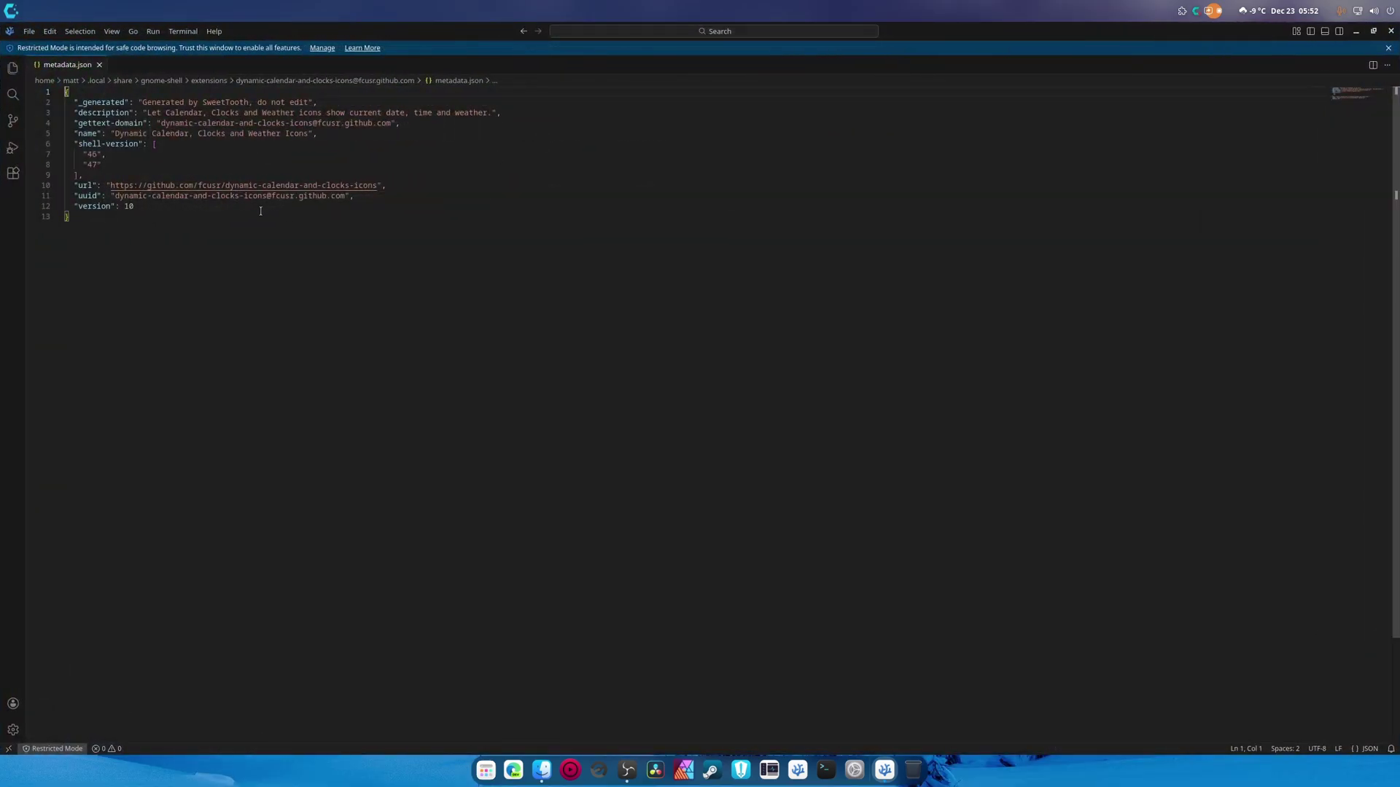
Add "49" after "47" in metadata.json's shell-version list and save the file.
{"action": "left_click", "coordinate": [99, 165]}
{"action": "type", "text": ","}
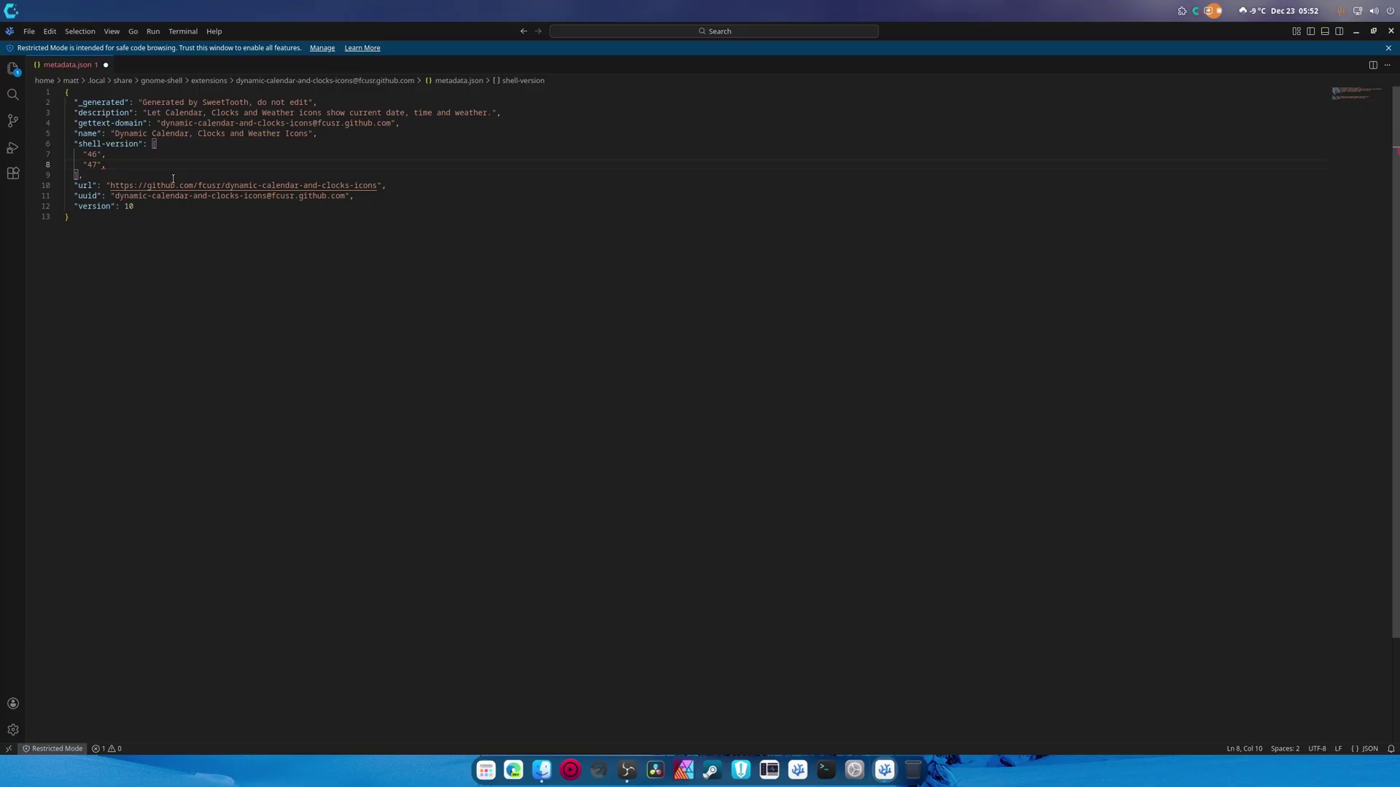
{"action": "key", "text": "Return"}
{"action": "type", "text": "\"49"}
{"action": "key", "text": "ctrl+s"}
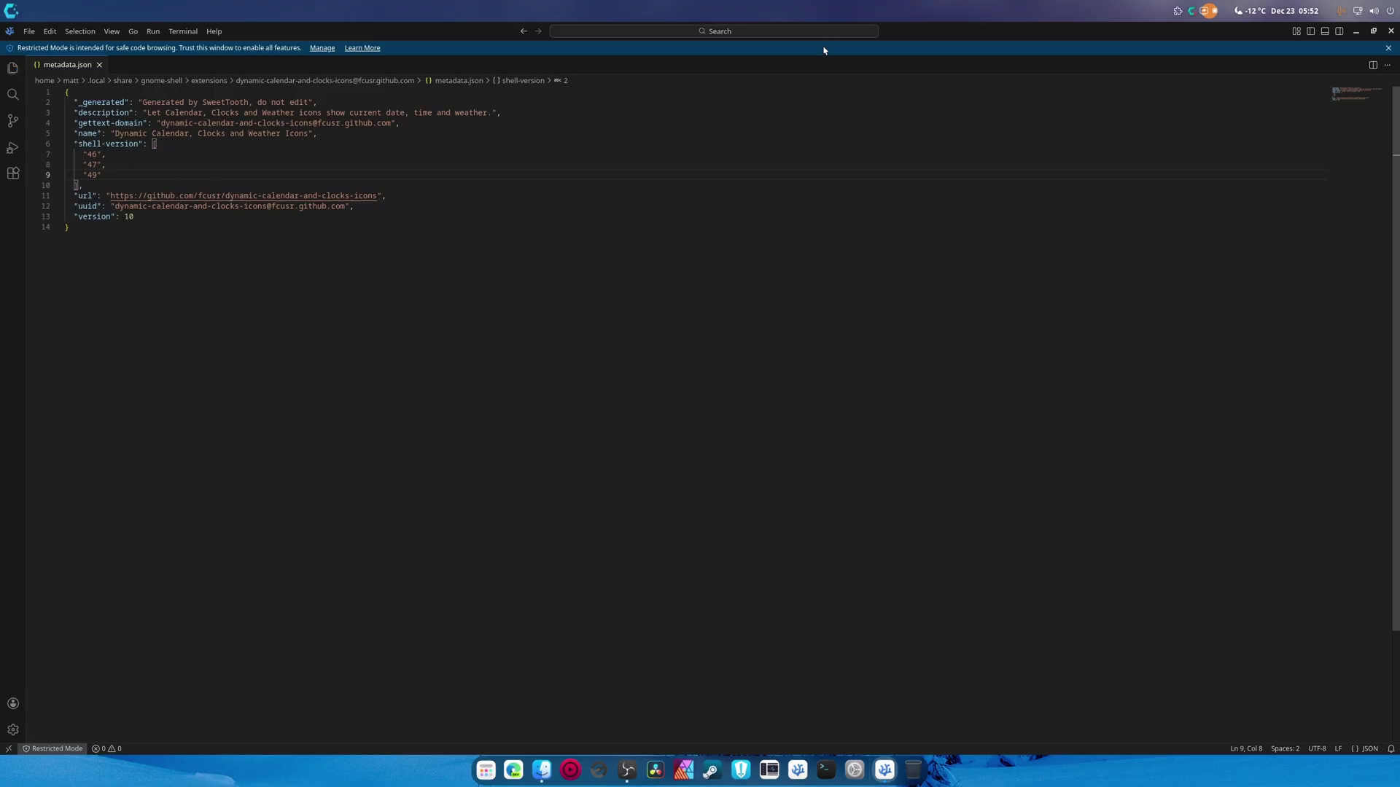
Switch back to the Files window and close it, leaving the bare snowy desktop.
{"action": "key", "text": "alt+Tab"}
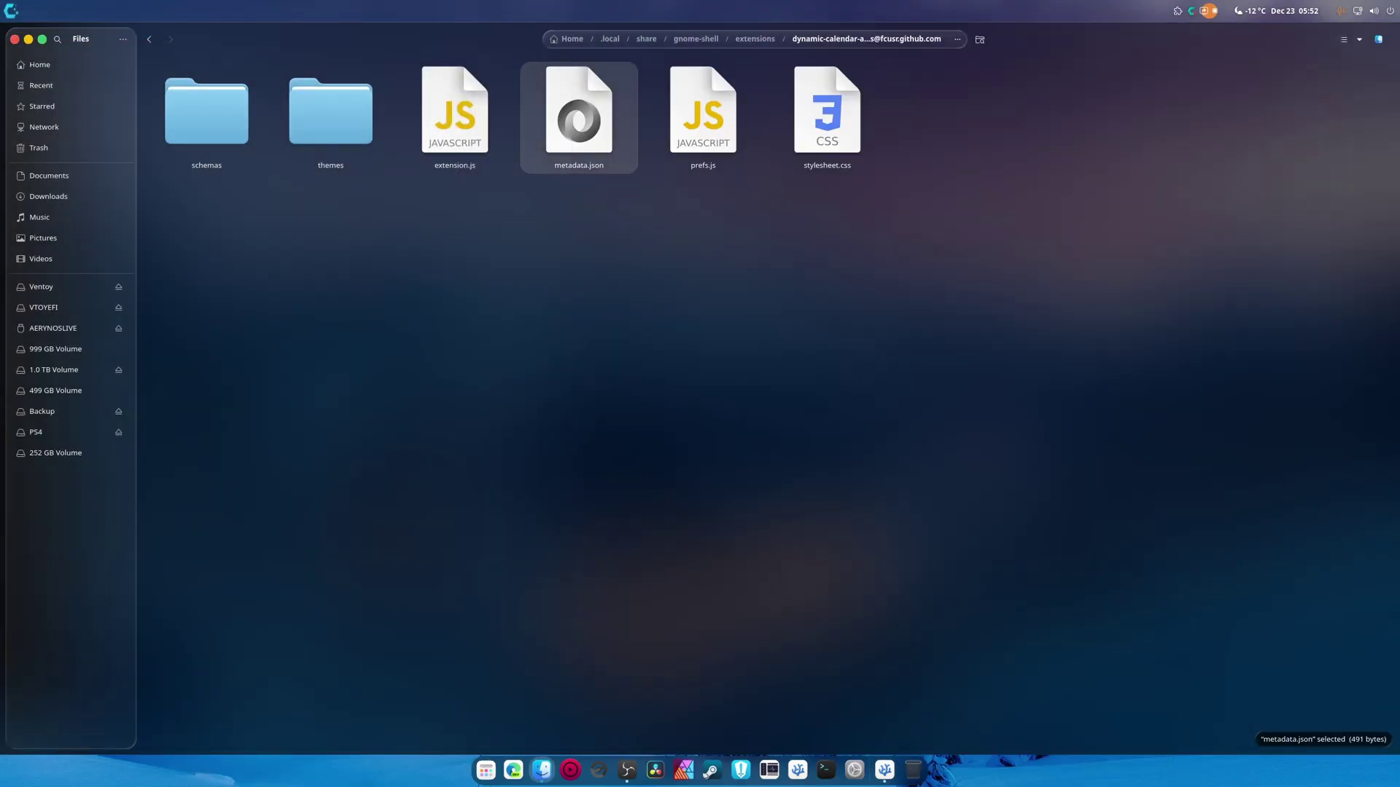
{"action": "key", "text": "alt+Tab"}
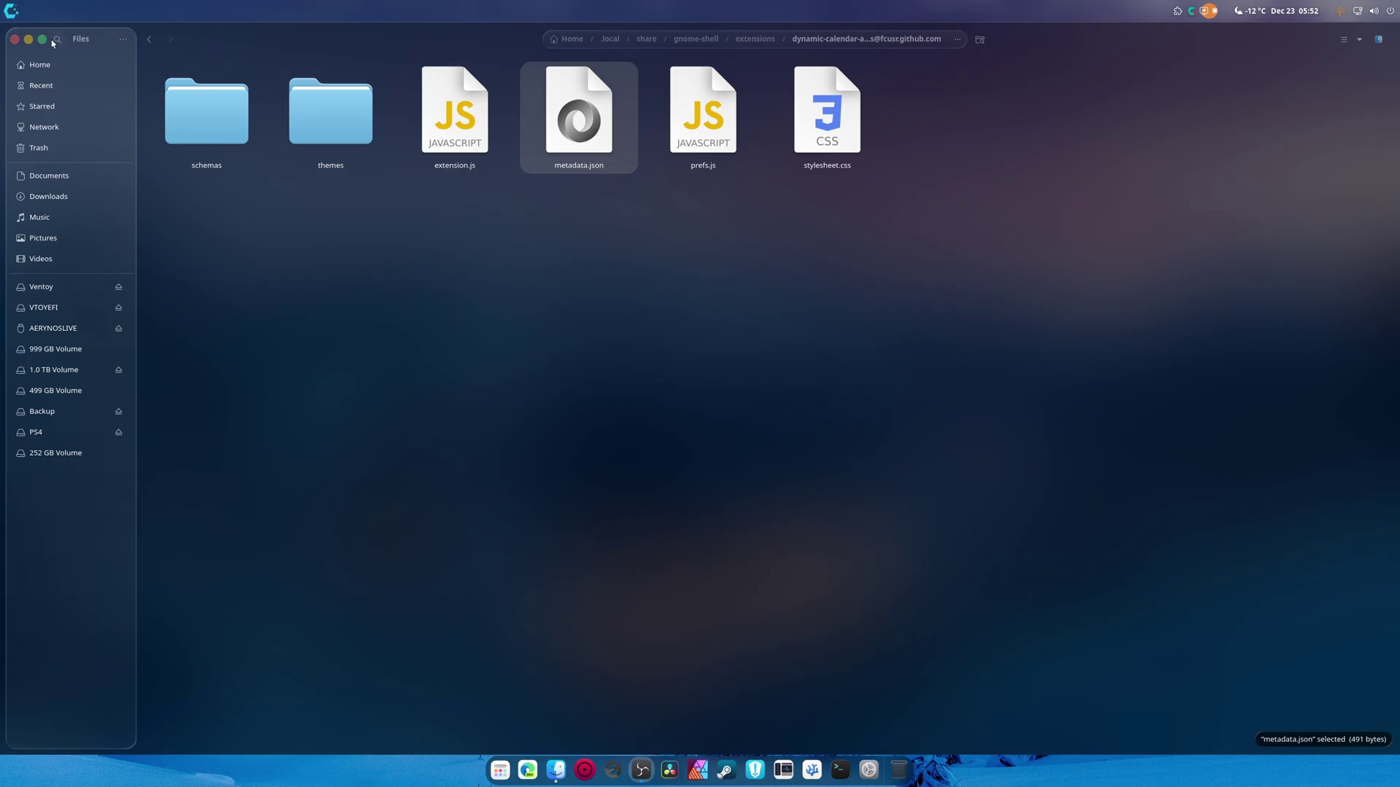
{"action": "left_click", "coordinate": [15, 39]}
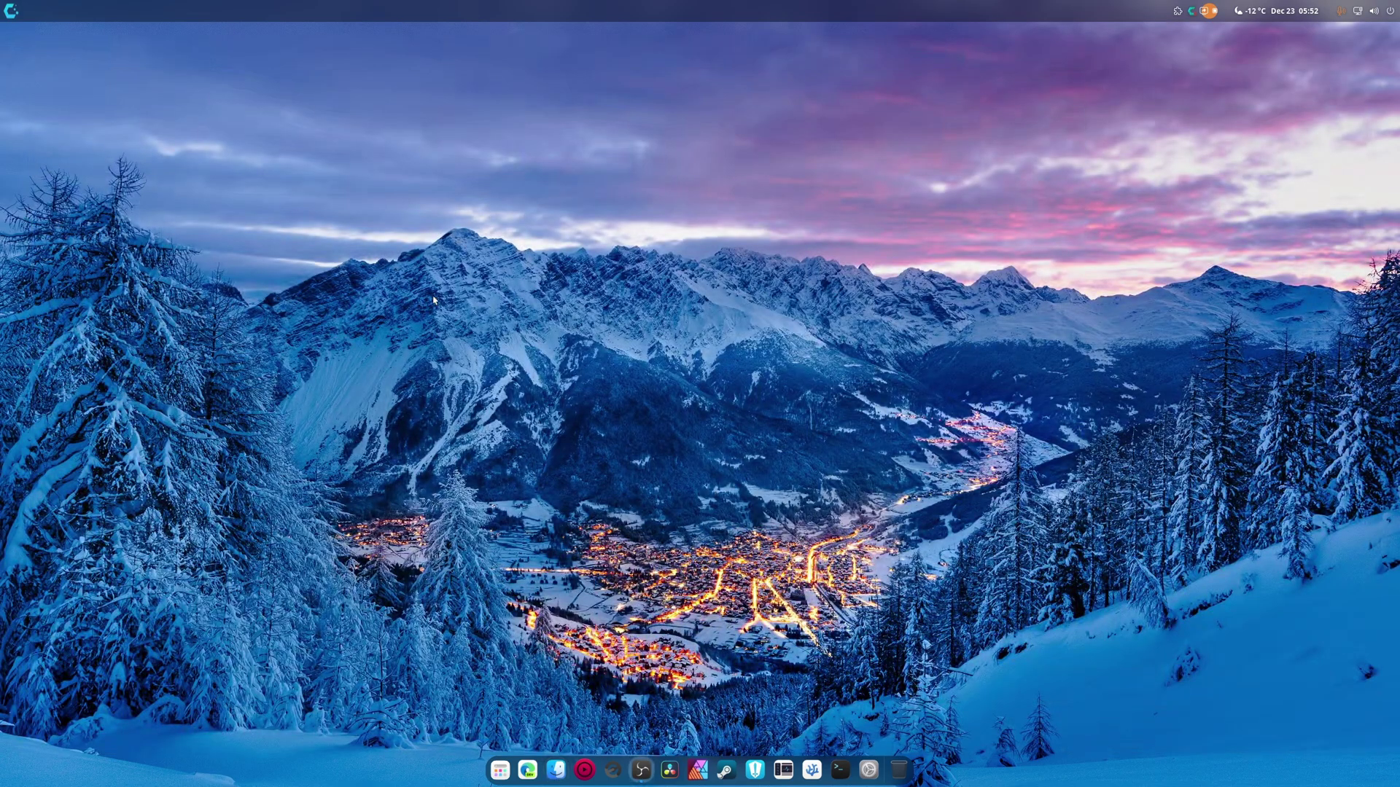